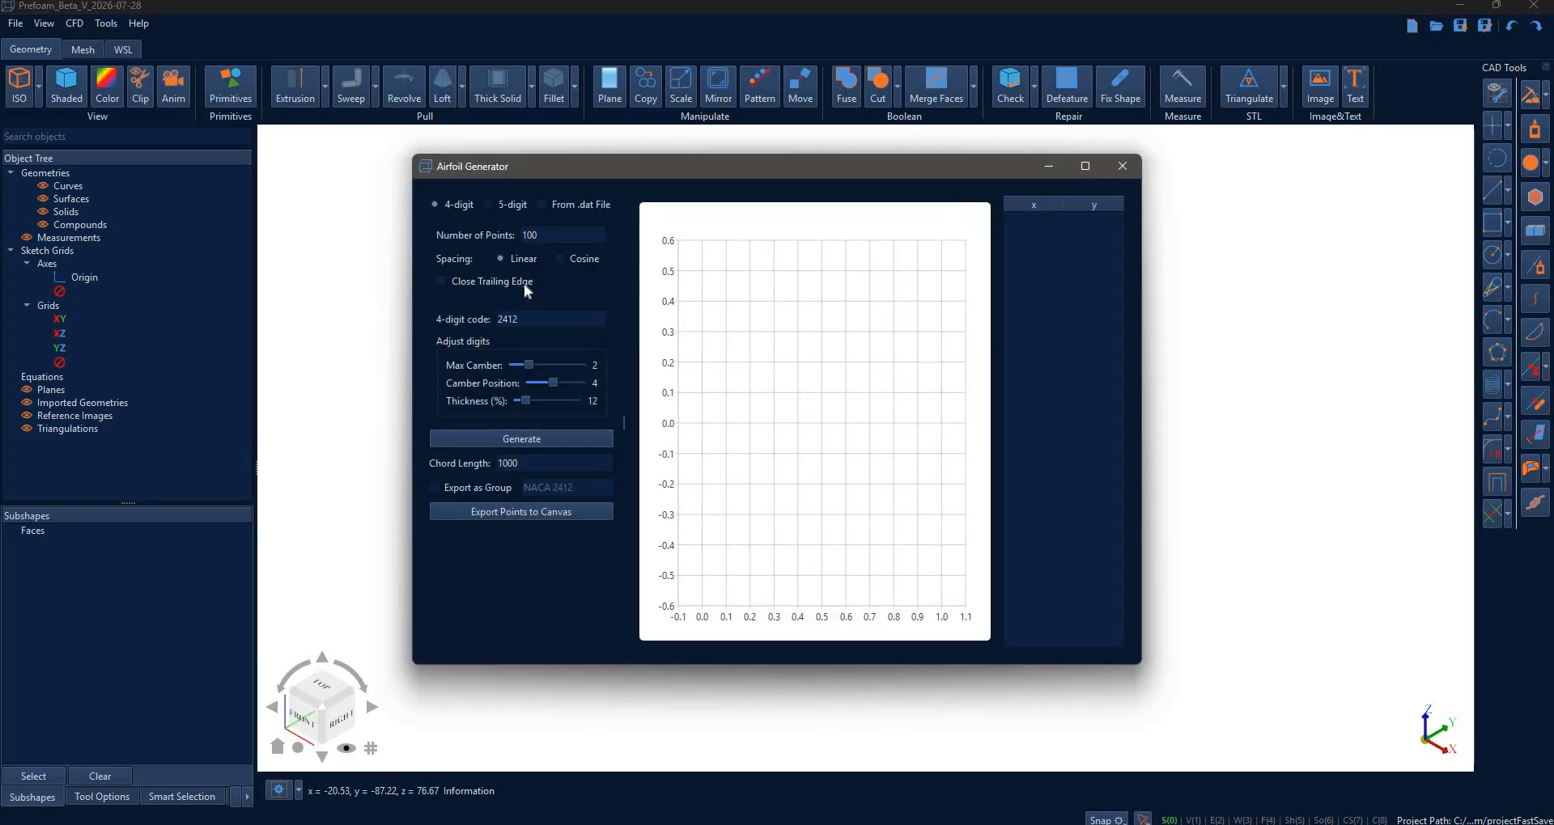
- Generate a NACA 2412 airfoil preview with 1000 cosine-spaced points
{"action": "left_click", "coordinate": [566, 238]}
{"action": "type", "text": "0"}
{"action": "left_click", "coordinate": [560, 259]}
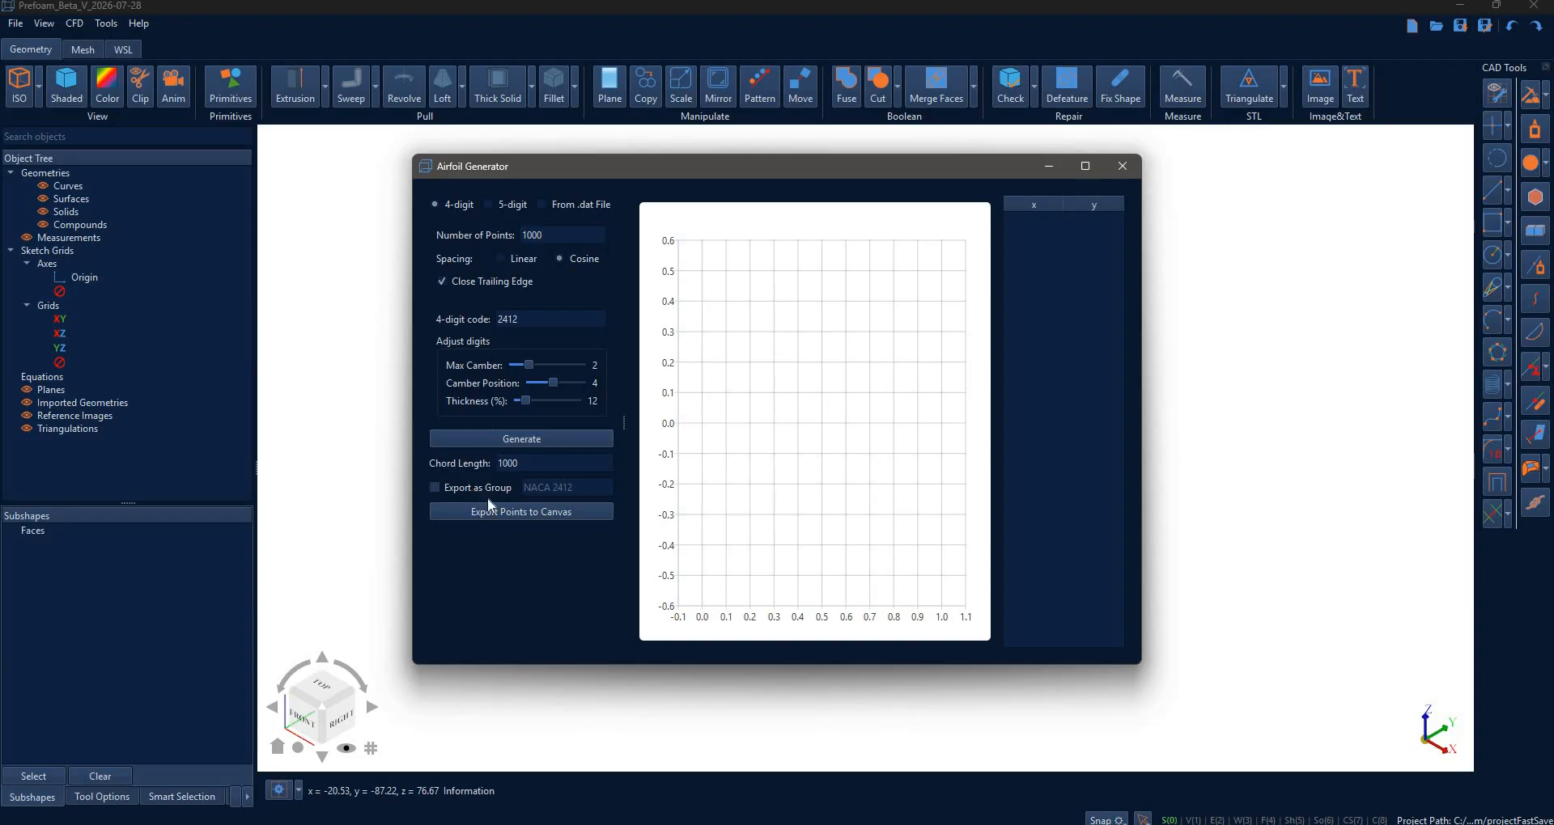
{"action": "left_click", "coordinate": [514, 439]}
- Export the airfoil points to the canvas as the group 'Wing' and close the generator
{"action": "left_click", "coordinate": [543, 481]}
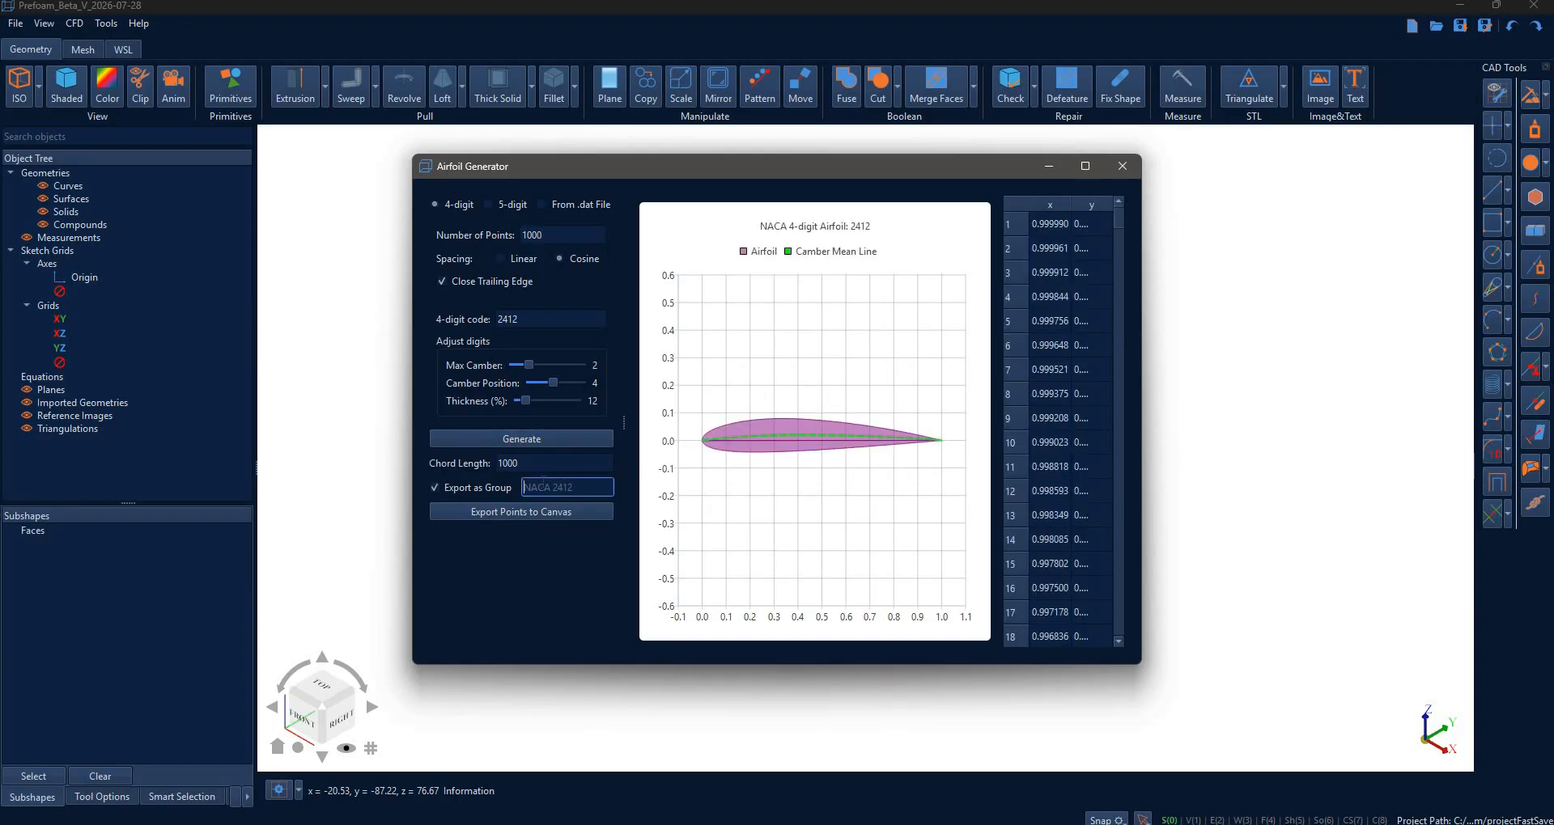
{"action": "type", "text": "Wing"}
{"action": "left_click", "coordinate": [546, 512]}
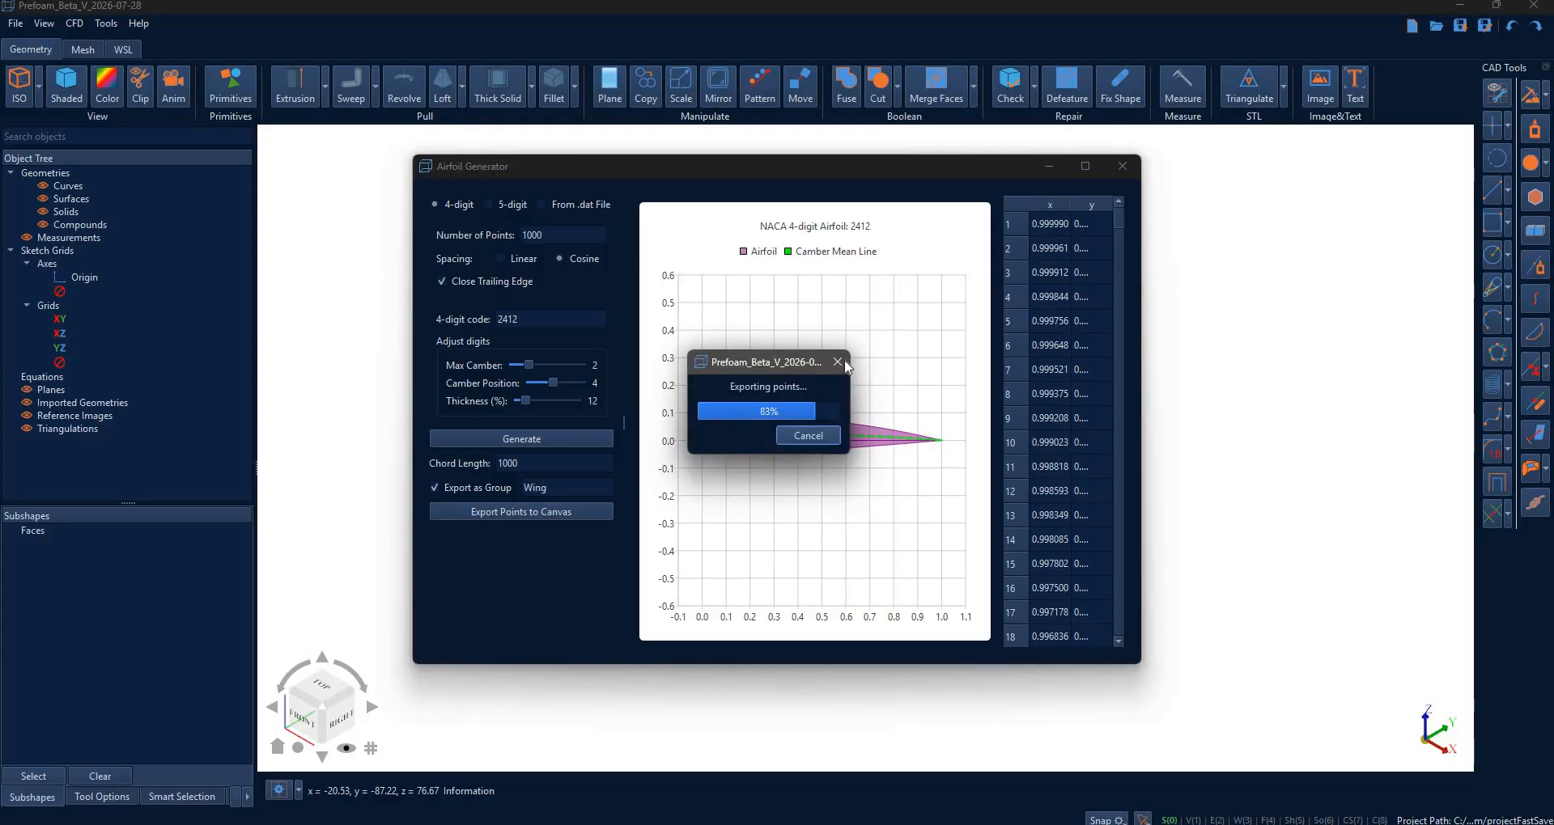
{"action": "left_click", "coordinate": [1123, 166]}
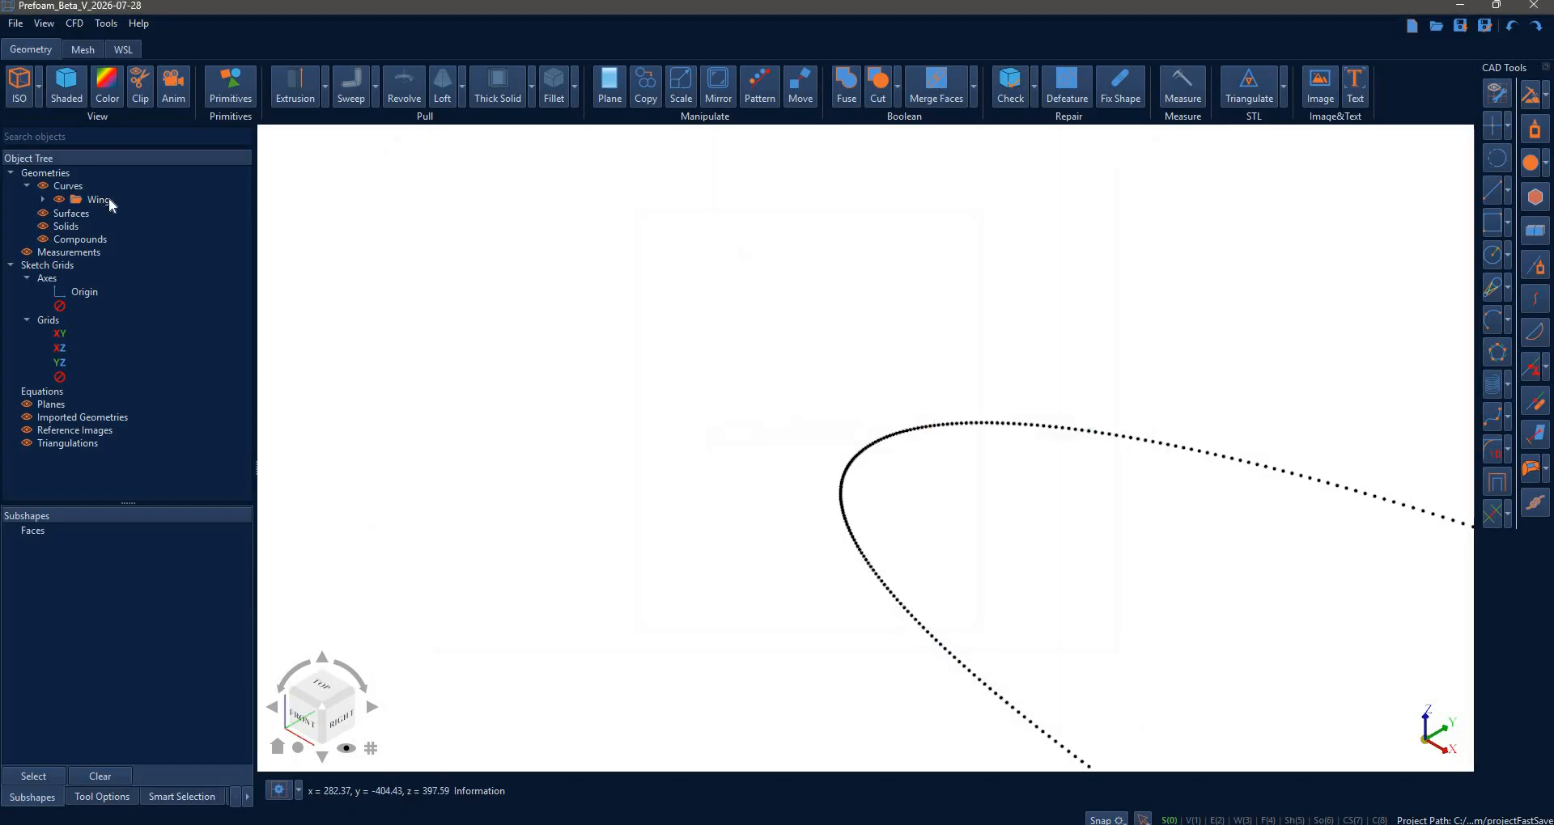
- Check the Wing group's points, switch to the Top view, and open the Script Console
{"action": "left_click", "coordinate": [43, 200]}
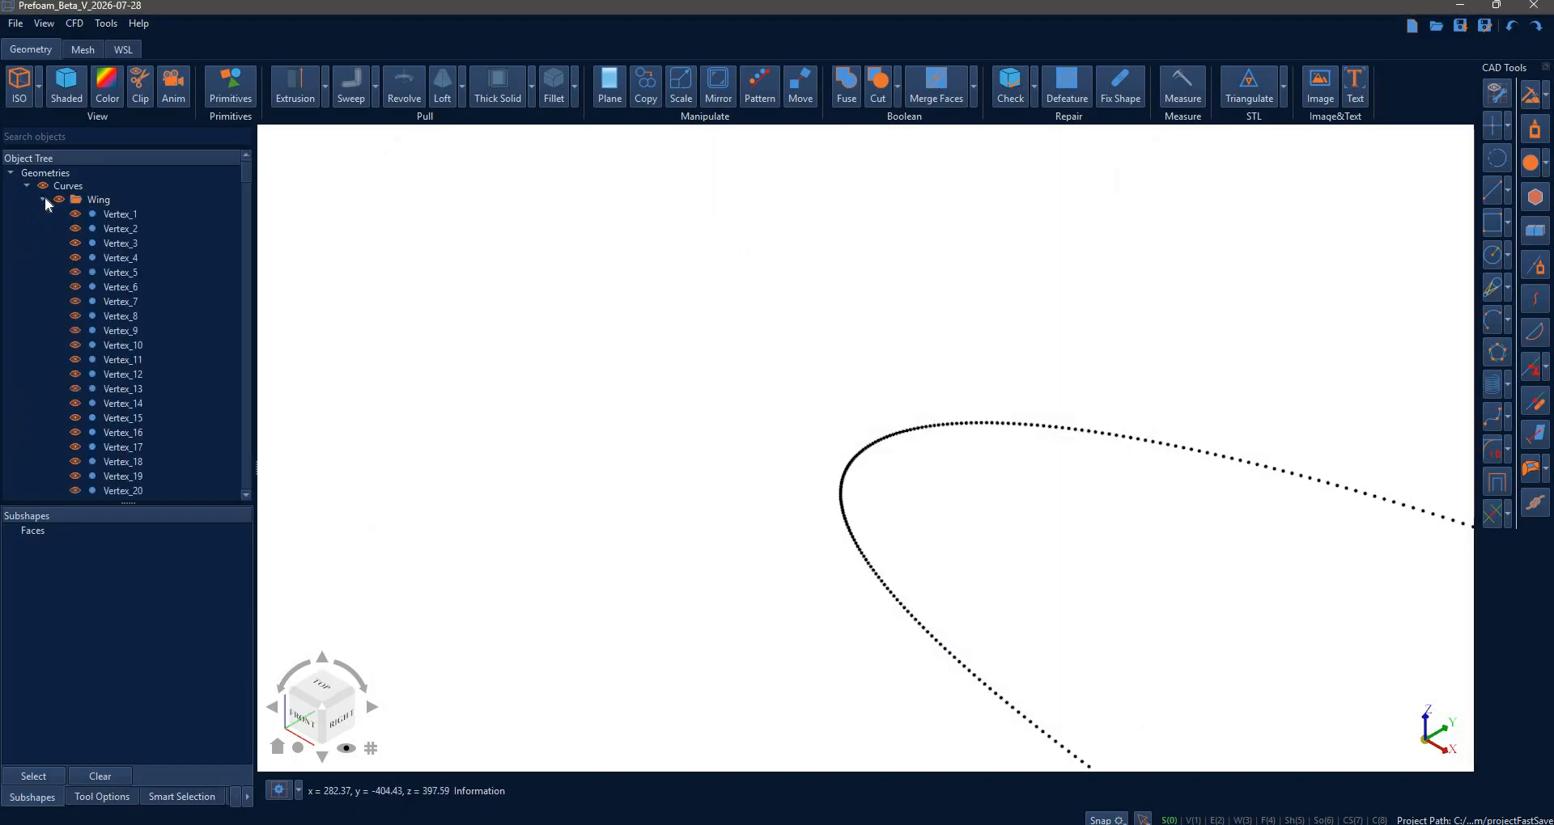
{"action": "left_click", "coordinate": [322, 698]}
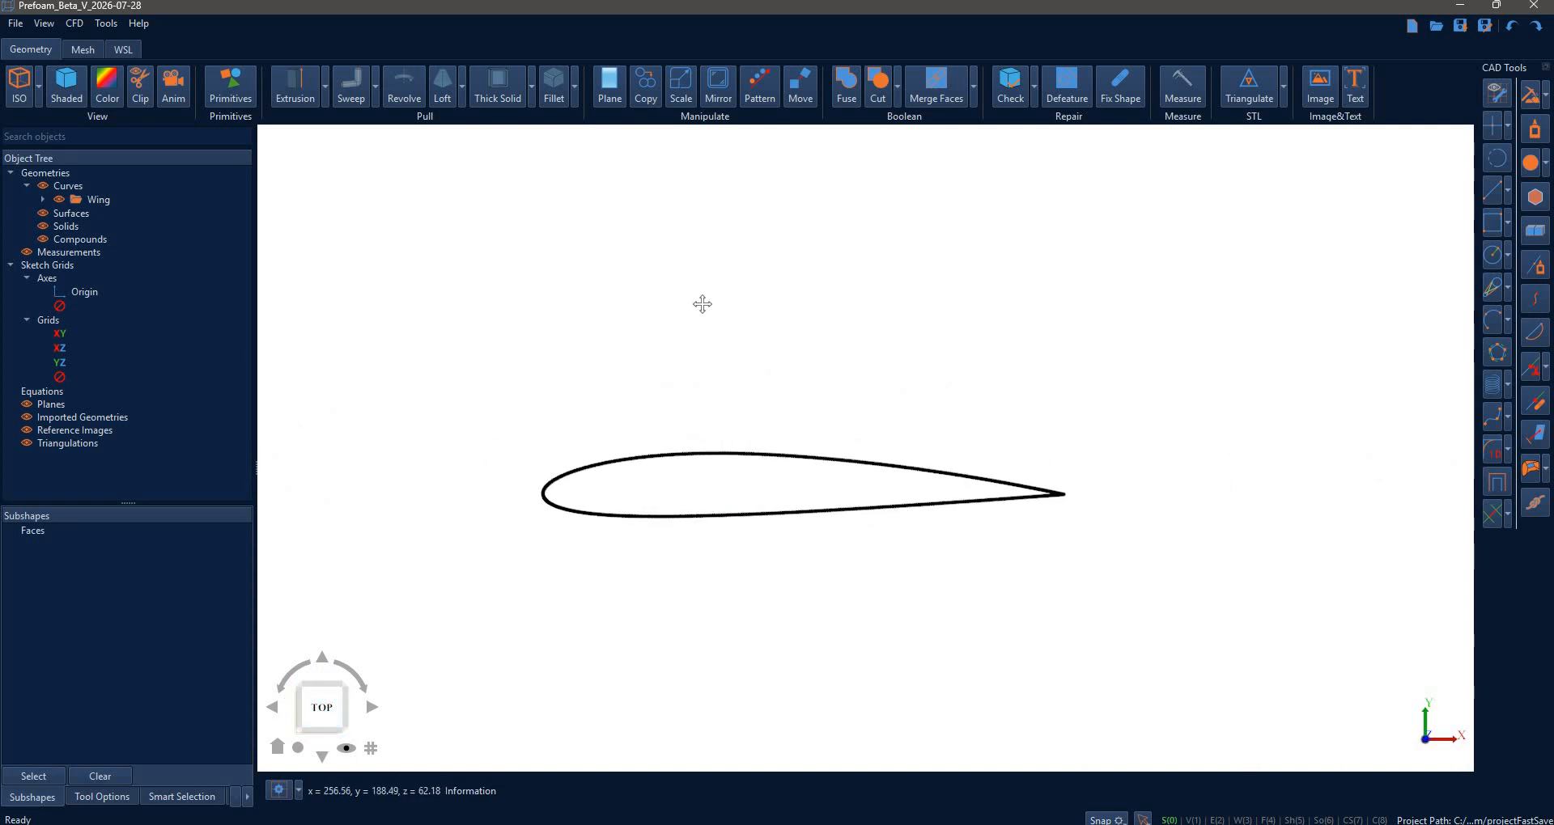
{"action": "left_click", "coordinate": [106, 22]}
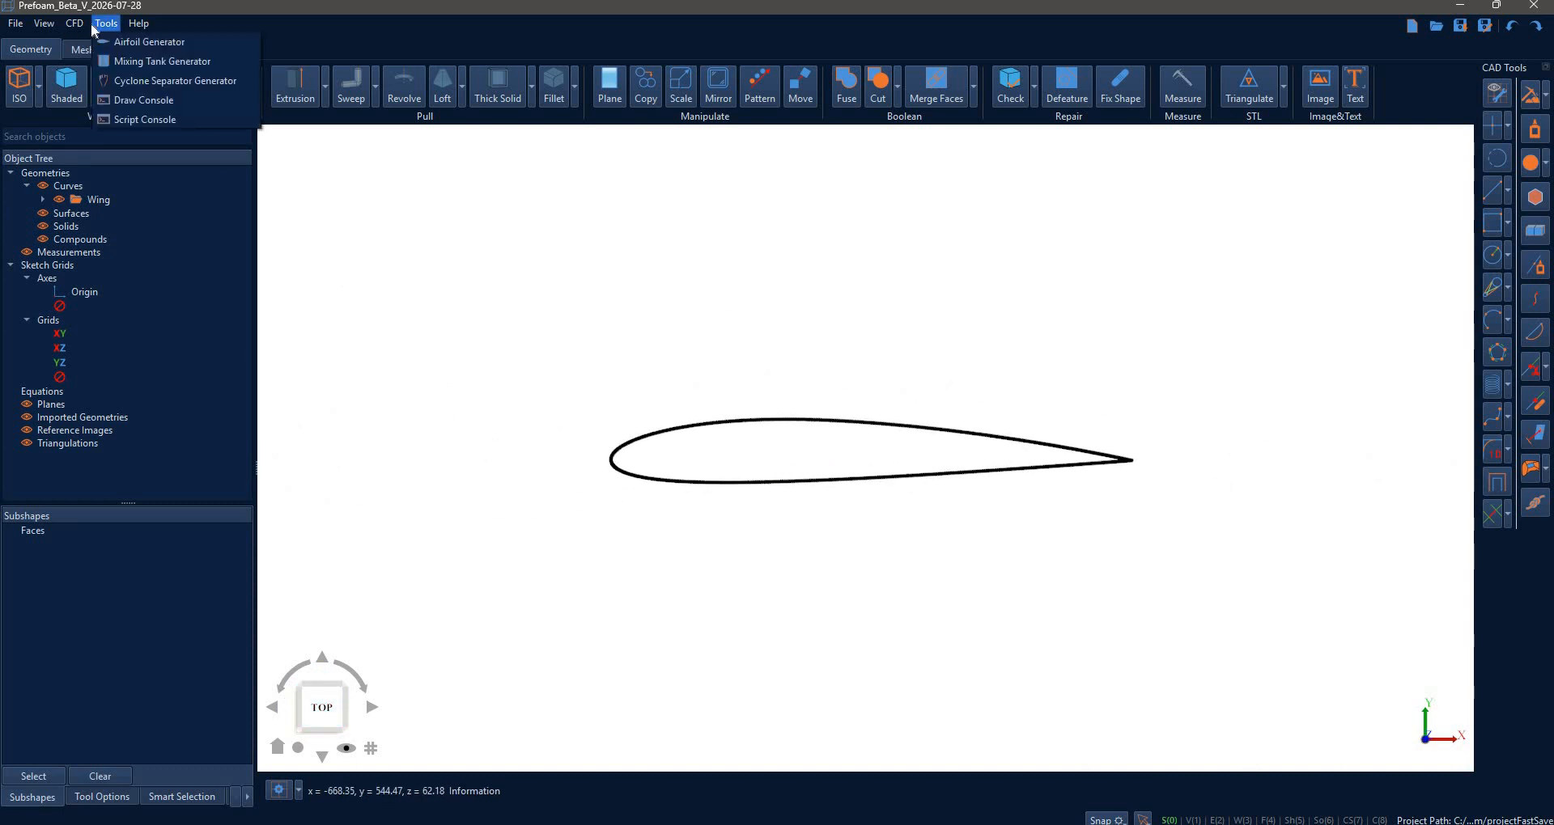
{"action": "key", "text": "Return"}
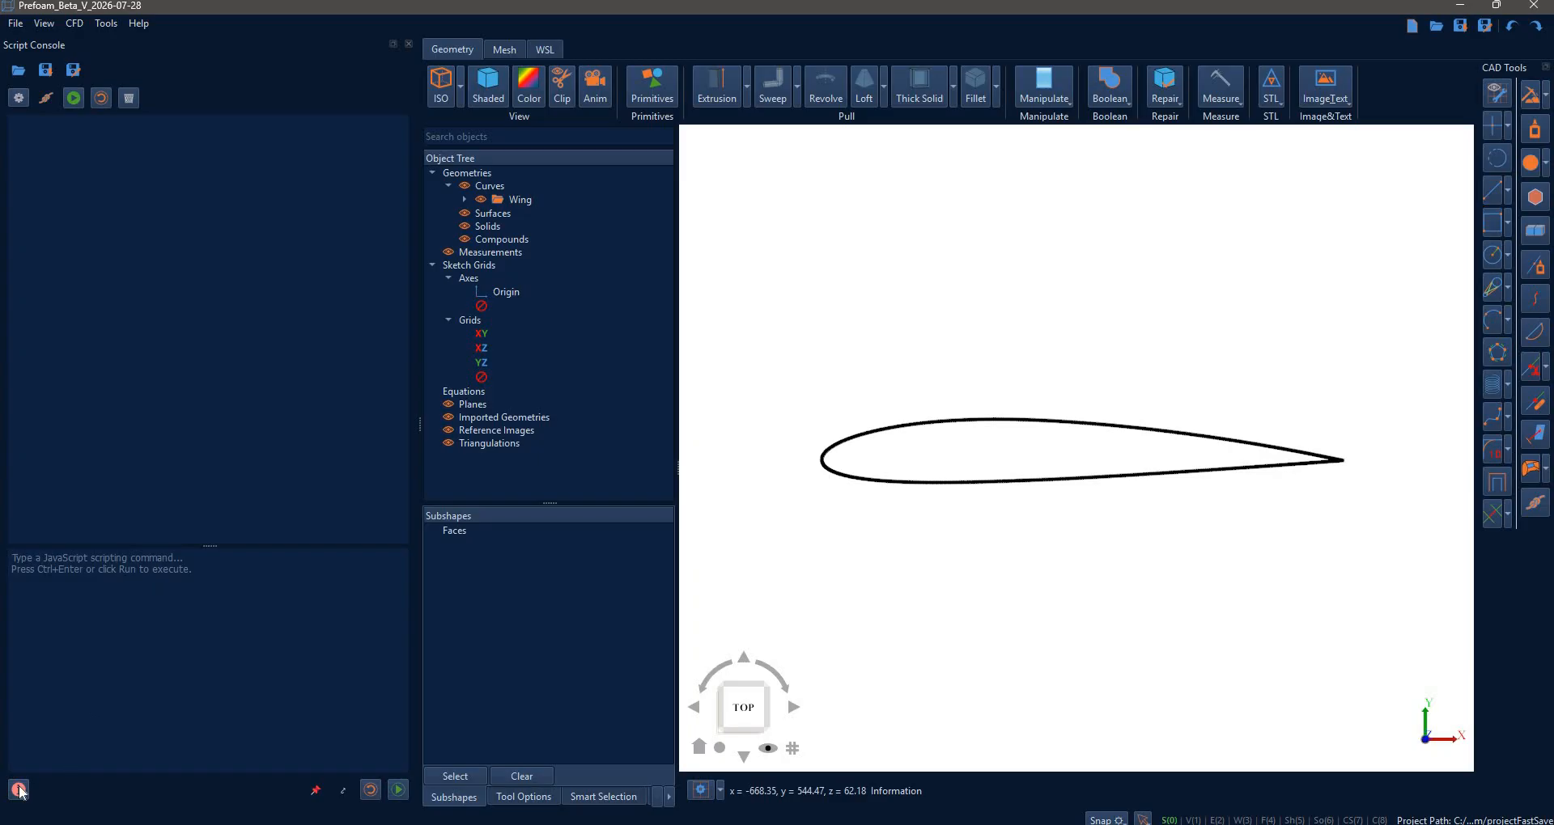
- Paste the pointsByGroup("Wing") and bspline(airfoilPts, true) reference lines into the script input
{"action": "scroll", "coordinate": [905, 326], "scroll_direction": "down", "scroll_amount": 20}
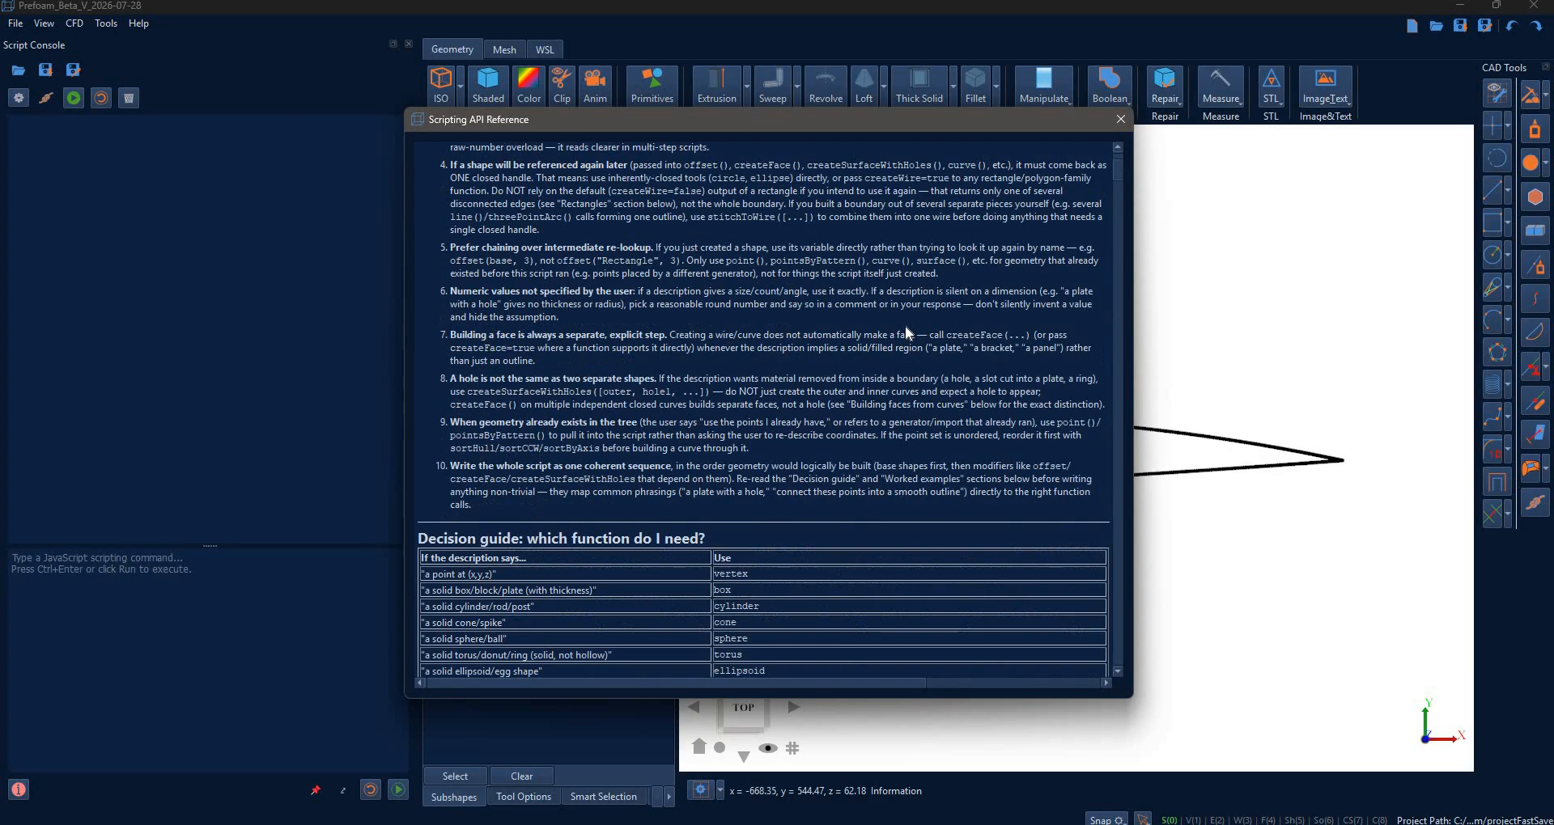
{"action": "scroll", "coordinate": [904, 333], "scroll_direction": "down", "scroll_amount": 20}
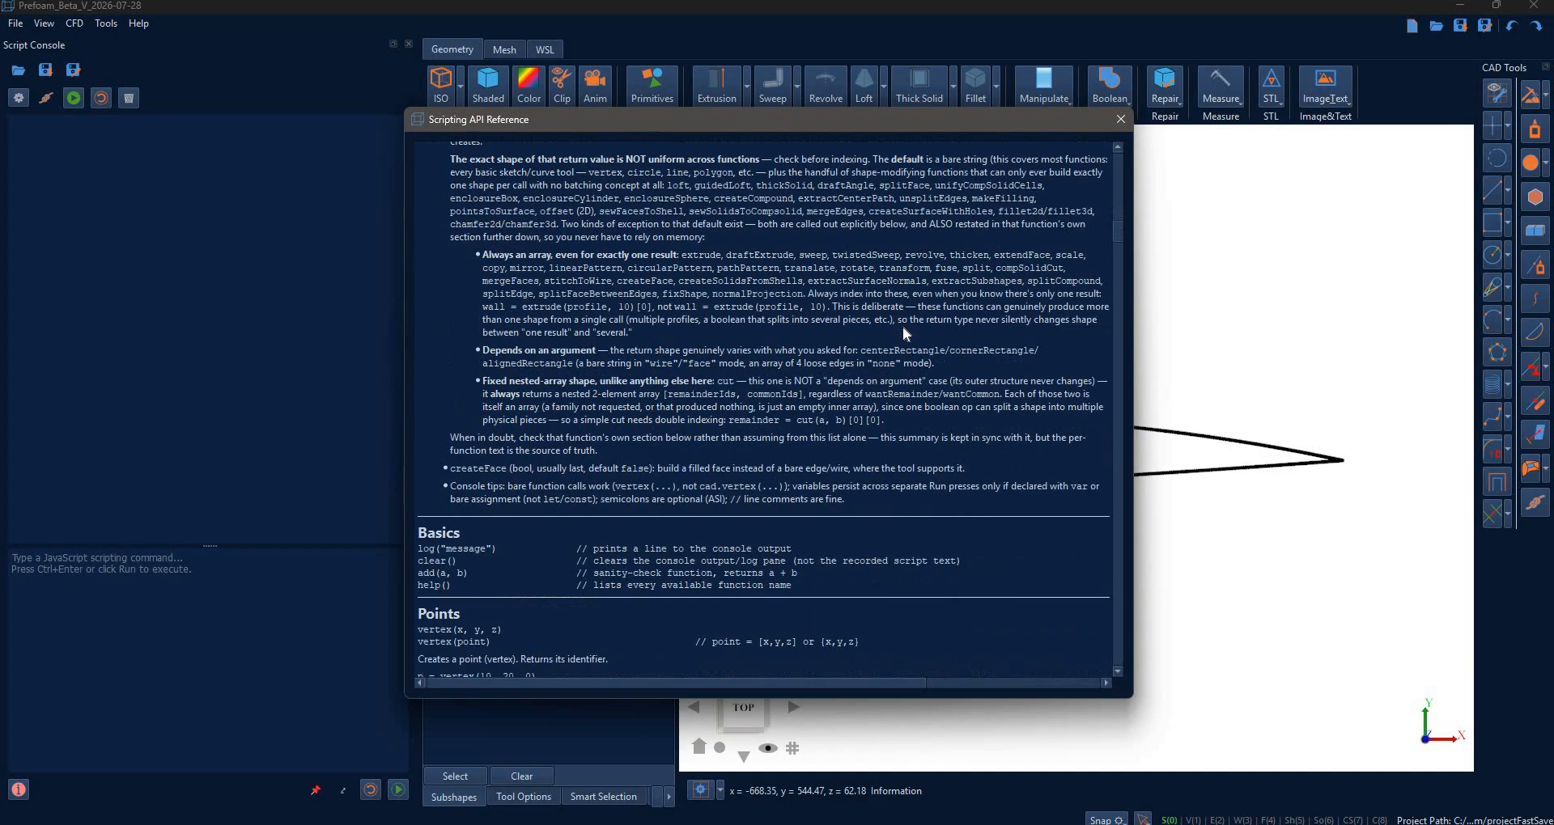
{"action": "scroll", "coordinate": [756, 374], "scroll_direction": "down", "scroll_amount": 8}
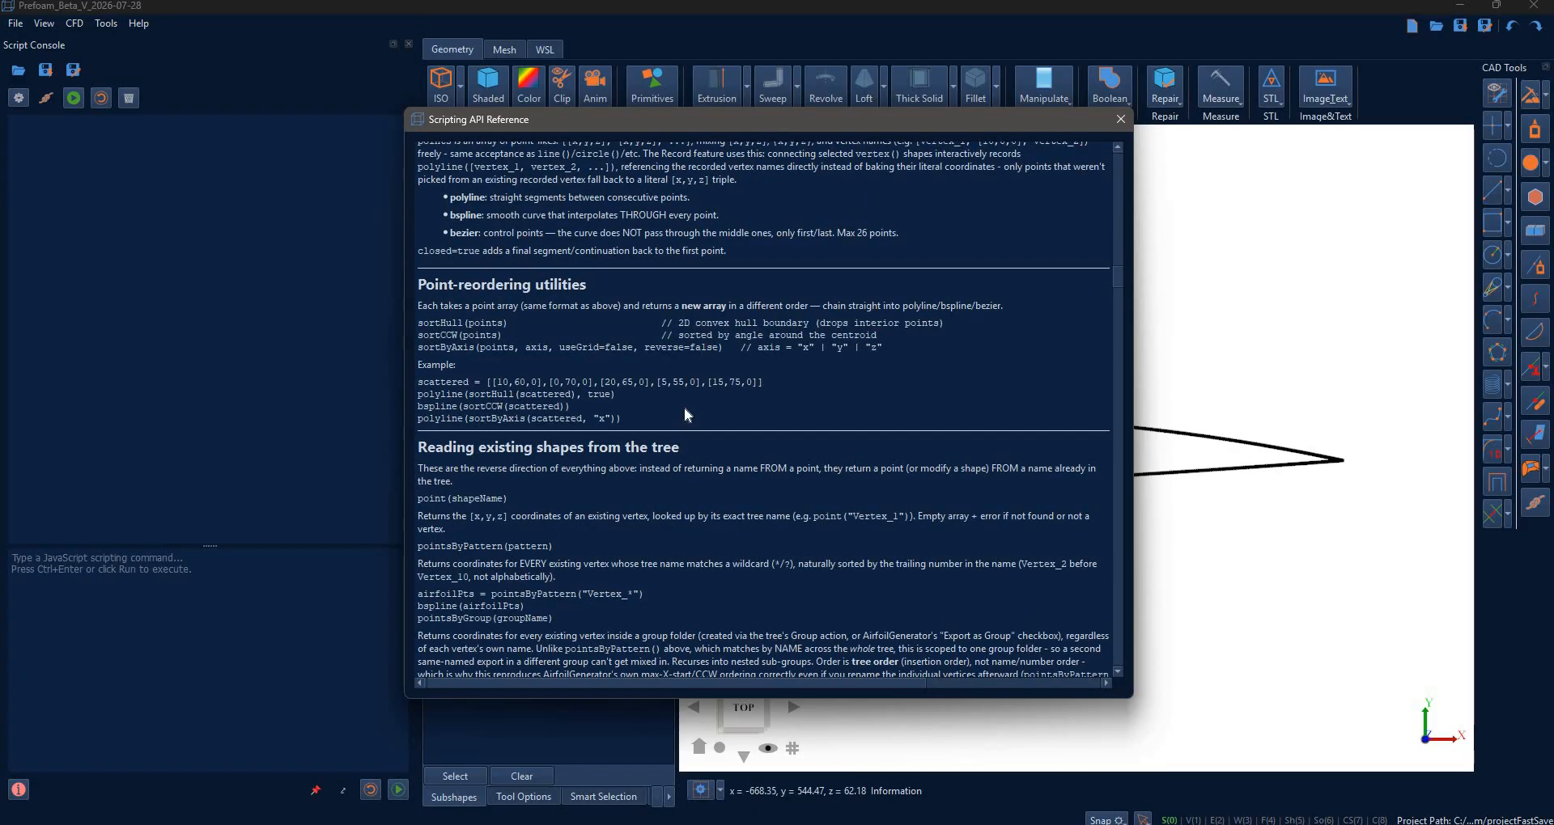
{"action": "scroll", "coordinate": [685, 413], "scroll_direction": "down", "scroll_amount": 3}
{"action": "scroll", "coordinate": [688, 410], "scroll_direction": "down", "scroll_amount": 3}
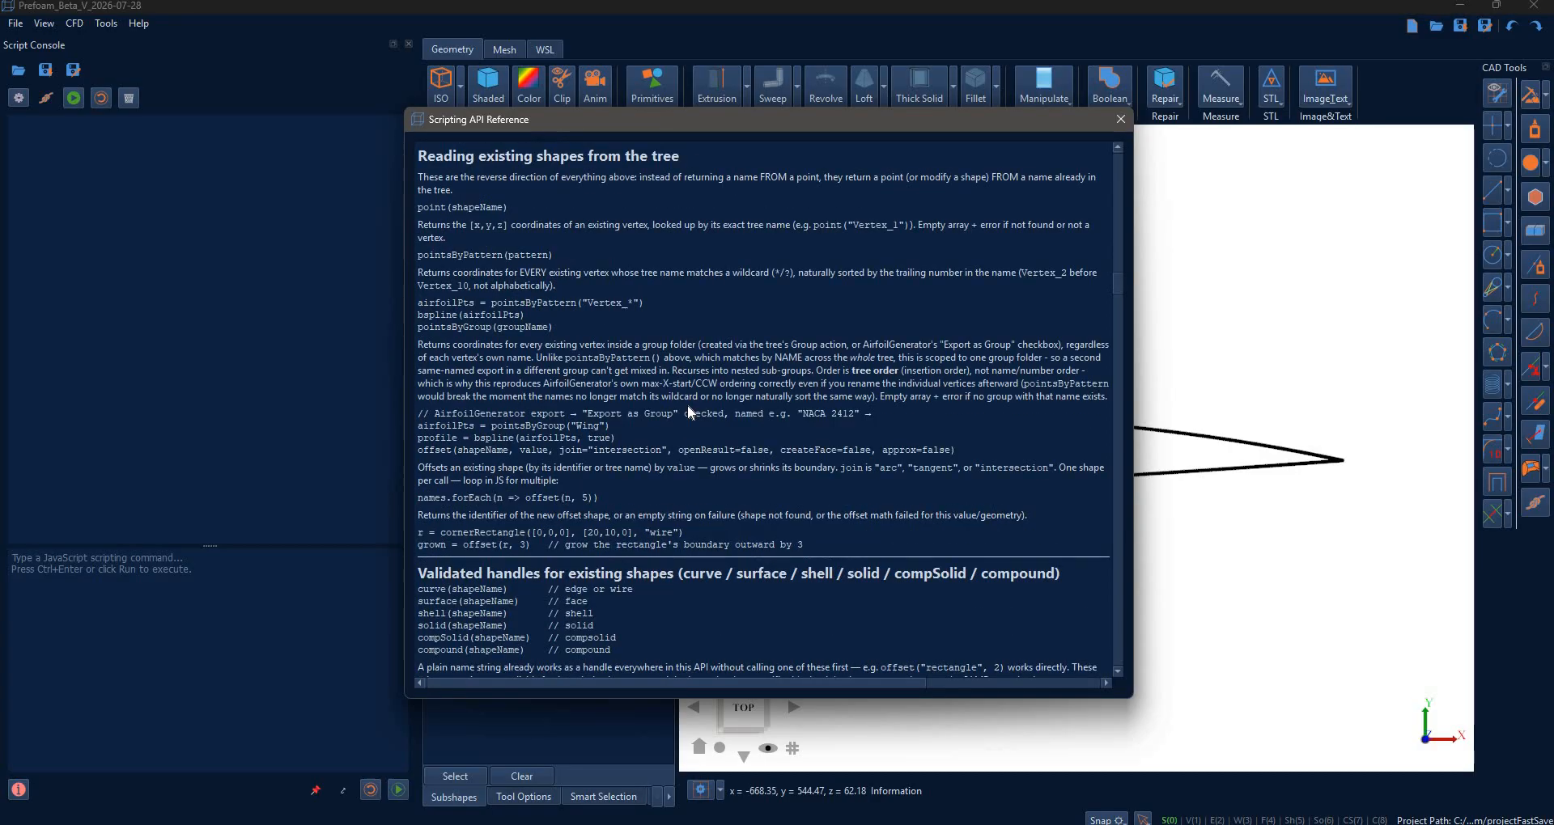
{"action": "scroll", "coordinate": [688, 412], "scroll_direction": "down", "scroll_amount": 3}
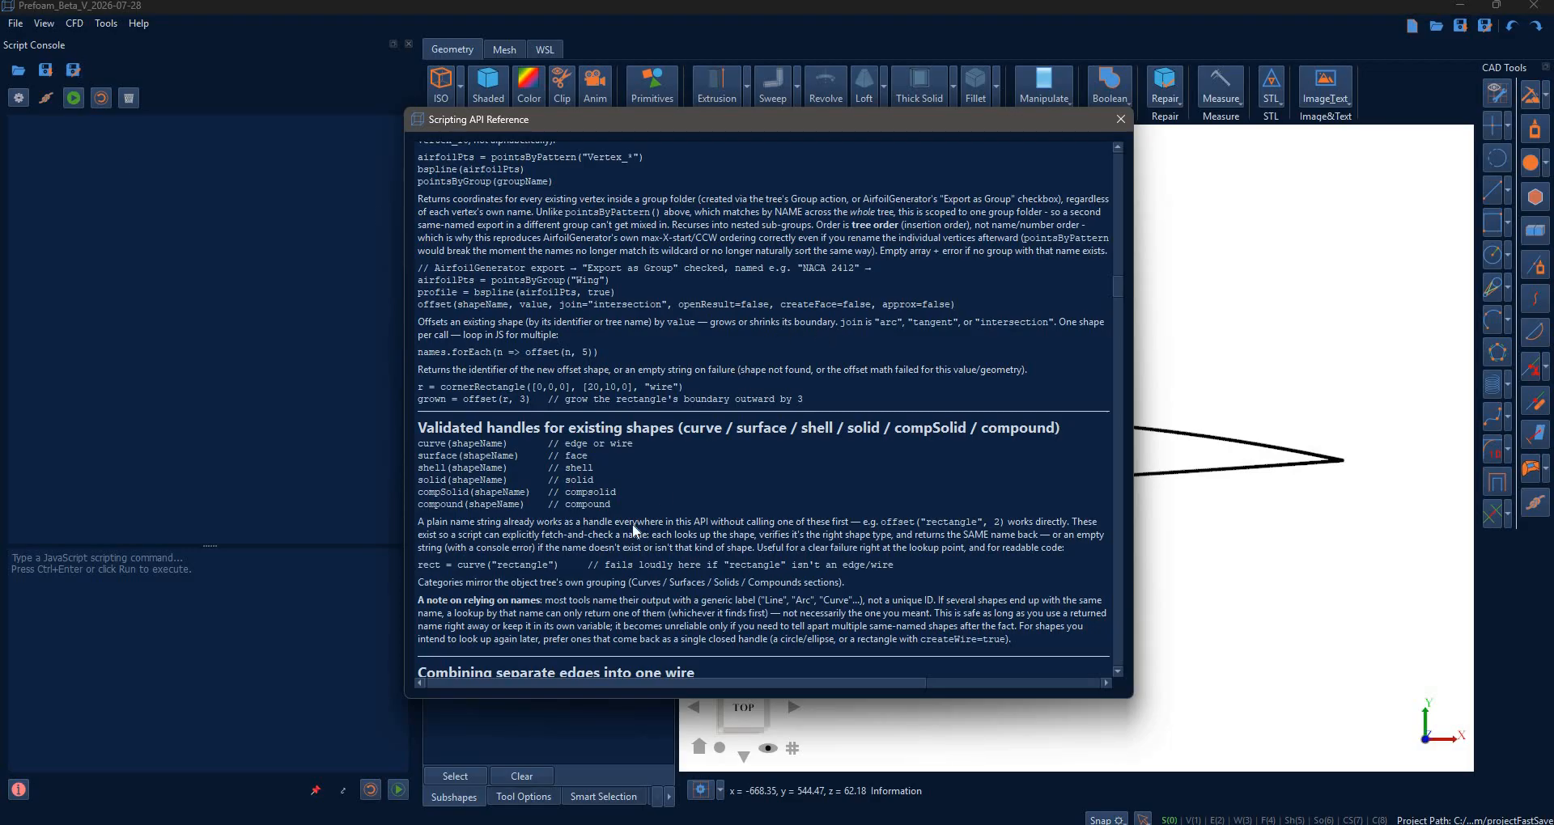
{"action": "scroll", "coordinate": [635, 530], "scroll_direction": "up", "scroll_amount": 3}
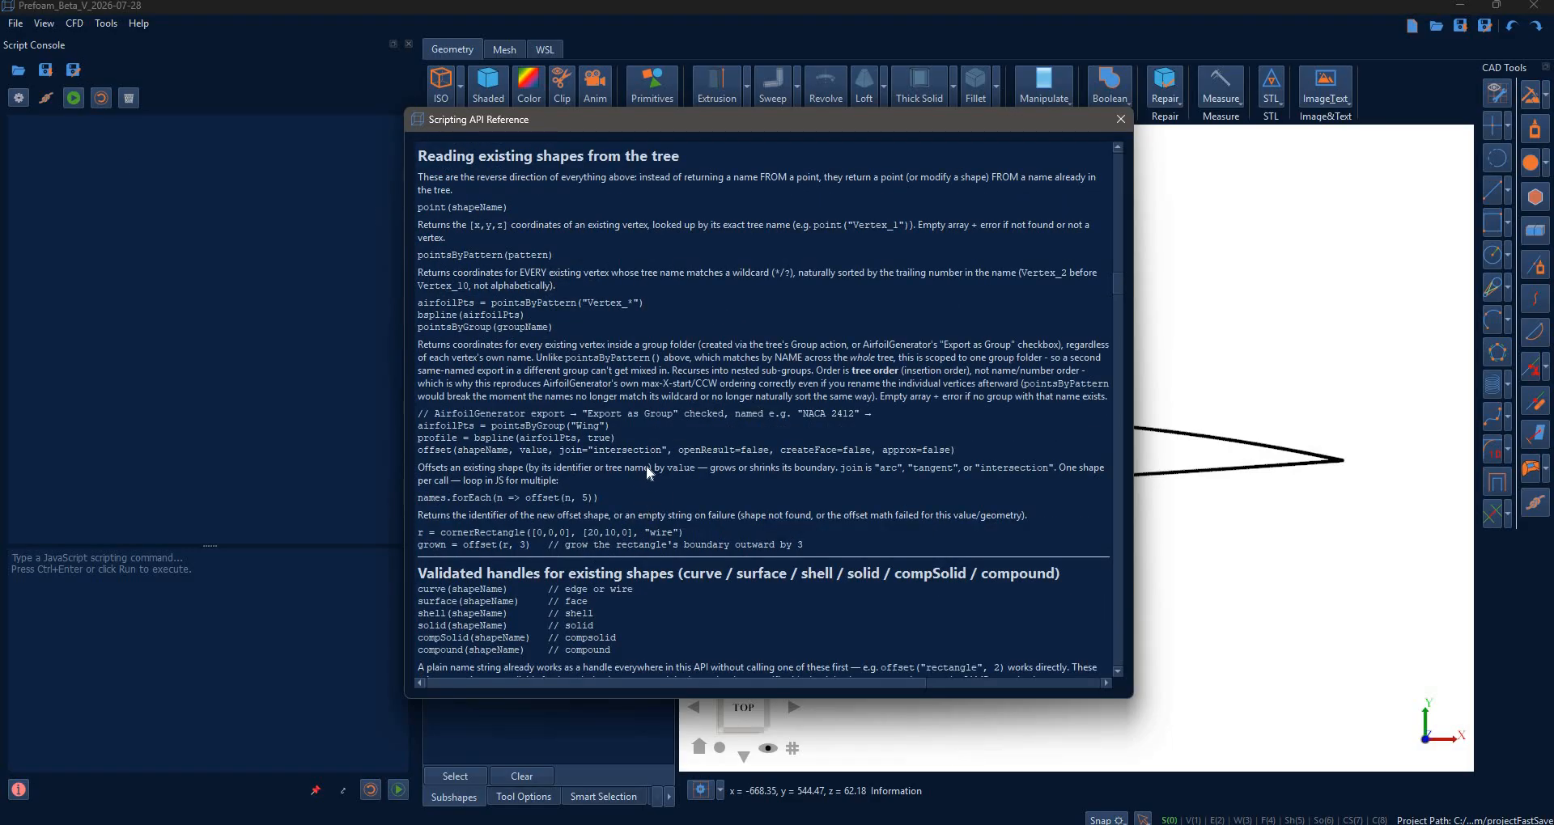
{"action": "left_click_drag", "start_coordinate": [418, 426], "coordinate": [617, 438]}
{"action": "key", "text": "ctrl+c"}
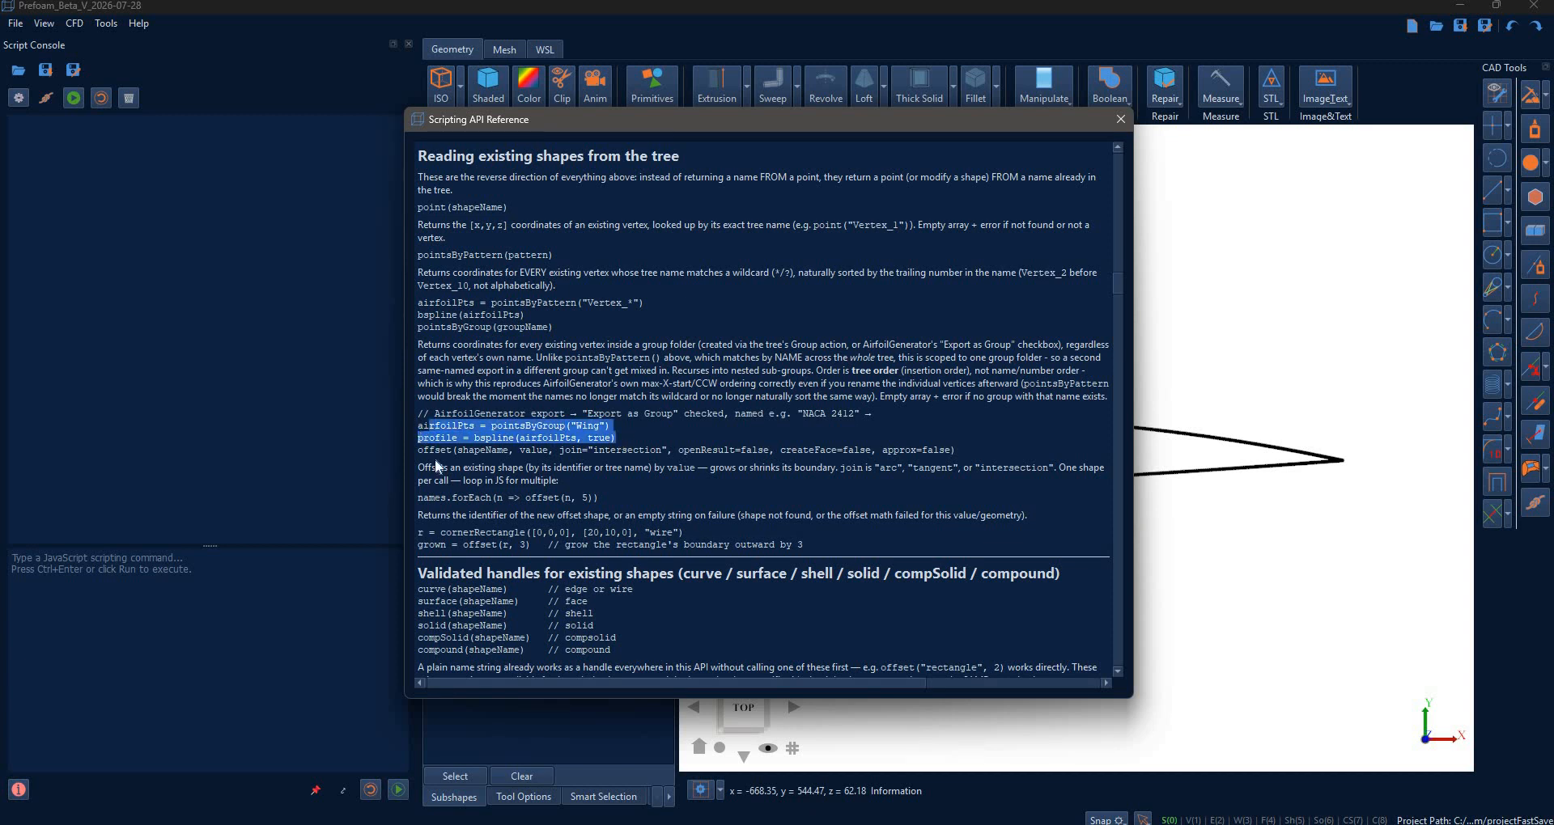
{"action": "left_click", "coordinate": [186, 615]}
{"action": "key", "text": "ctrl+v"}
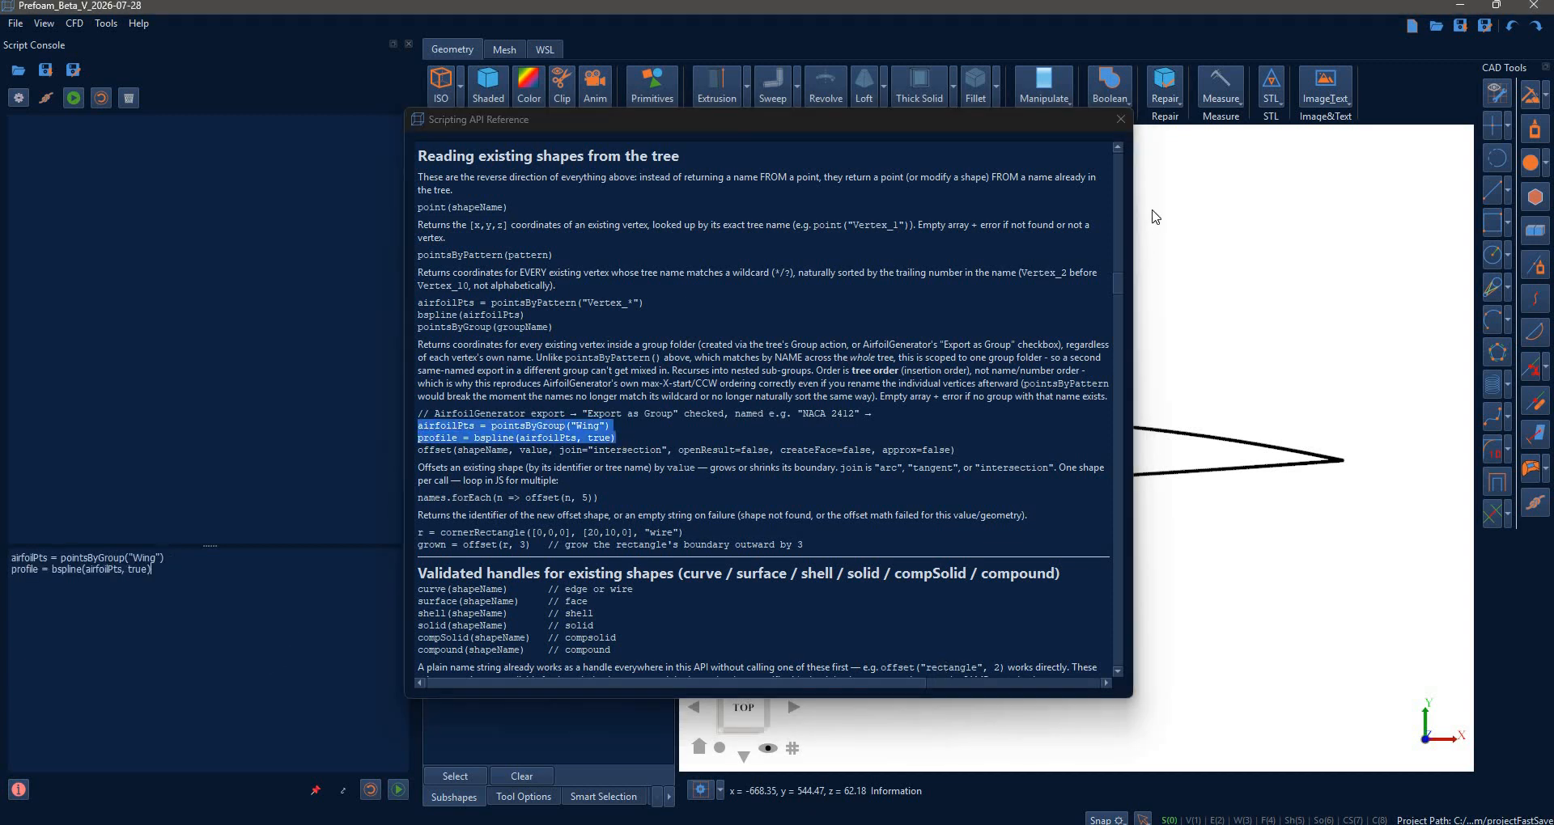
- Close the API Reference and review the pointsByGroup("Wing") and bspline lines before running them
{"action": "left_click", "coordinate": [1120, 119]}
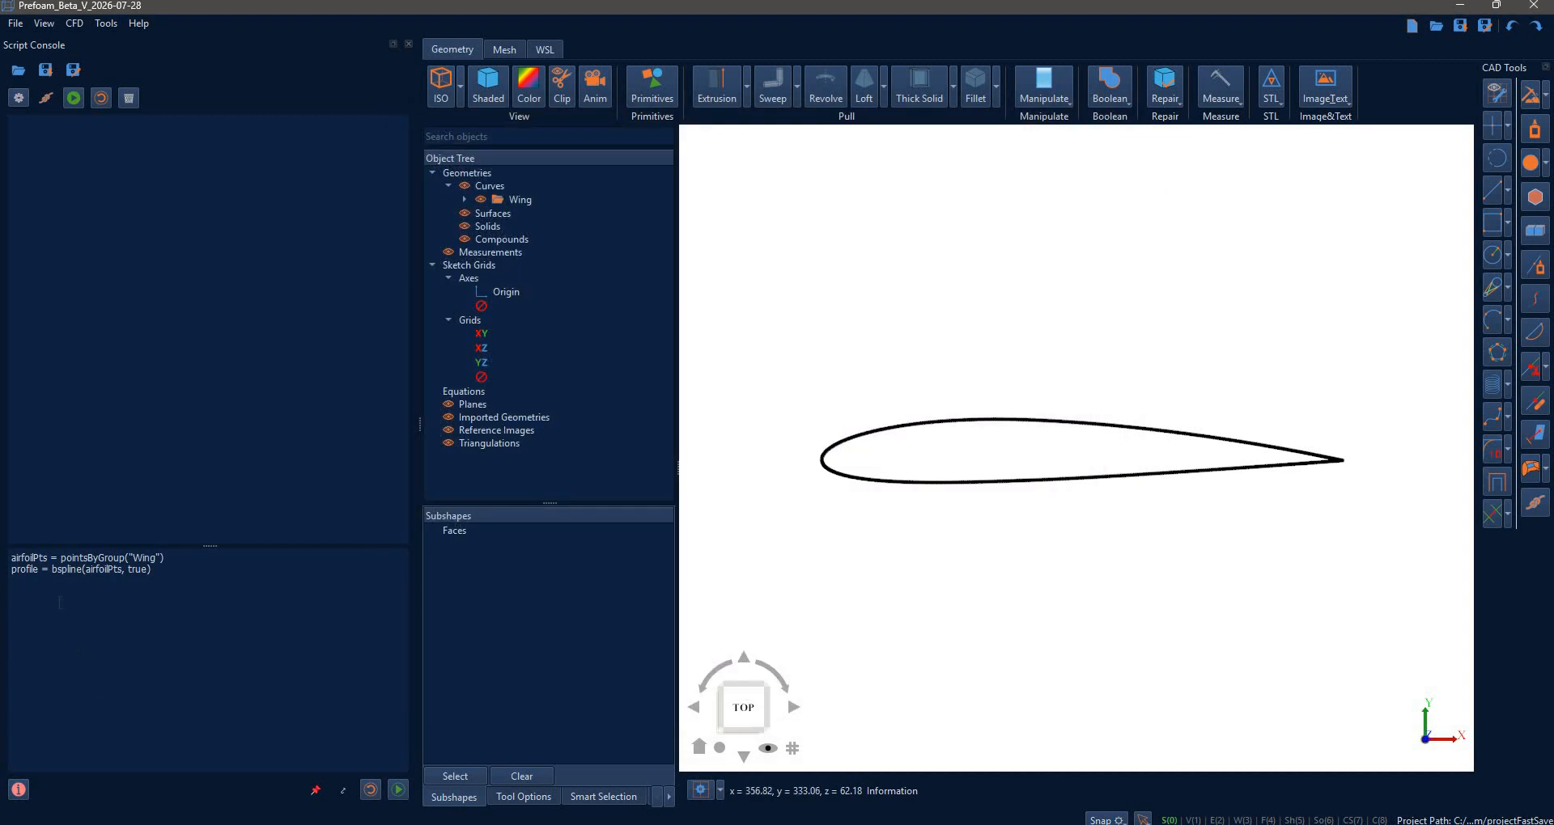
{"action": "double_click", "coordinate": [94, 557]}
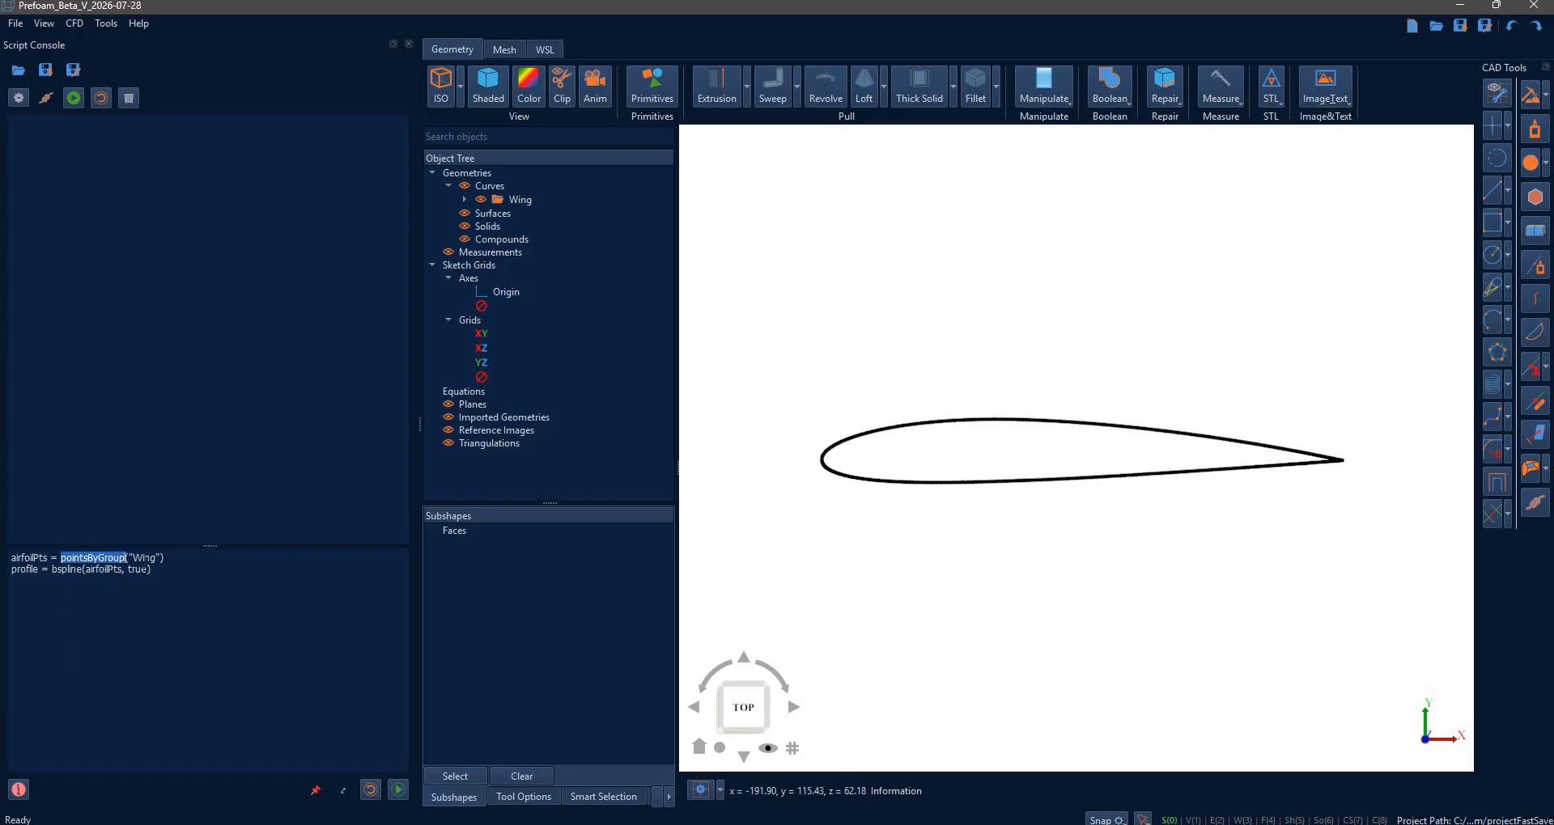
{"action": "double_click", "coordinate": [144, 558]}
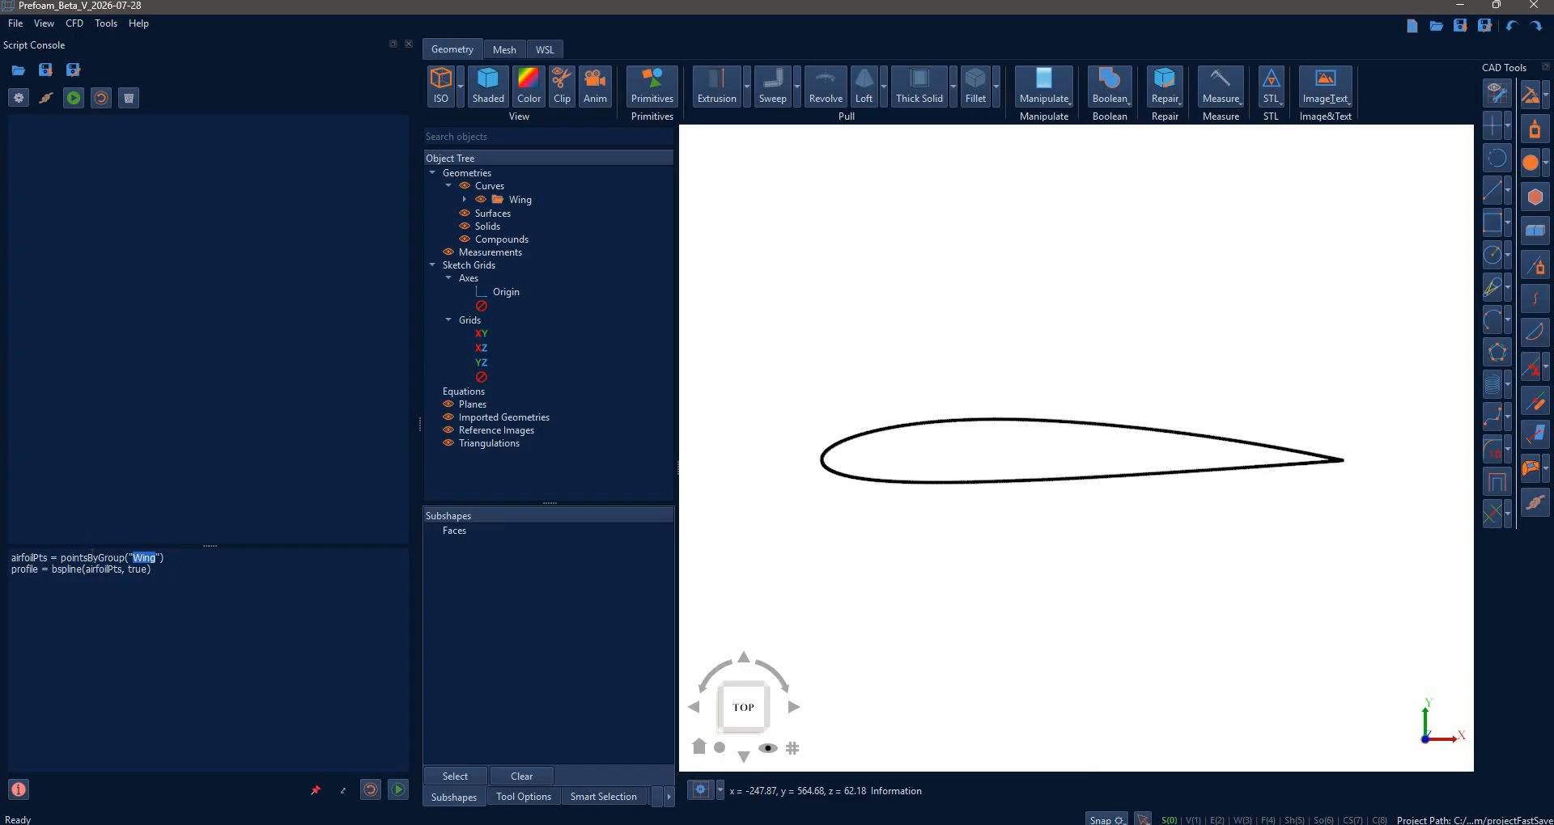
{"action": "double_click", "coordinate": [95, 558]}
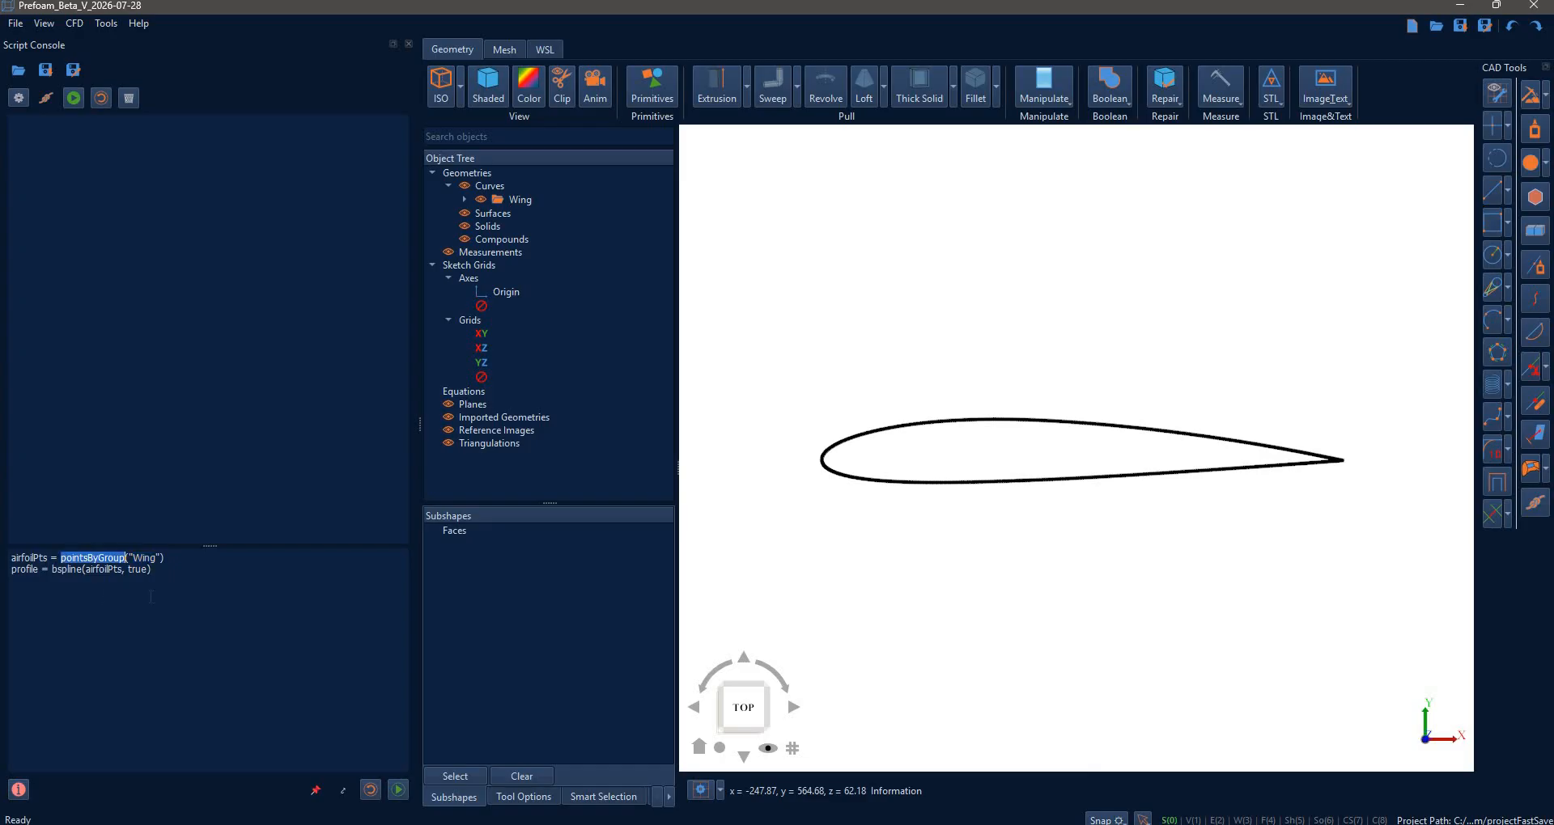
{"action": "left_click", "coordinate": [955, 490]}
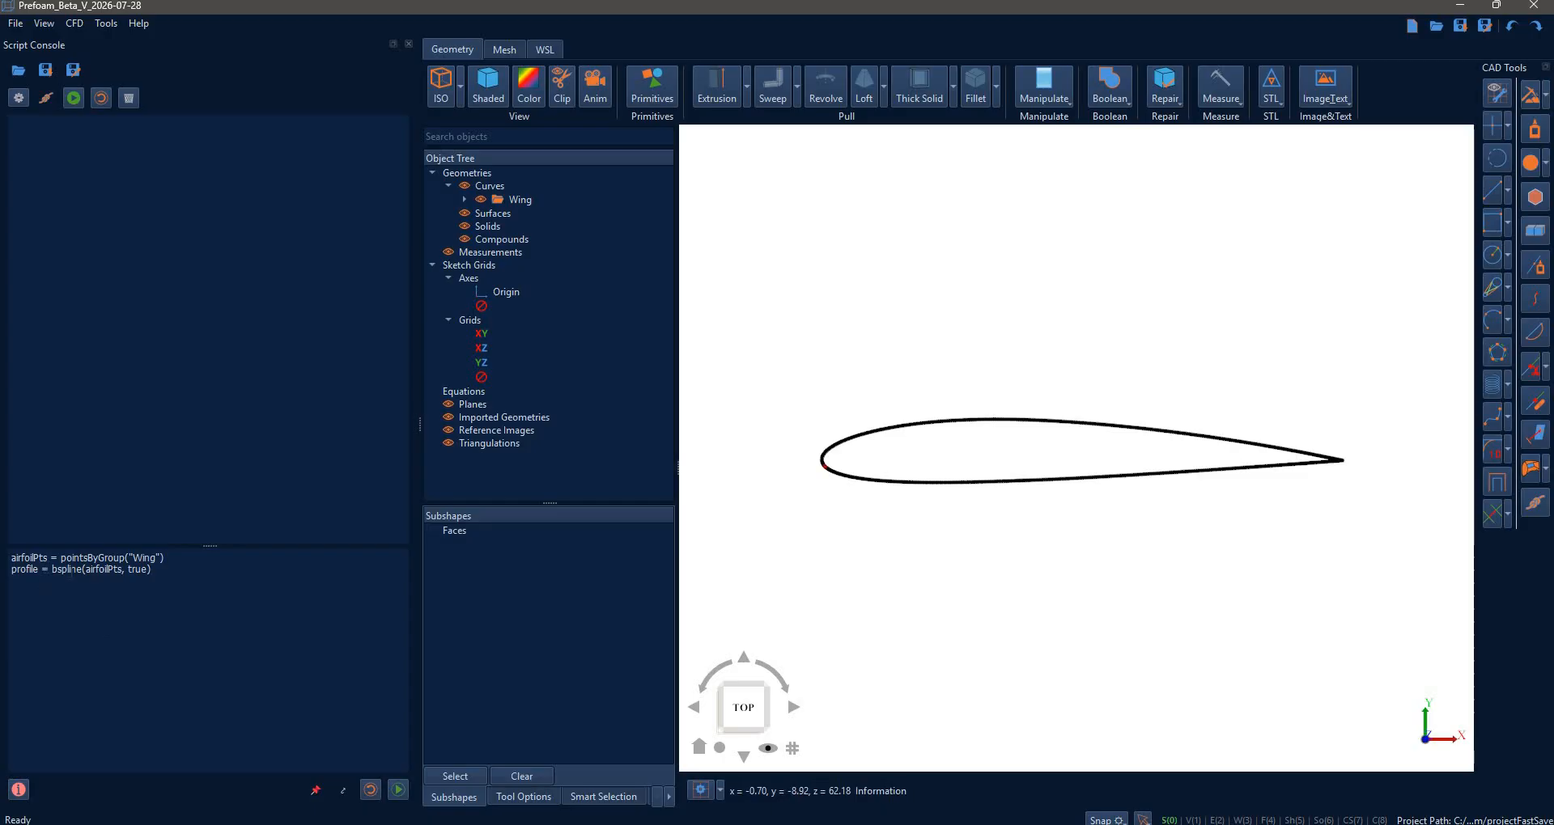
{"action": "double_click", "coordinate": [69, 569]}
{"action": "left_click", "coordinate": [23, 631]}
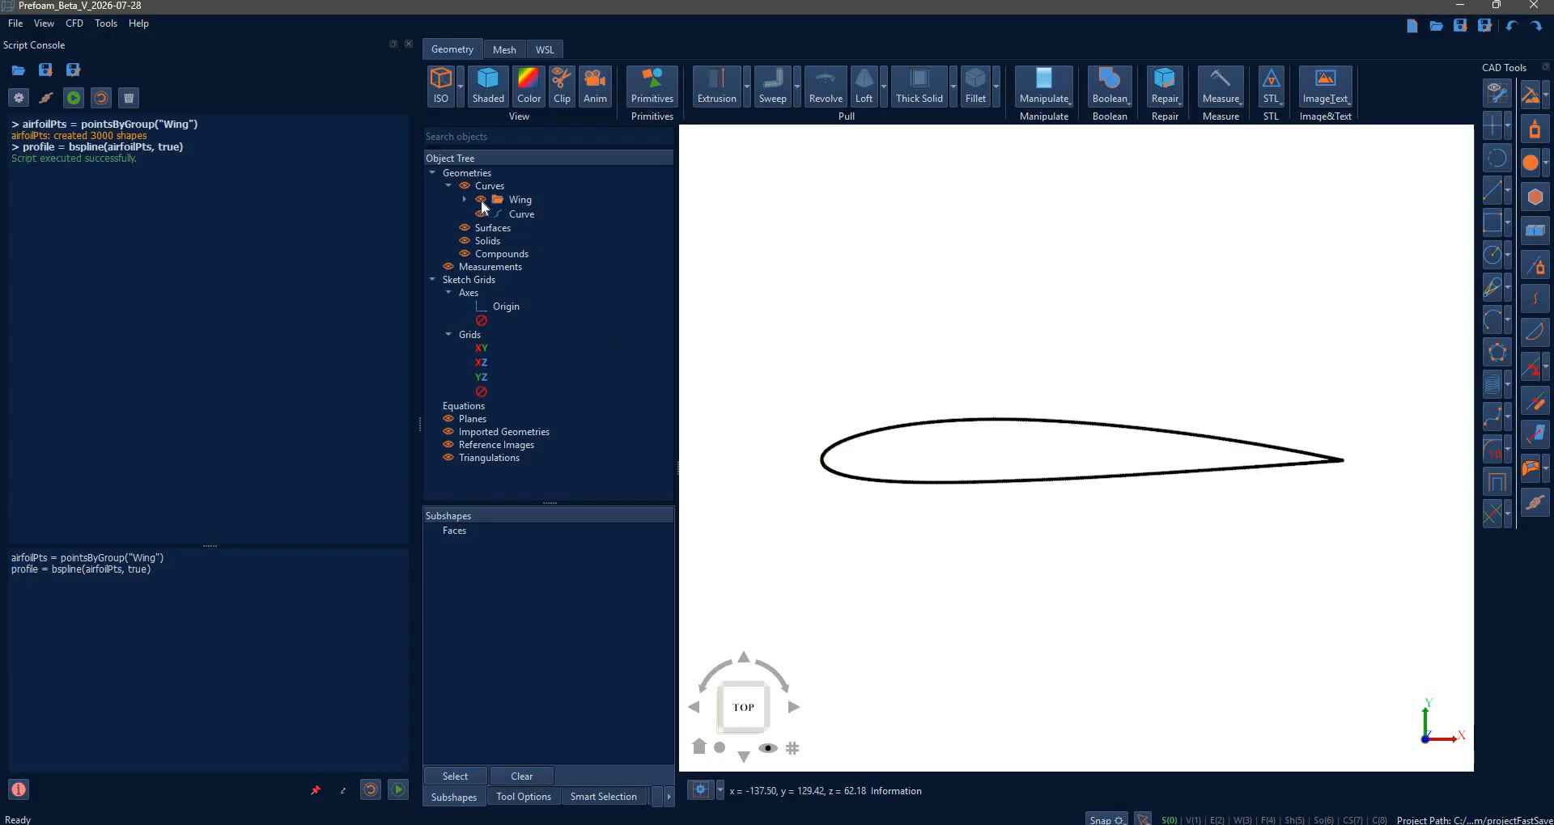
- Hide the Wing points and apply deviation coefficient 0.00050 and deviation angle 1.0° to the Curve
{"action": "left_click", "coordinate": [923, 482]}
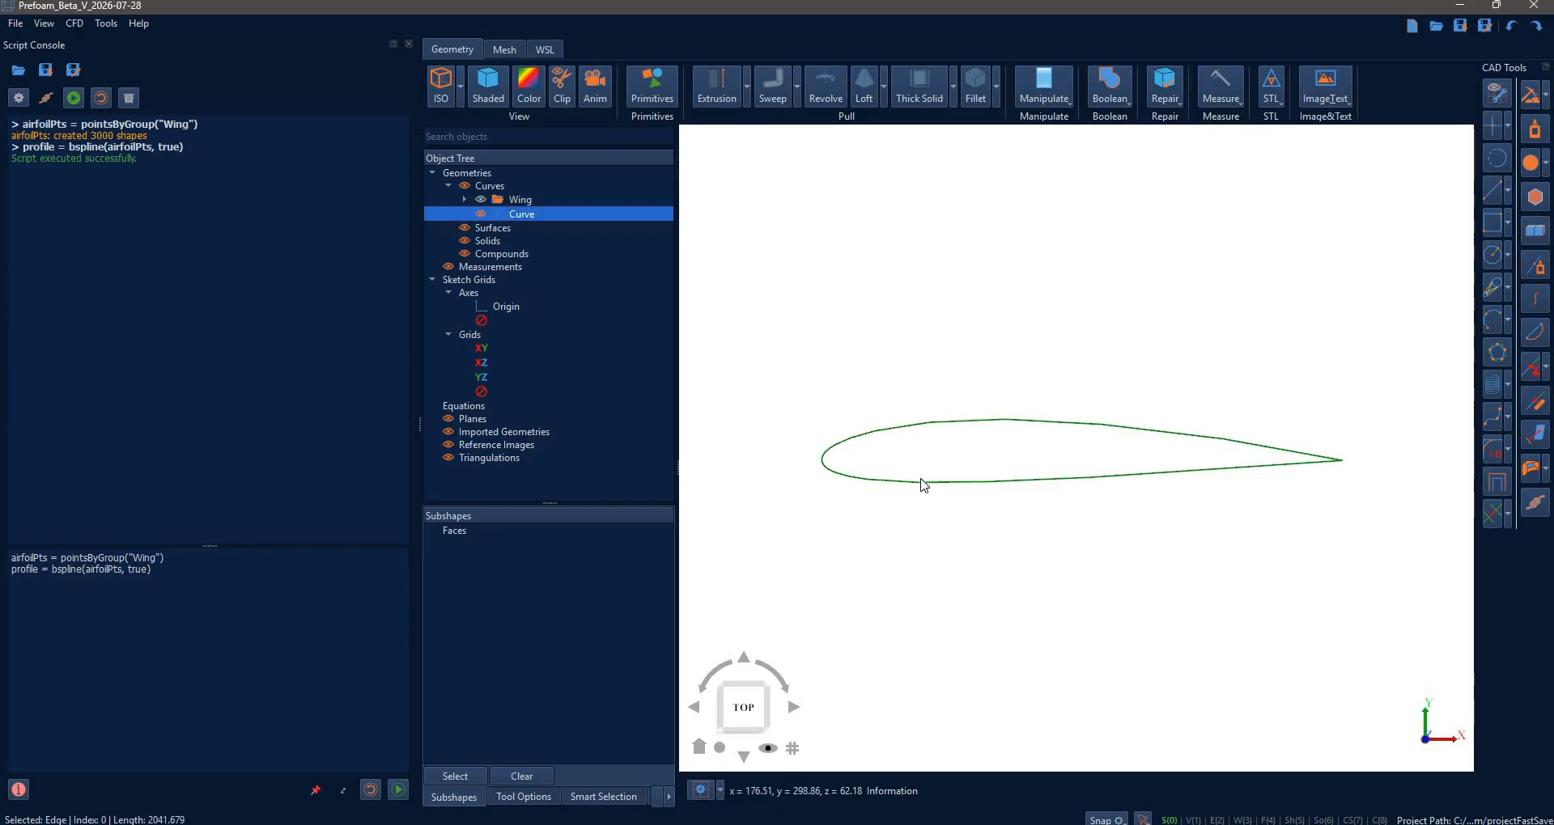
{"action": "left_click", "coordinate": [524, 97]}
{"action": "scroll", "coordinate": [749, 297], "scroll_direction": "down", "scroll_amount": 3}
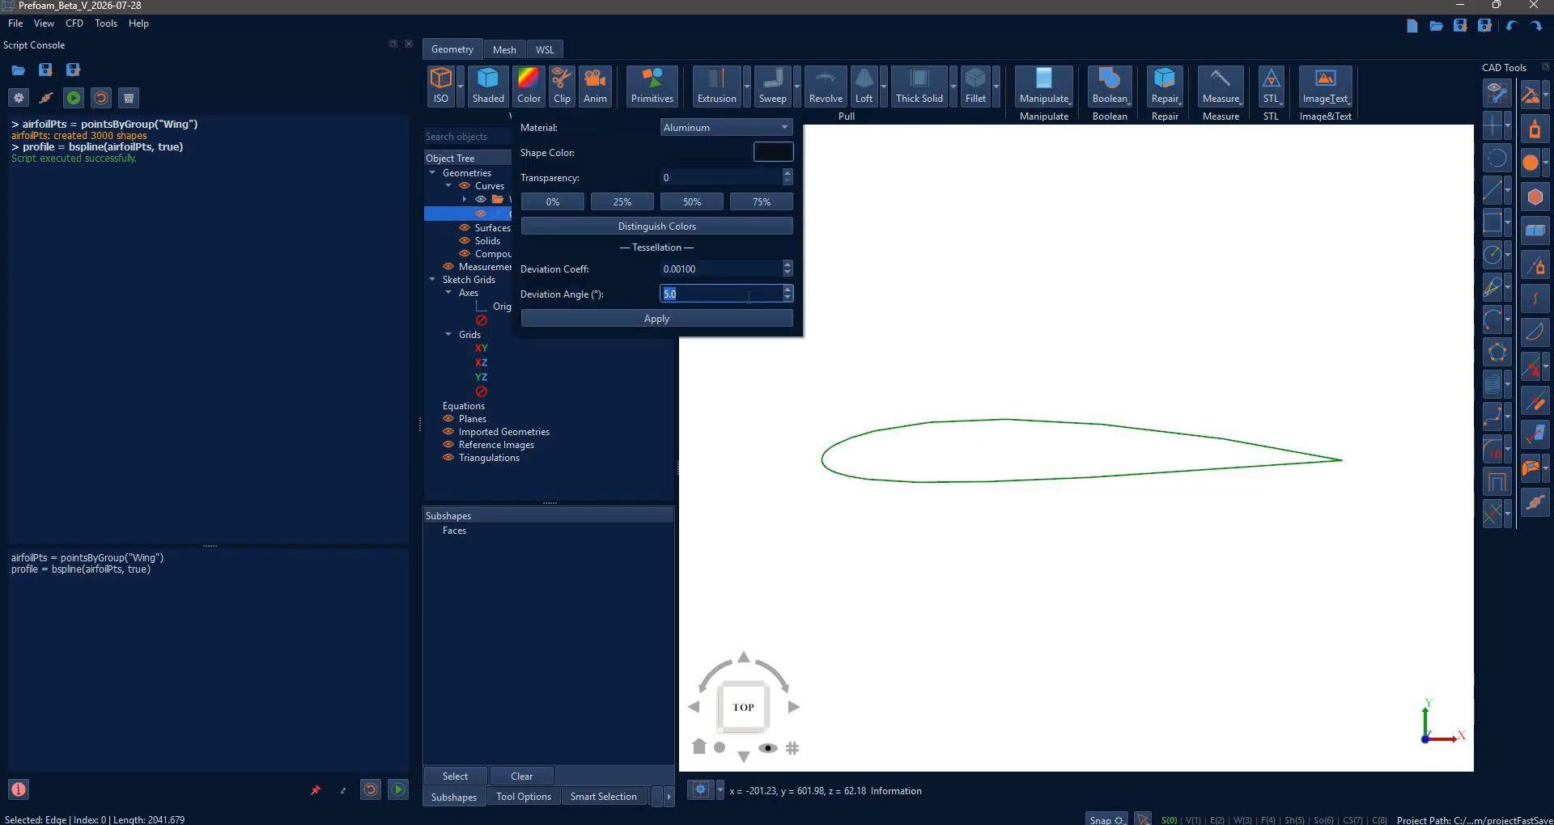
{"action": "scroll", "coordinate": [722, 267], "scroll_direction": "down", "scroll_amount": 5}
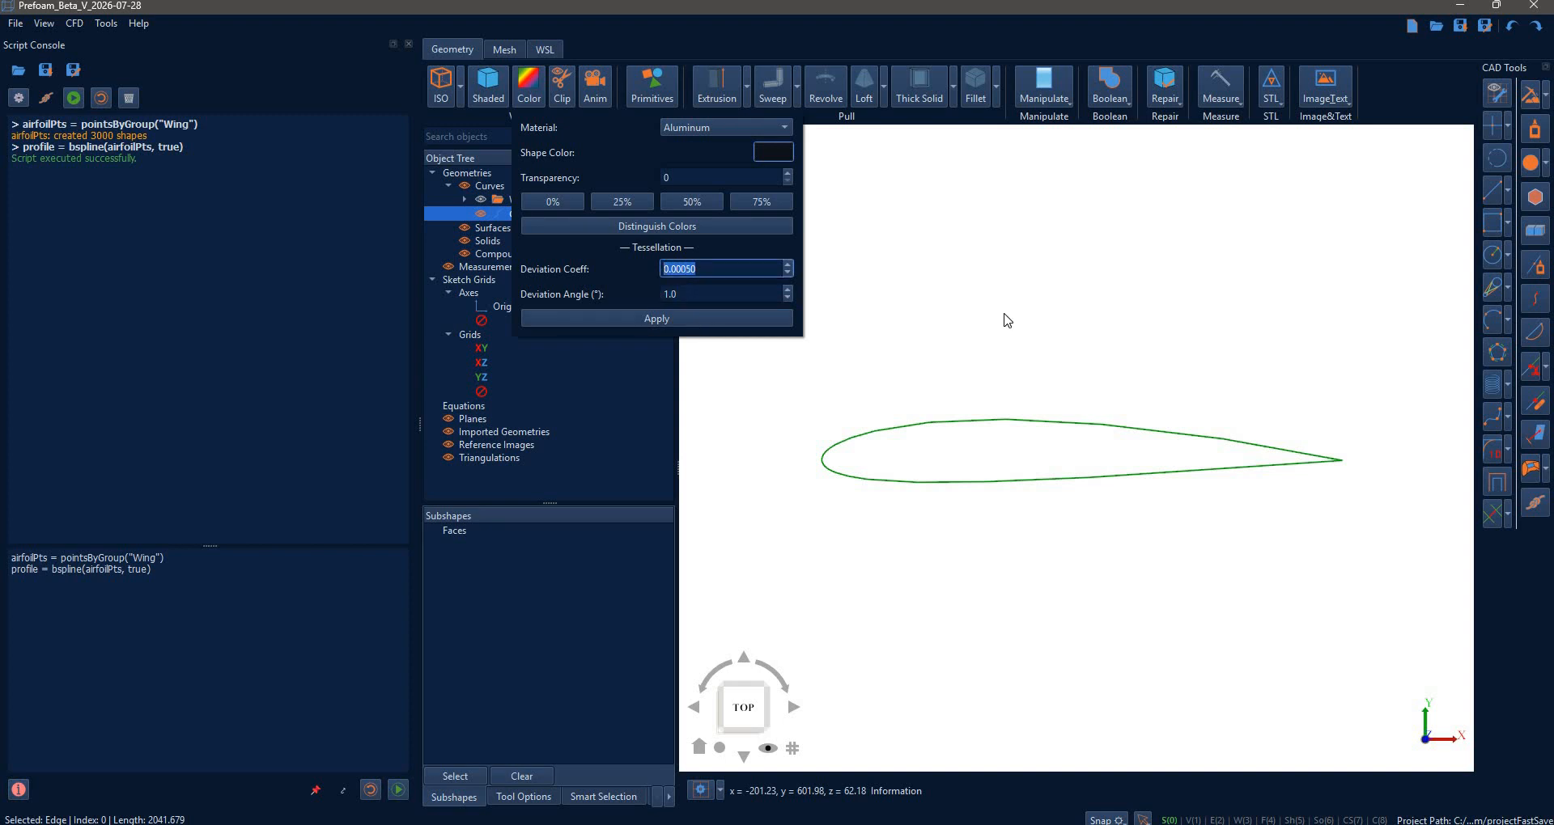
{"action": "left_click", "coordinate": [1030, 591]}
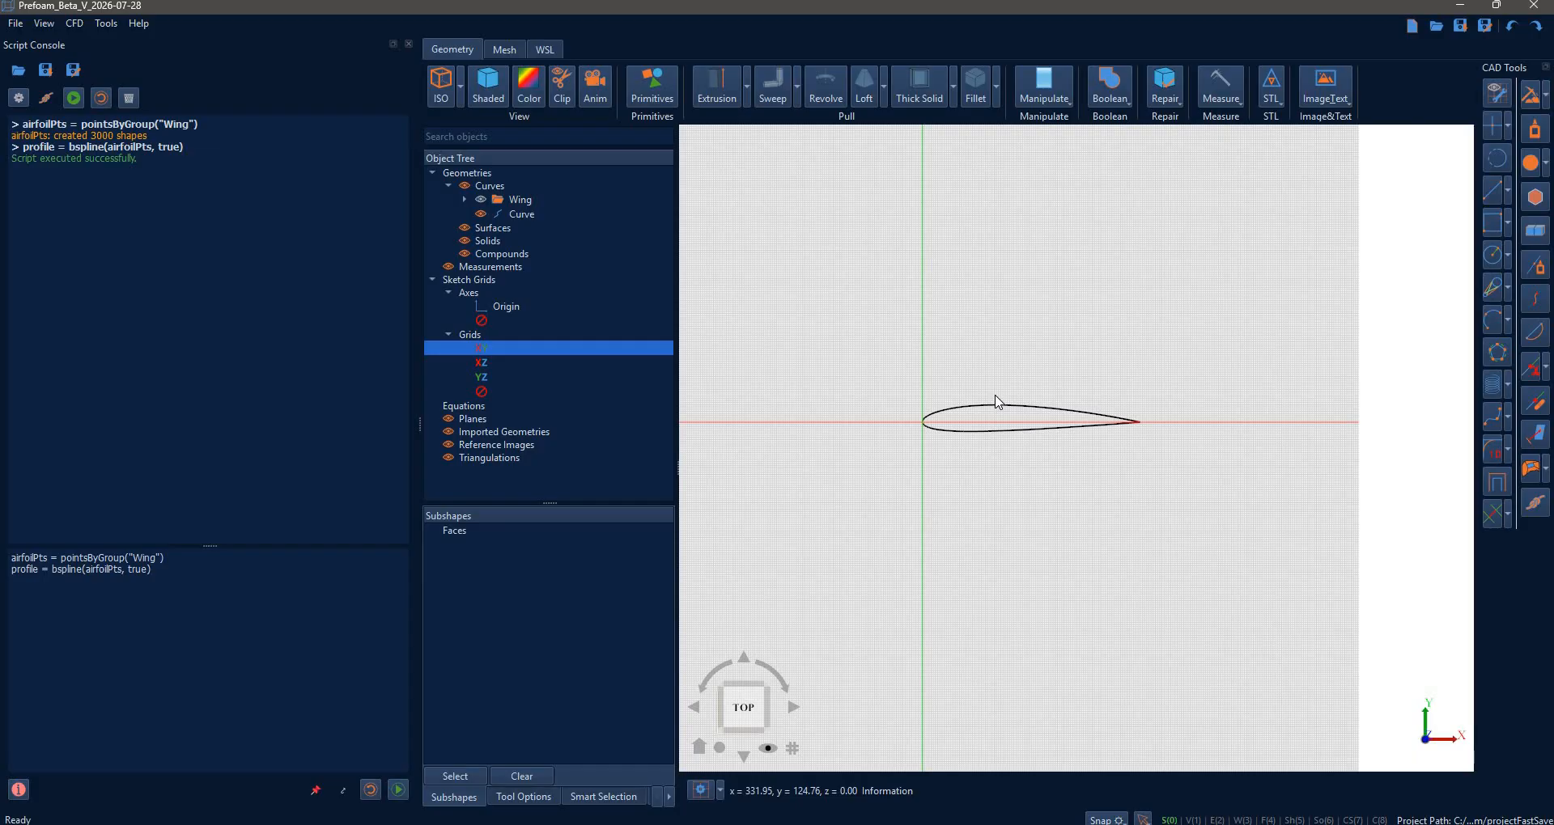
- Change the sketch grid spacing to a coarser 100
{"action": "scroll", "coordinate": [970, 407], "scroll_direction": "down", "scroll_amount": 5}
{"action": "scroll", "coordinate": [971, 407], "scroll_direction": "up", "scroll_amount": 7}
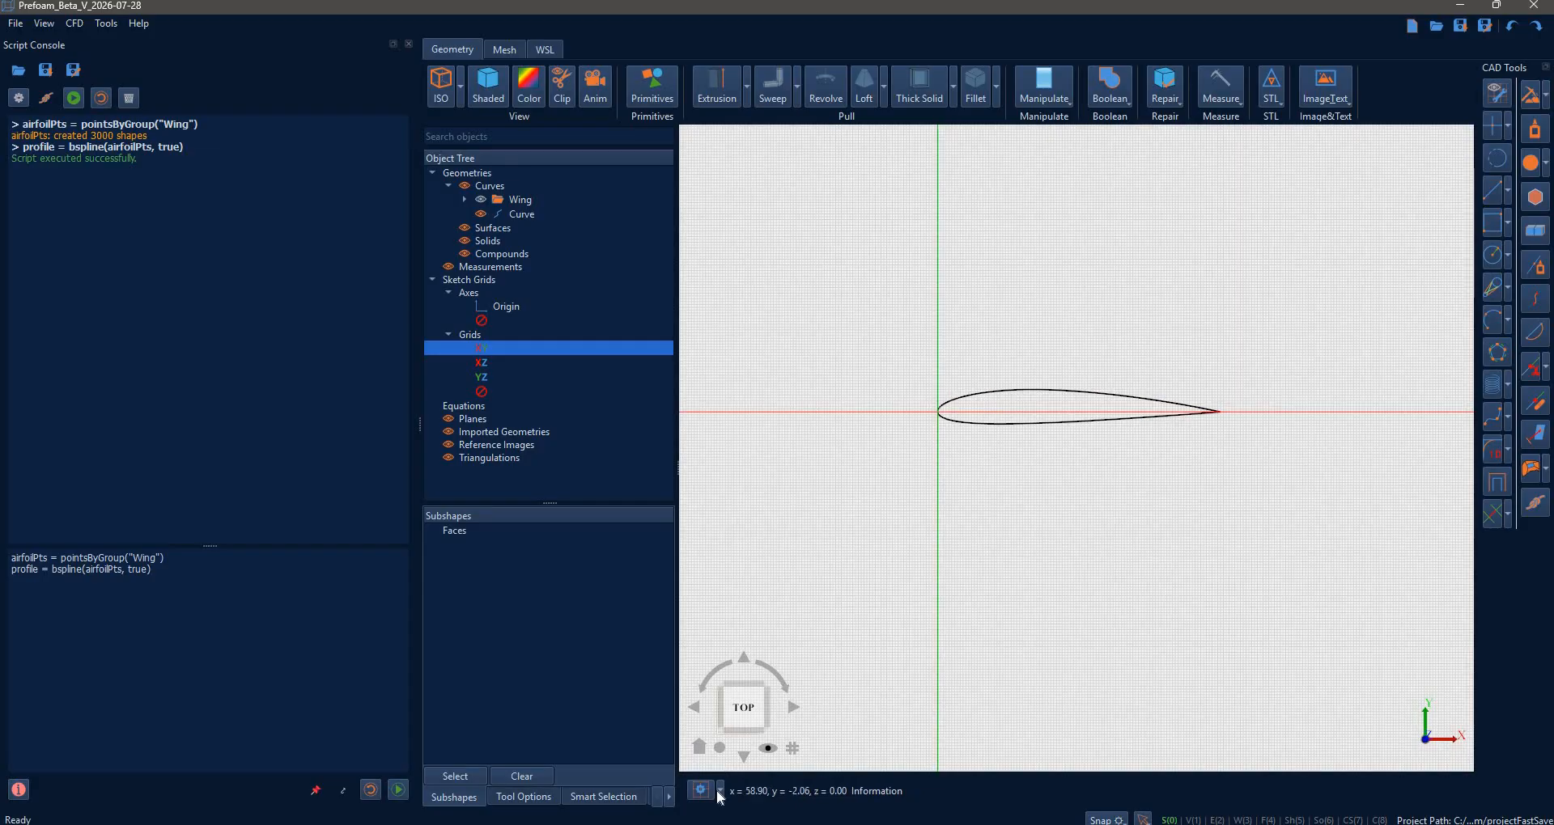
{"action": "left_click", "coordinate": [720, 790]}
{"action": "left_click", "coordinate": [759, 744]}
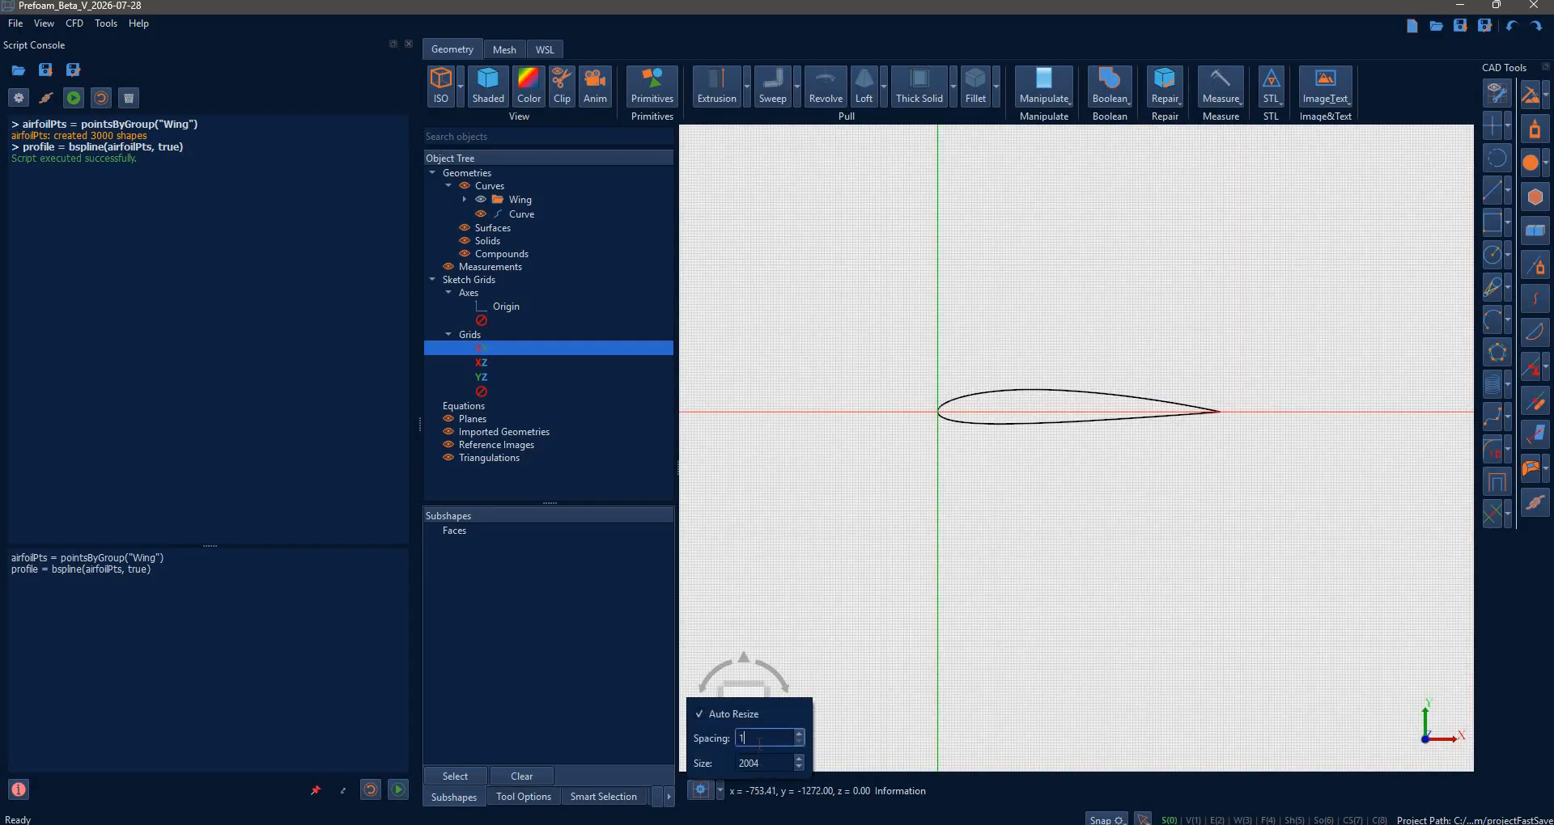
{"action": "type", "text": "00"}
{"action": "left_click", "coordinate": [1029, 545]}
{"action": "scroll", "coordinate": [1027, 542], "scroll_direction": "down", "scroll_amount": 3}
{"action": "middle_click_drag", "start_coordinate": [1027, 542], "coordinate": [1027, 595]}
{"action": "scroll", "coordinate": [1016, 542], "scroll_direction": "down", "scroll_amount": 3}
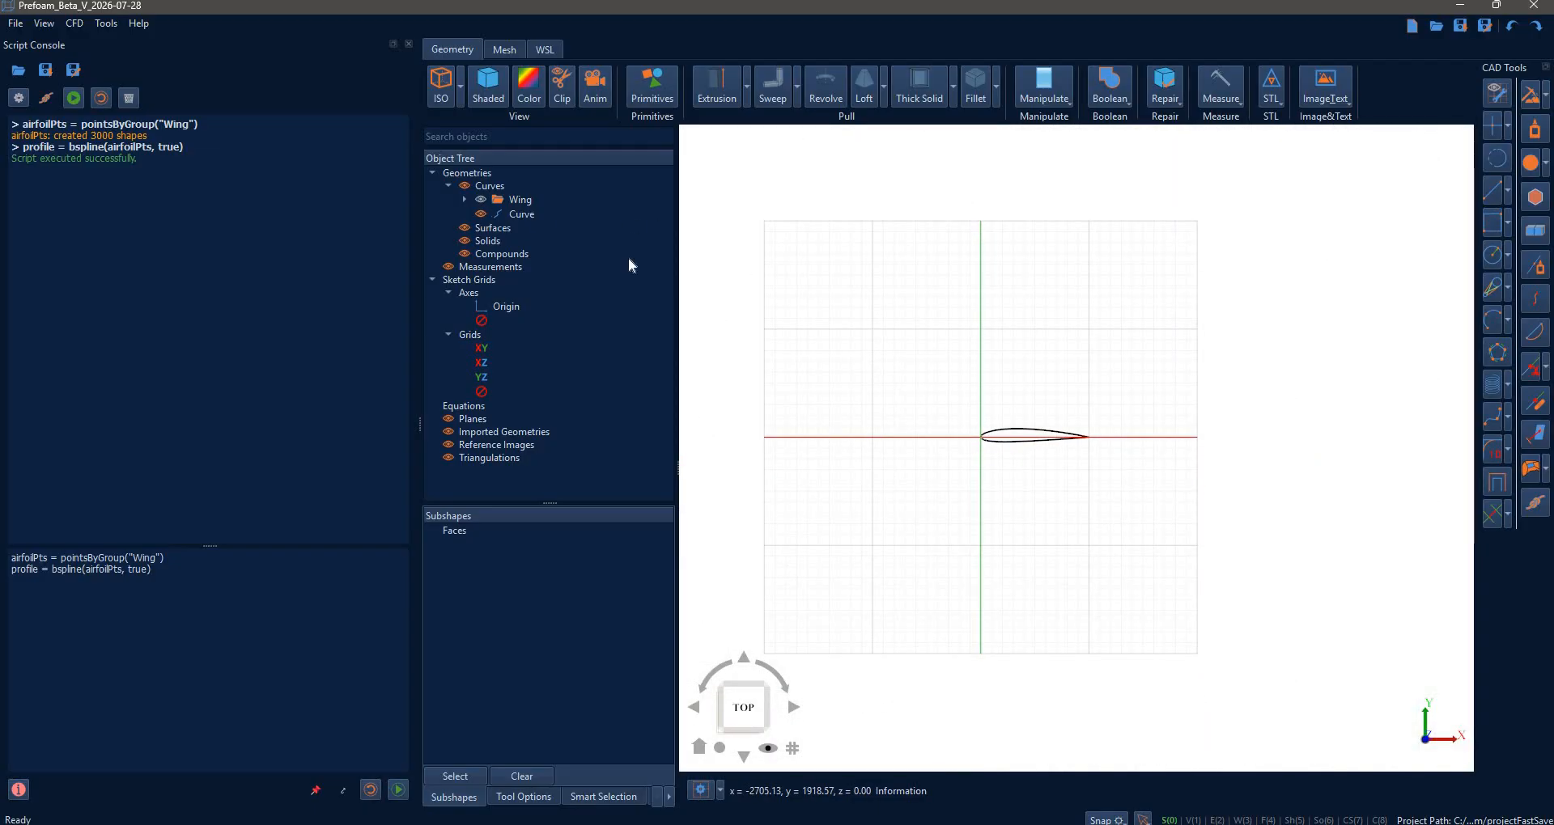
- Draw a line from the origin at 90° with length 10000
{"action": "left_click", "coordinate": [1497, 195]}
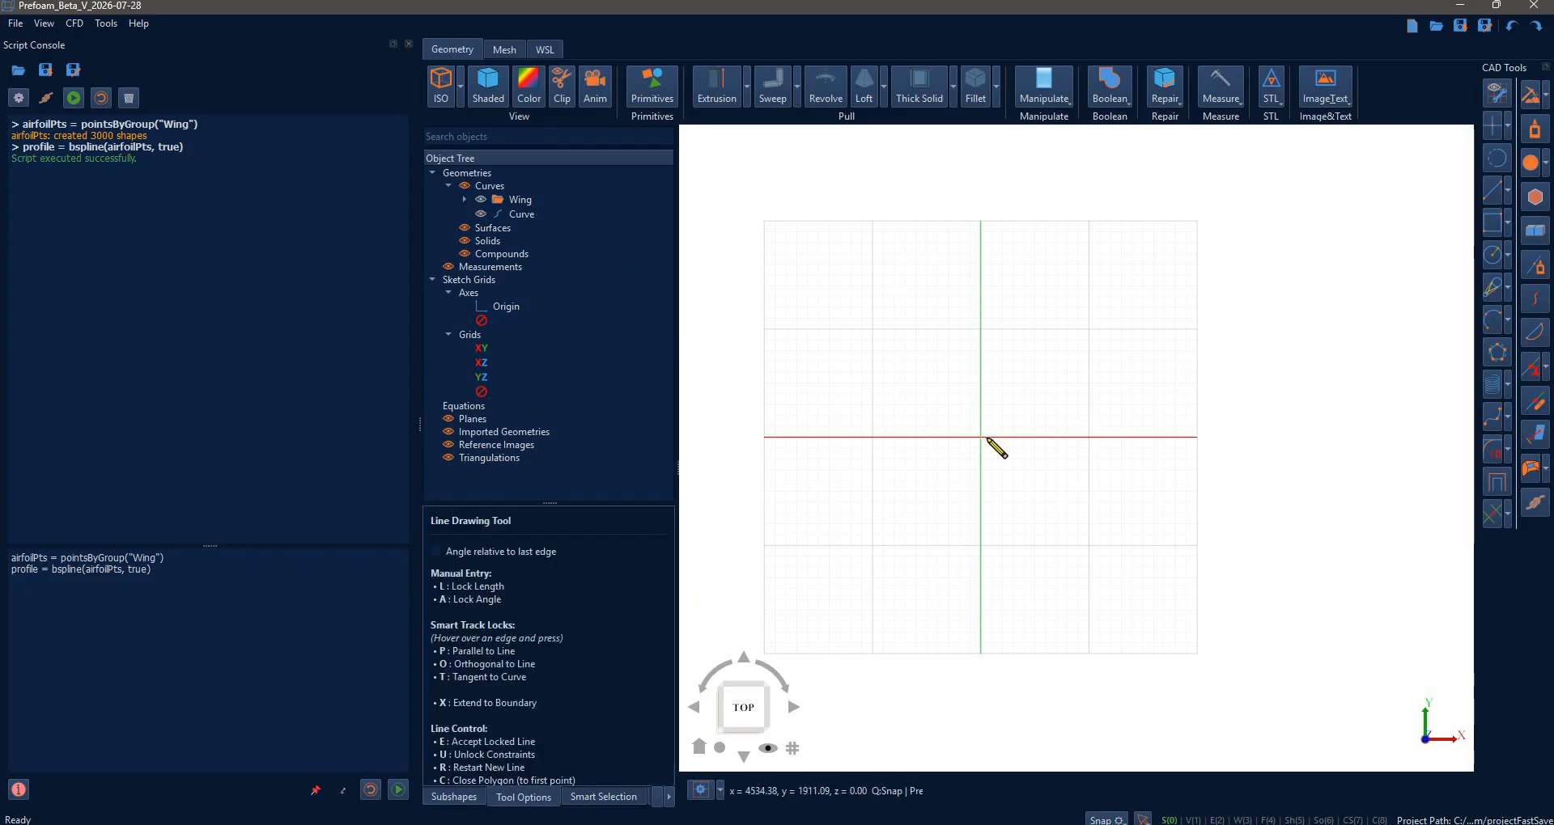
{"action": "left_click", "coordinate": [985, 439]}
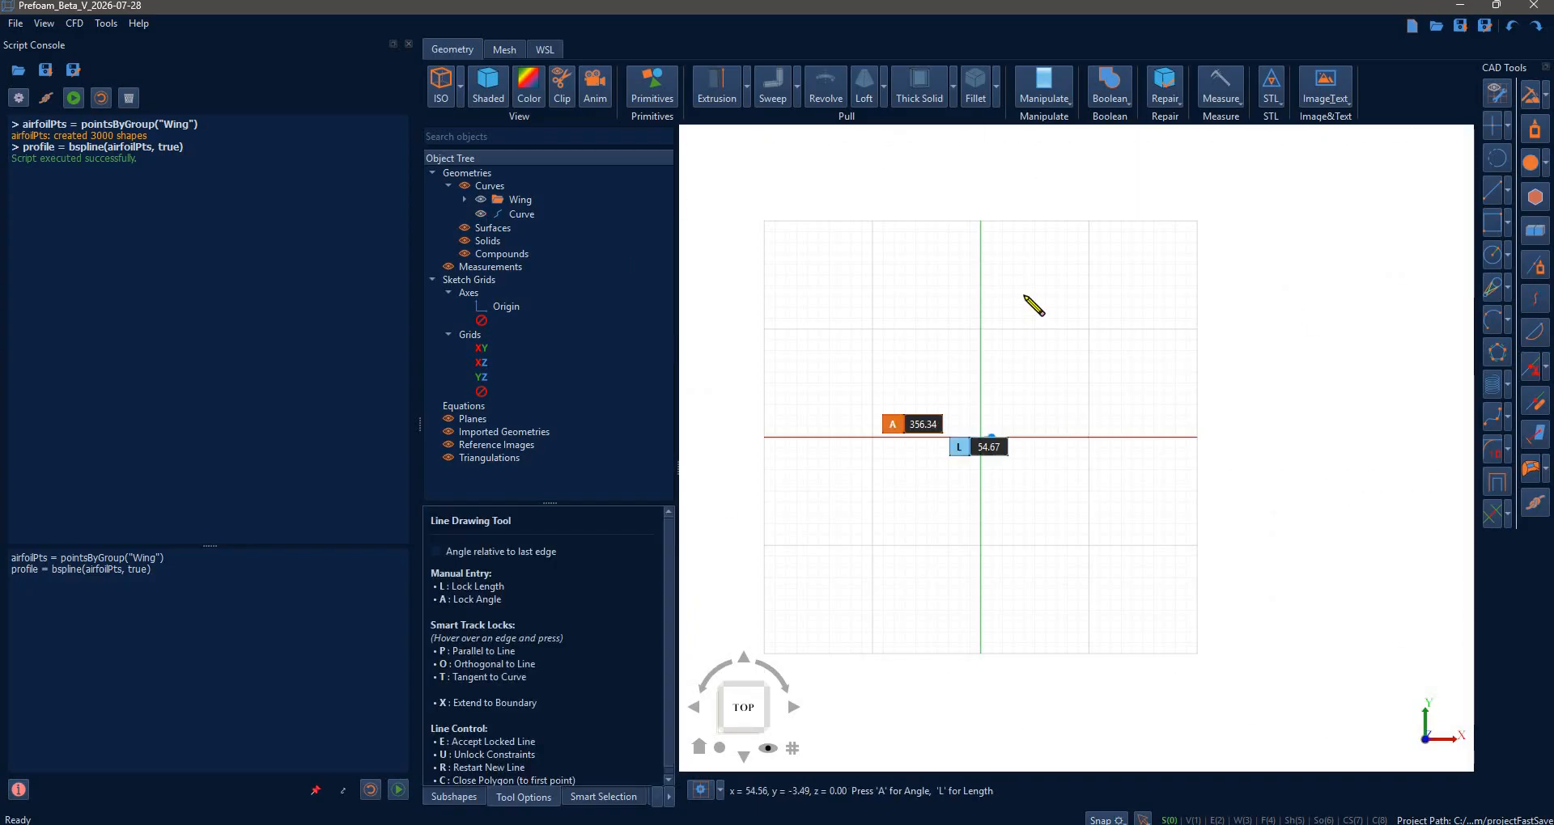
{"action": "type", "text": "a90"}
{"action": "key", "text": "Return"}
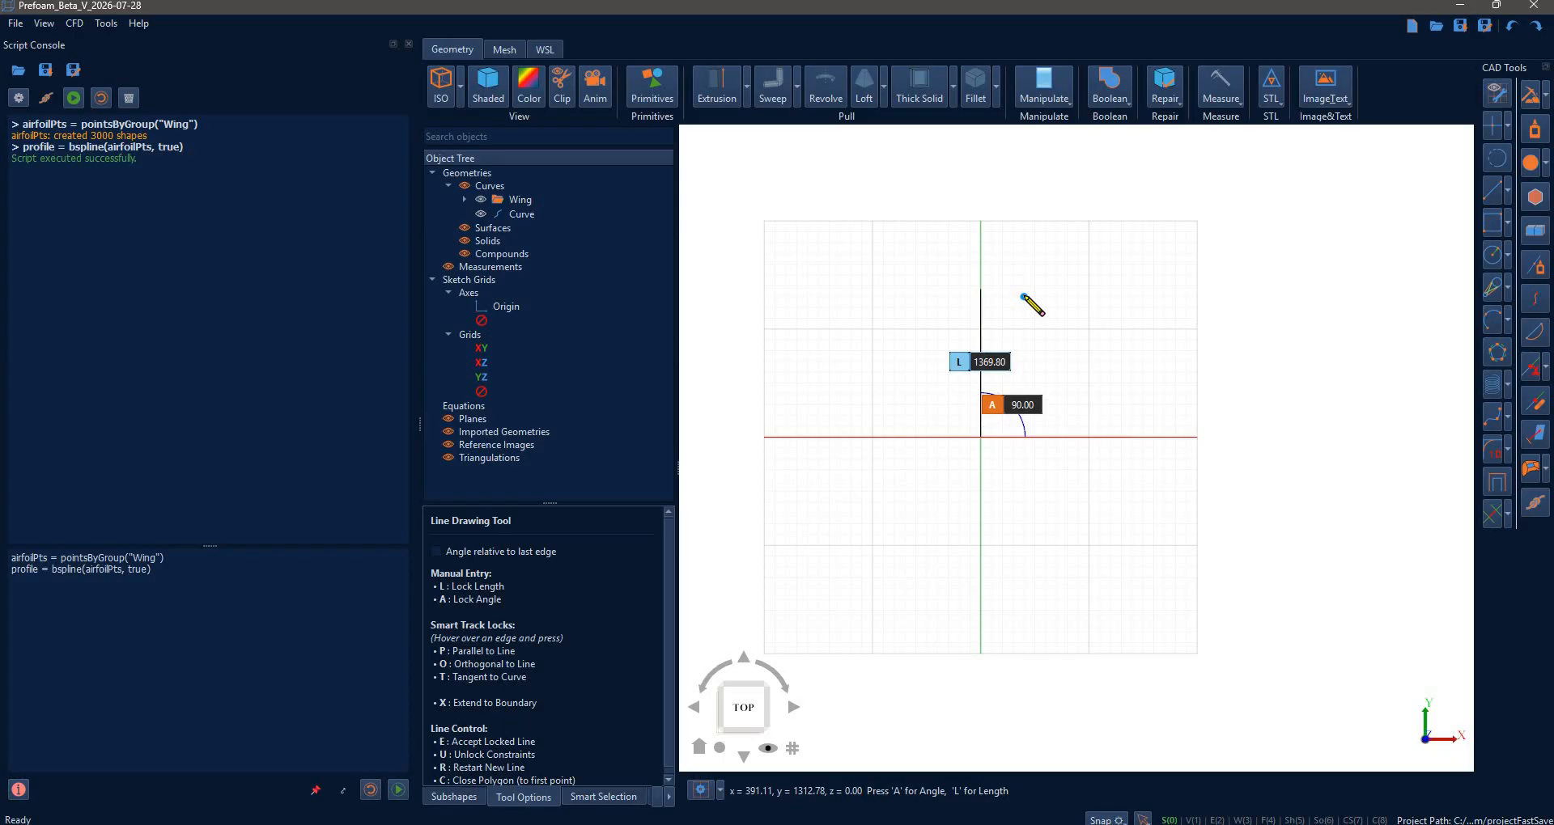
{"action": "type", "text": "l"}
{"action": "type", "text": "1"}
{"action": "type", "text": "0*1000"}
{"action": "key", "text": "Return"}
{"action": "key", "text": "e"}
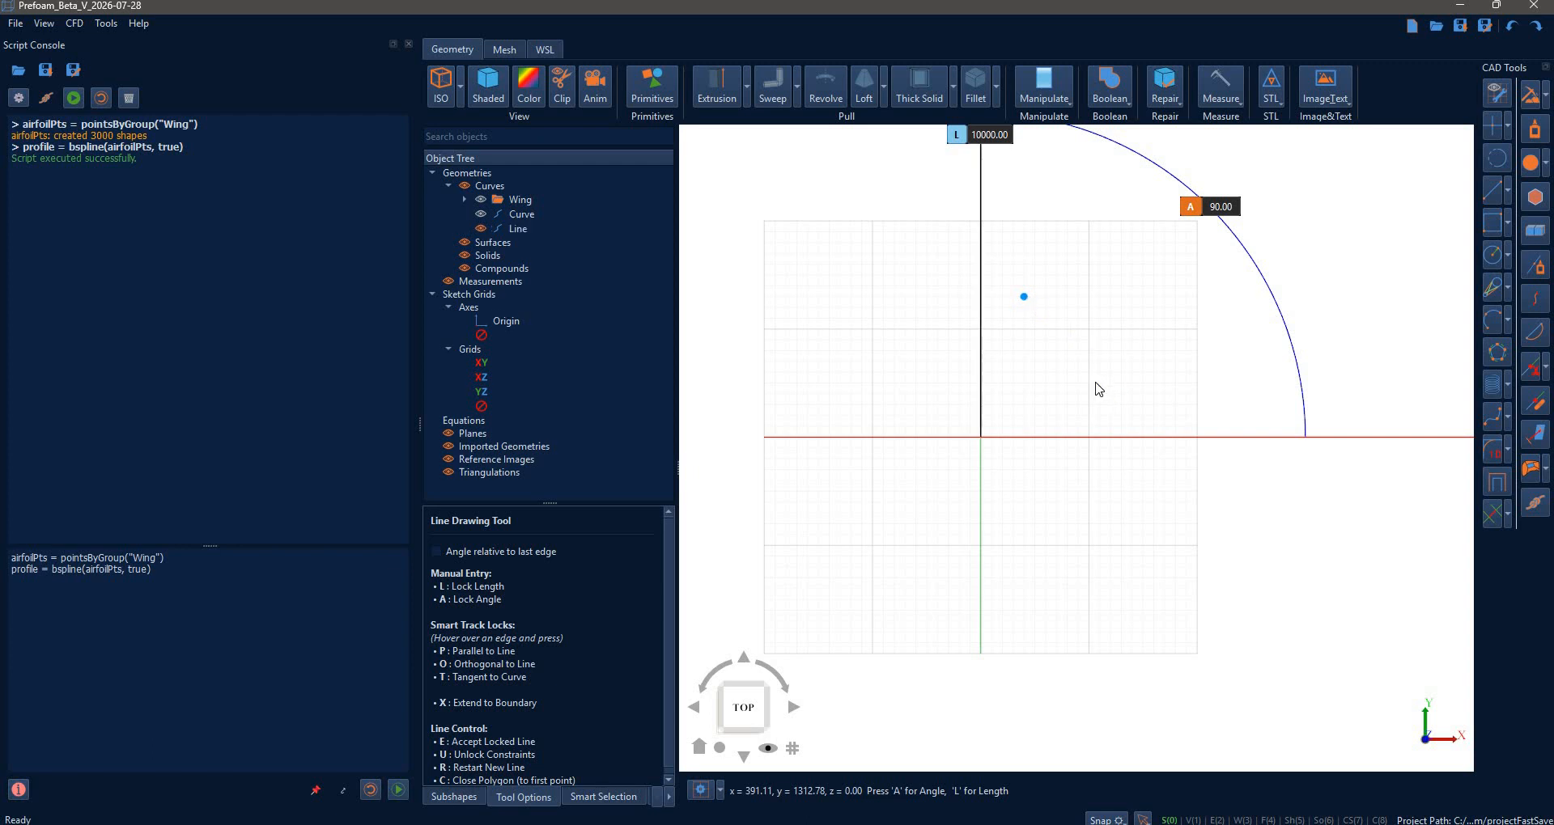
{"action": "key", "text": "Escape"}
{"action": "scroll", "coordinate": [1099, 382], "scroll_direction": "down", "scroll_amount": 3}
{"action": "scroll", "coordinate": [1155, 336], "scroll_direction": "down", "scroll_amount": 5}
{"action": "middle_click_drag", "start_coordinate": [1156, 336], "coordinate": [1091, 390]}
{"action": "left_click", "coordinate": [792, 745]}
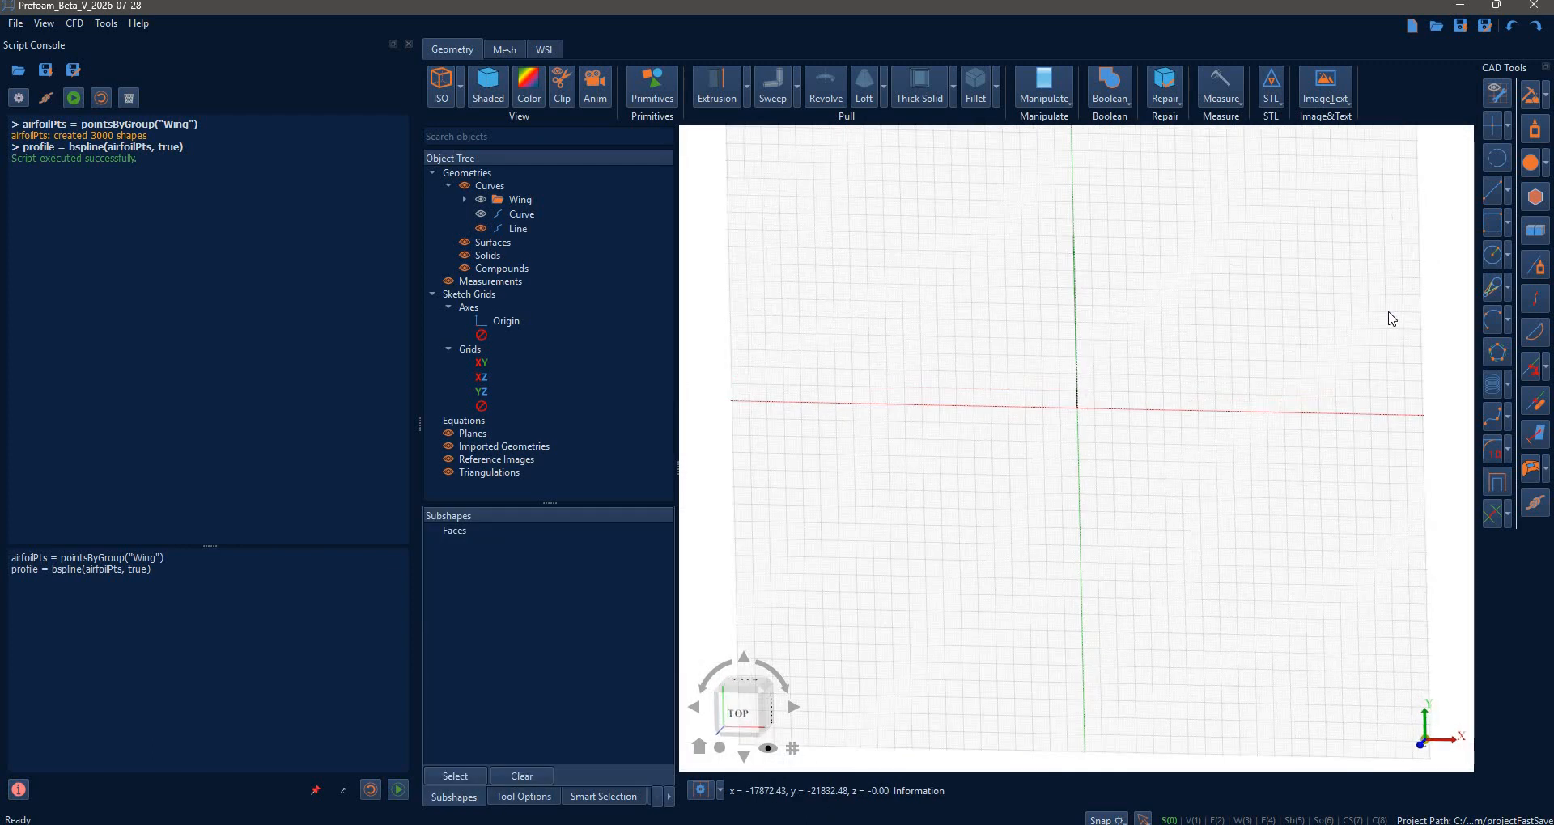
- Try a three-point arc with a -90° chord of 20000, then cancel it
{"action": "left_click", "coordinate": [1493, 322]}
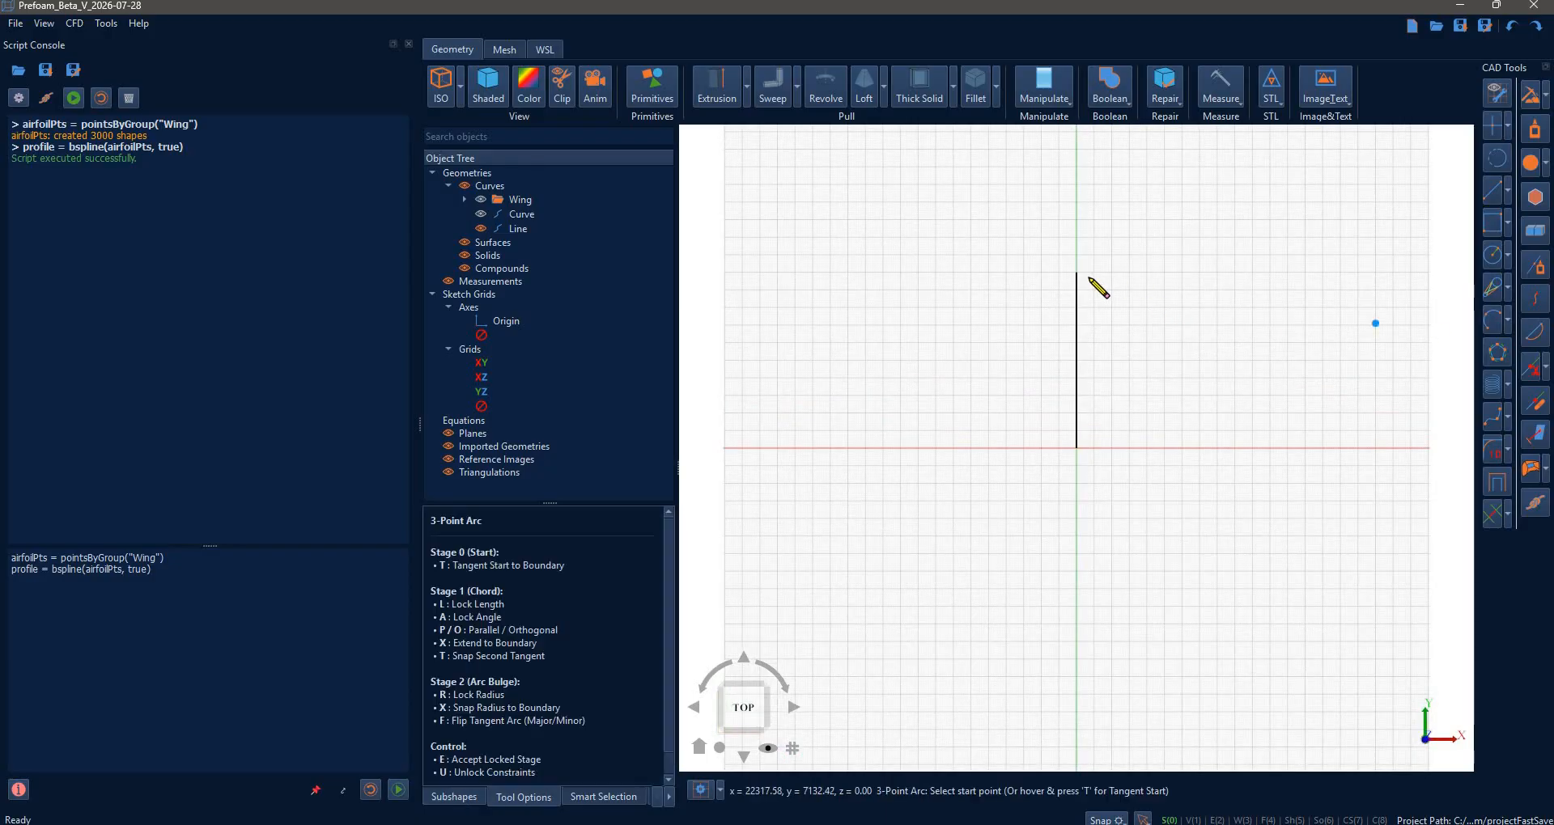
{"action": "type", "text": "t"}
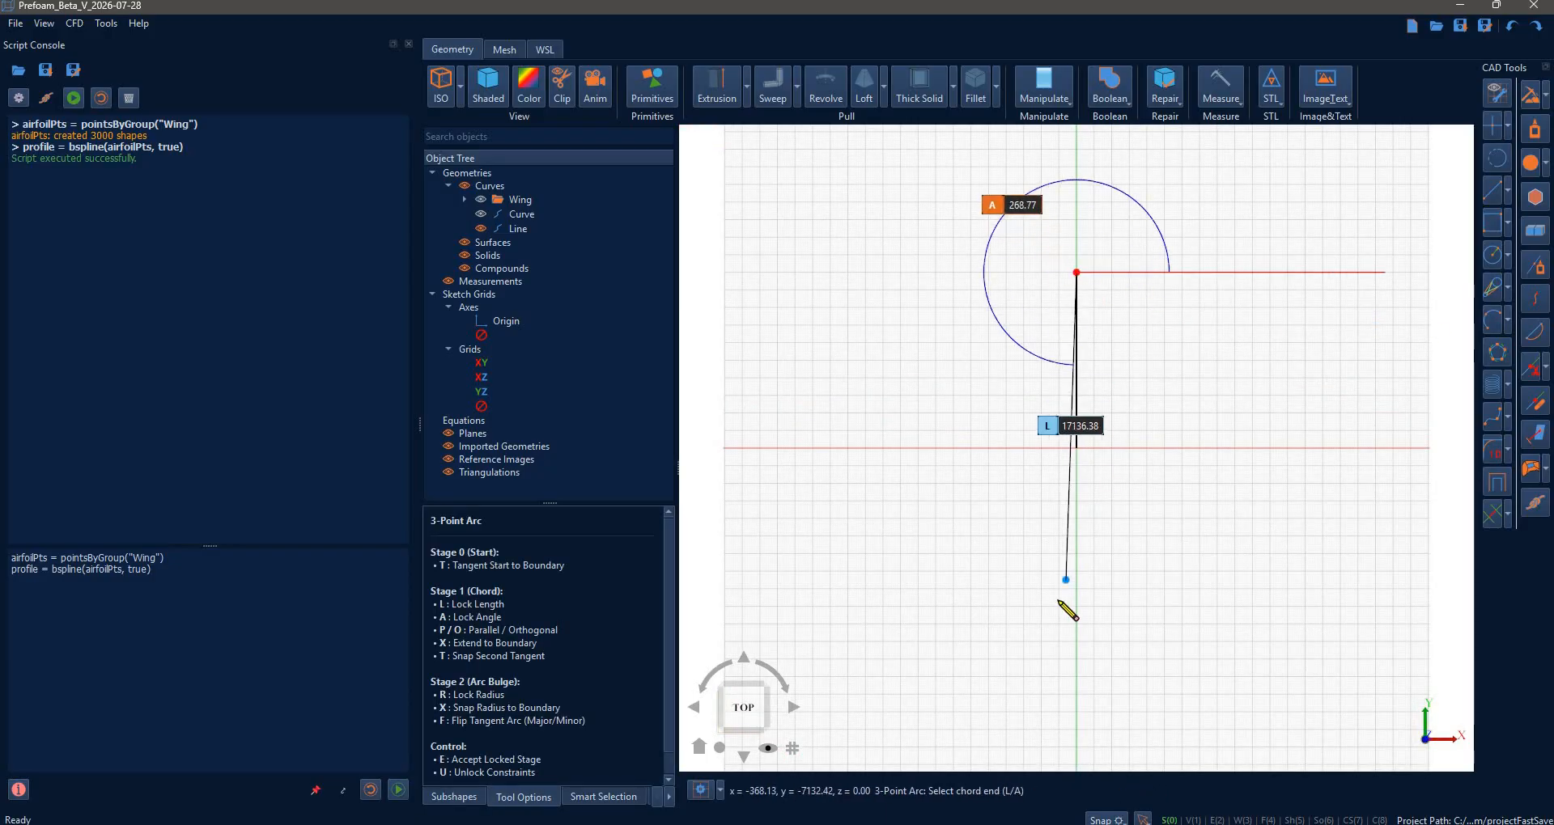
{"action": "type", "text": "-90"}
{"action": "key", "text": "Return"}
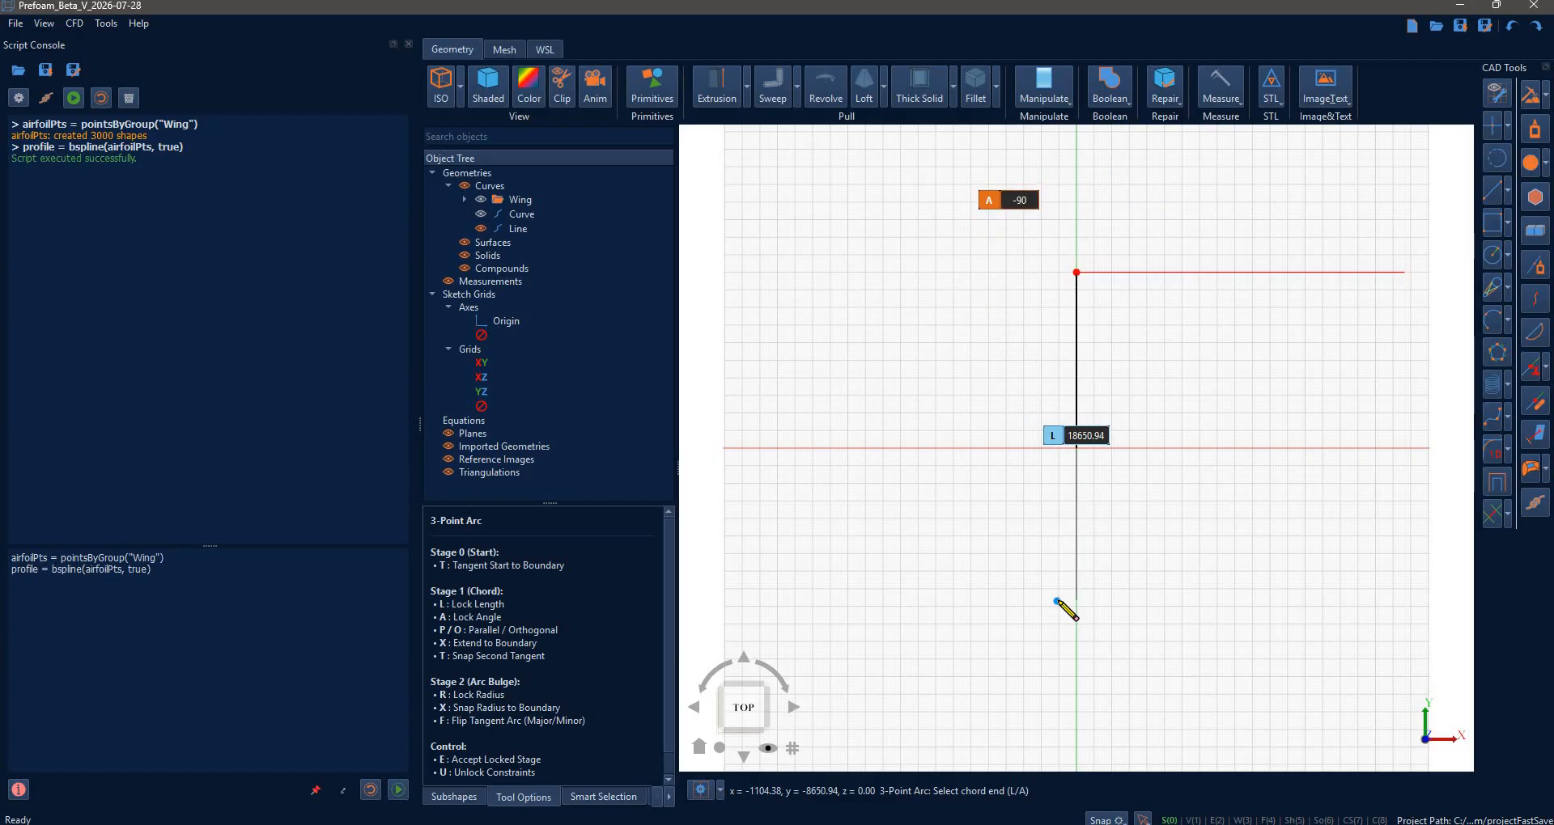
{"action": "key", "text": "l"}
{"action": "type", "text": "20*1000"}
{"action": "key", "text": "Return"}
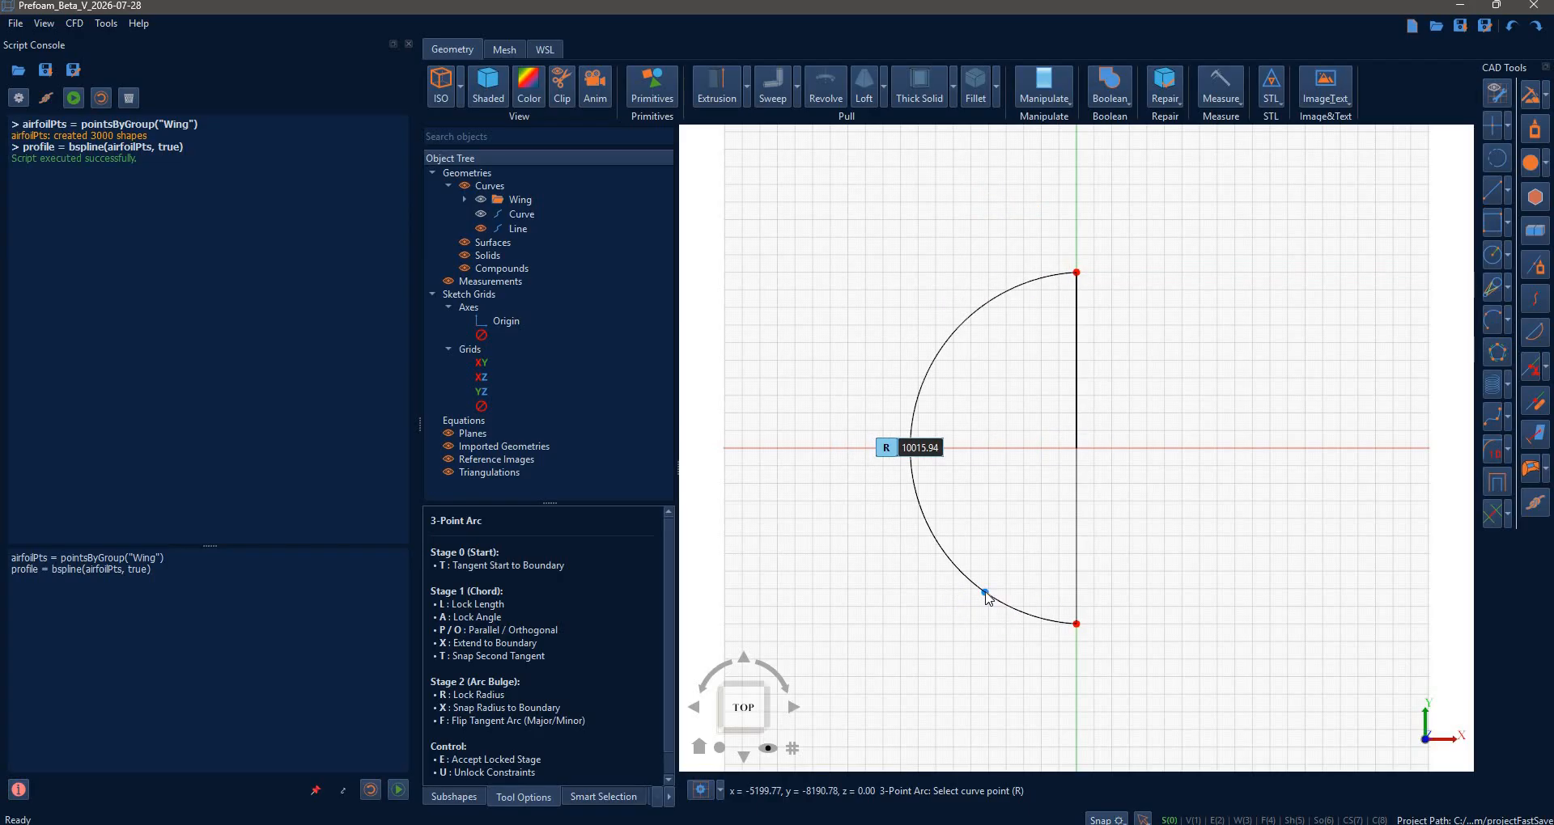
{"action": "key", "text": "Escape"}
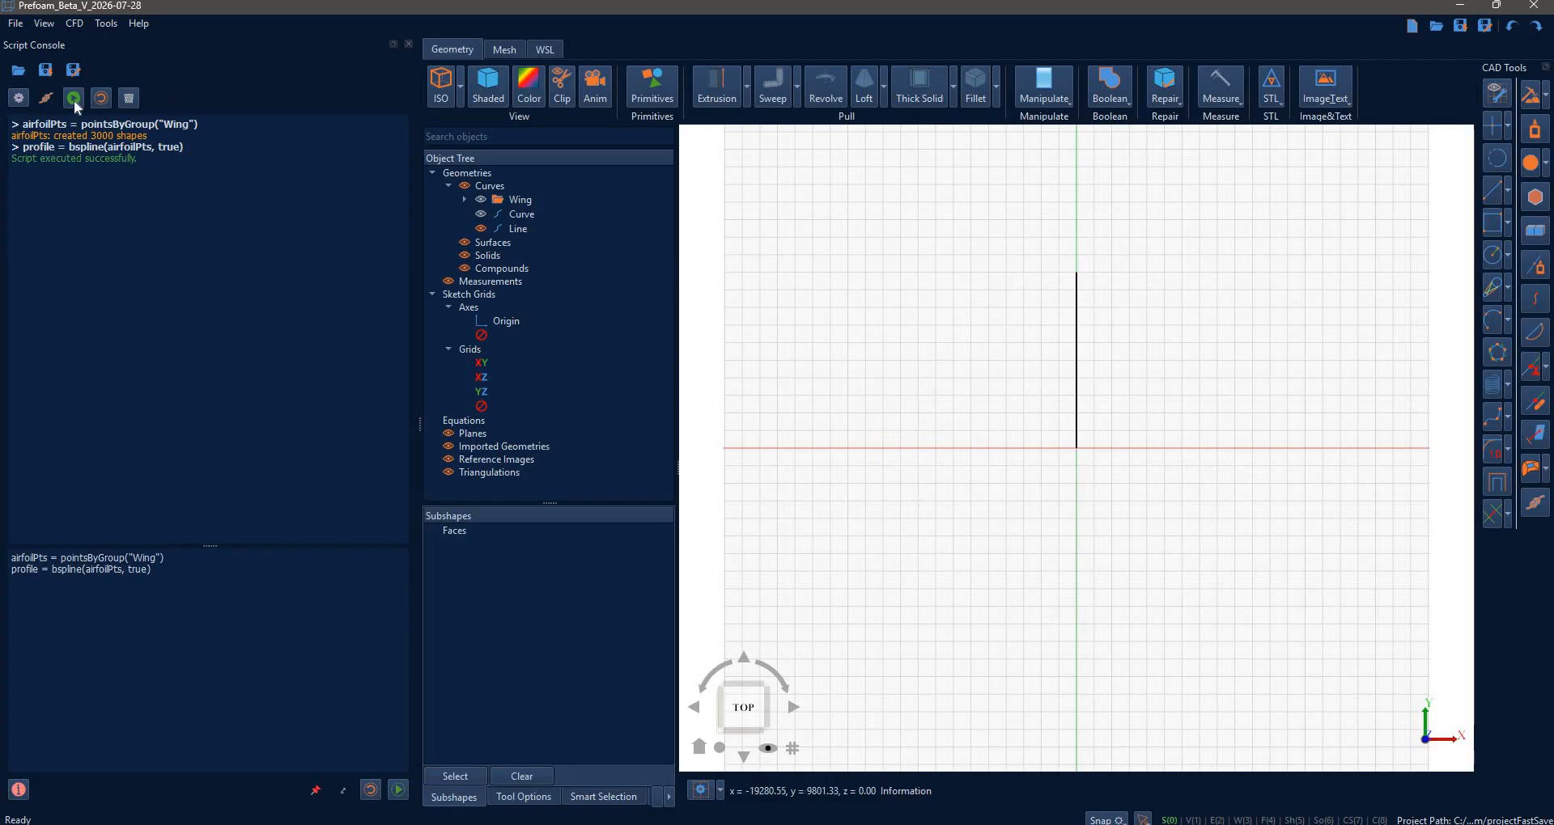
- Start script recording and draw a radius-10000 arc from the line's top with a 20000 downward chord
{"action": "left_click", "coordinate": [73, 98]}
{"action": "left_click", "coordinate": [1494, 324]}
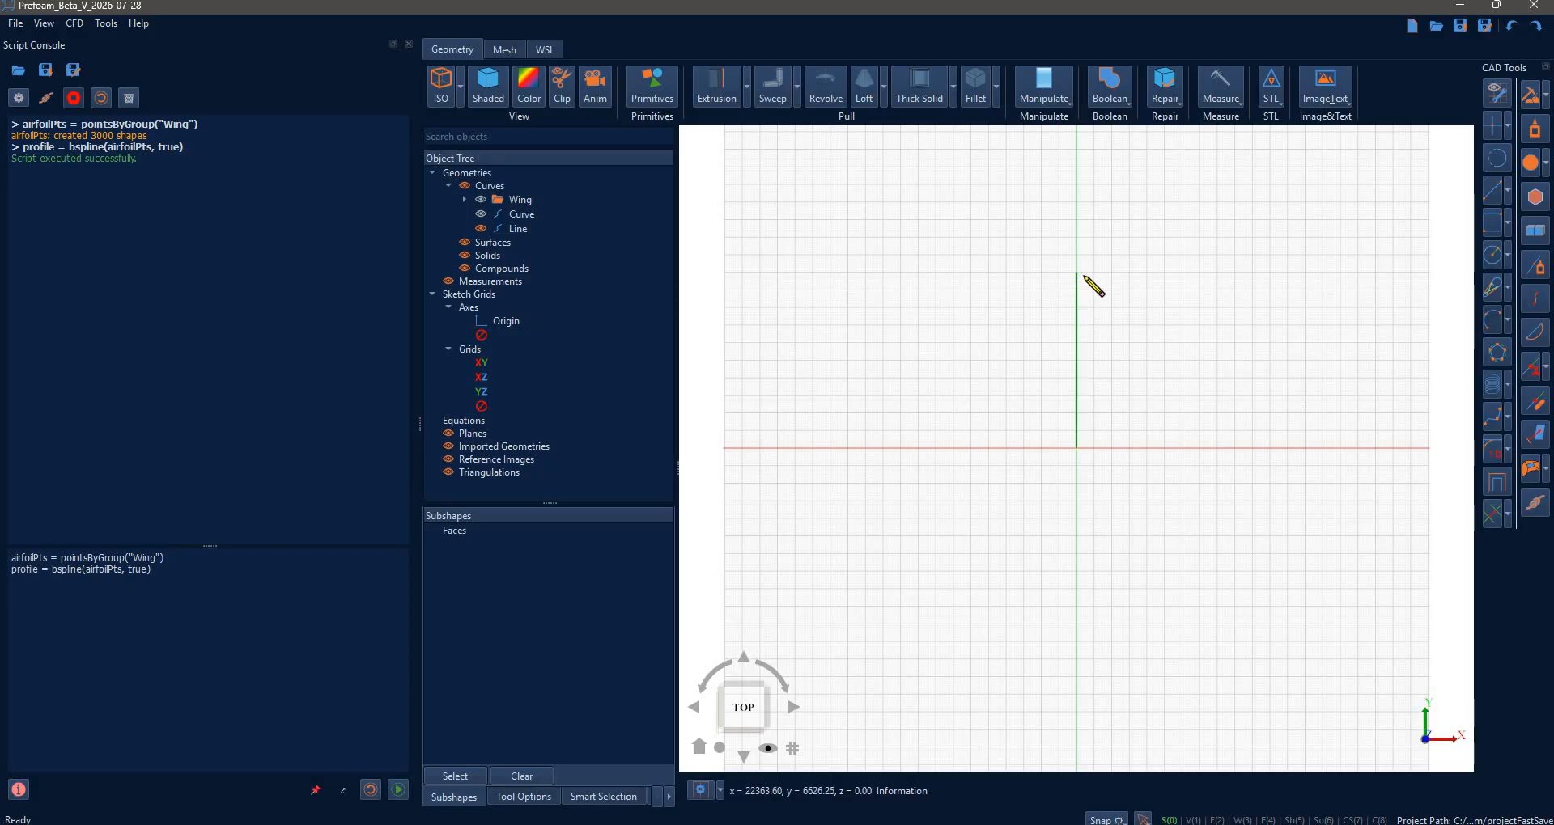
{"action": "left_click", "coordinate": [1076, 272]}
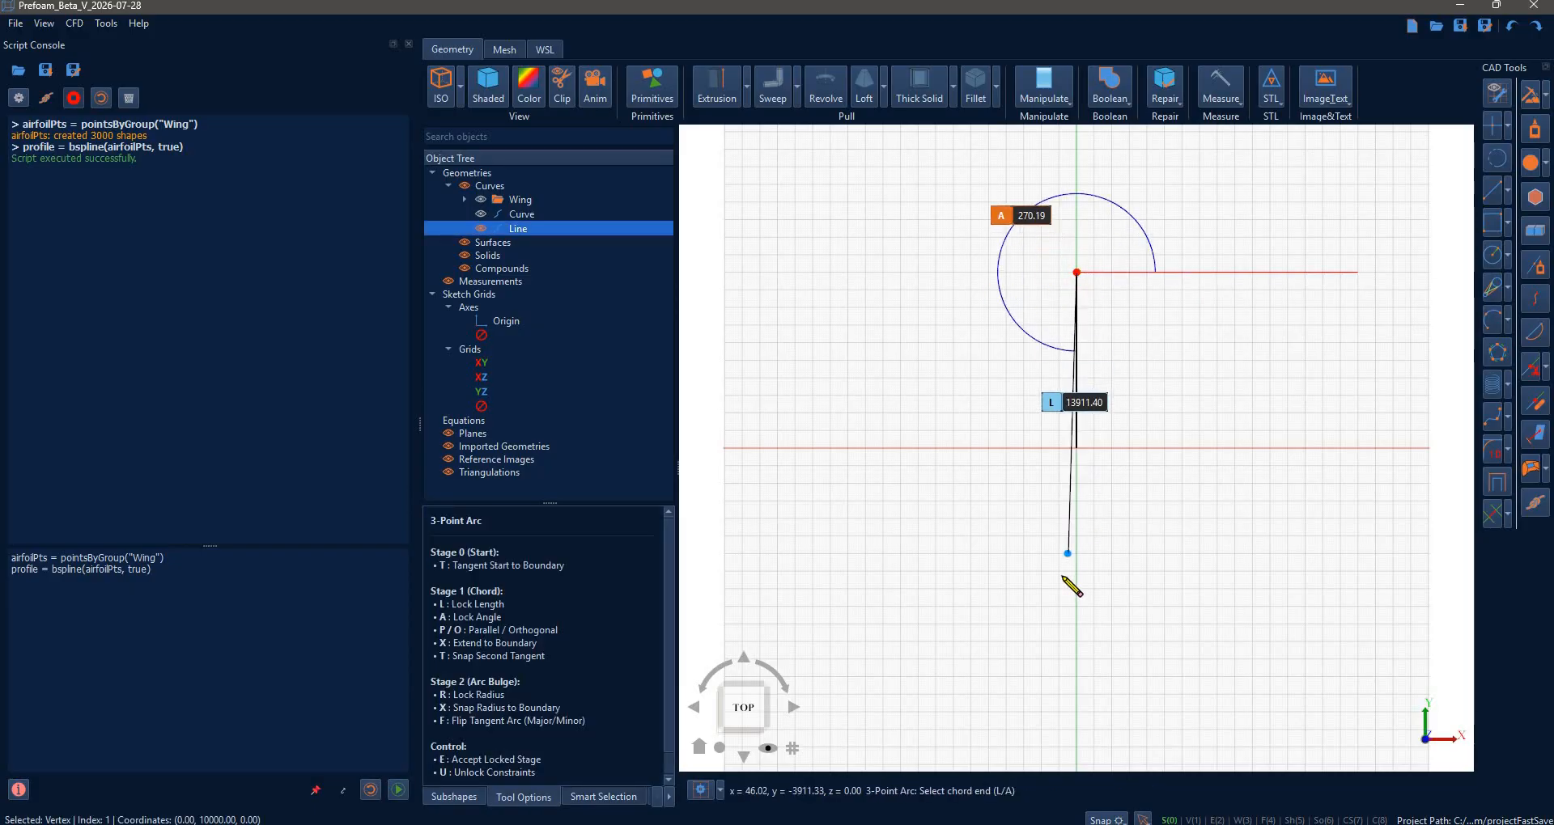
{"action": "type", "text": "a-90"}
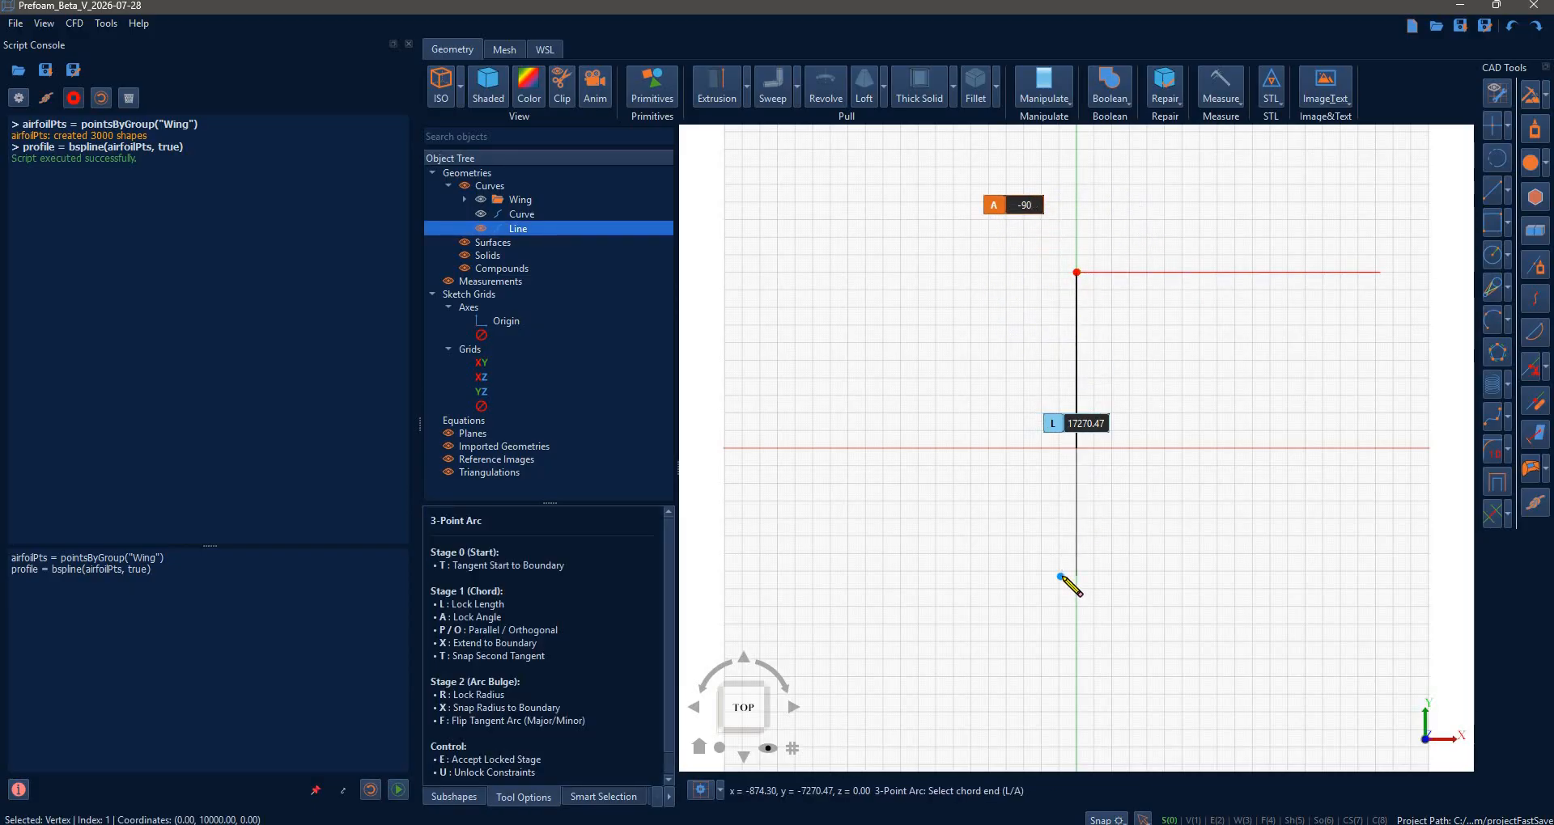
{"action": "type", "text": "l20*1000"}
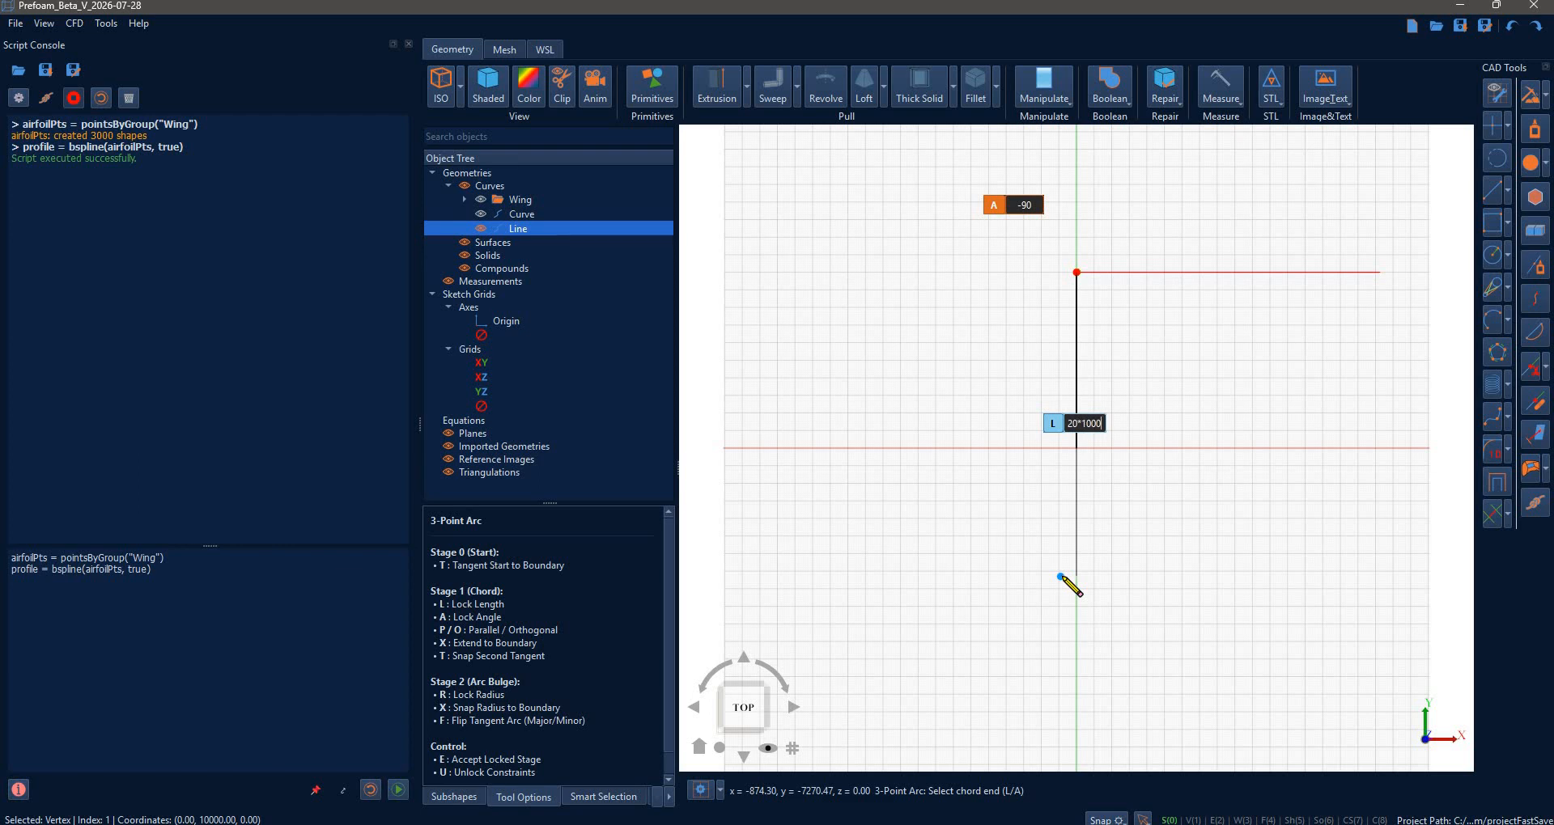
{"action": "key", "text": "Return"}
{"action": "key", "text": "e"}
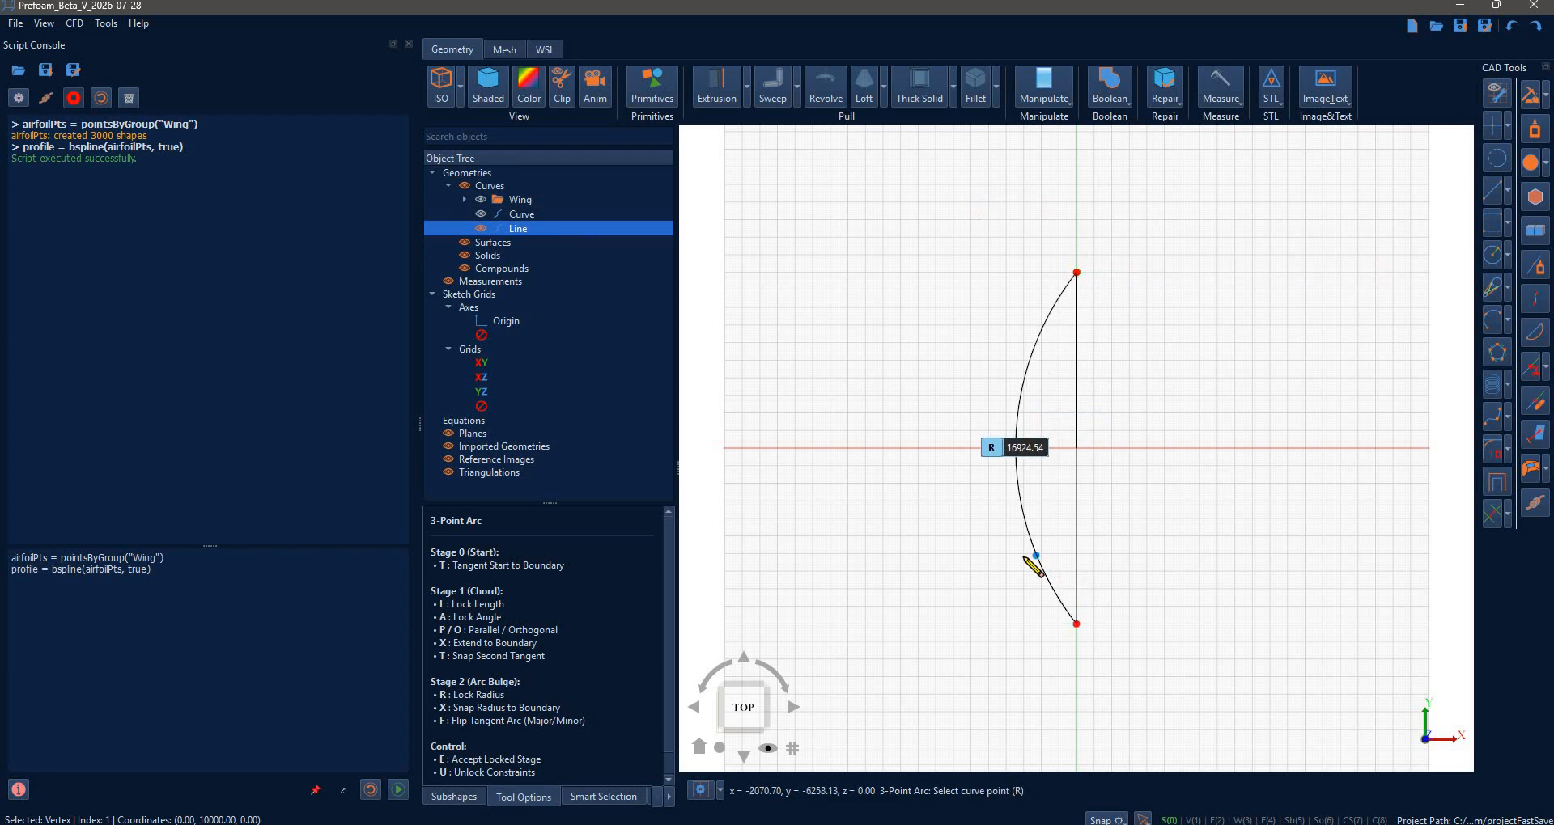
{"action": "type", "text": "10"}
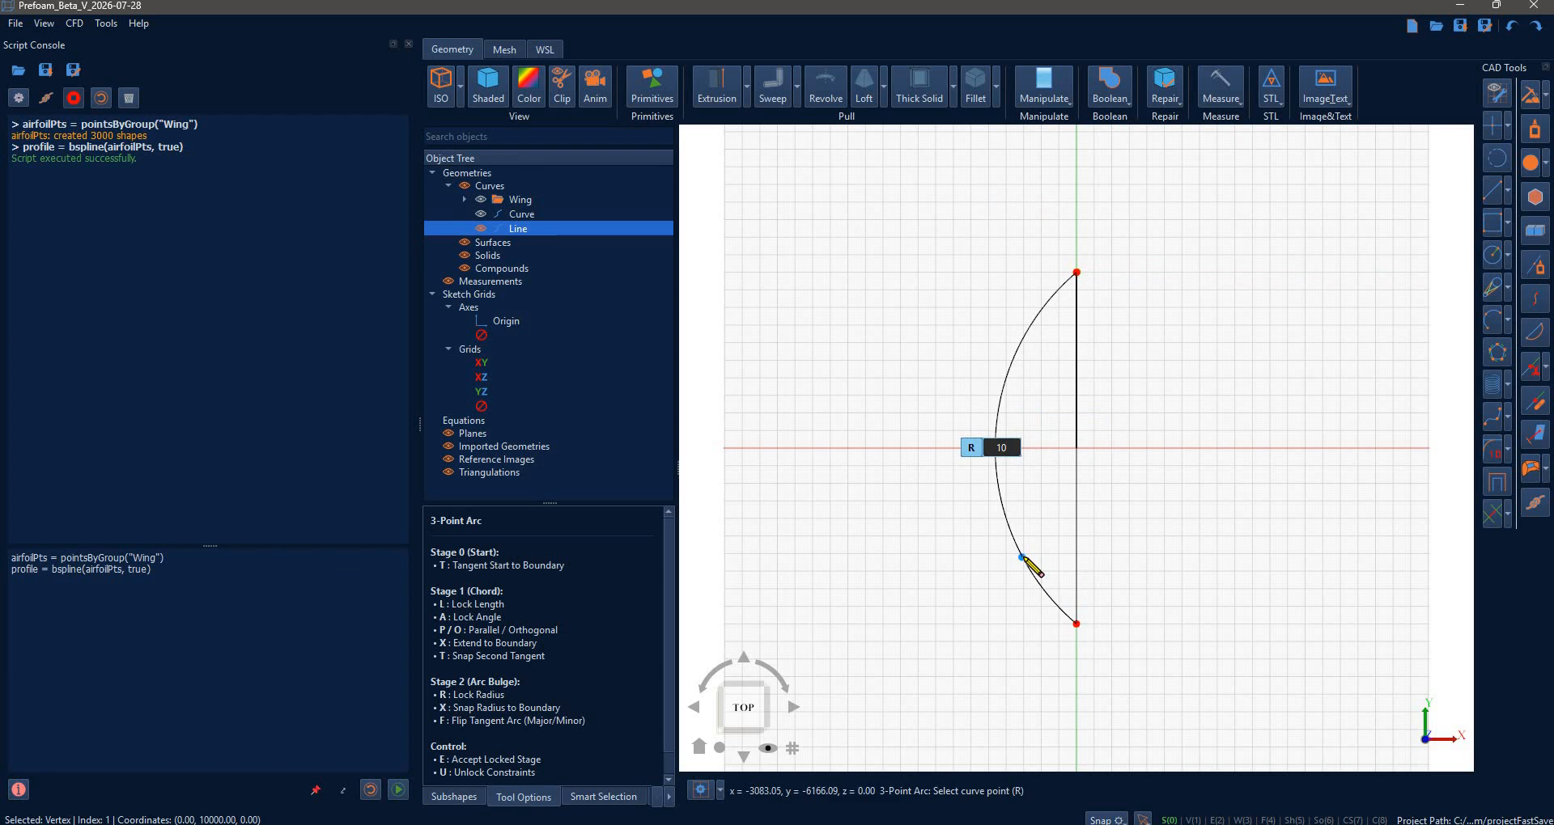
{"action": "type", "text": "*"}
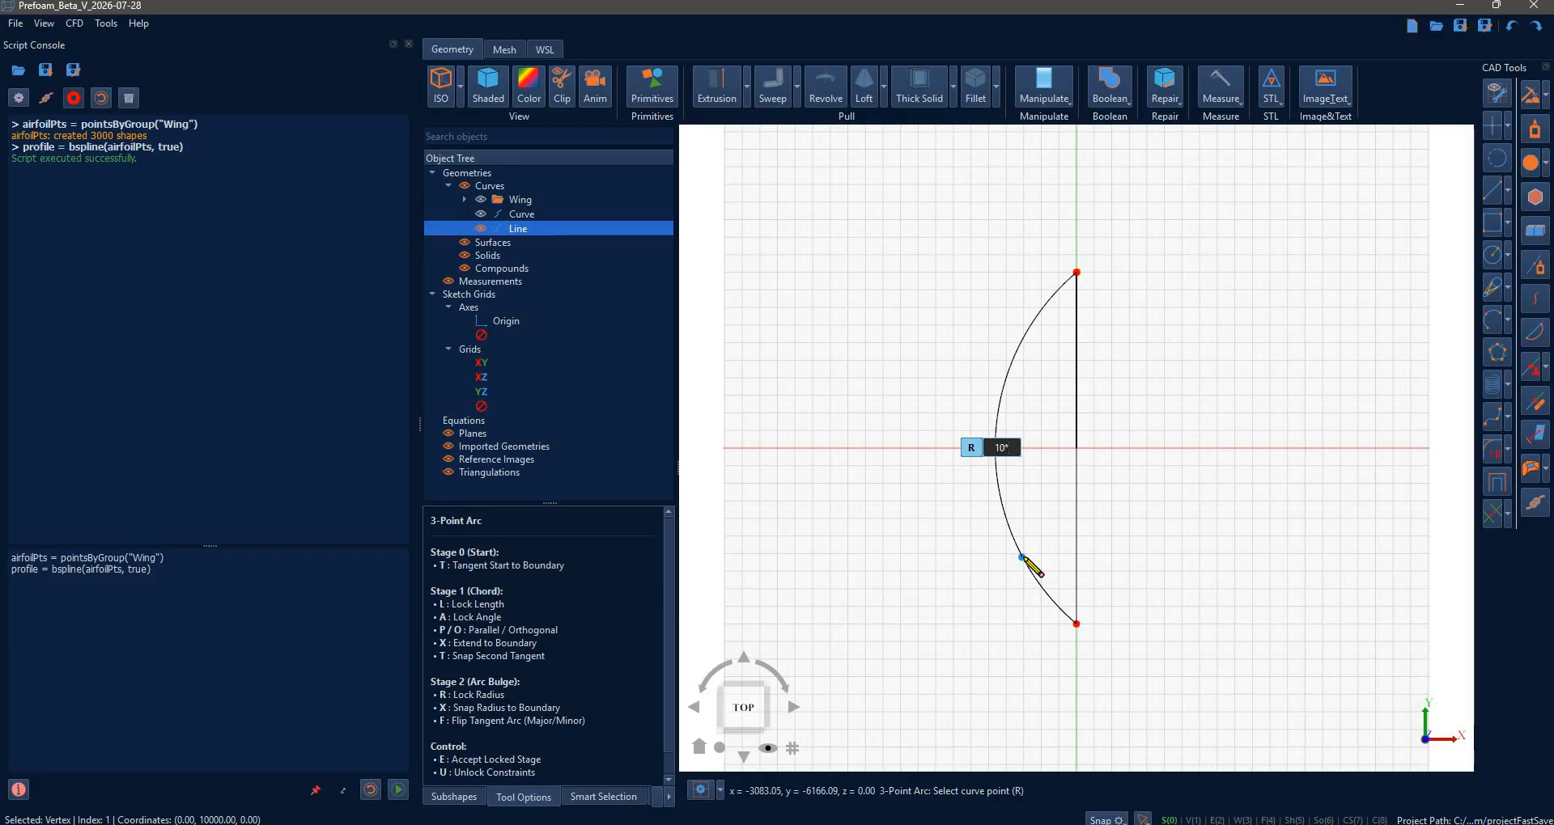
{"action": "type", "text": "1000"}
{"action": "key", "text": "Return"}
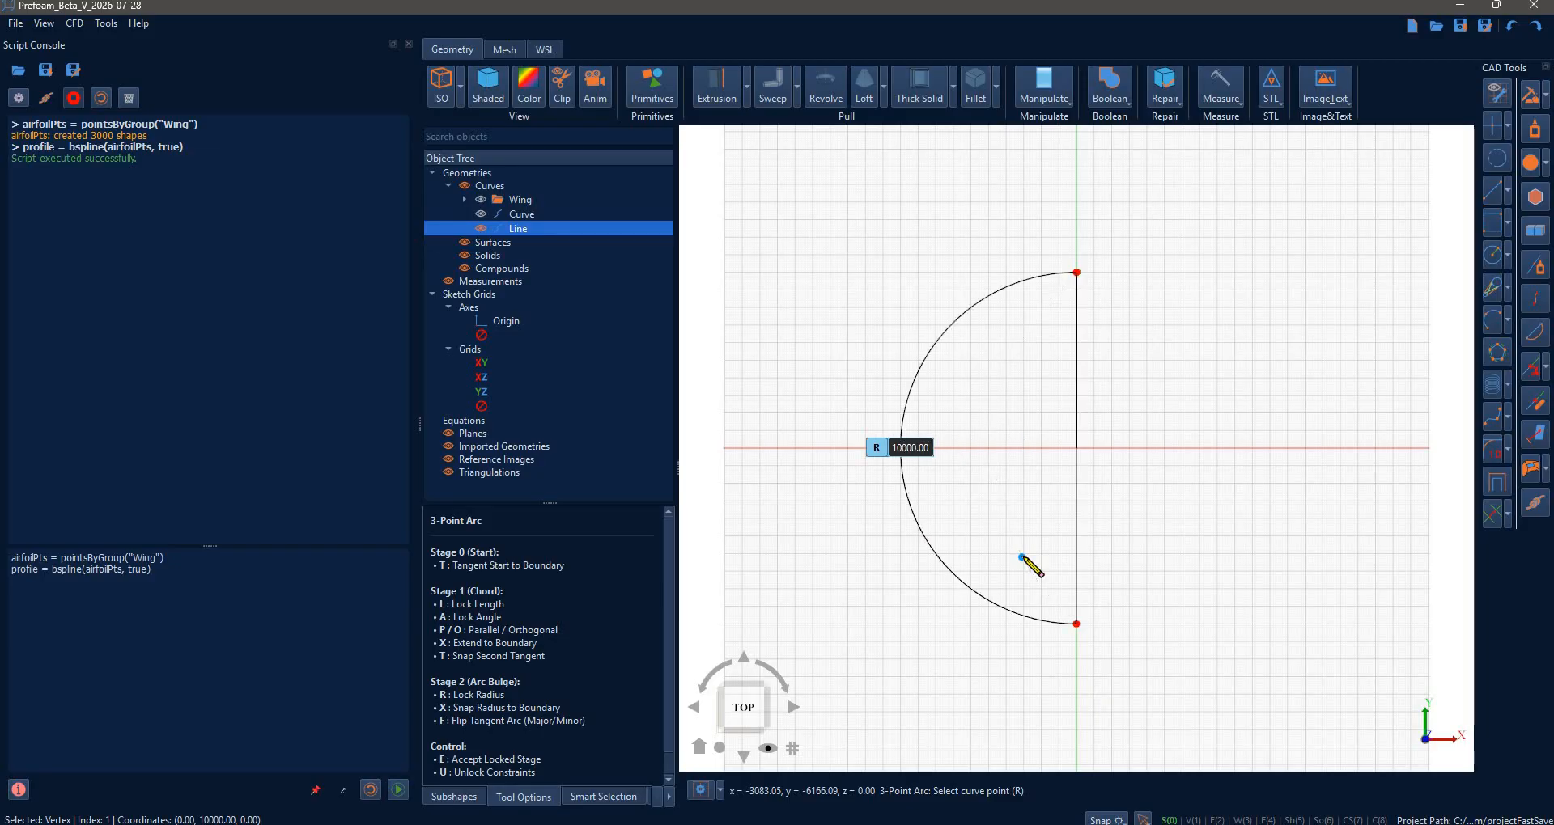
{"action": "key", "text": "e"}
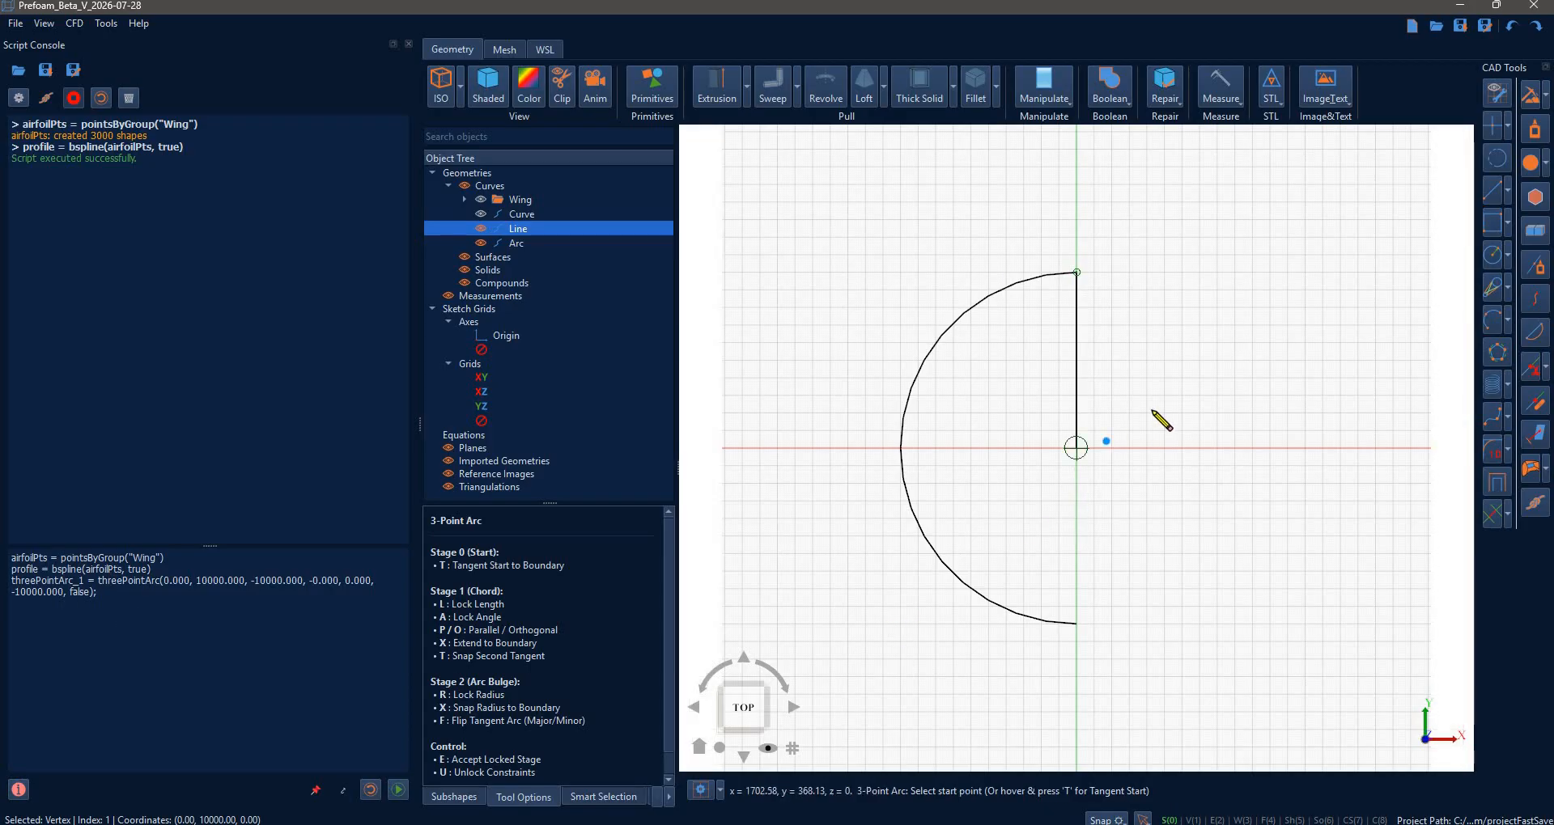
- Draw a 20000-wide aligned rectangle from the arc's top to its bottom end
{"action": "key", "text": "Escape"}
{"action": "left_click", "coordinate": [1508, 221]}
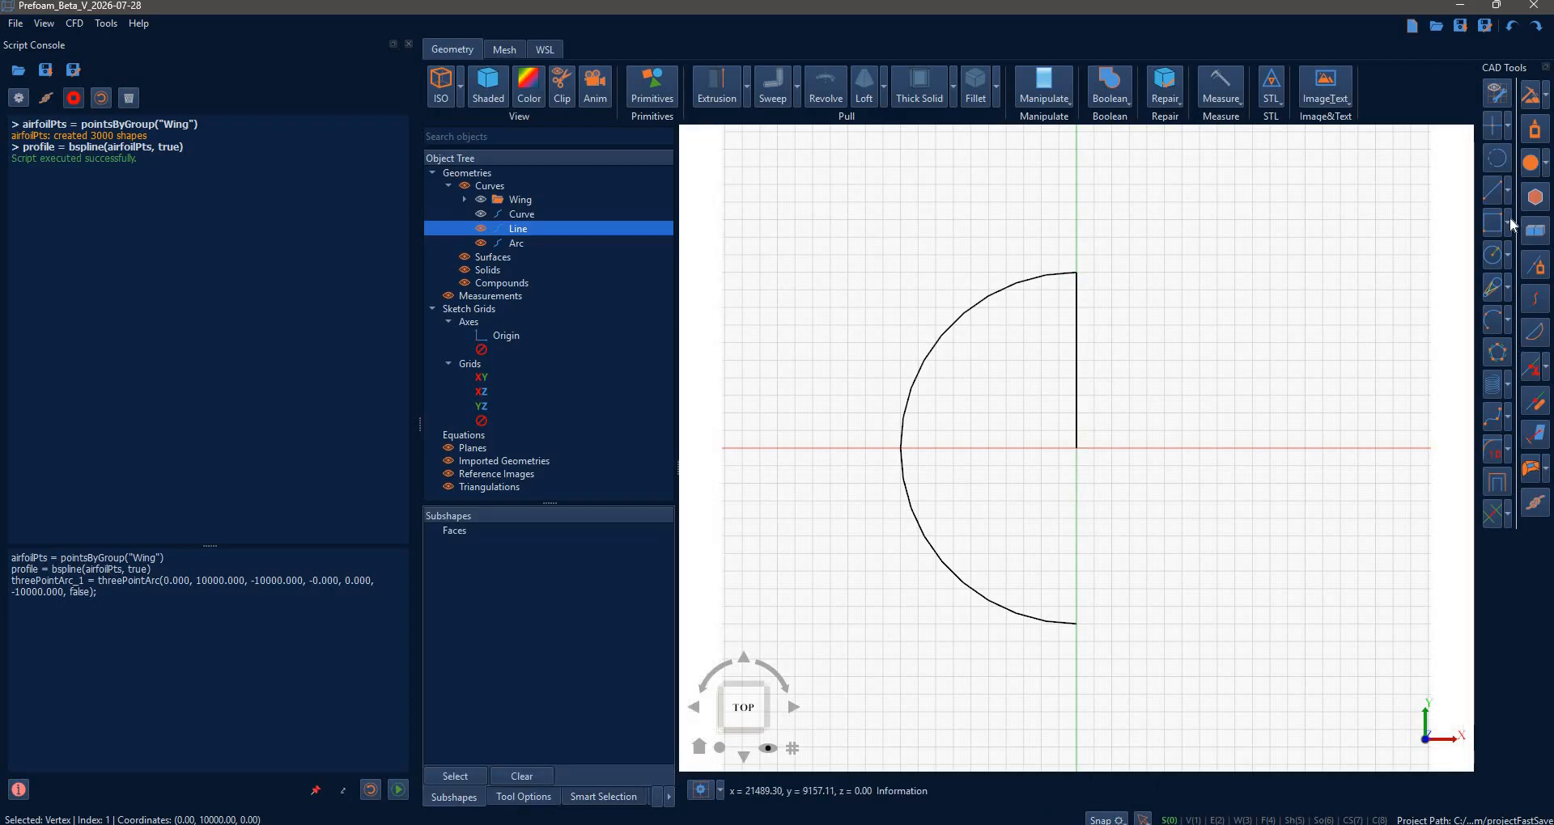
{"action": "left_click", "coordinate": [1486, 247]}
{"action": "key", "text": "Down"}
{"action": "key", "text": "Return"}
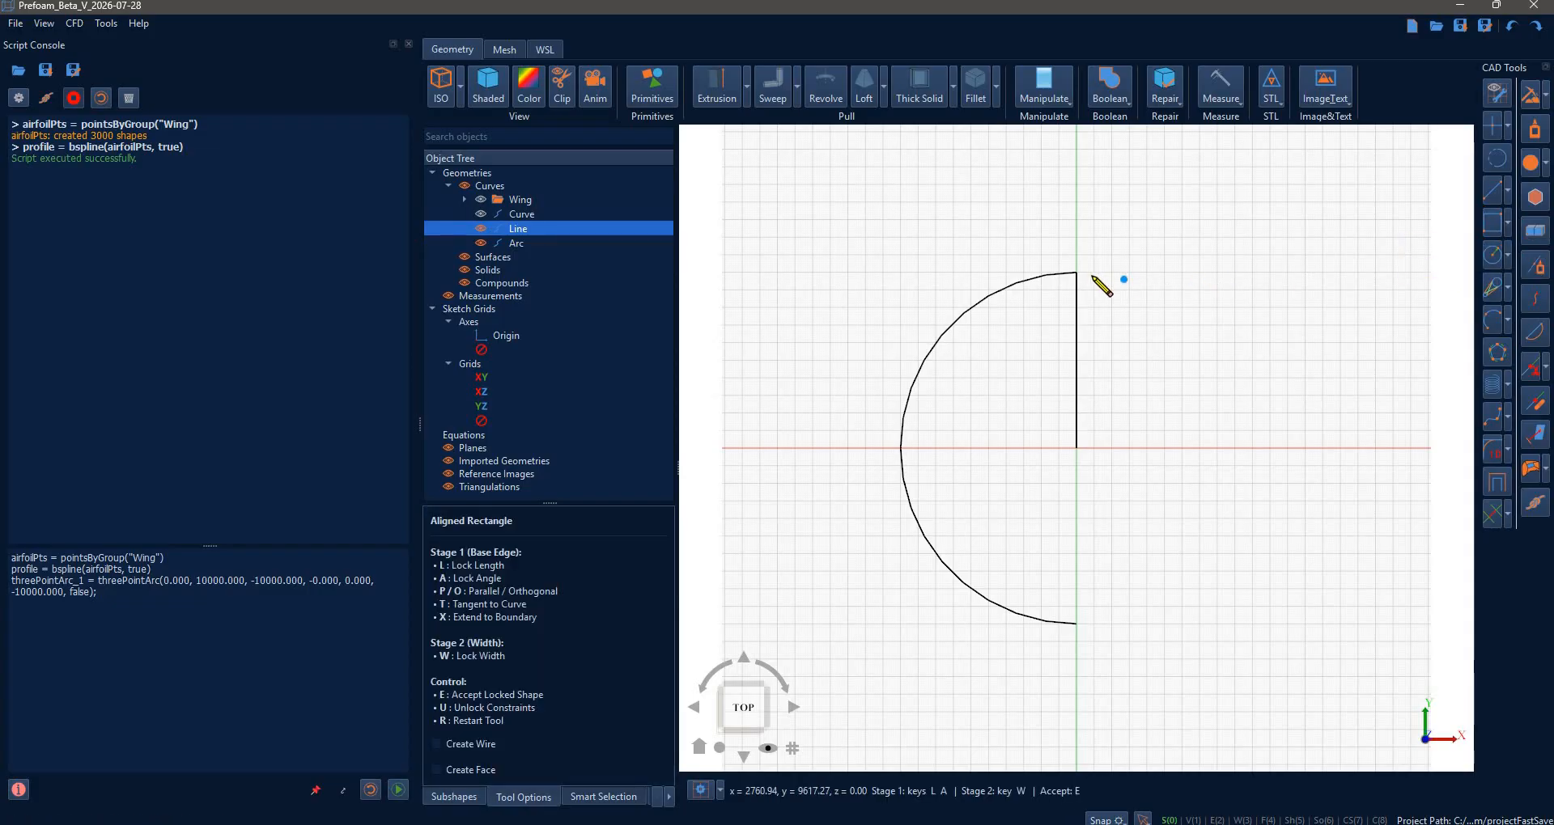
{"action": "left_click", "coordinate": [1090, 276]}
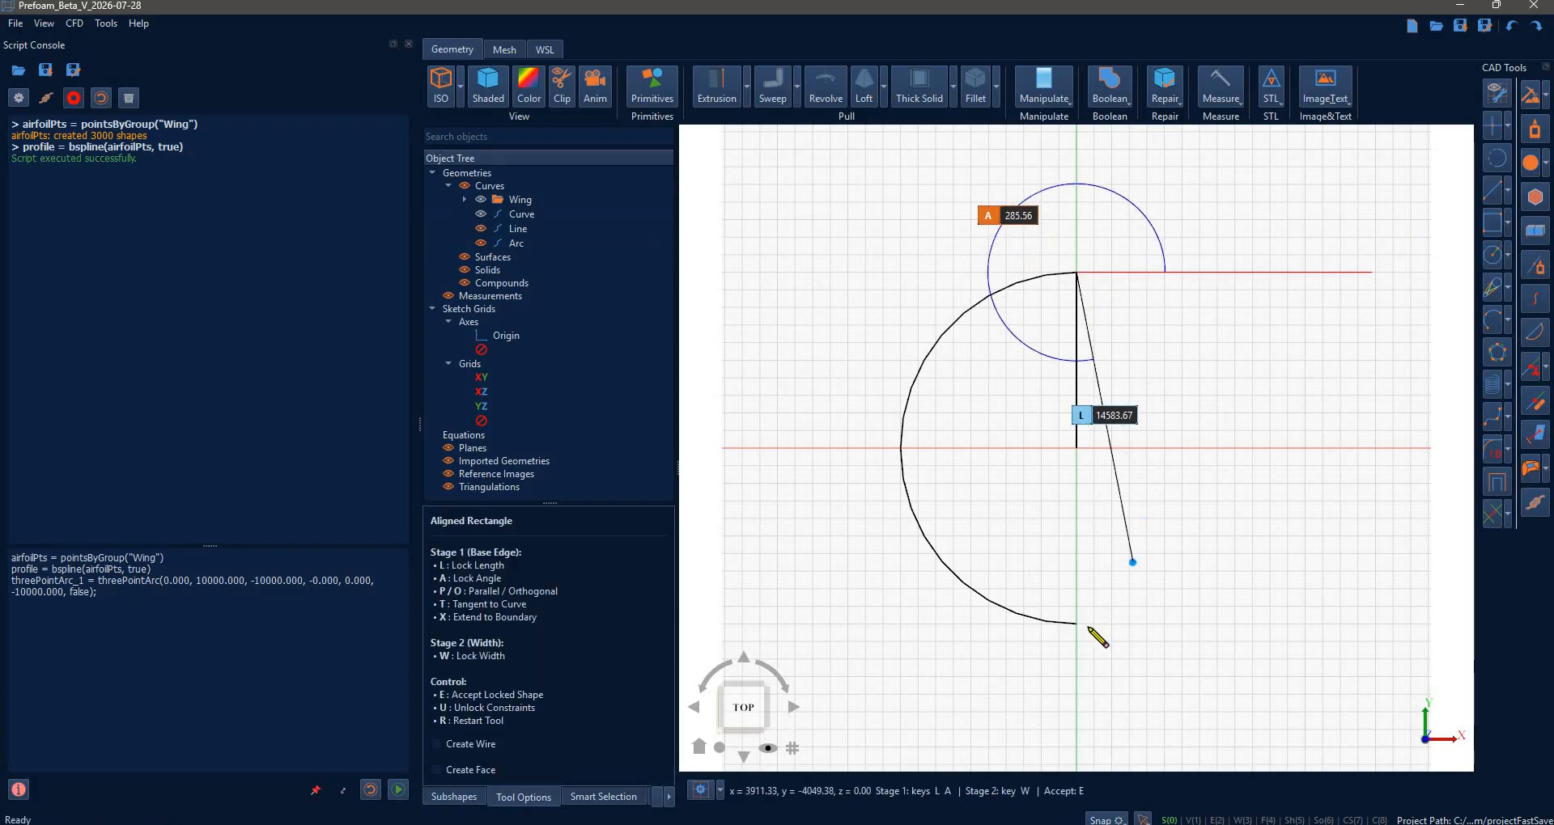
{"action": "left_click", "coordinate": [1087, 627]}
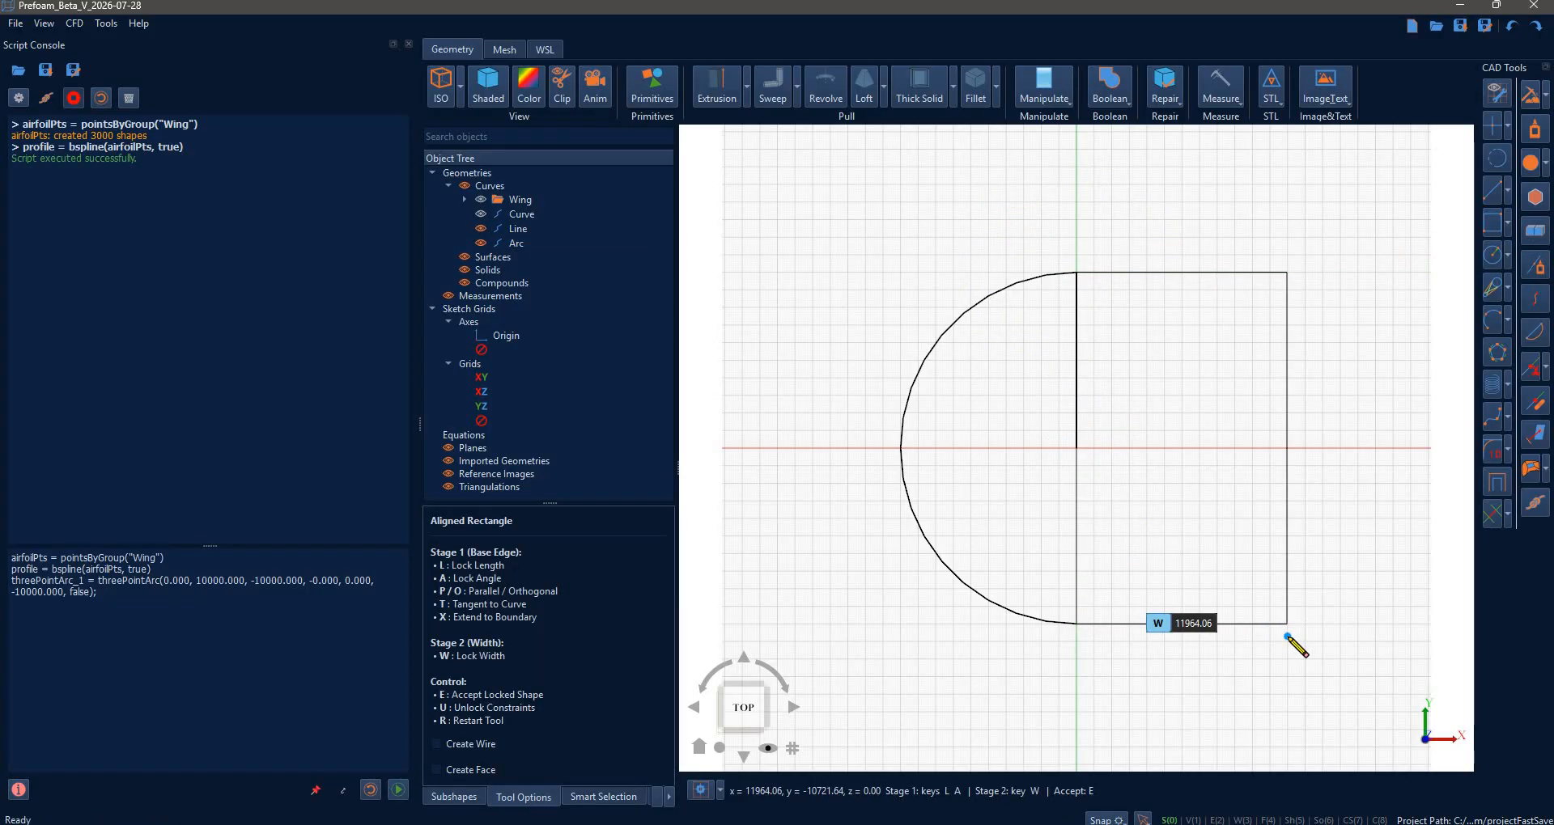
{"action": "type", "text": "w"}
{"action": "type", "text": "20"}
{"action": "type", "text": "*1000"}
{"action": "key", "text": "Return"}
{"action": "key", "text": "e"}
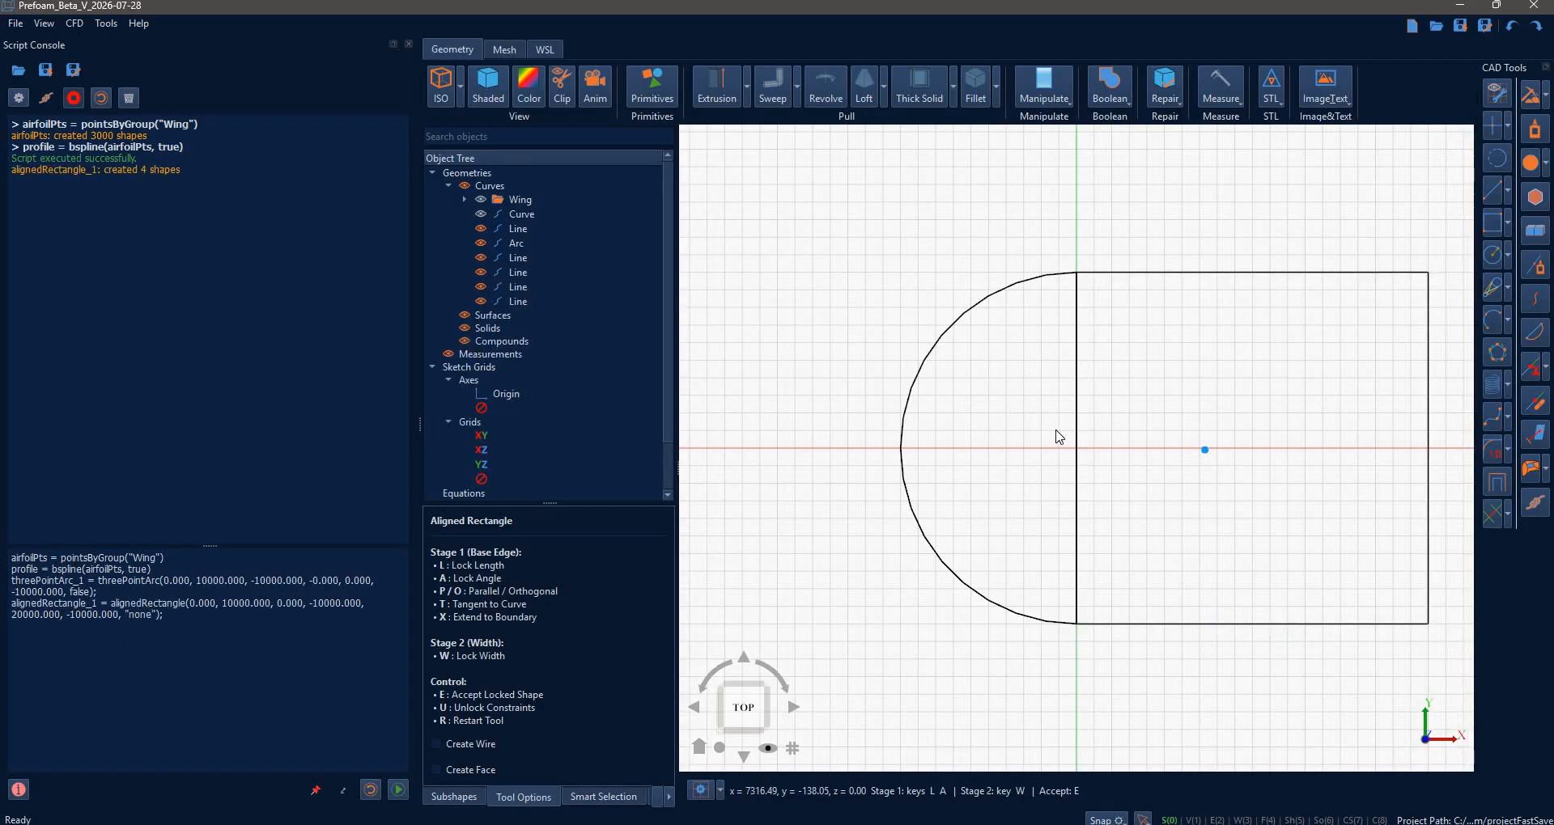
{"action": "key", "text": "Escape"}
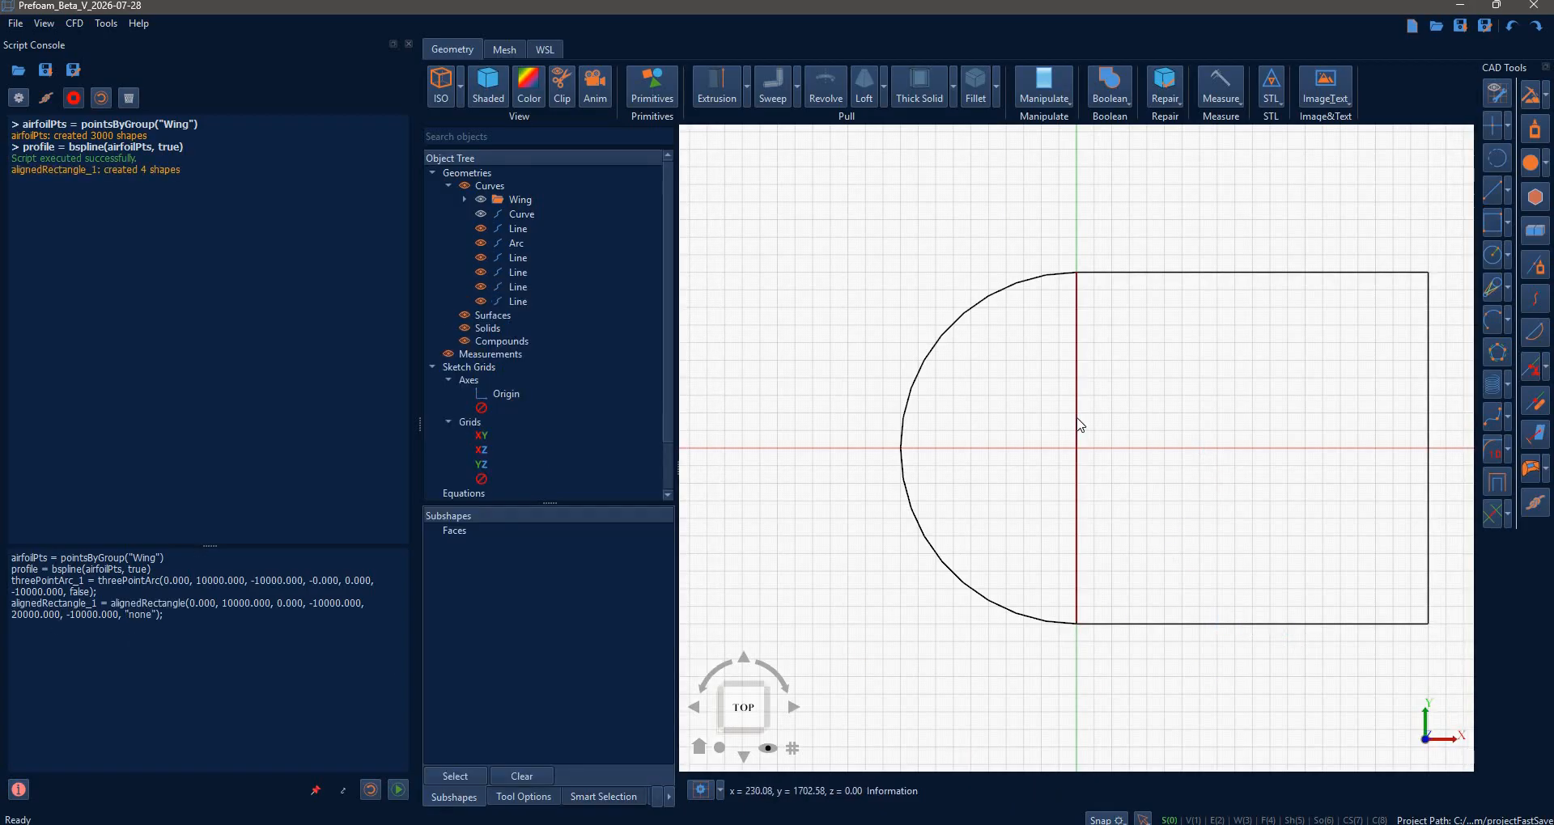
- Delete the rectangle's inner left edge and show the airfoil curve
{"action": "left_click", "coordinate": [1077, 422]}
{"action": "key", "text": "Delete"}
{"action": "key", "text": "Delete"}
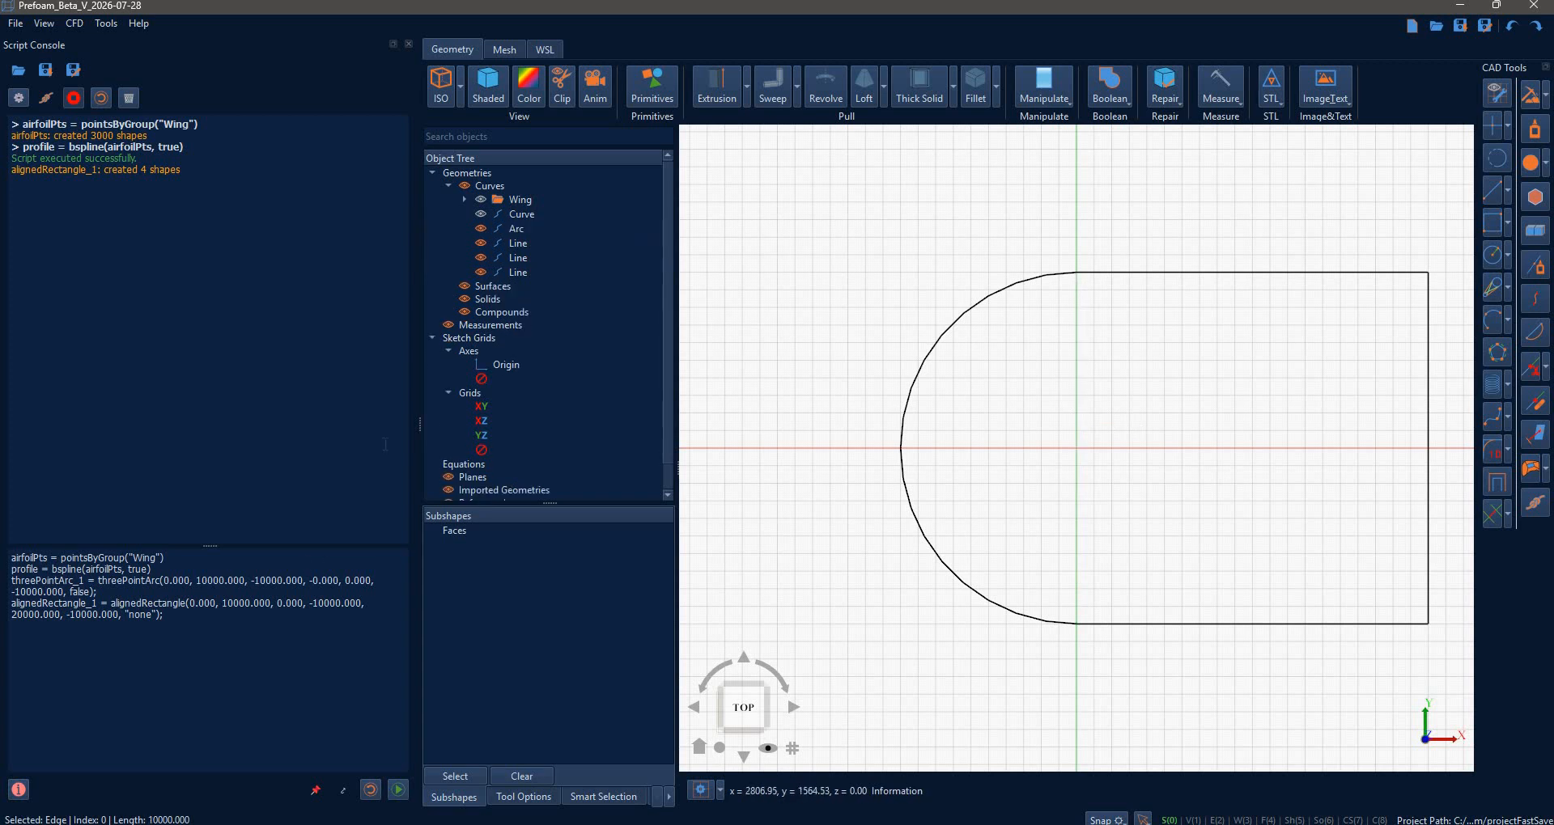
{"action": "left_click", "coordinate": [480, 216]}
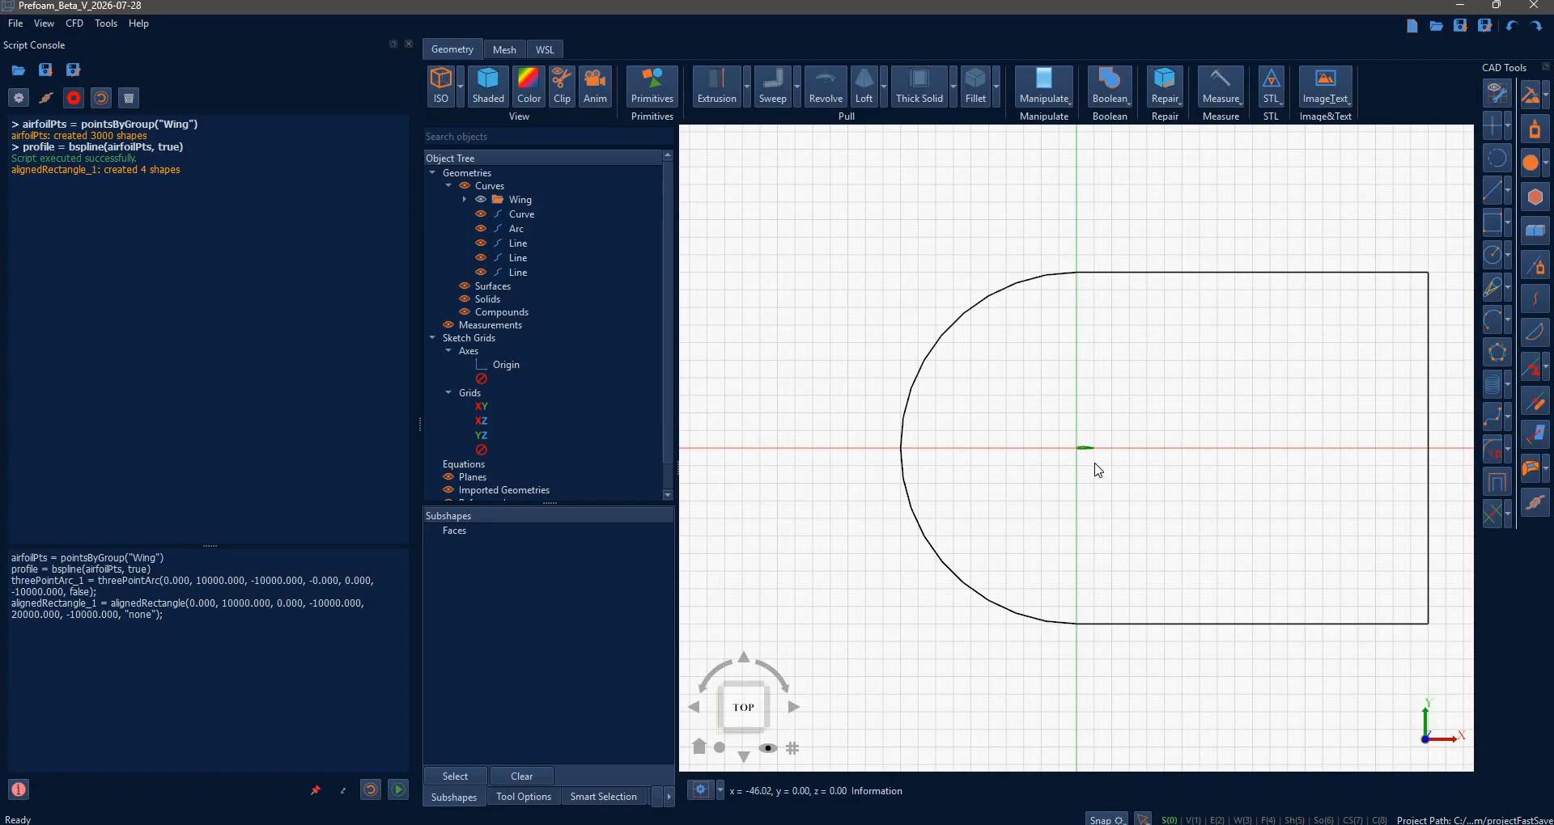
{"action": "scroll", "coordinate": [1030, 412], "scroll_direction": "up", "scroll_amount": 5}
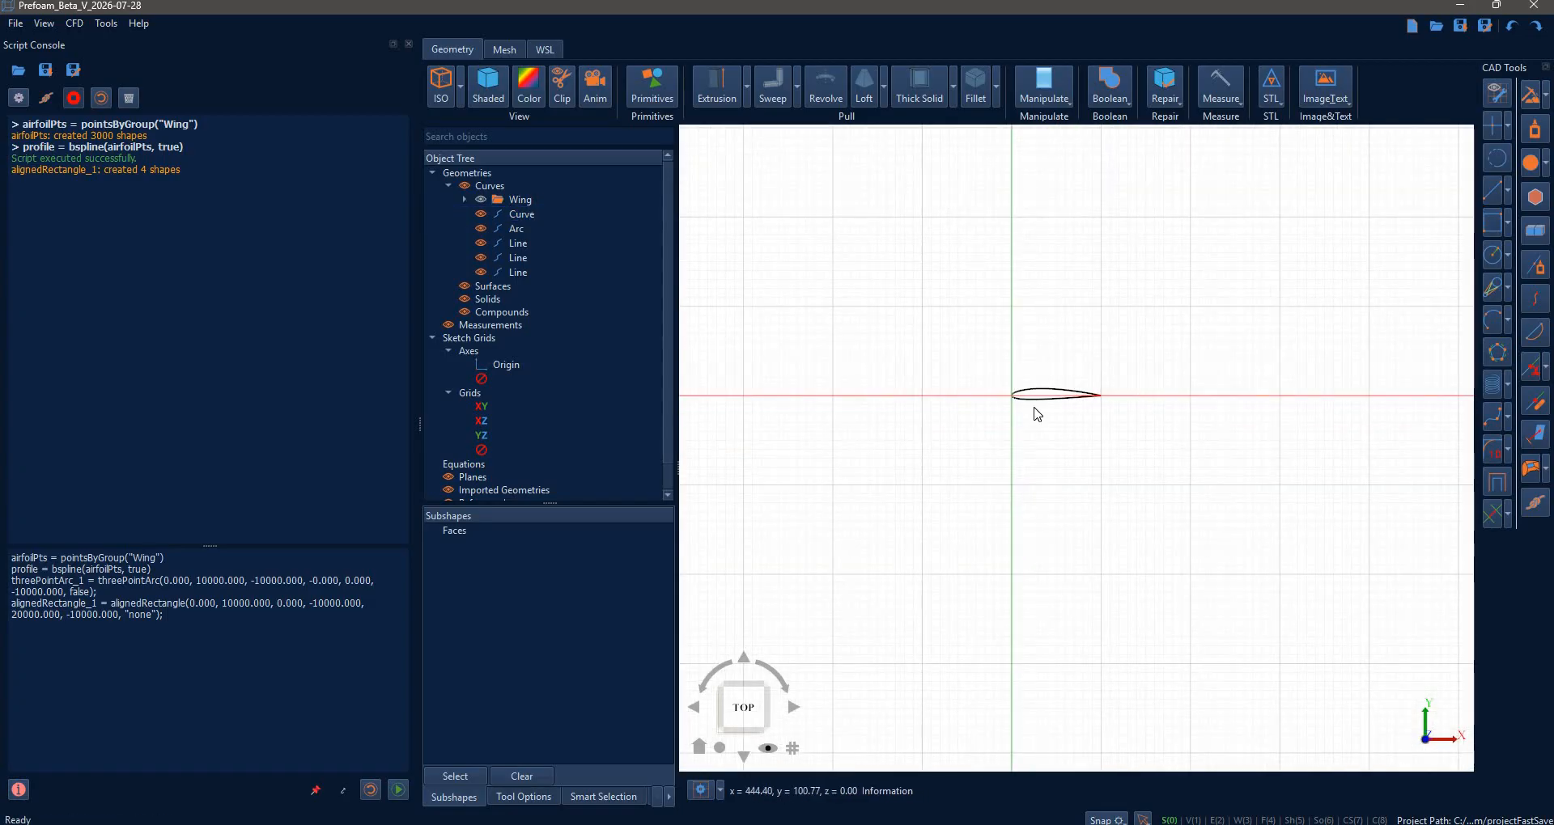
{"action": "scroll", "coordinate": [1041, 423], "scroll_direction": "down", "scroll_amount": 5}
{"action": "scroll", "coordinate": [1173, 485], "scroll_direction": "down", "scroll_amount": 2}
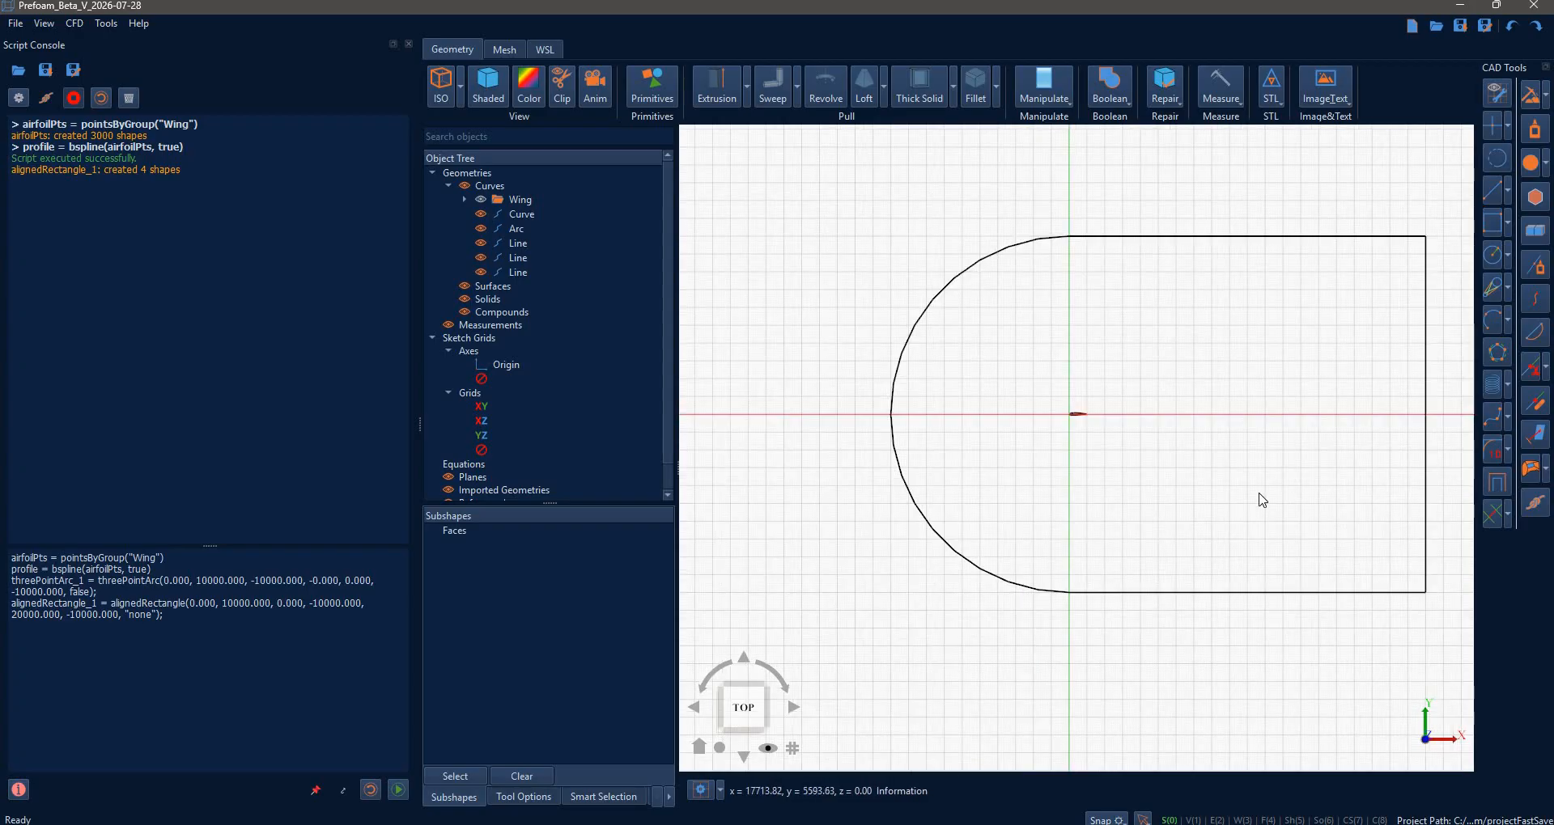
{"action": "middle_click_drag", "start_coordinate": [1193, 478], "coordinate": [1206, 483]}
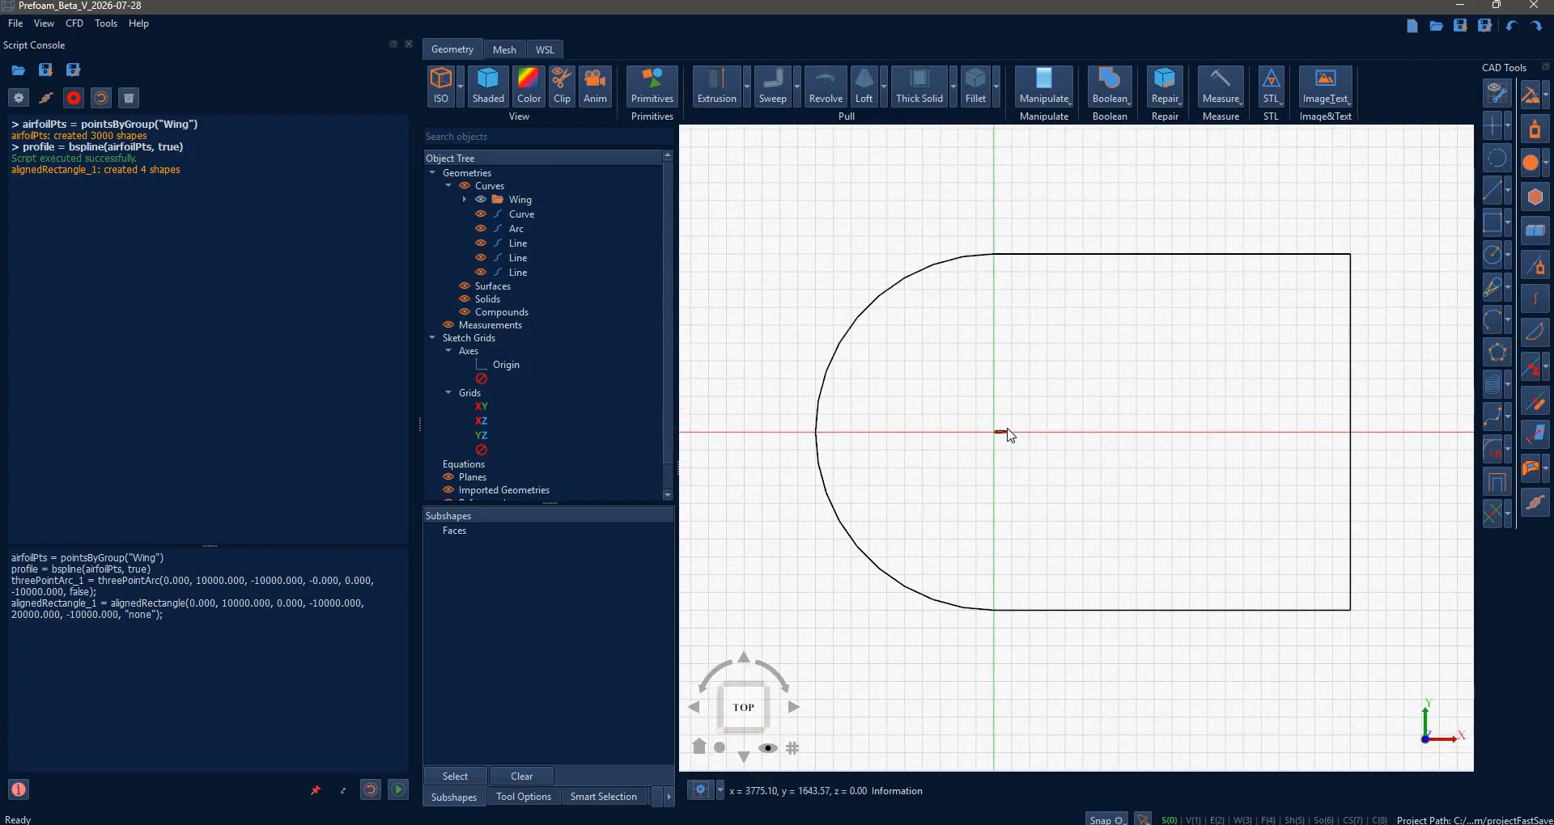
- Stitch the arc and rectangle edges into one wire and make a surface with the airfoil as a hole
{"action": "left_click", "coordinate": [960, 259]}
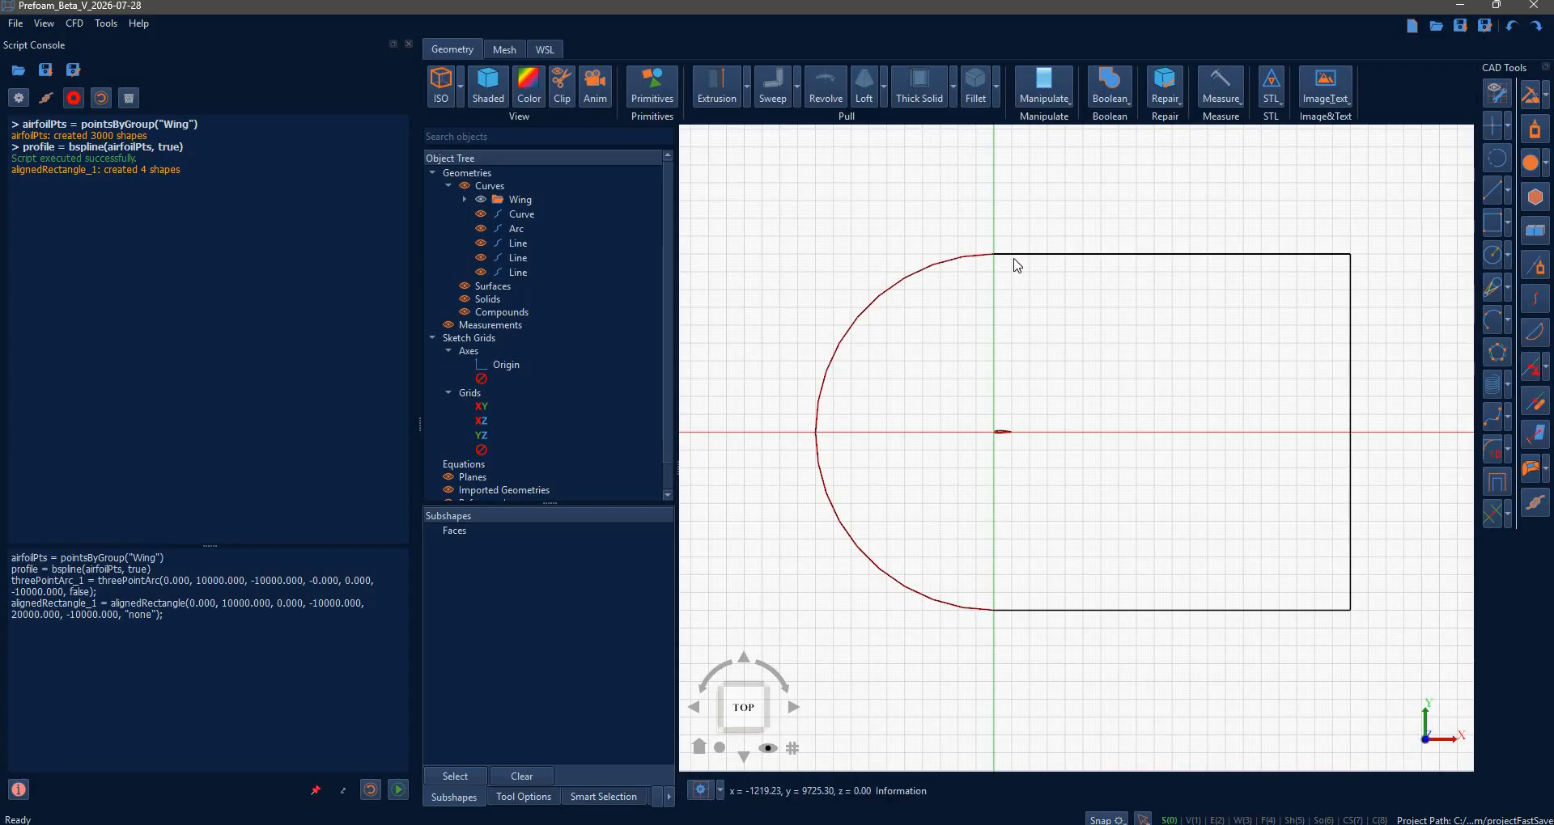
{"action": "left_click", "coordinate": [1351, 308]}
{"action": "left_click", "coordinate": [1235, 610]}
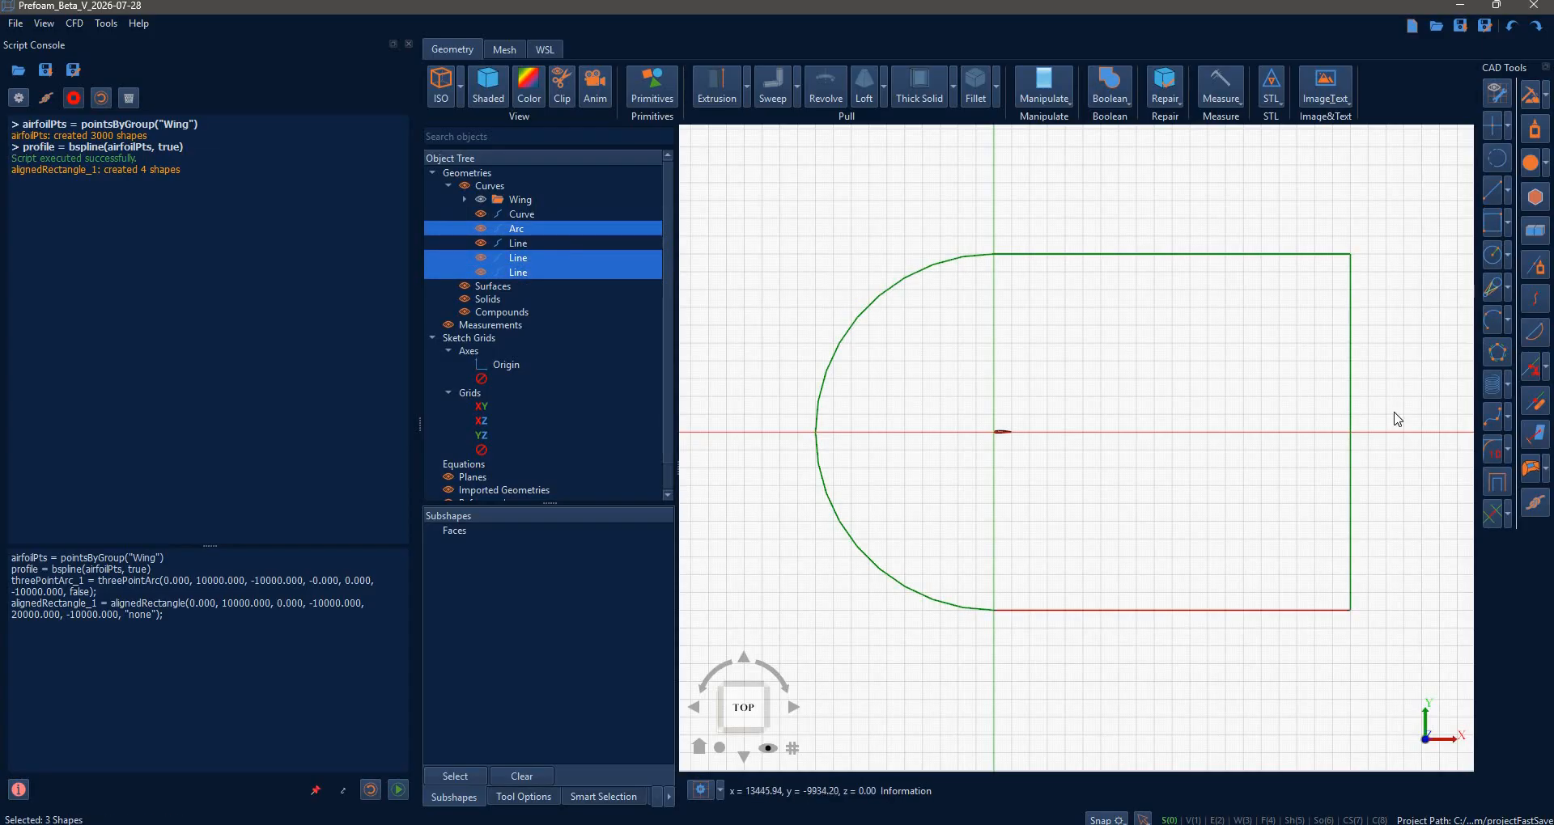
{"action": "left_click", "coordinate": [1537, 131]}
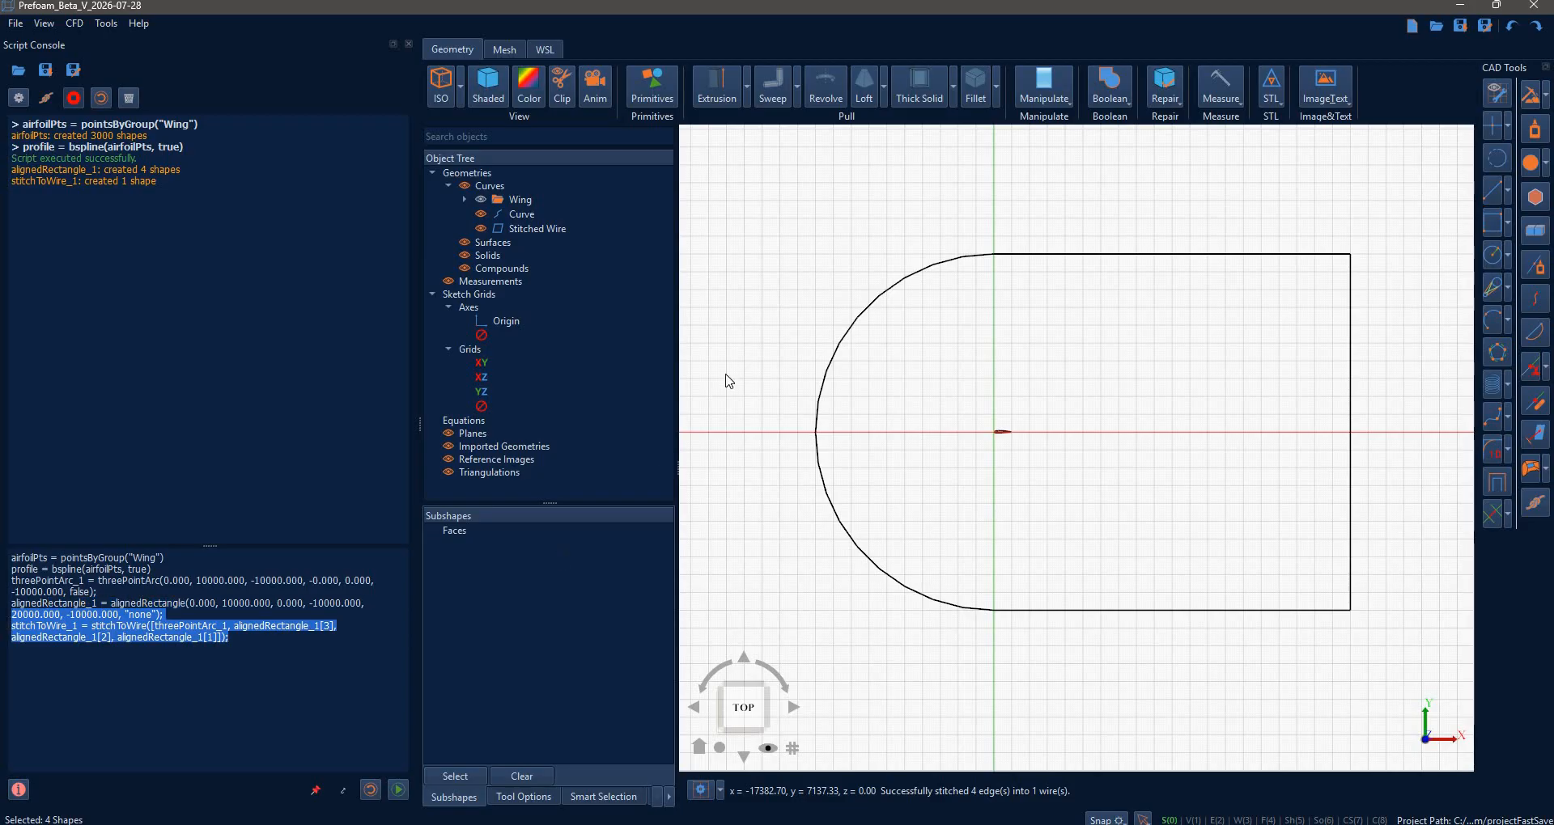
{"action": "left_click", "coordinate": [1013, 257]}
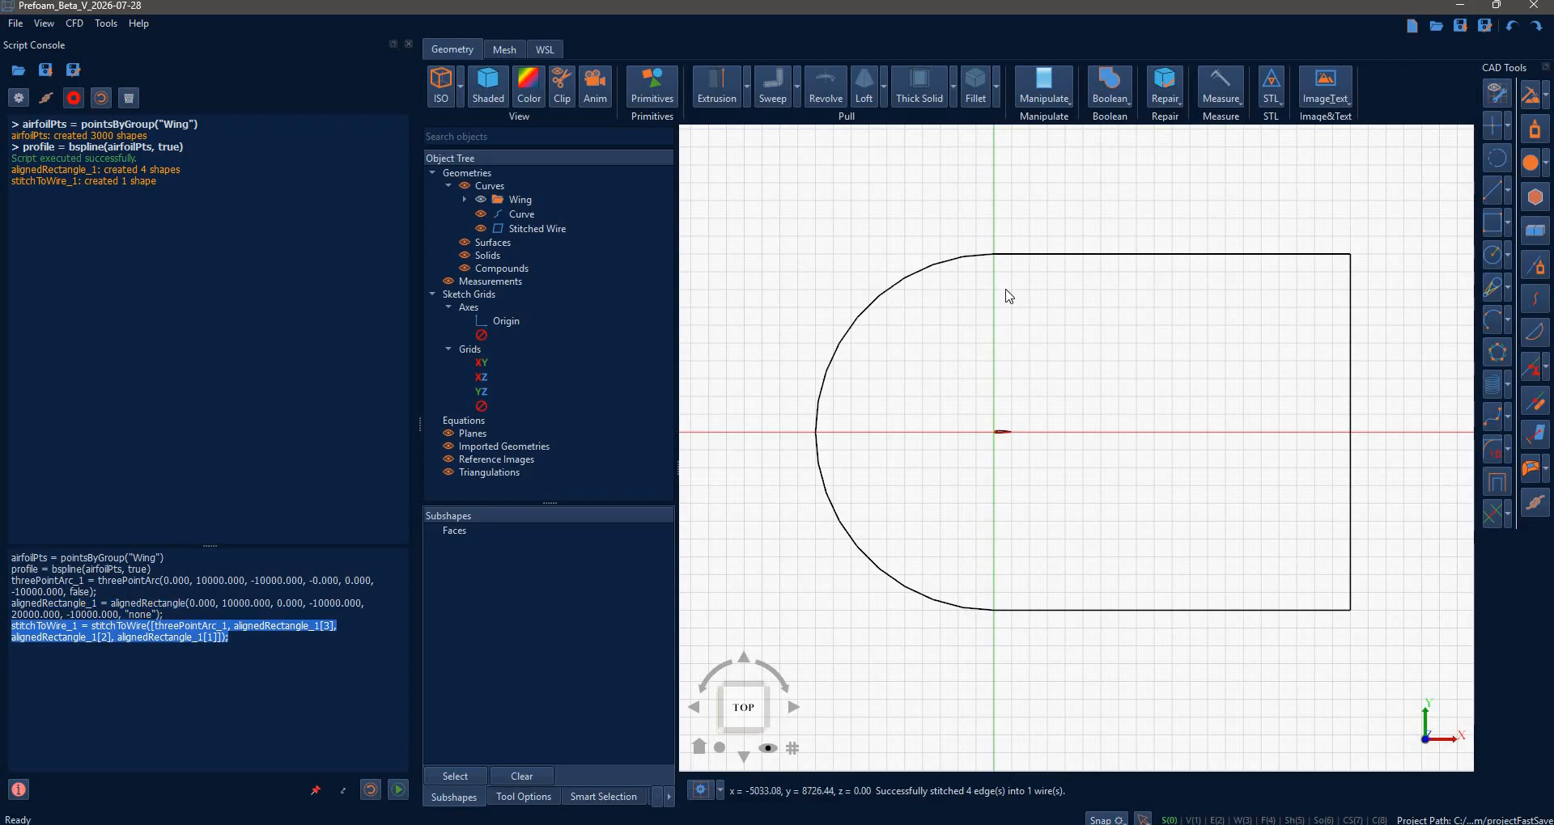
{"action": "left_click", "coordinate": [1003, 433]}
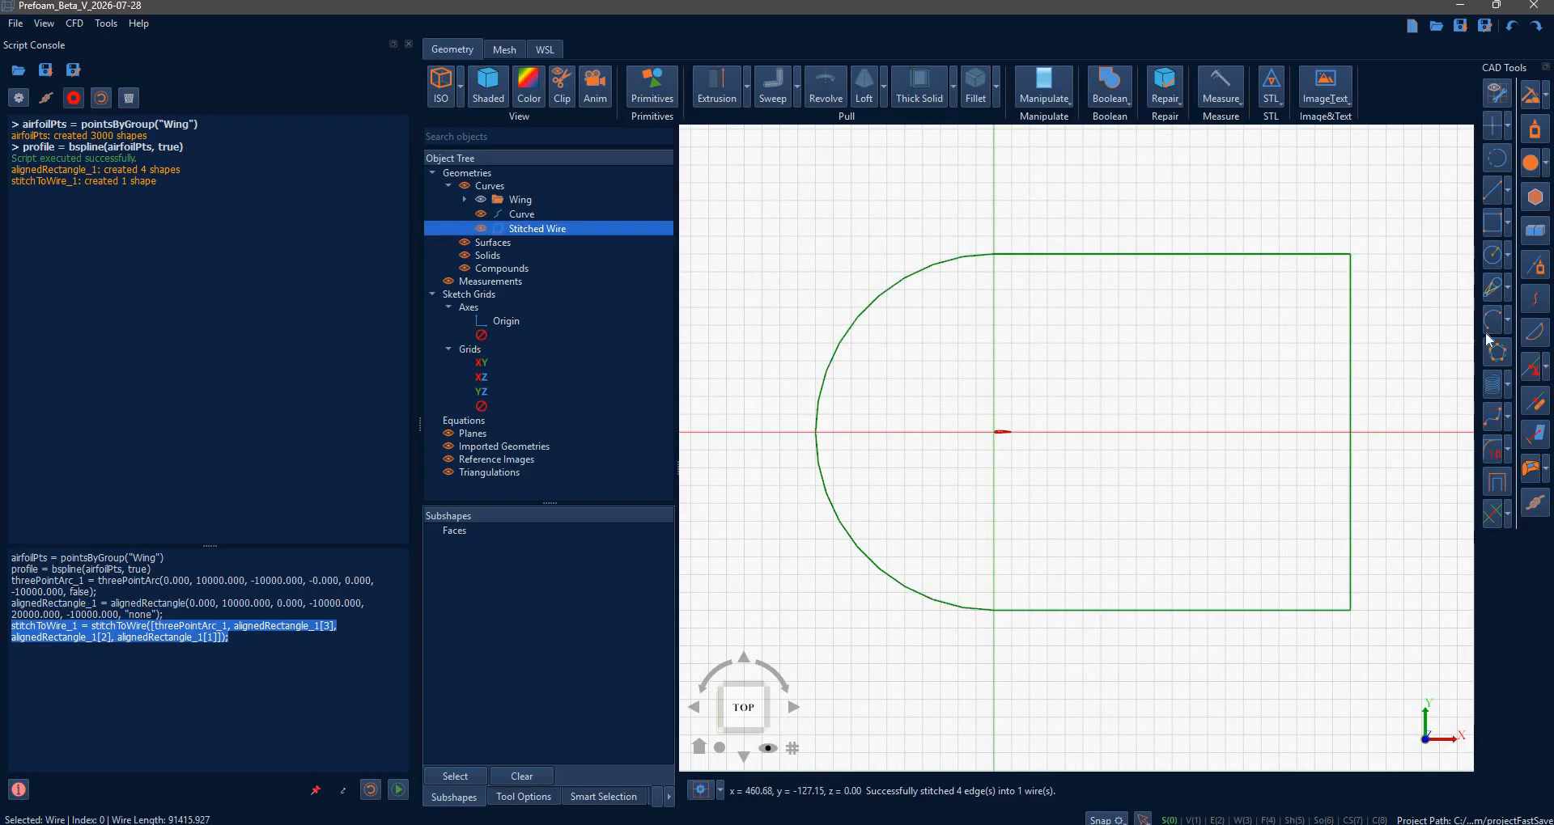
{"action": "left_click", "coordinate": [1546, 166]}
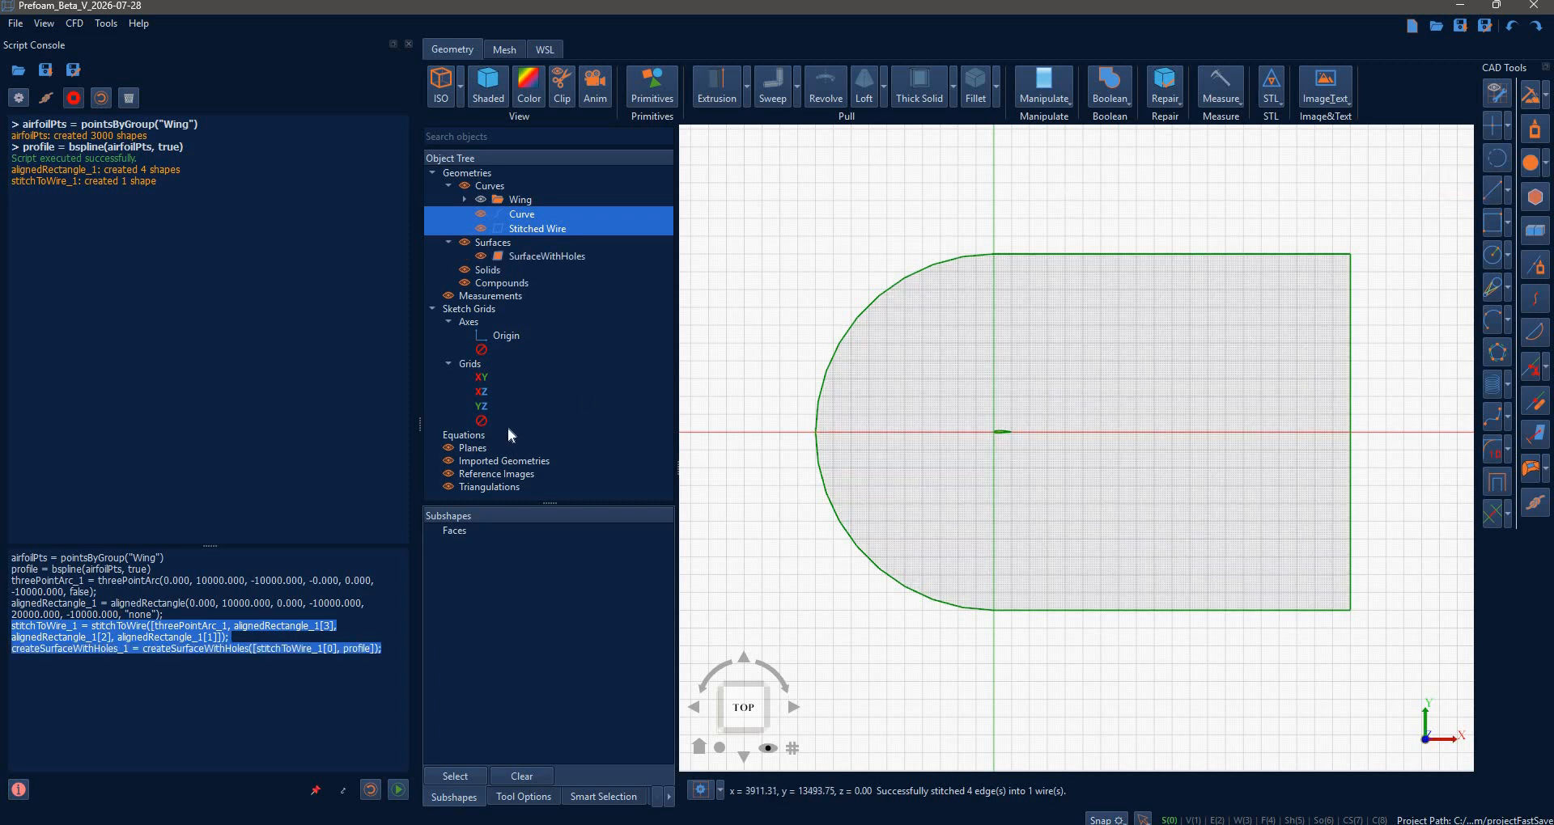
- Hide the grid and axes plus the Curve and Stitched Wire outlines
{"action": "left_click", "coordinate": [482, 421]}
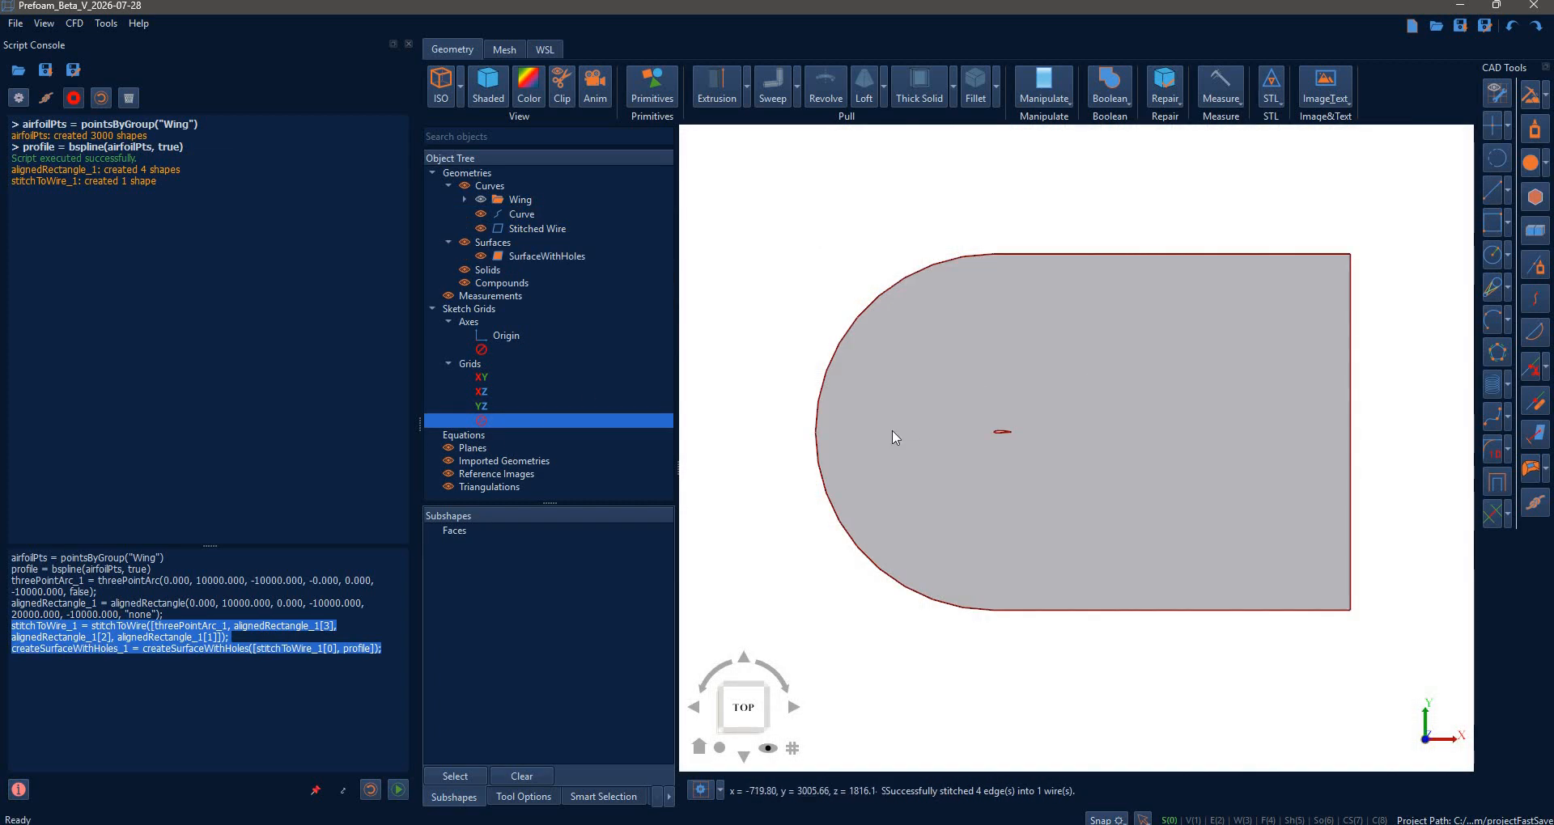
{"action": "left_click", "coordinate": [481, 214]}
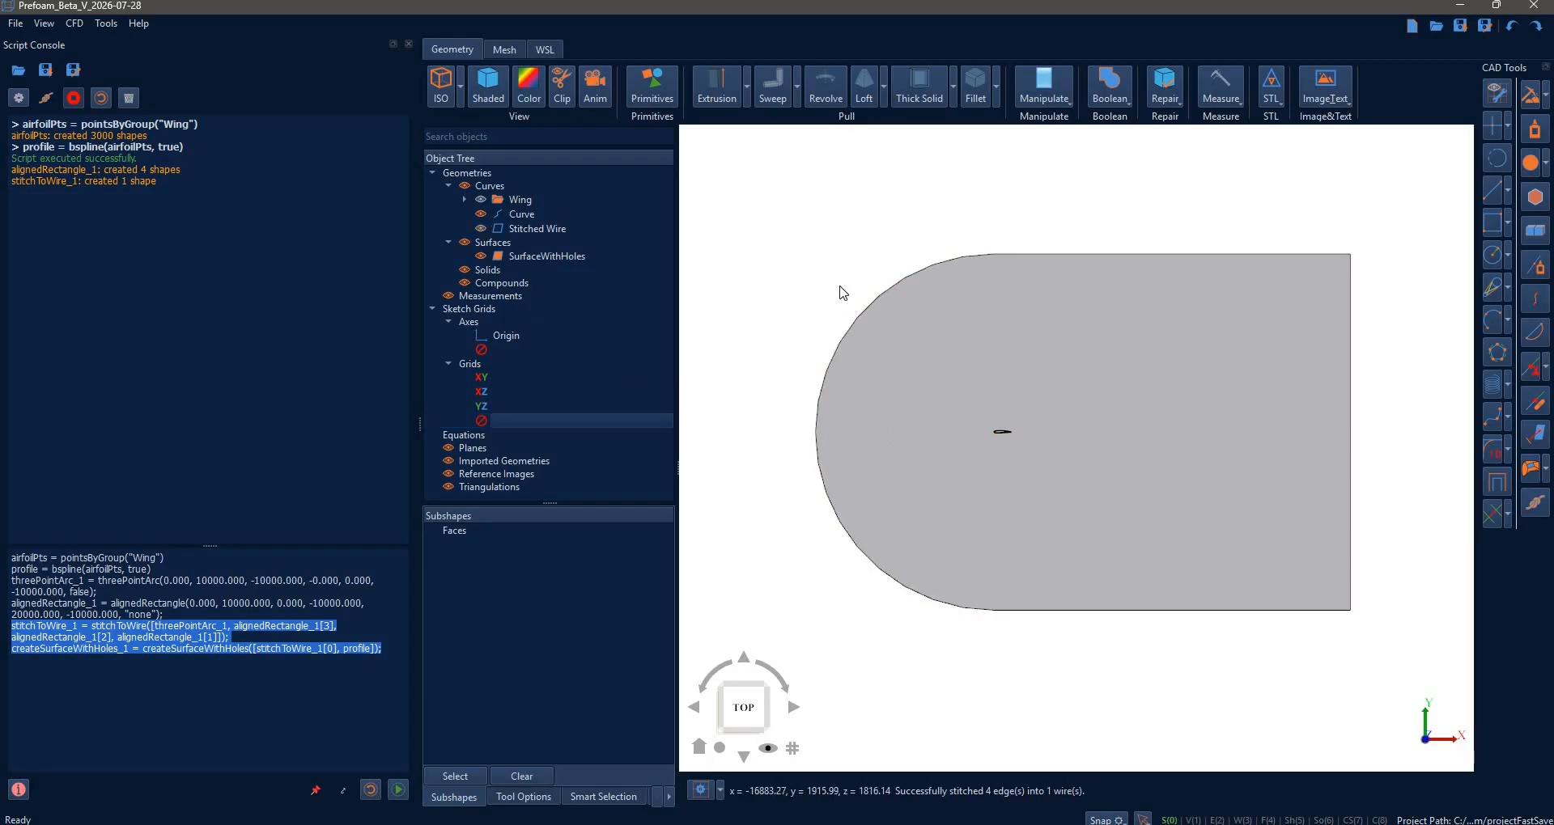
{"action": "scroll", "coordinate": [1130, 496], "scroll_direction": "up", "scroll_amount": 3}
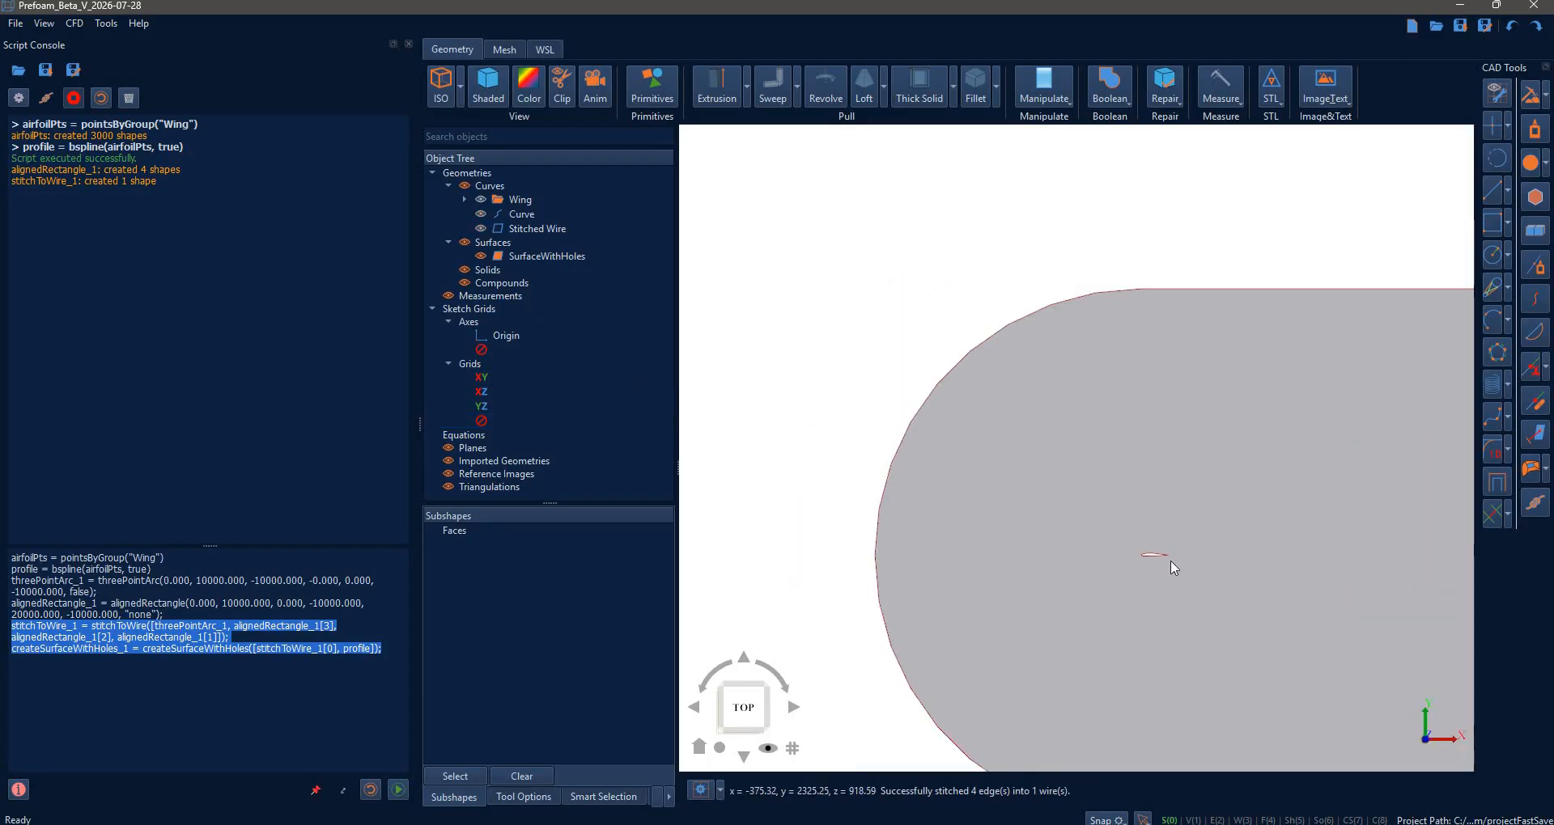
{"action": "scroll", "coordinate": [1040, 416], "scroll_direction": "down", "scroll_amount": 2}
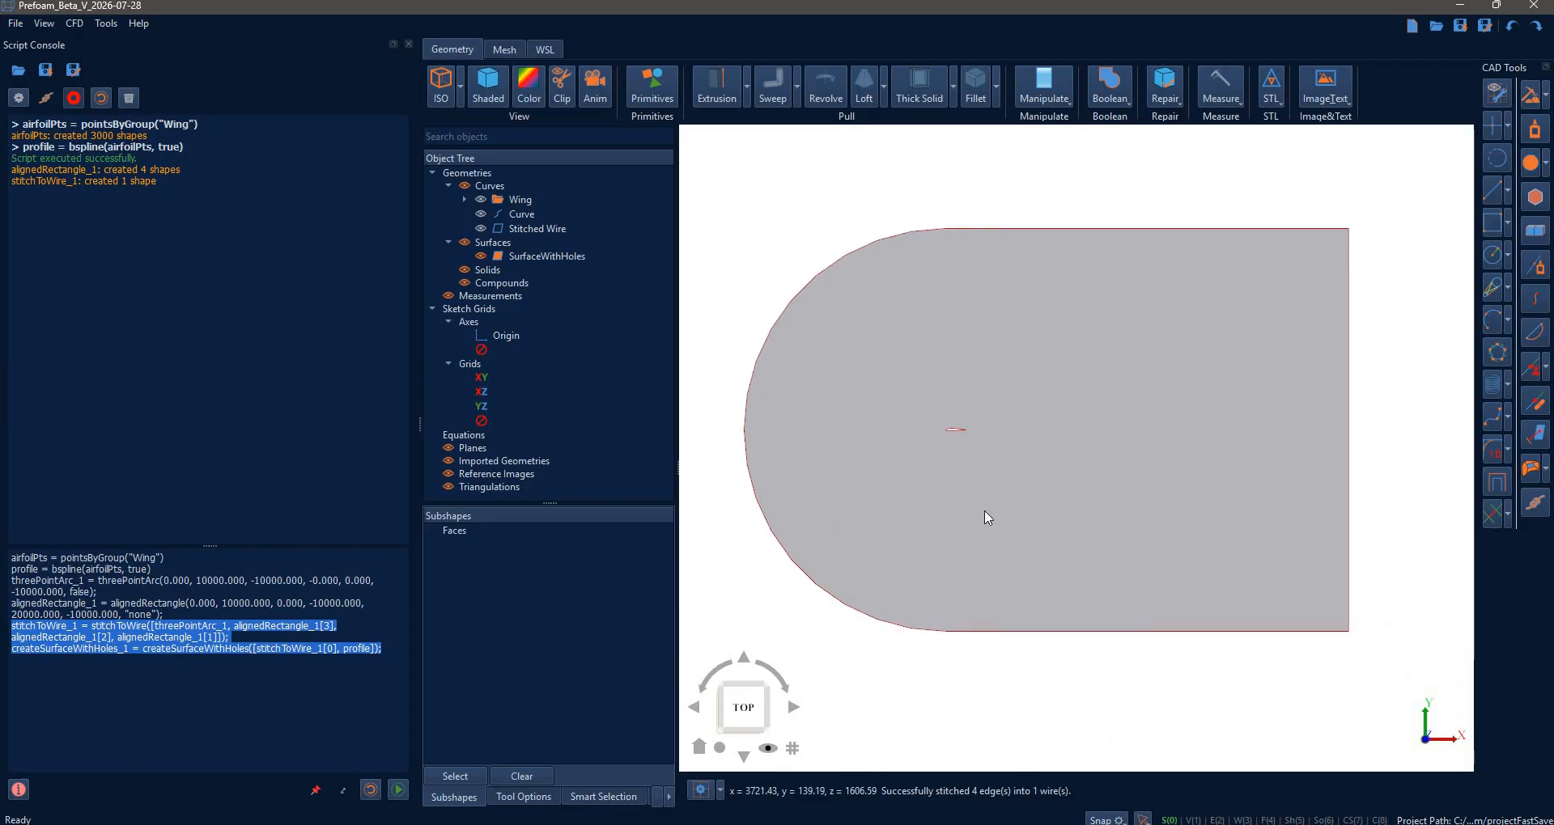
- Delete Curve, Stitched Wire and SurfaceWithHoles, then remove all remaining geometries
{"action": "left_click", "coordinate": [522, 215]}
{"action": "key", "text": "Delete"}
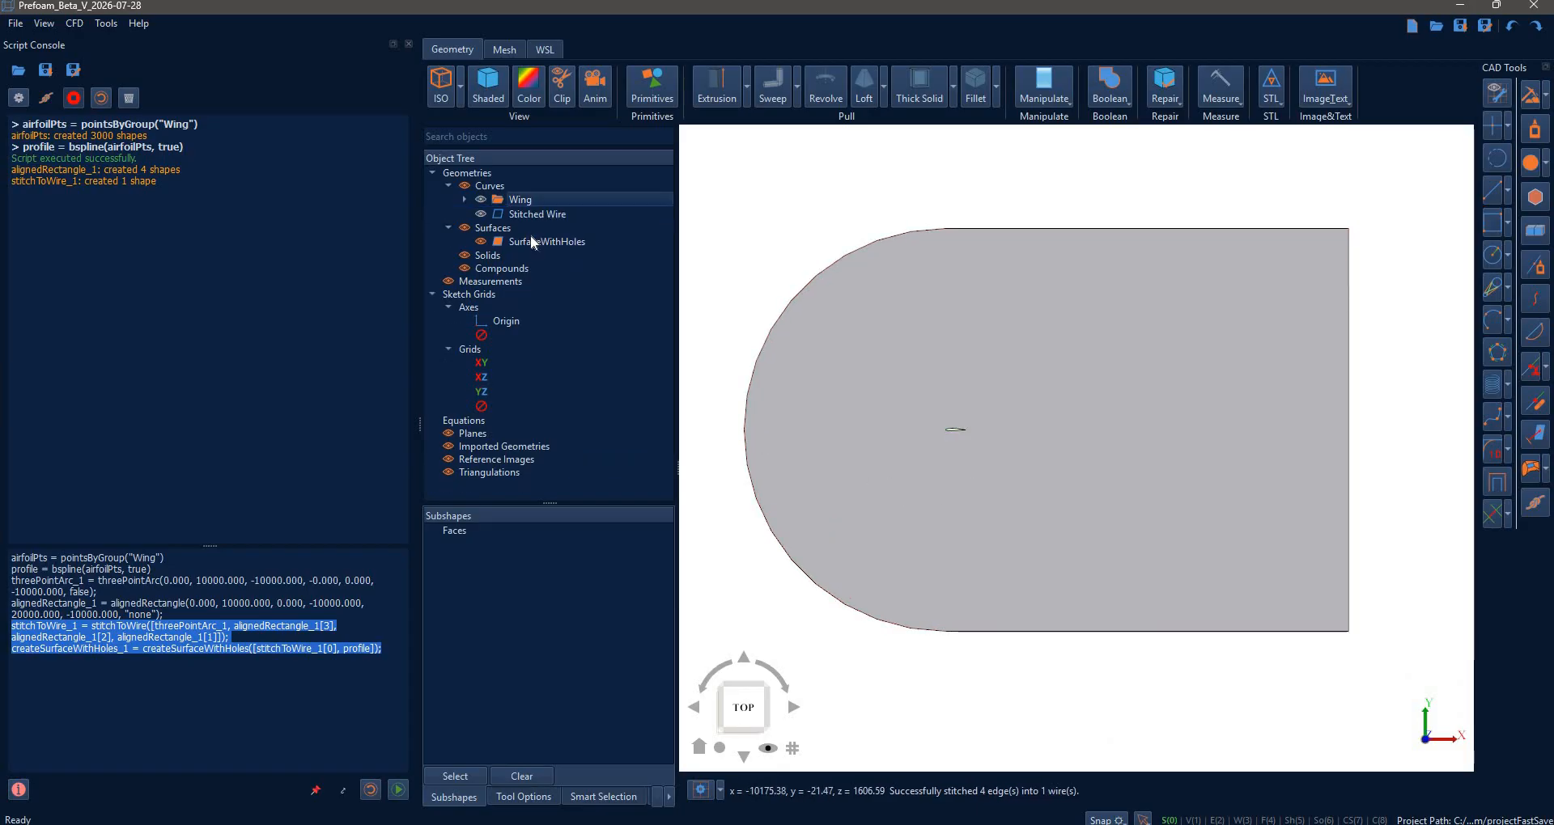
{"action": "left_click", "coordinate": [532, 217]}
{"action": "key", "text": "Delete"}
{"action": "left_click", "coordinate": [555, 226]}
{"action": "key", "text": "Delete"}
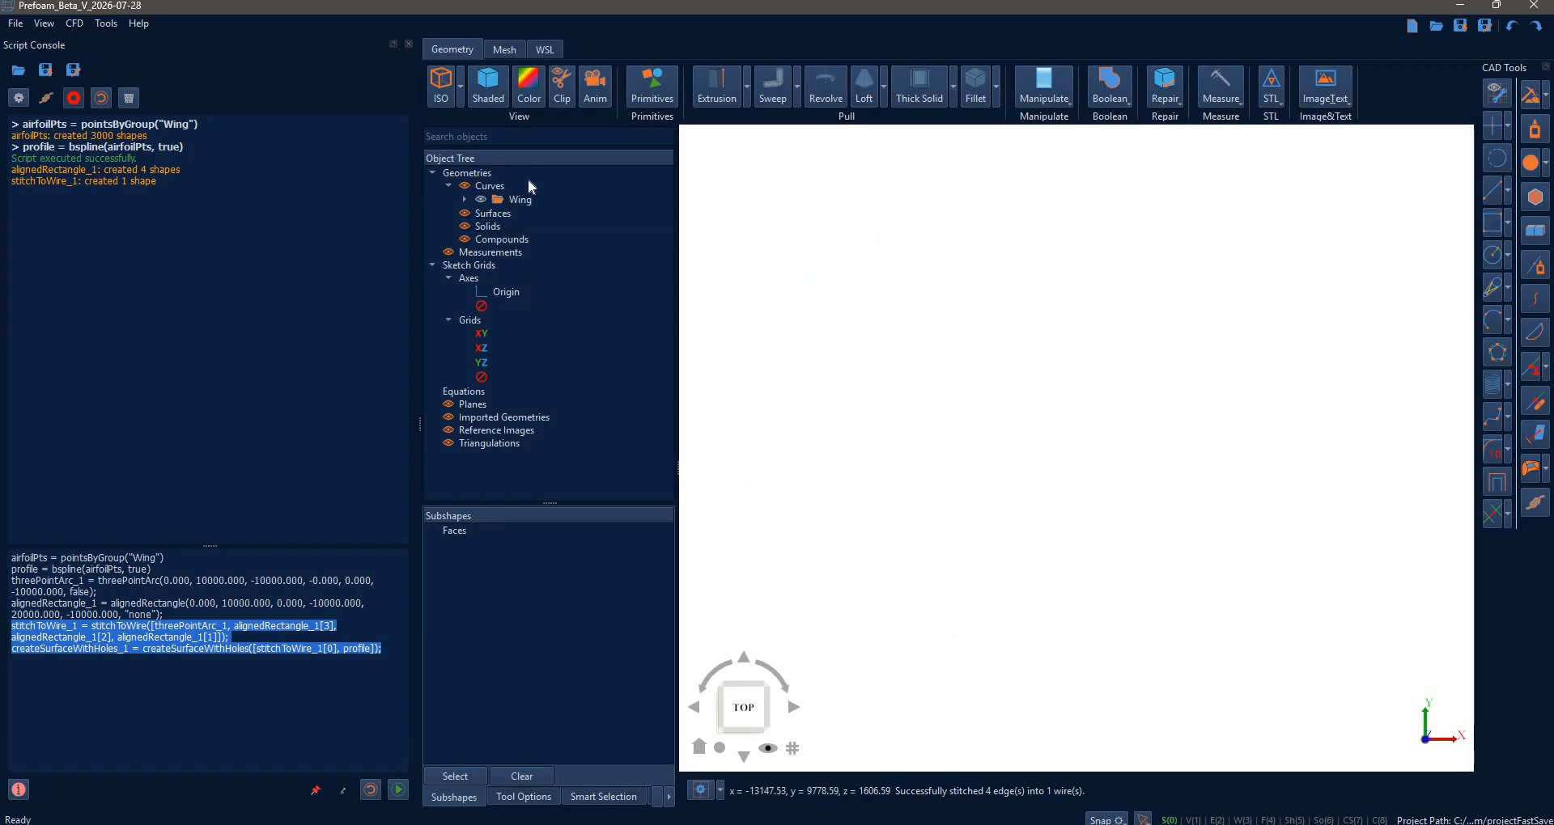
{"action": "right_click", "coordinate": [476, 173]}
{"action": "left_click", "coordinate": [542, 208]}
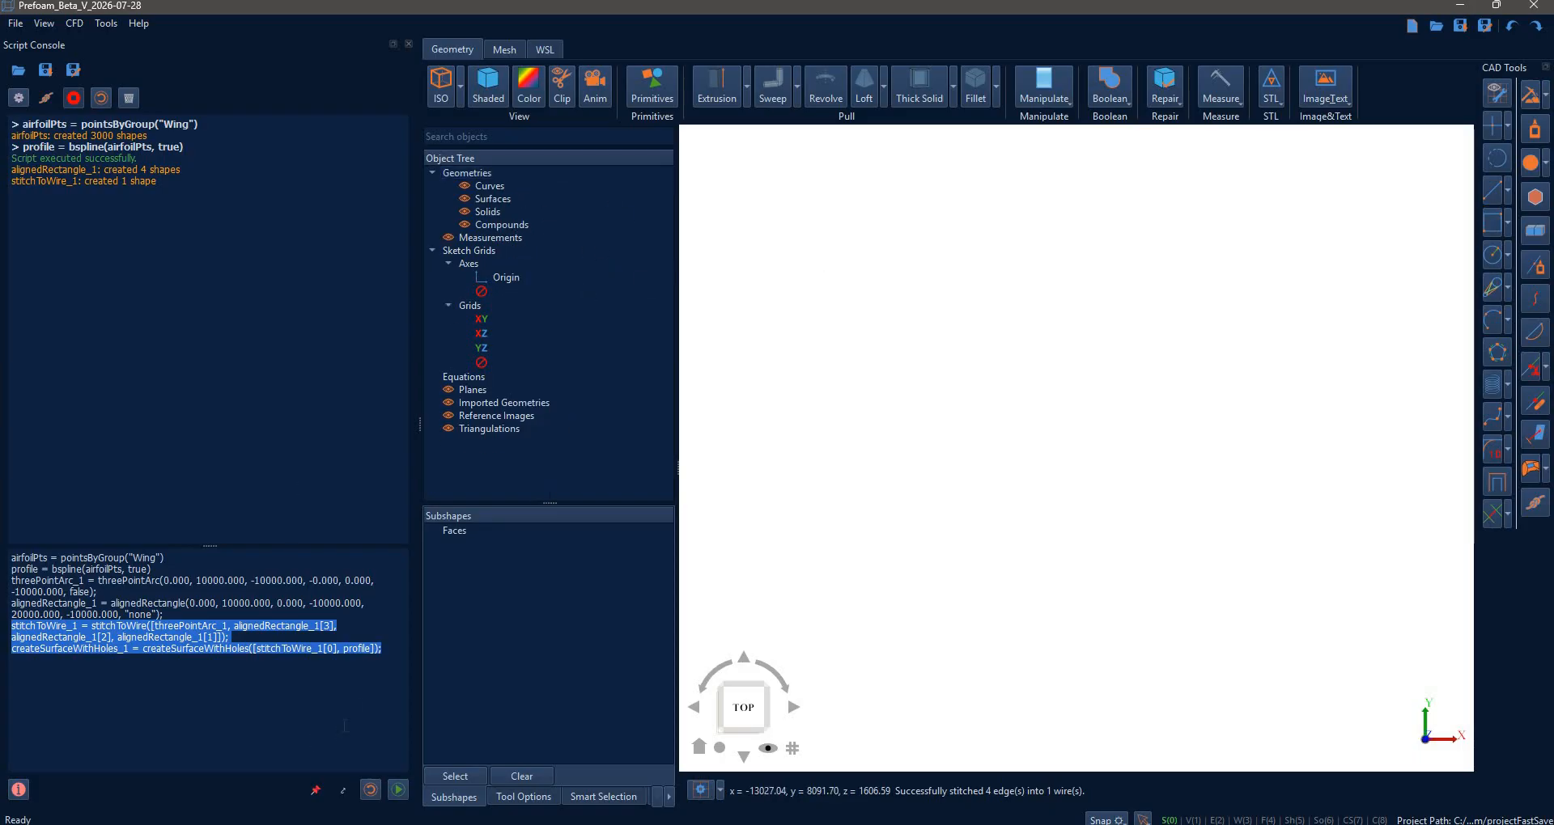
{"action": "left_click", "coordinate": [289, 121]}
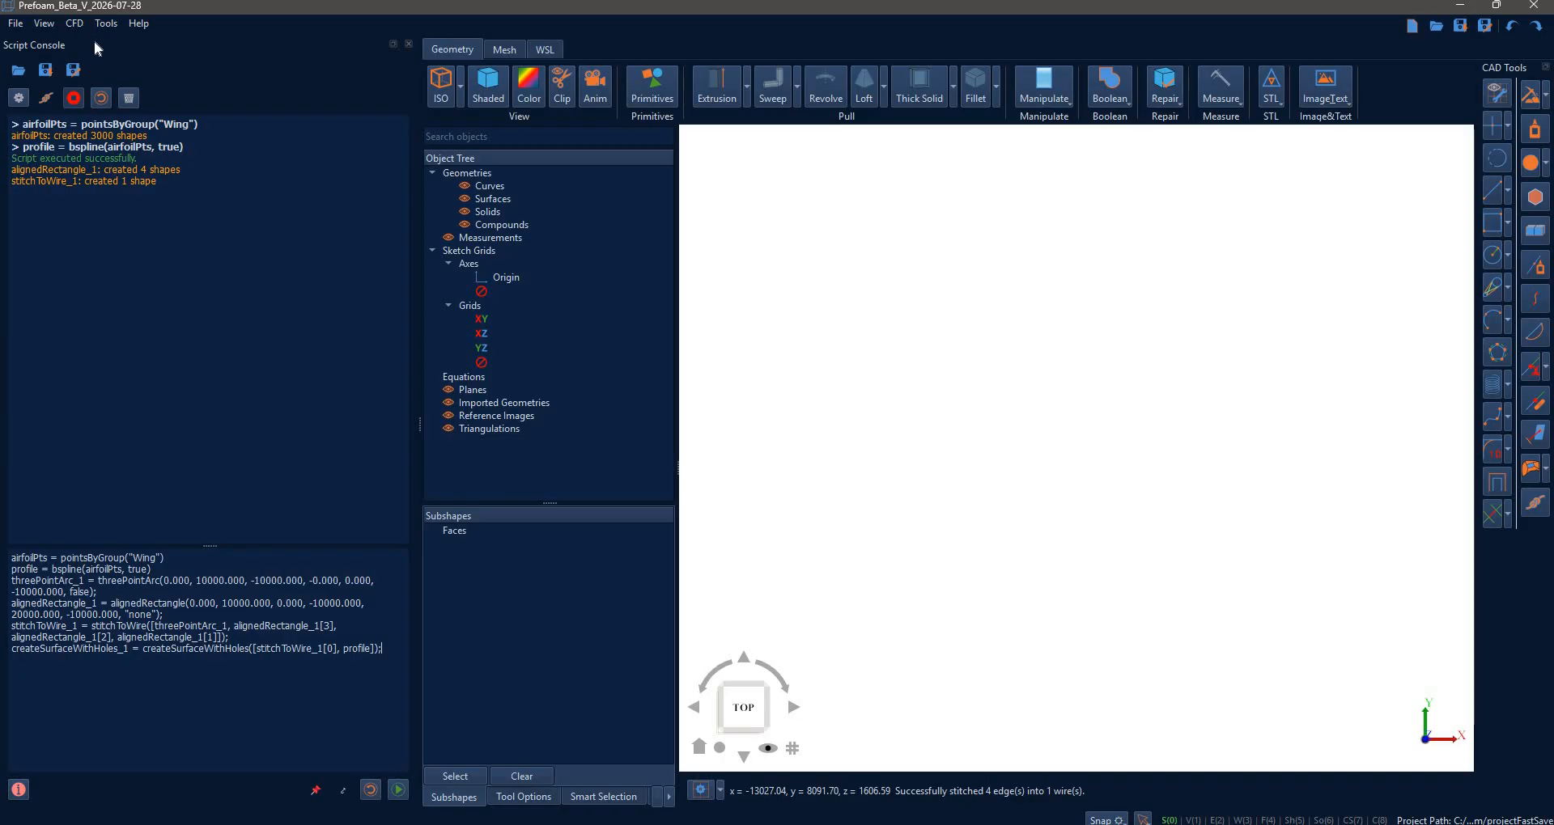
- Re-export the NACA 2412 airfoil to the canvas as 1000 points in the Wing group
{"action": "left_click", "coordinate": [75, 22]}
{"action": "mouse_move", "coordinate": [106, 23]}
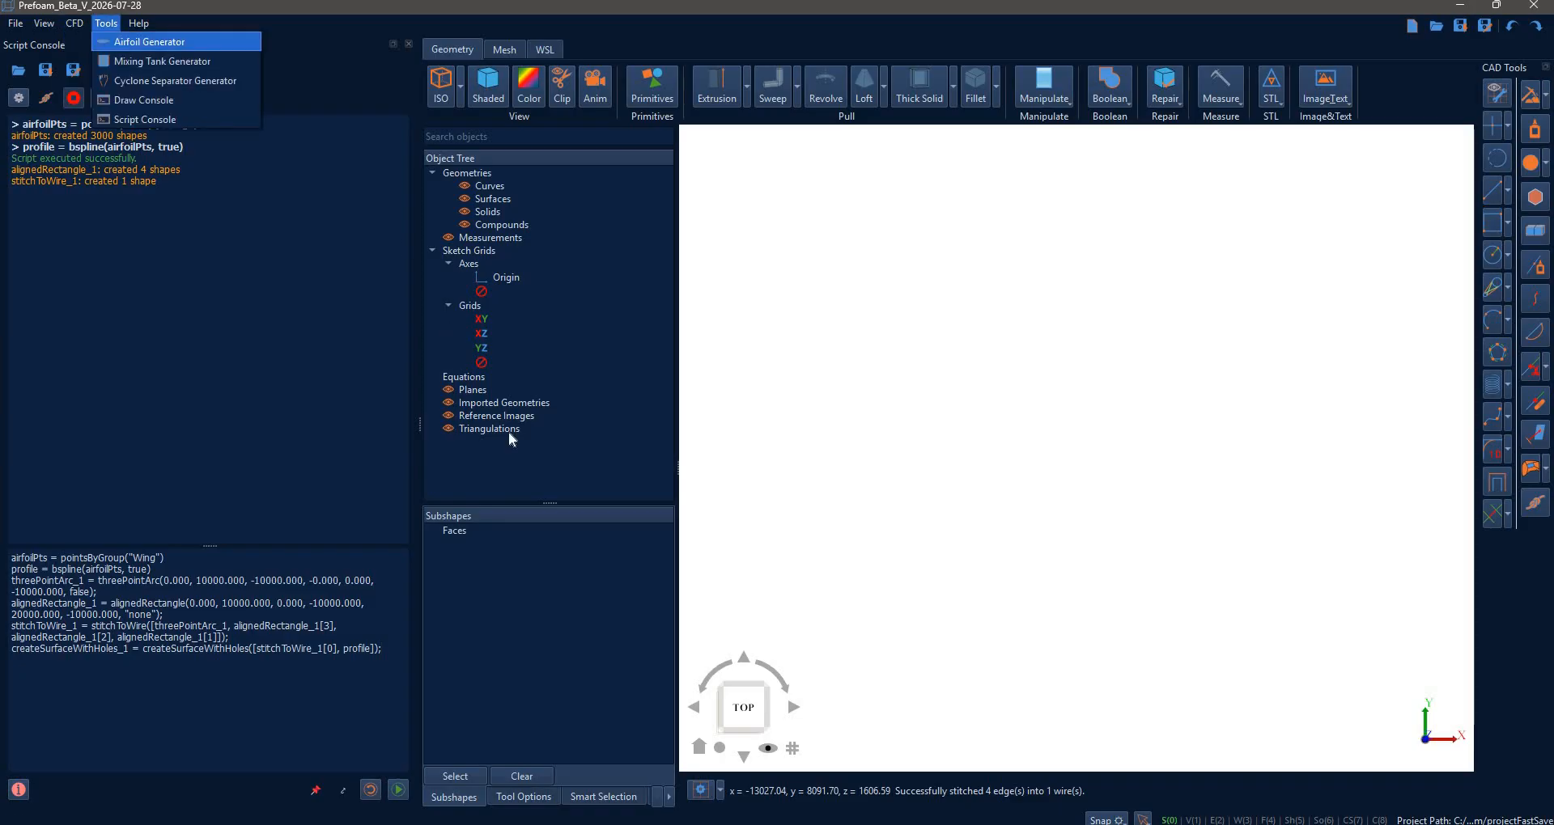
{"action": "key", "text": "Return"}
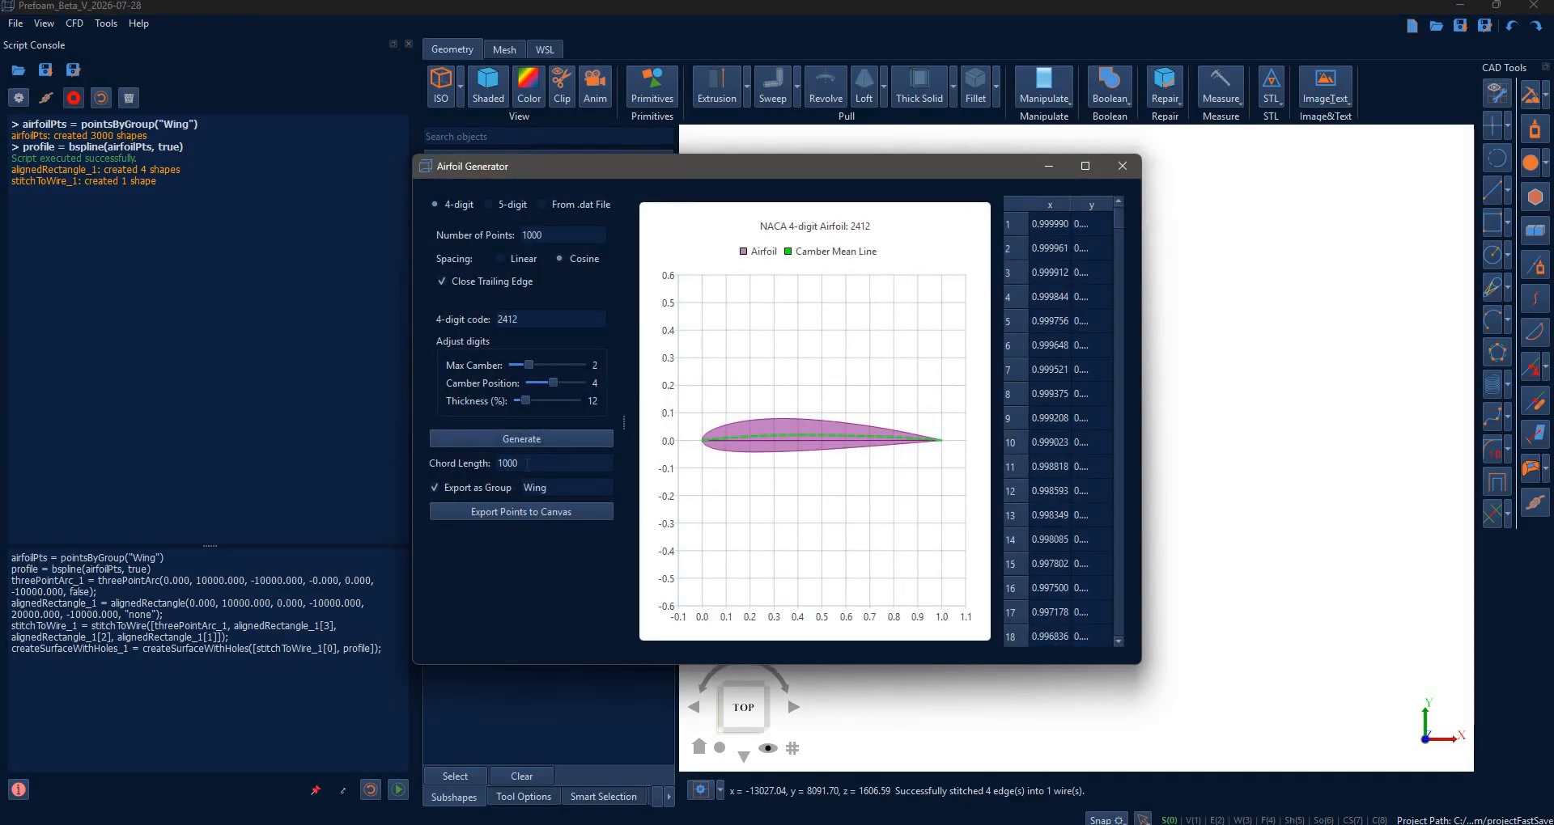
{"action": "left_click", "coordinate": [519, 512]}
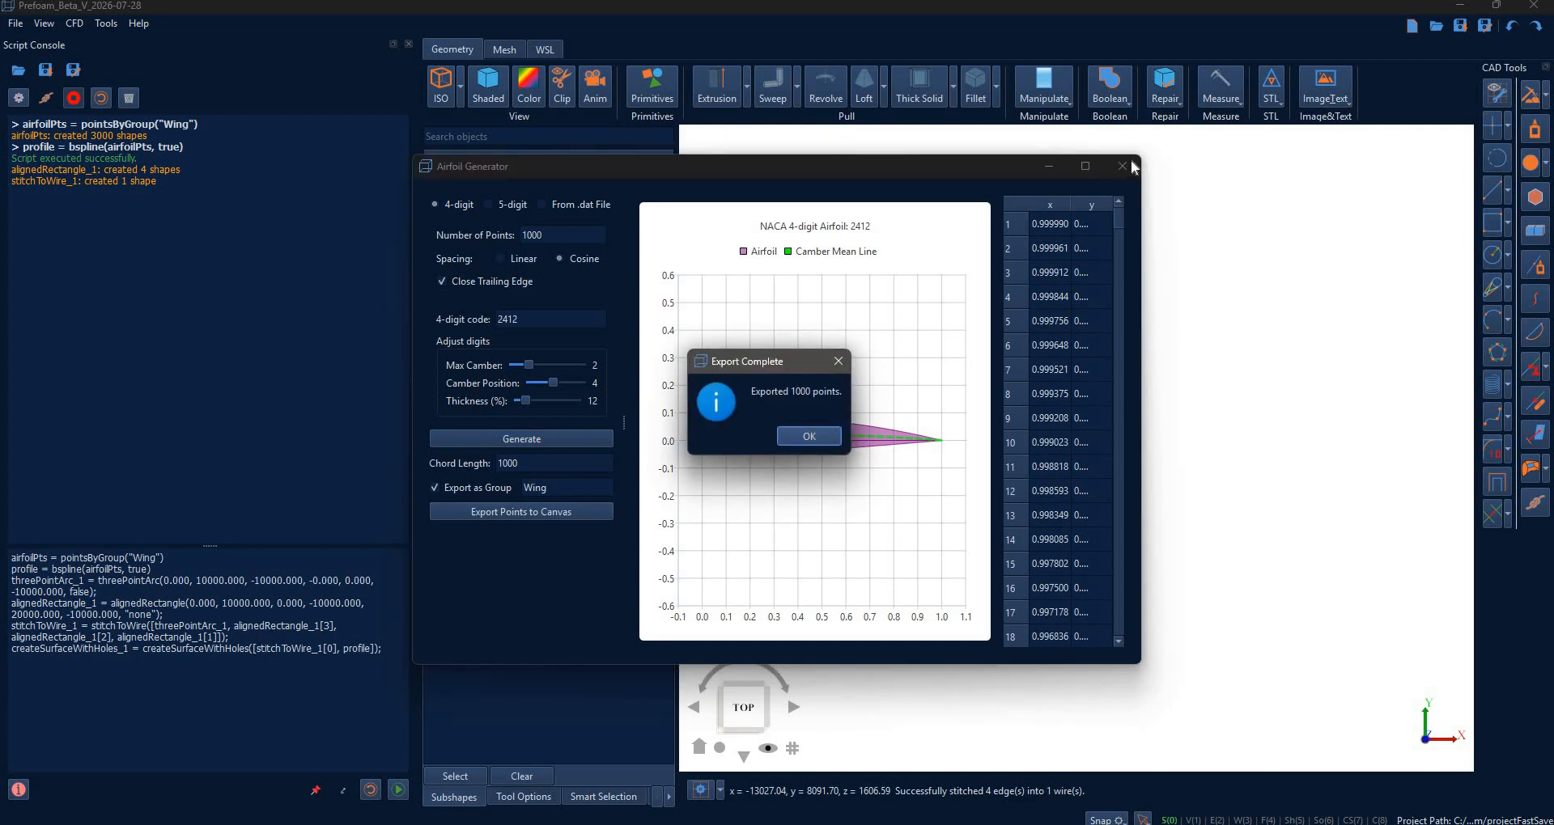
{"action": "key", "text": "Return"}
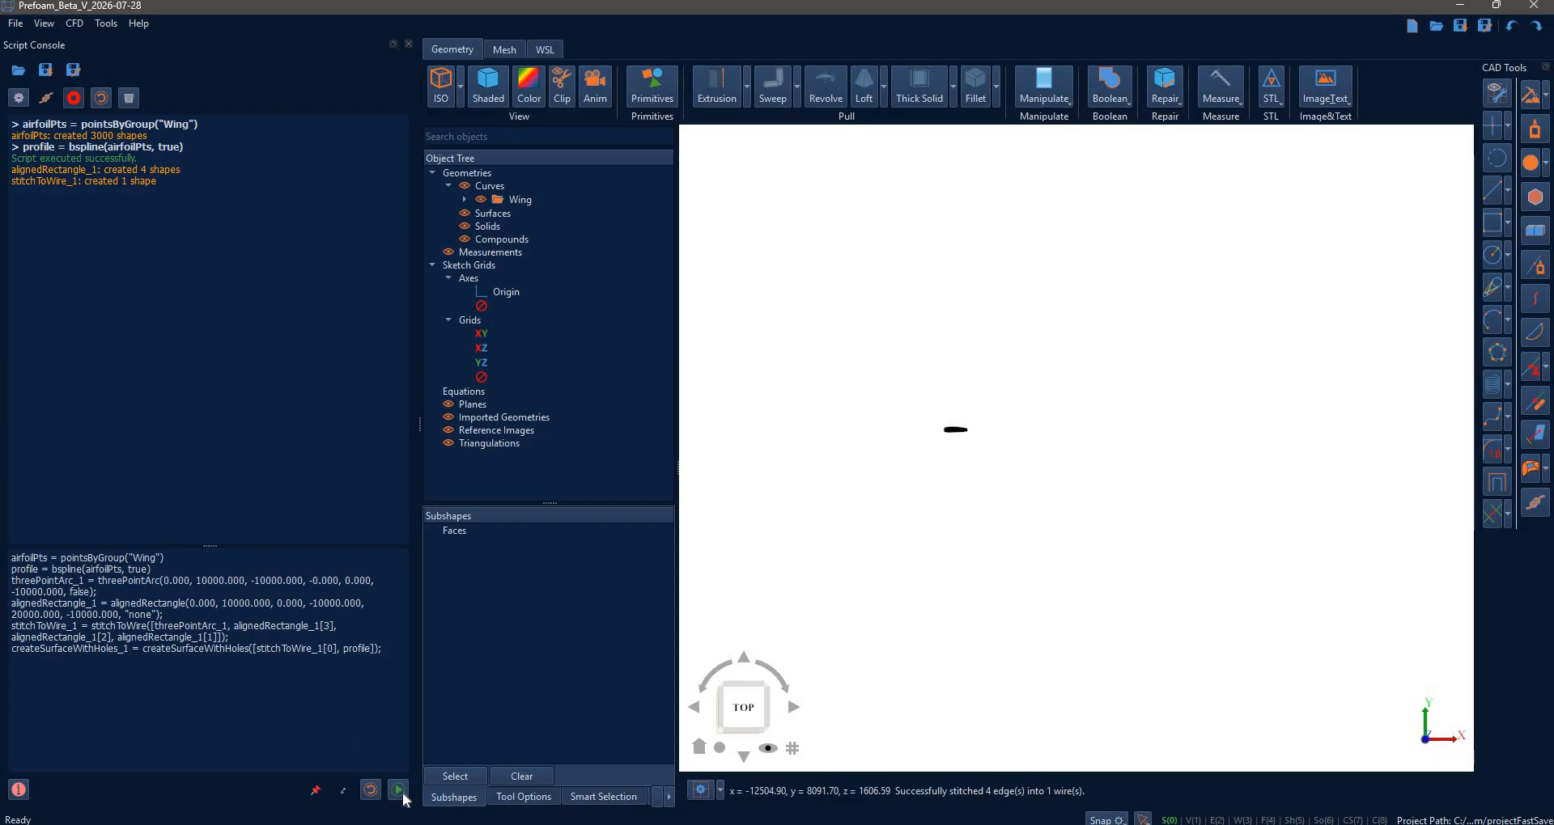
- Re-run the script, hide the Wing, Curve, Line and Stitched Wire, and fast-save the script
{"action": "left_click", "coordinate": [399, 791]}
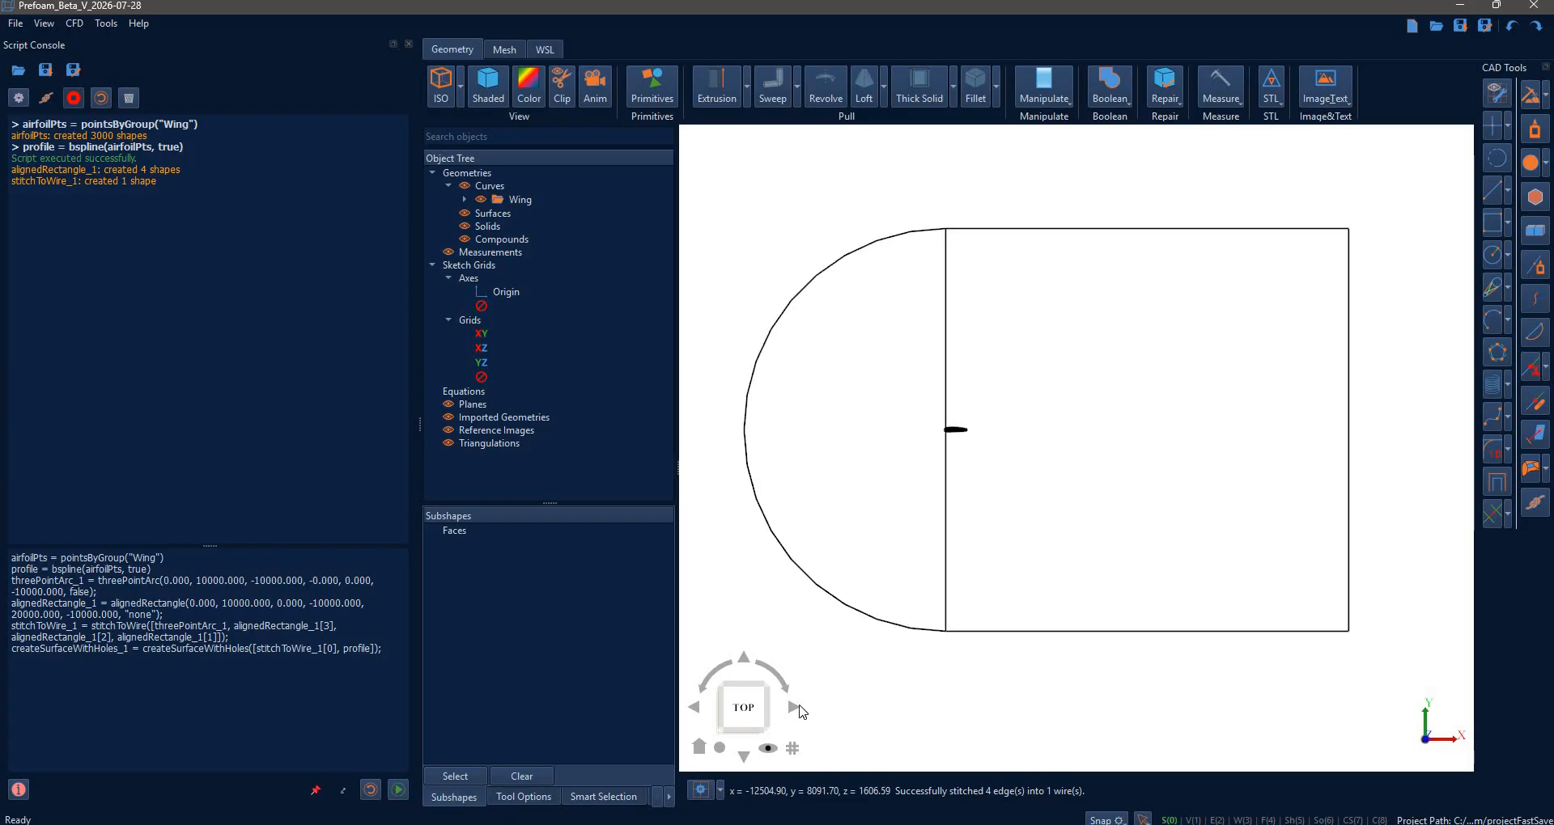
{"action": "left_click", "coordinate": [481, 200]}
{"action": "left_click", "coordinate": [479, 213]}
{"action": "left_click", "coordinate": [481, 229]}
{"action": "left_click", "coordinate": [482, 244]}
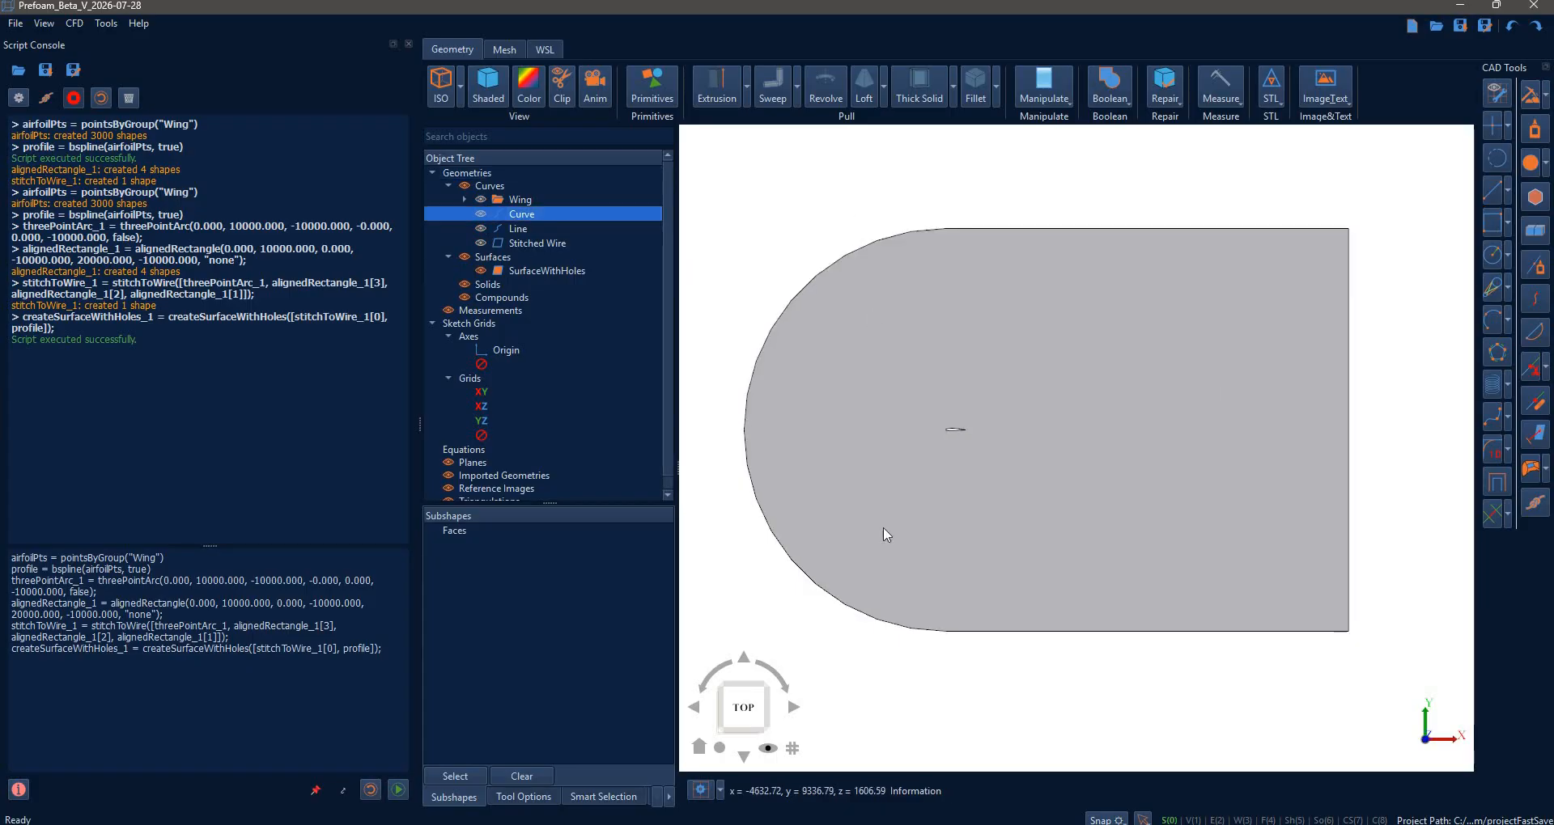
{"action": "left_click", "coordinate": [726, 570]}
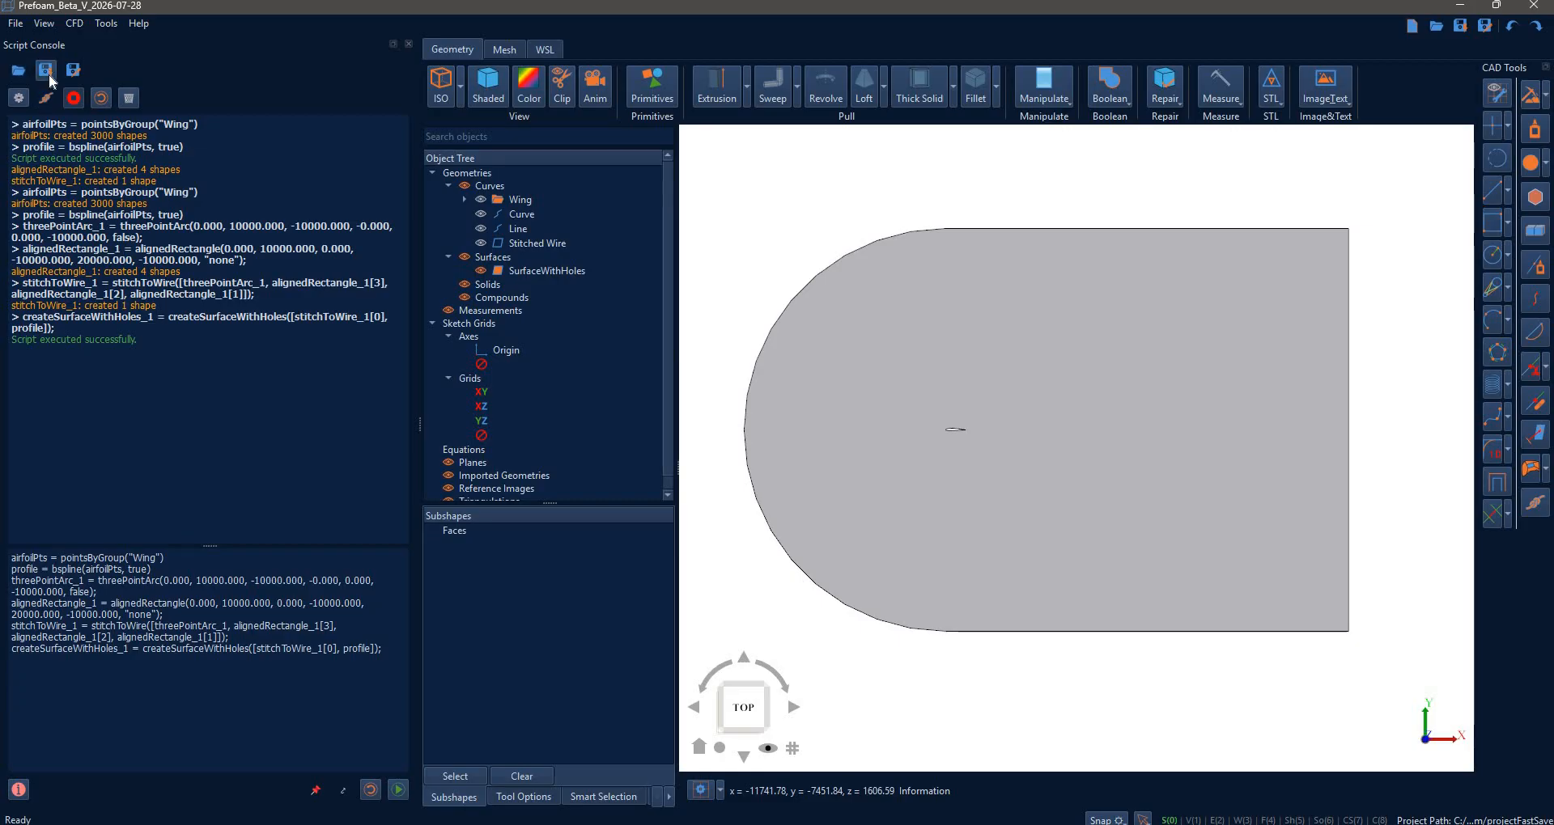
{"action": "left_click", "coordinate": [47, 73]}
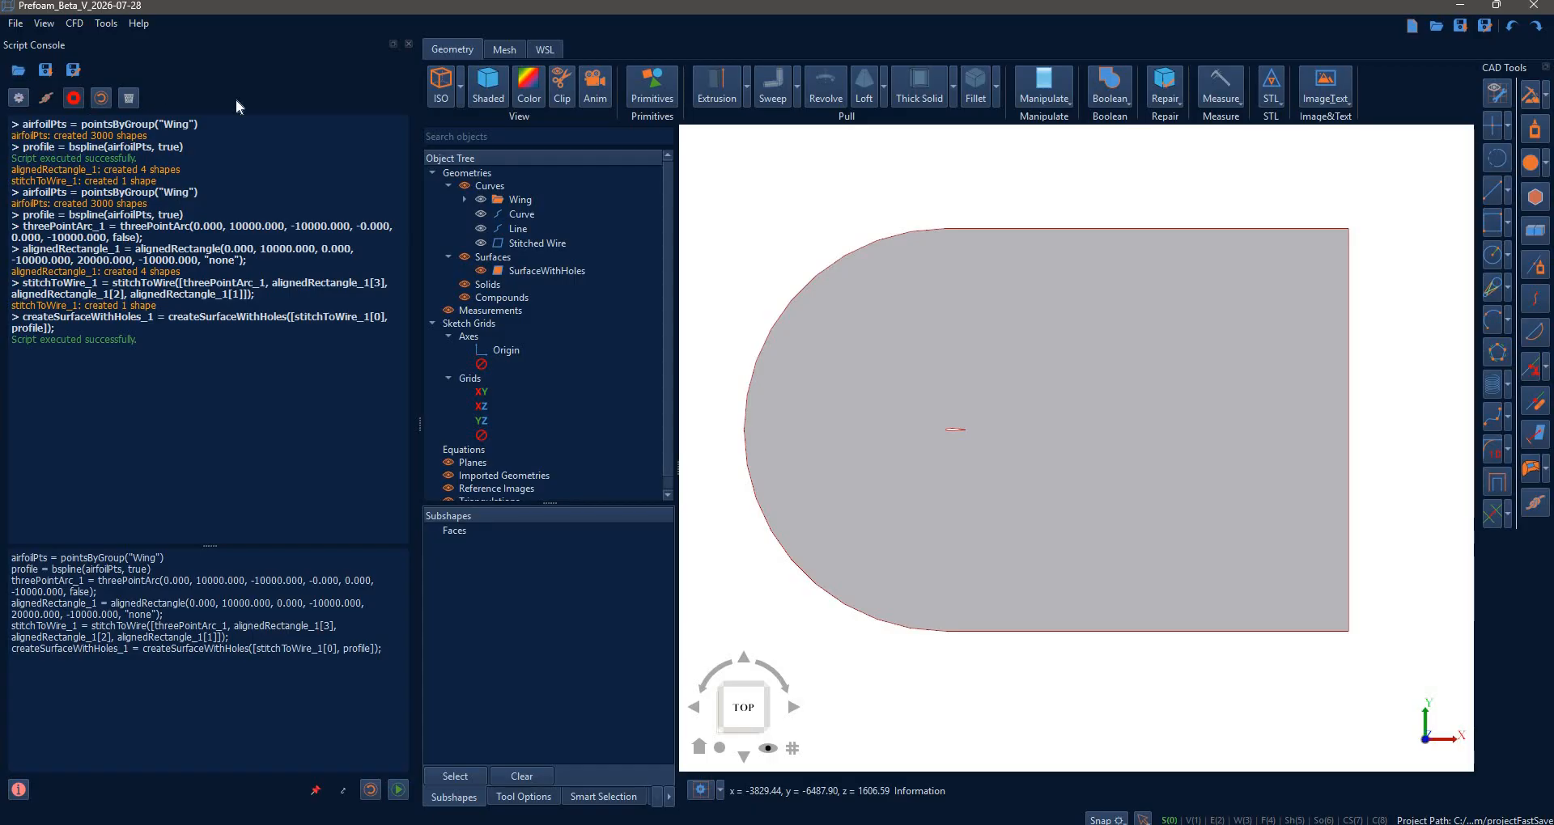
- Clear the console output, then float the script editor and dock it back
{"action": "left_click", "coordinate": [133, 99]}
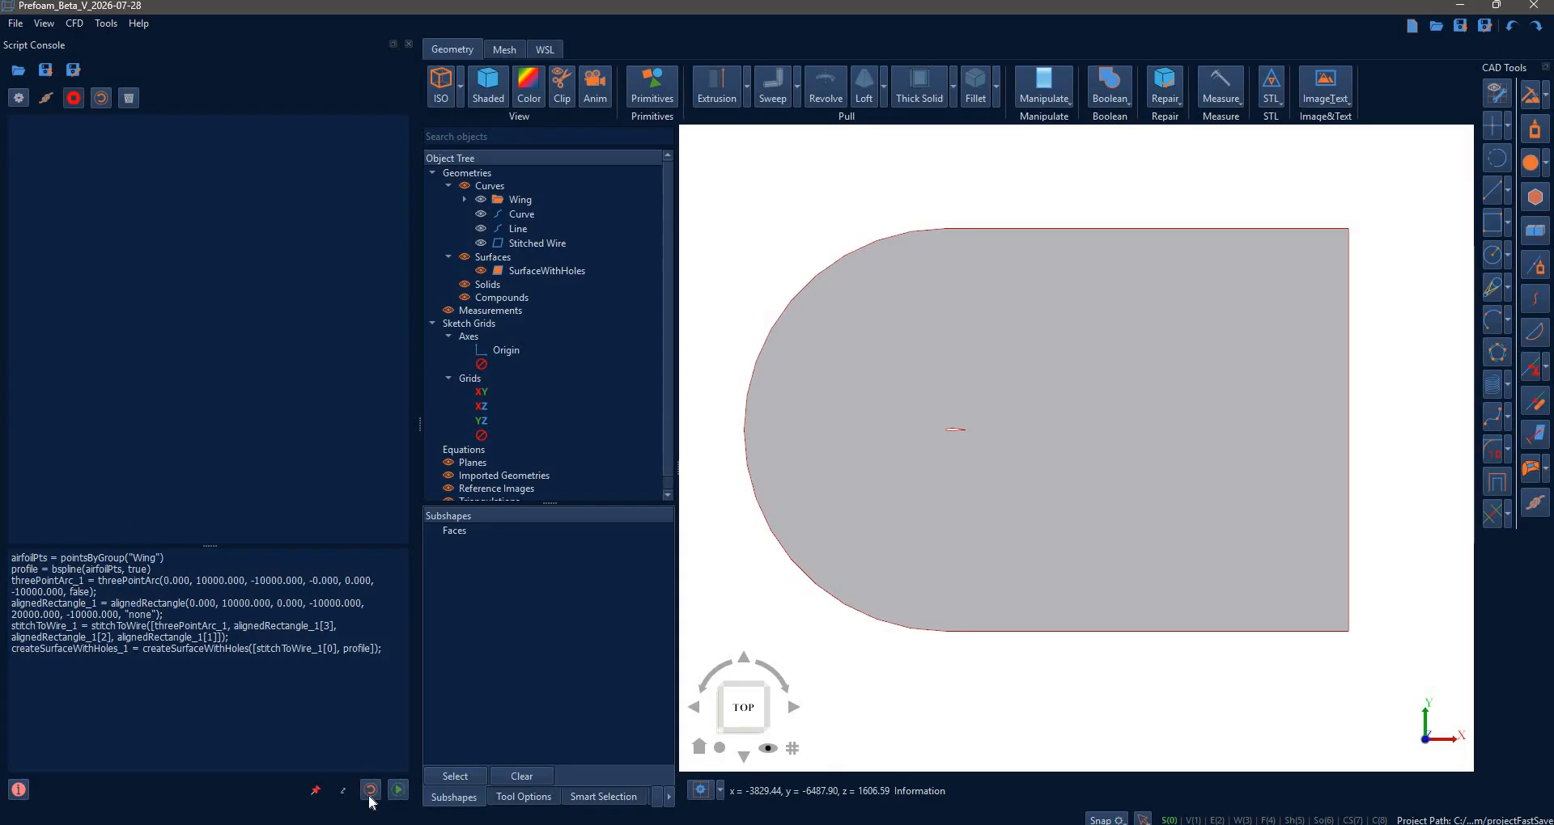
{"action": "left_click", "coordinate": [343, 791]}
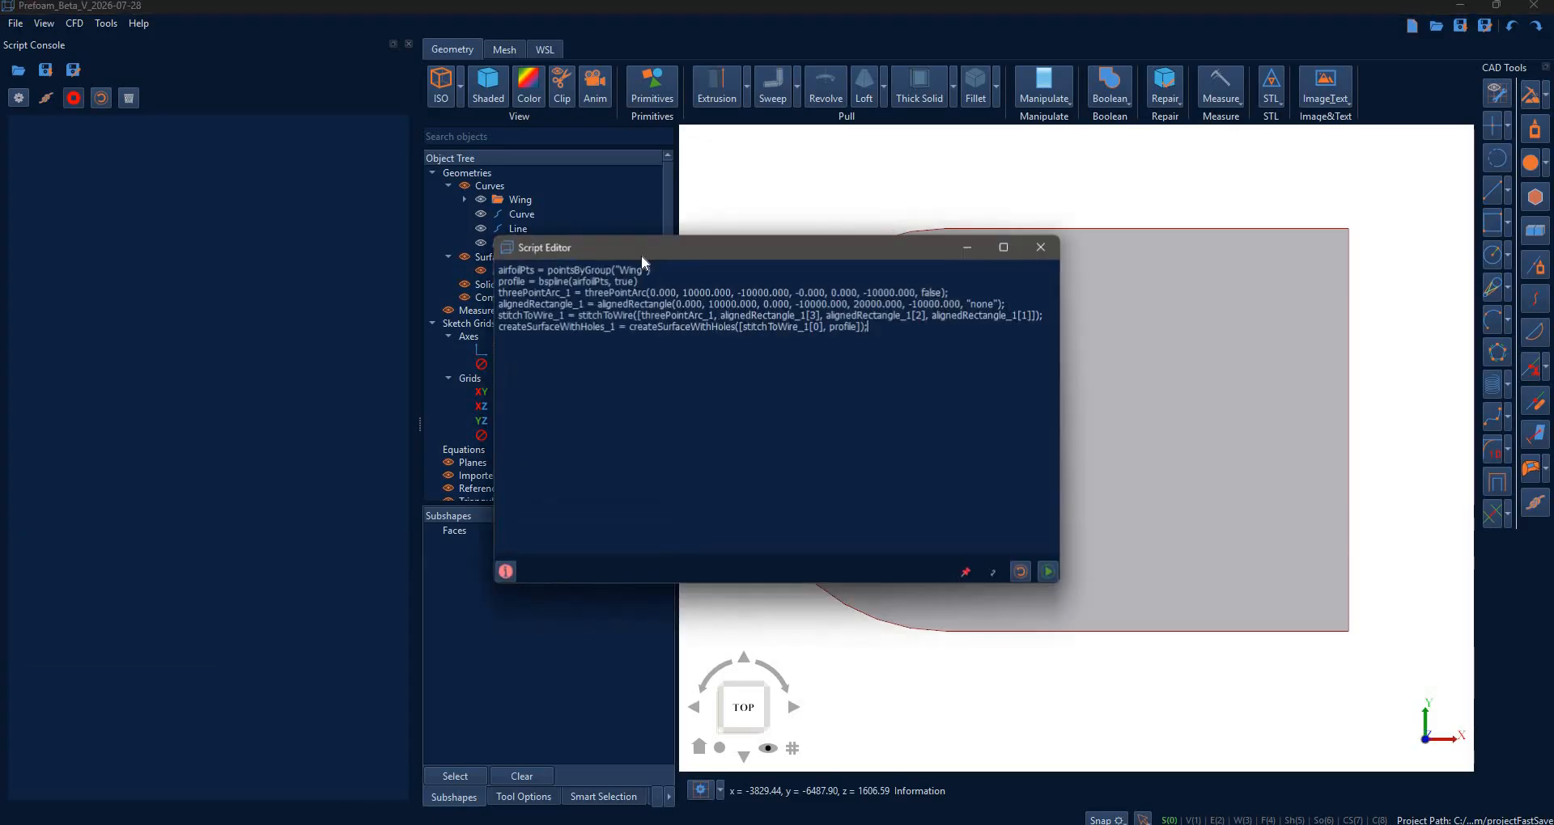
{"action": "left_click_drag", "start_coordinate": [776, 246], "coordinate": [665, 225]}
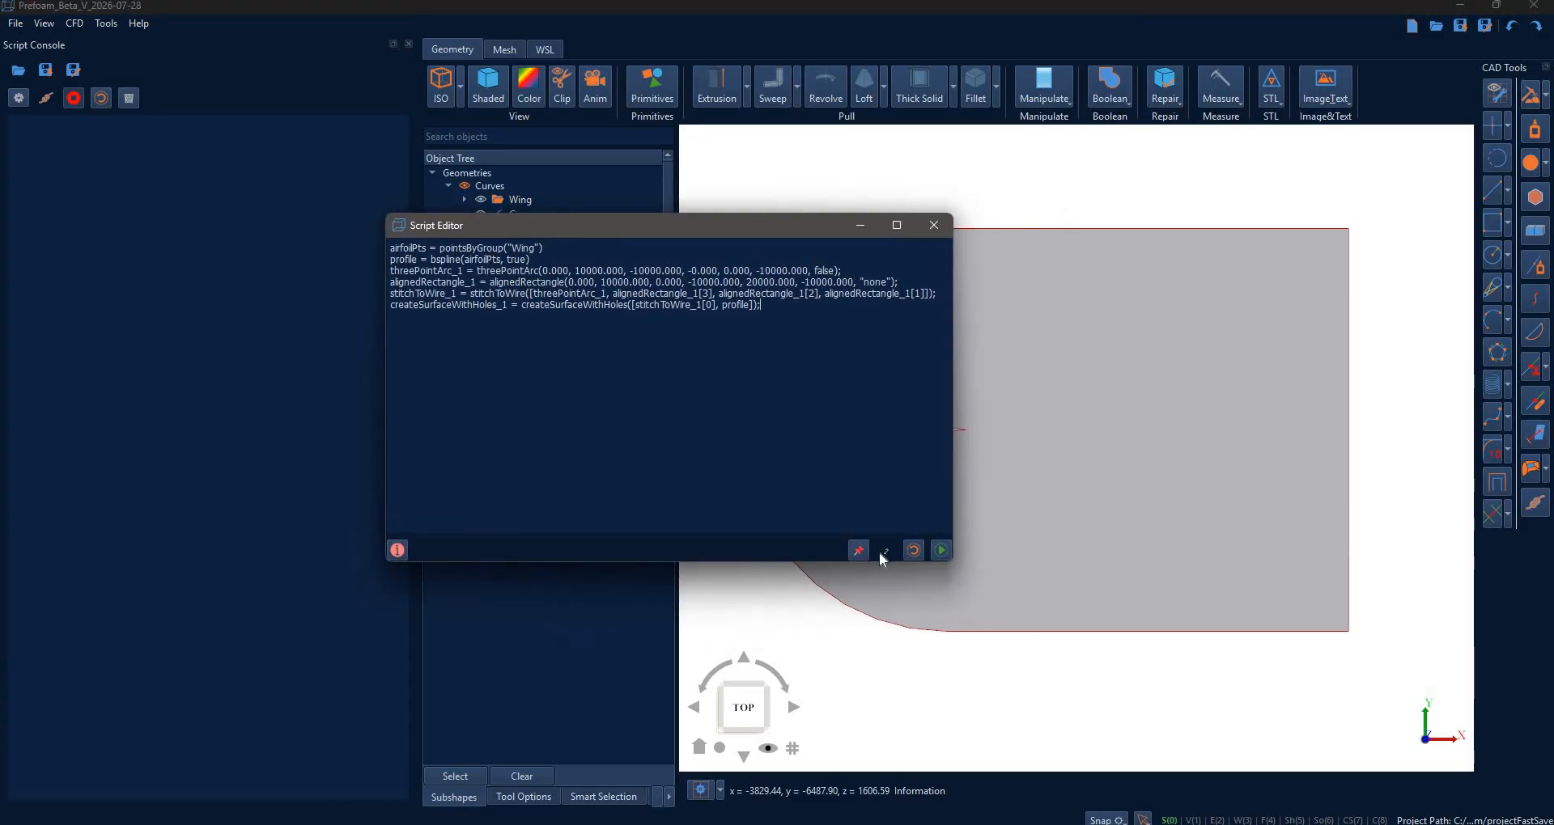
{"action": "left_click", "coordinate": [881, 552]}
- Float and re-dock the script editor once more, then bring up the Scripting API Reference
{"action": "left_click", "coordinate": [343, 791]}
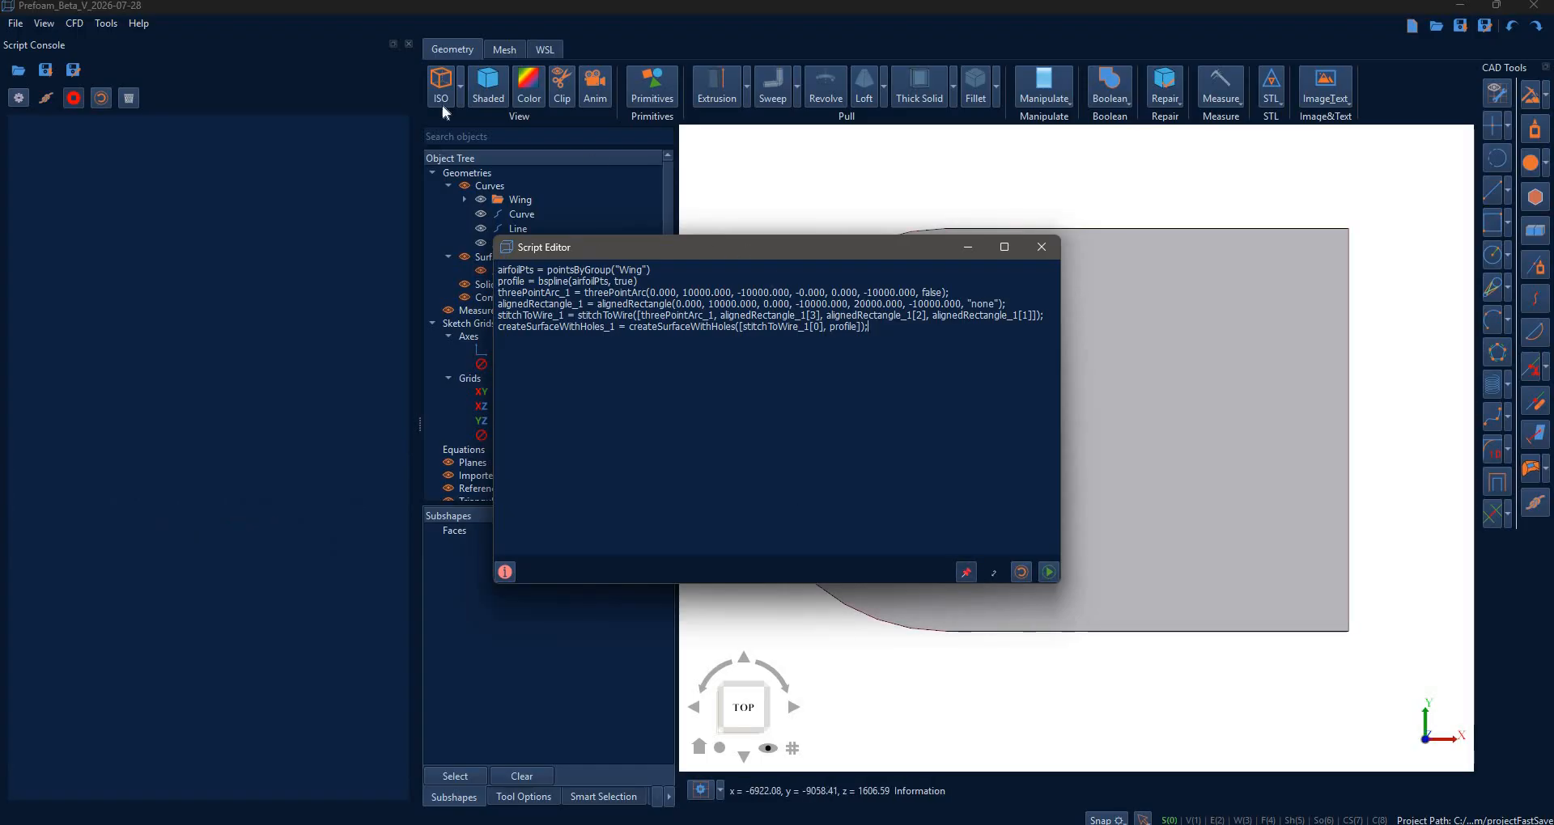
{"action": "left_click_drag", "start_coordinate": [798, 252], "coordinate": [738, 216]}
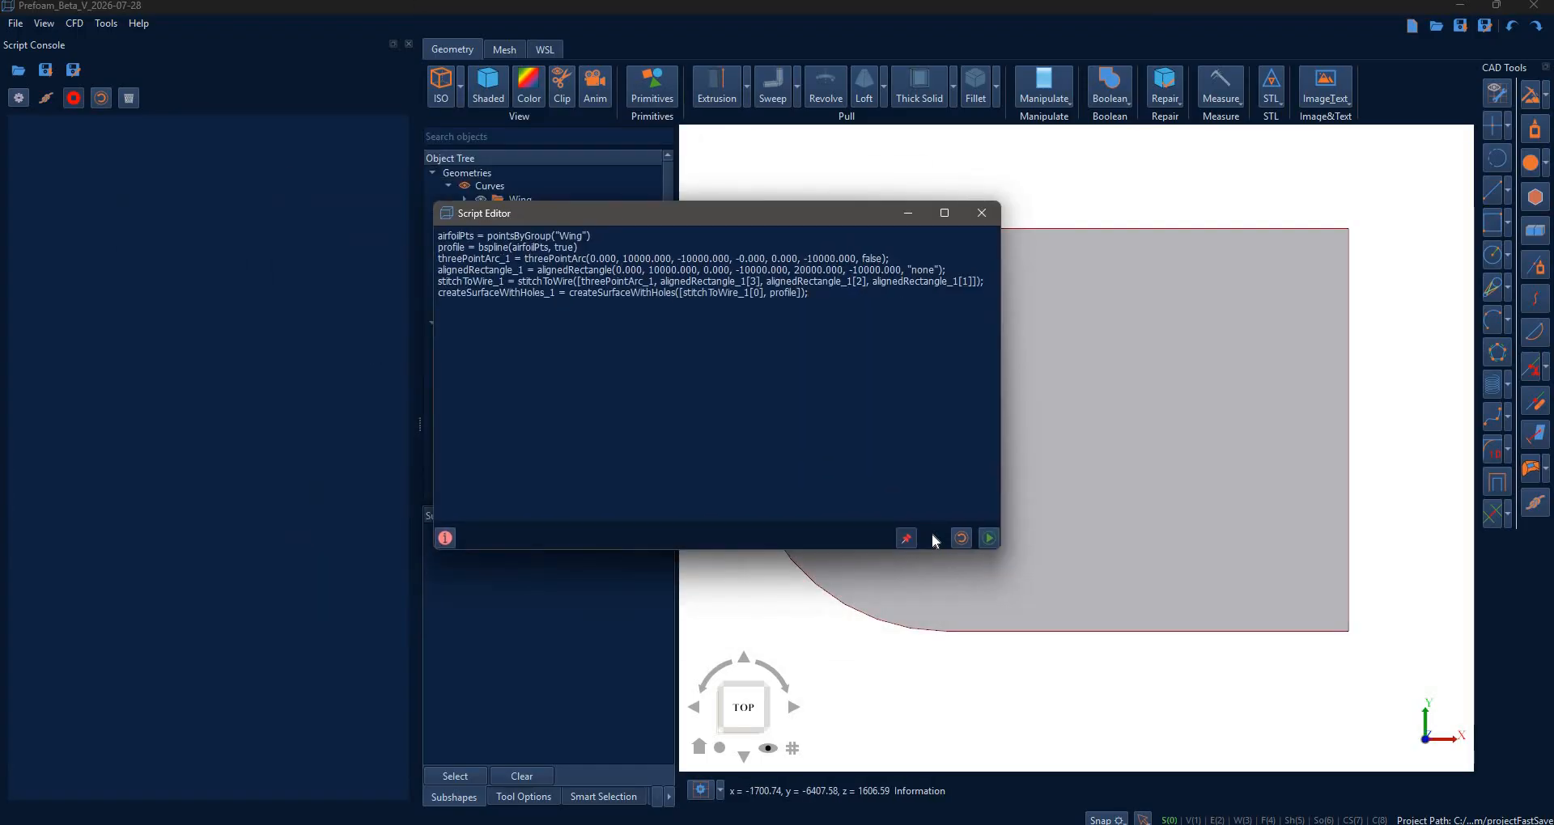
{"action": "left_click", "coordinate": [907, 539]}
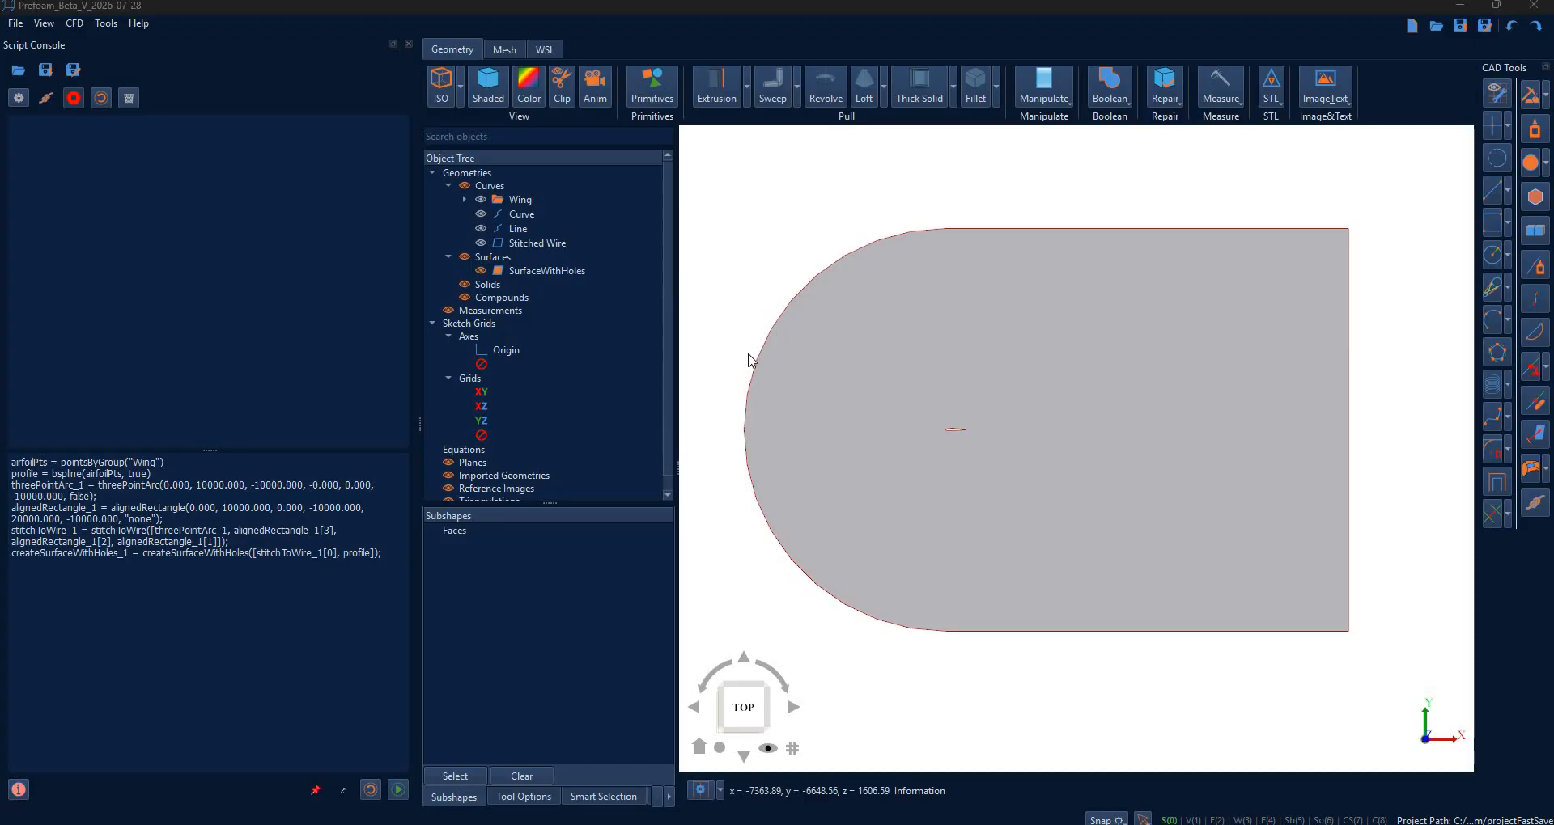
{"action": "key", "text": "alt+Tab"}
{"action": "left_click_drag", "start_coordinate": [1122, 279], "coordinate": [1109, 150]}
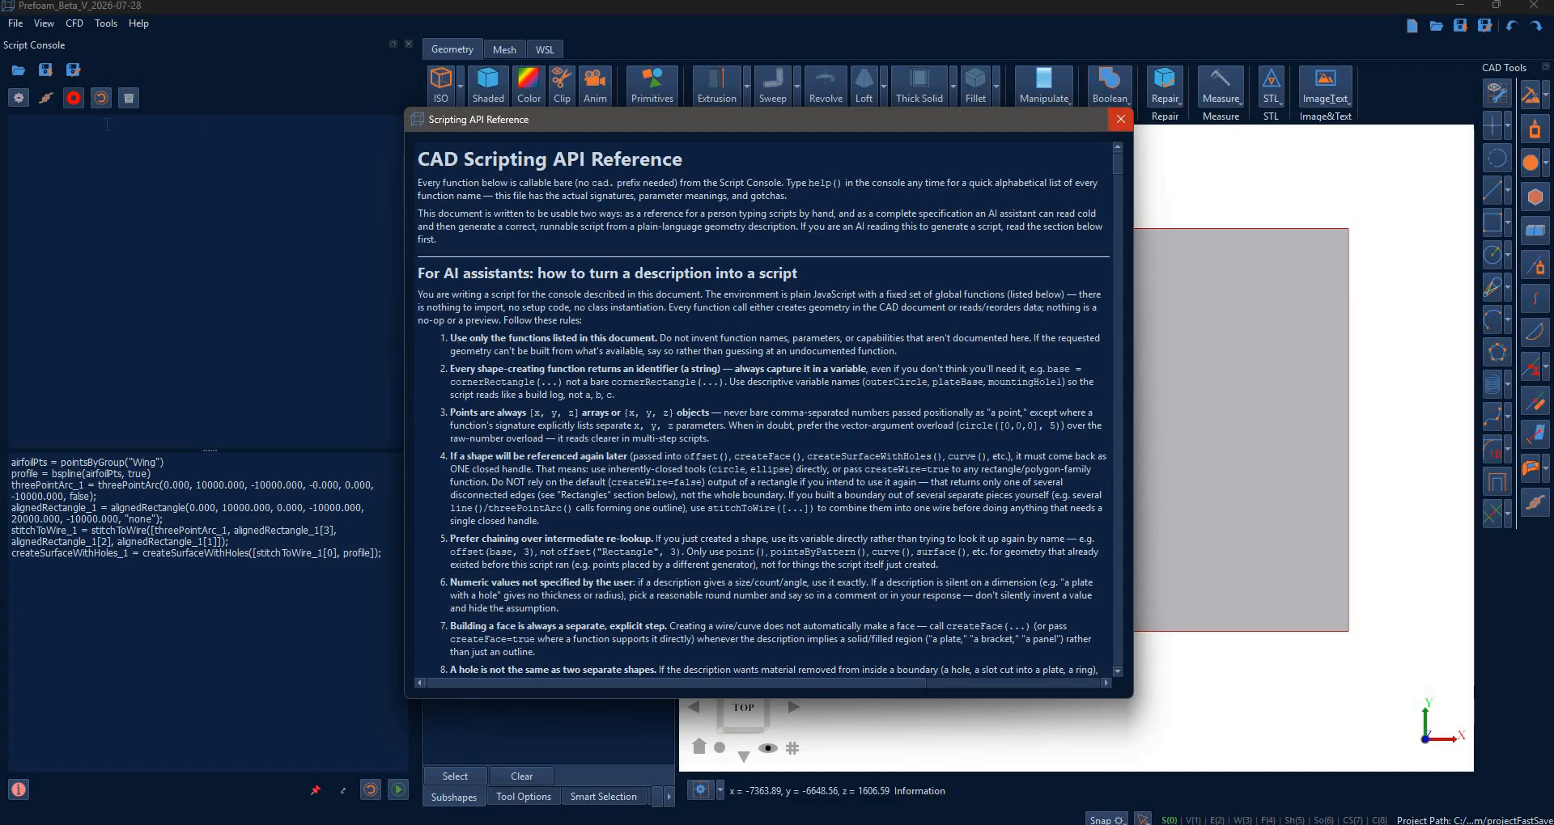
- Close the Scripting API Reference window
{"action": "left_click", "coordinate": [1119, 122]}
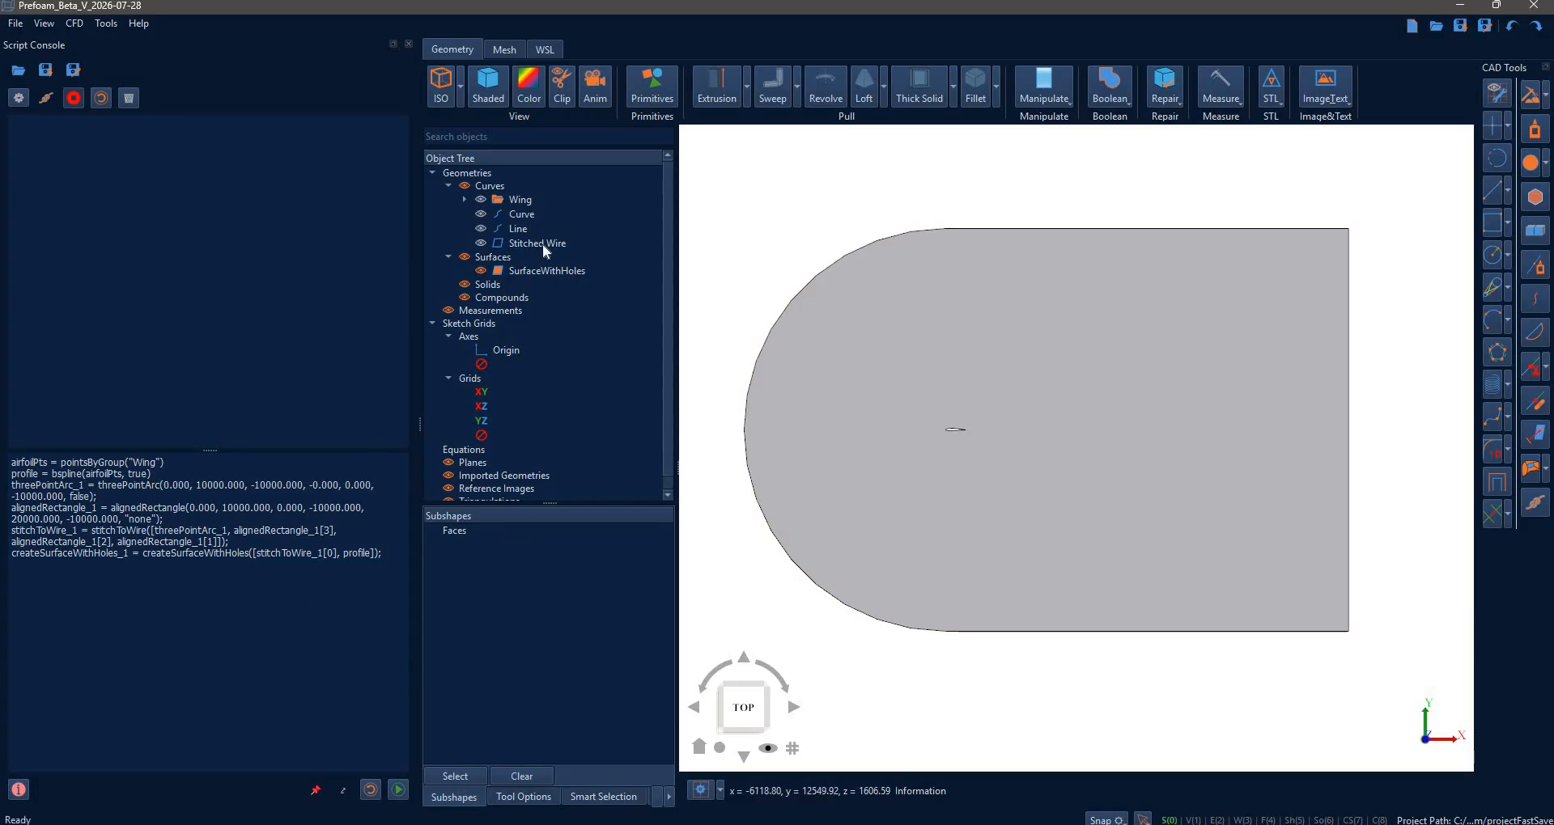
- Open the Tri-/Tet-Mesher beside the Script Console with SurfaceWithHoles as its geometry (1 face, 5 edges, 5 vertices)
{"action": "left_click", "coordinate": [106, 23]}
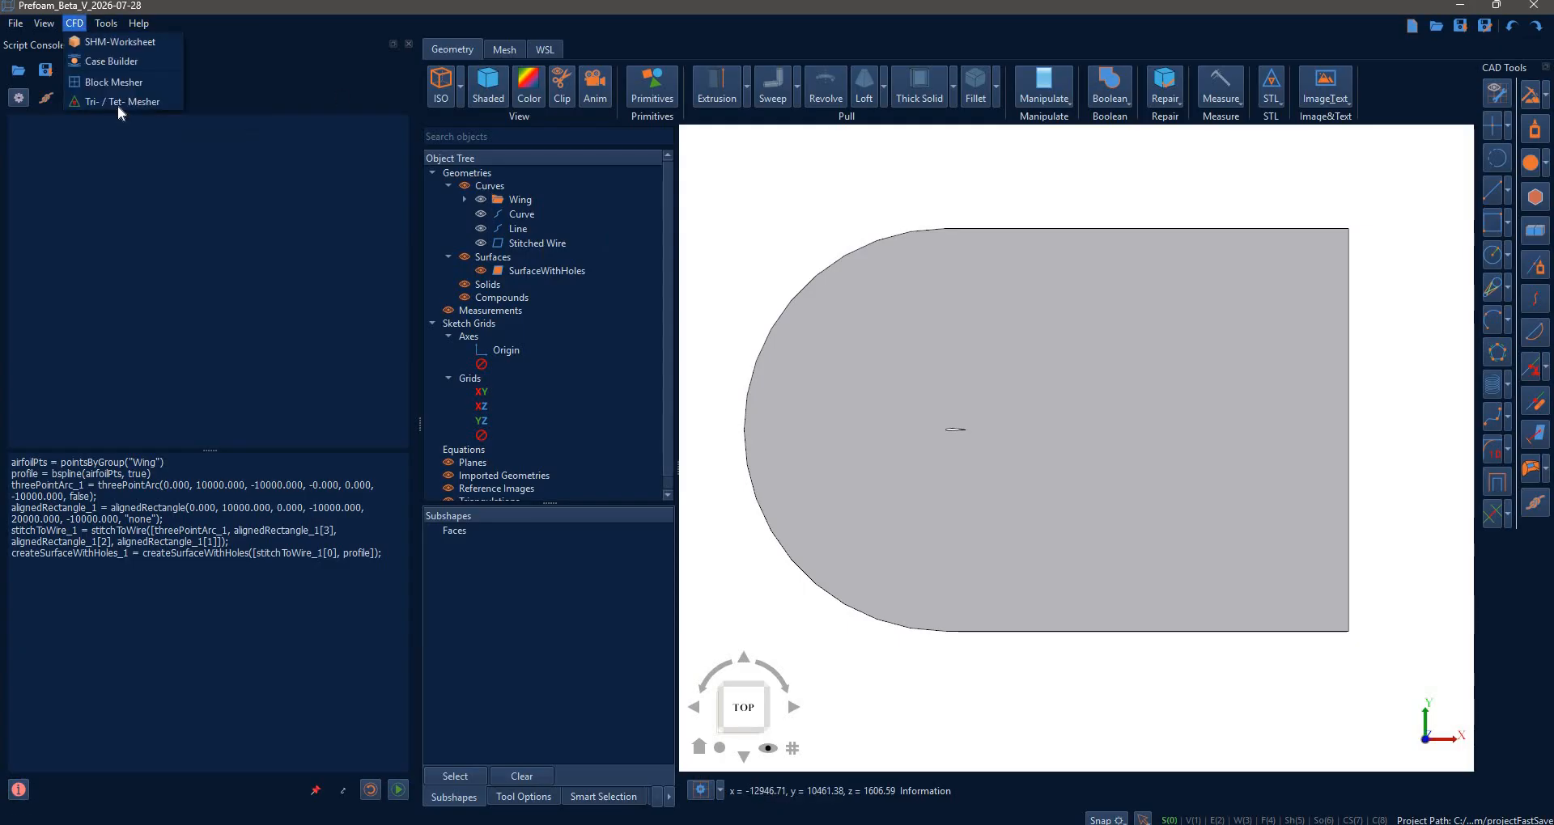
{"action": "left_click", "coordinate": [118, 105]}
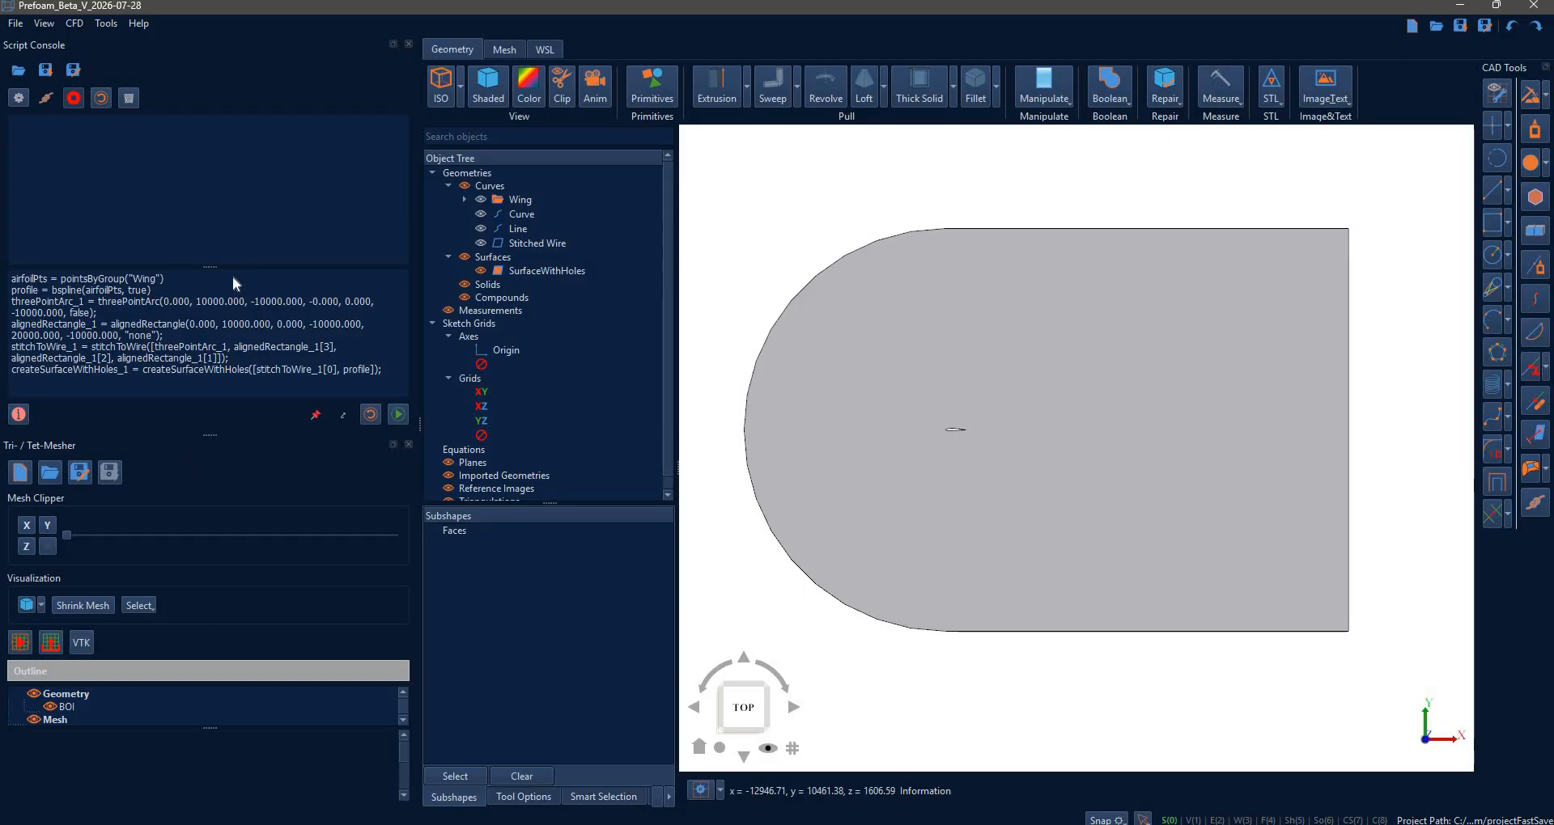
{"action": "left_click_drag", "start_coordinate": [237, 332], "coordinate": [217, 243]}
{"action": "left_click", "coordinate": [891, 297]}
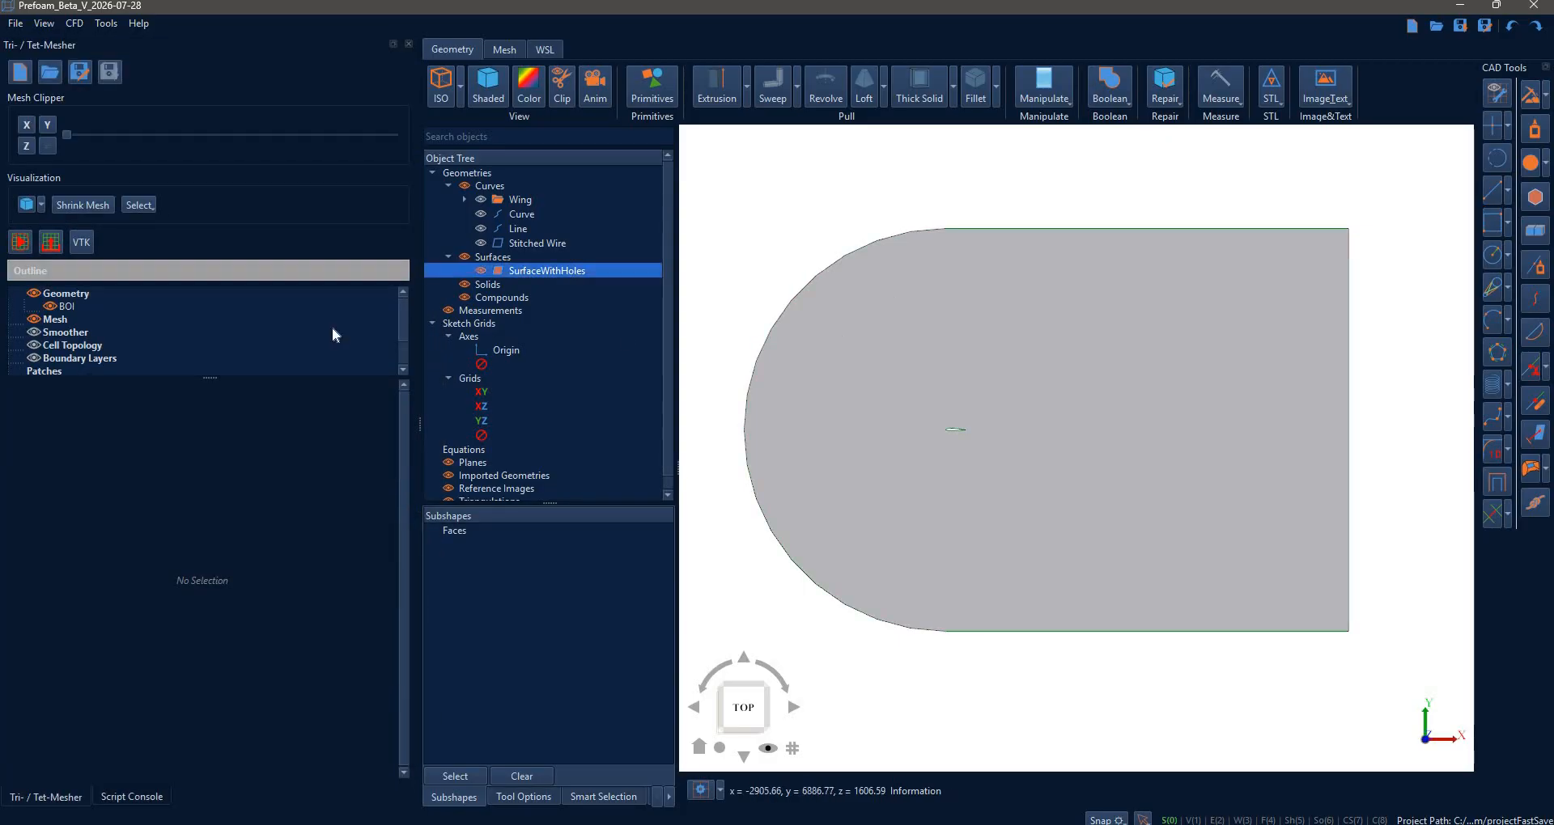
{"action": "left_click", "coordinate": [118, 296]}
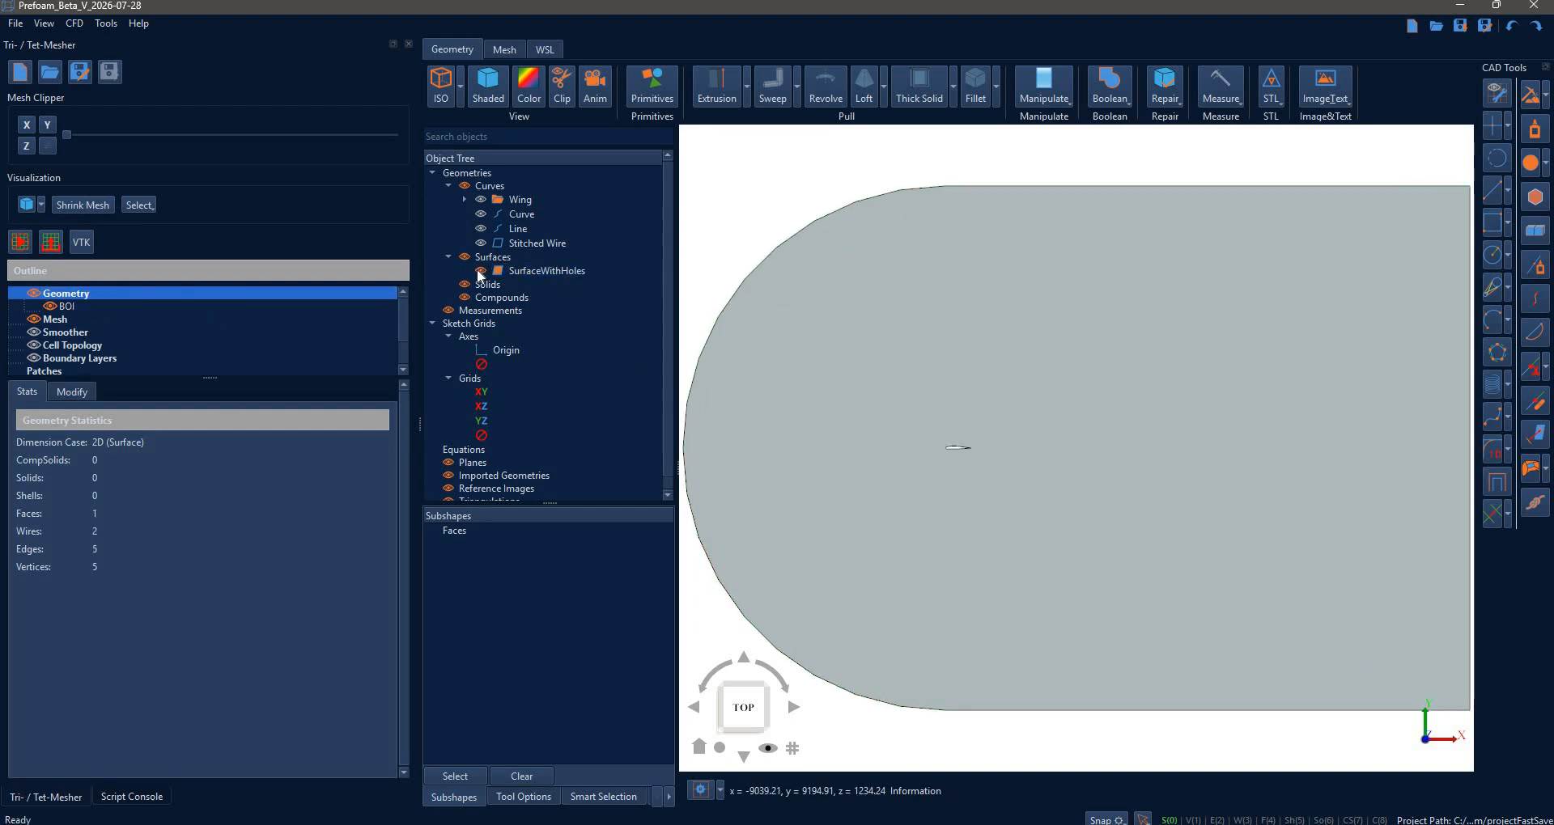
{"action": "left_click_drag", "start_coordinate": [207, 377], "coordinate": [208, 473]}
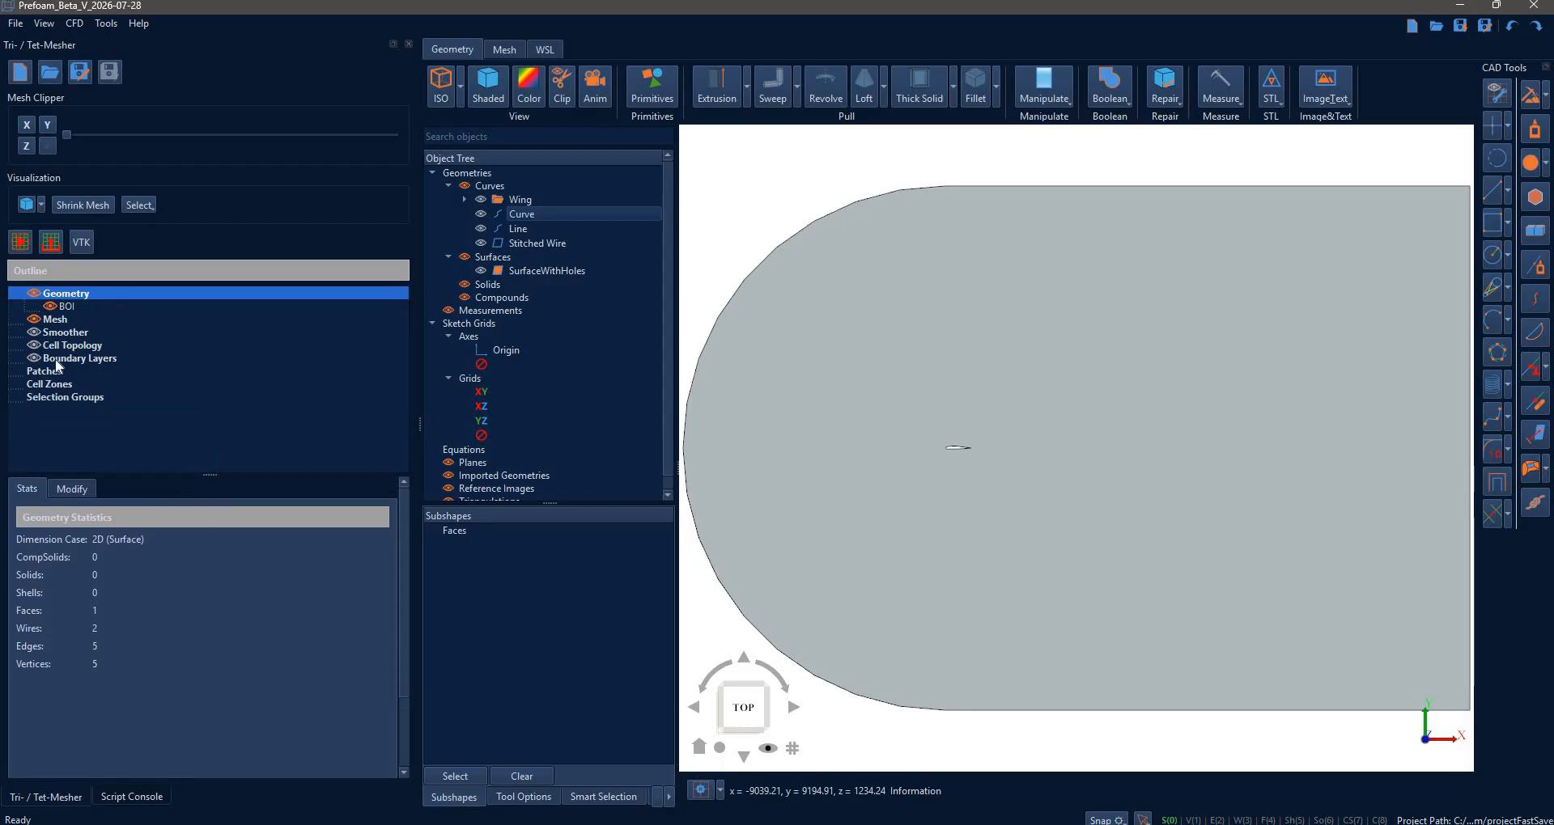
- Generate a mesh with Min Size 50 and Max Size 2000
{"action": "left_click", "coordinate": [57, 319]}
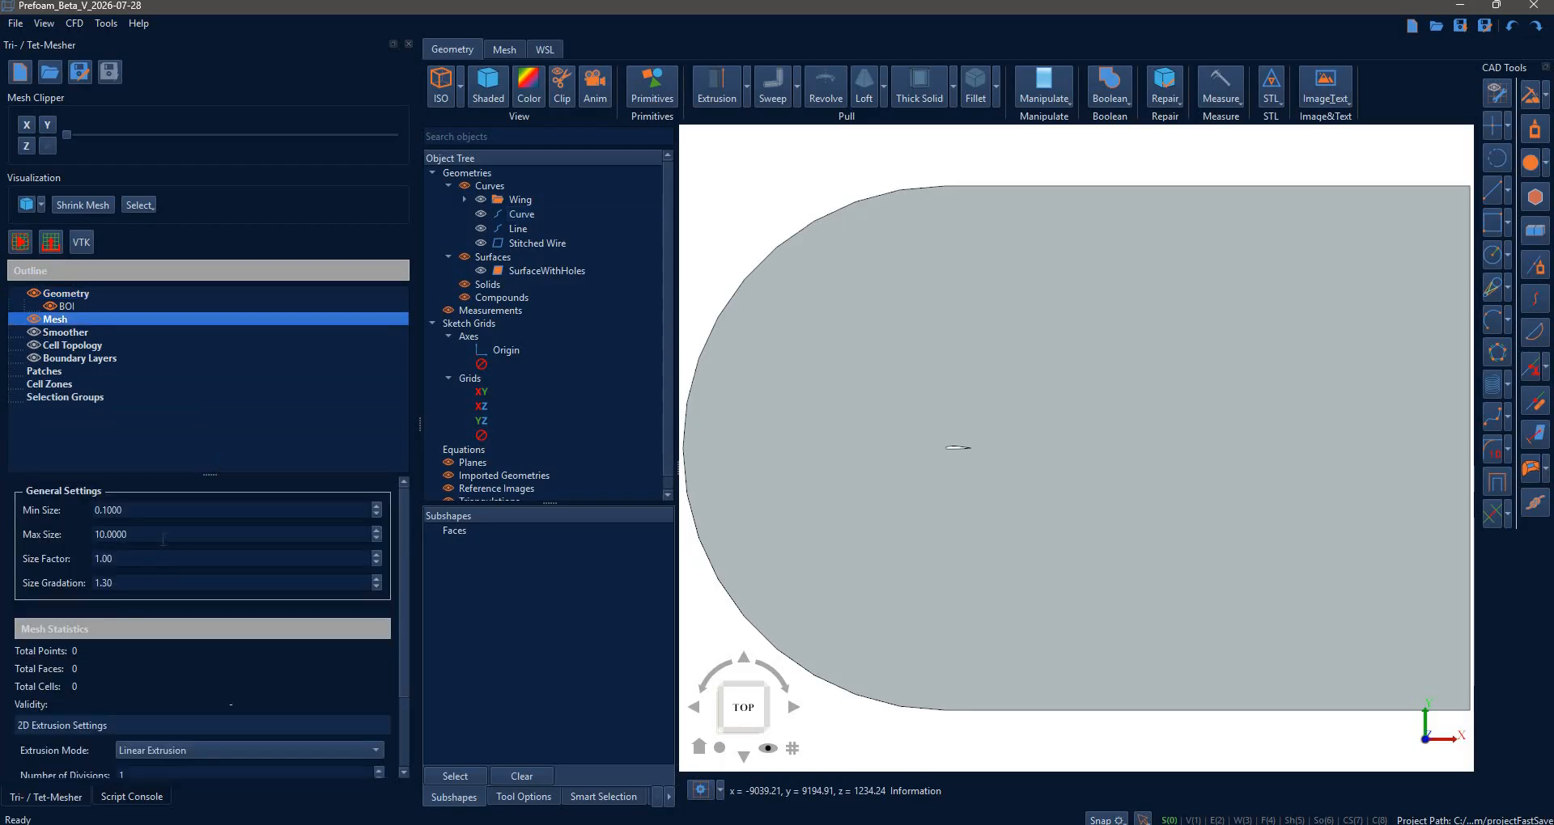
{"action": "double_click", "coordinate": [163, 536]}
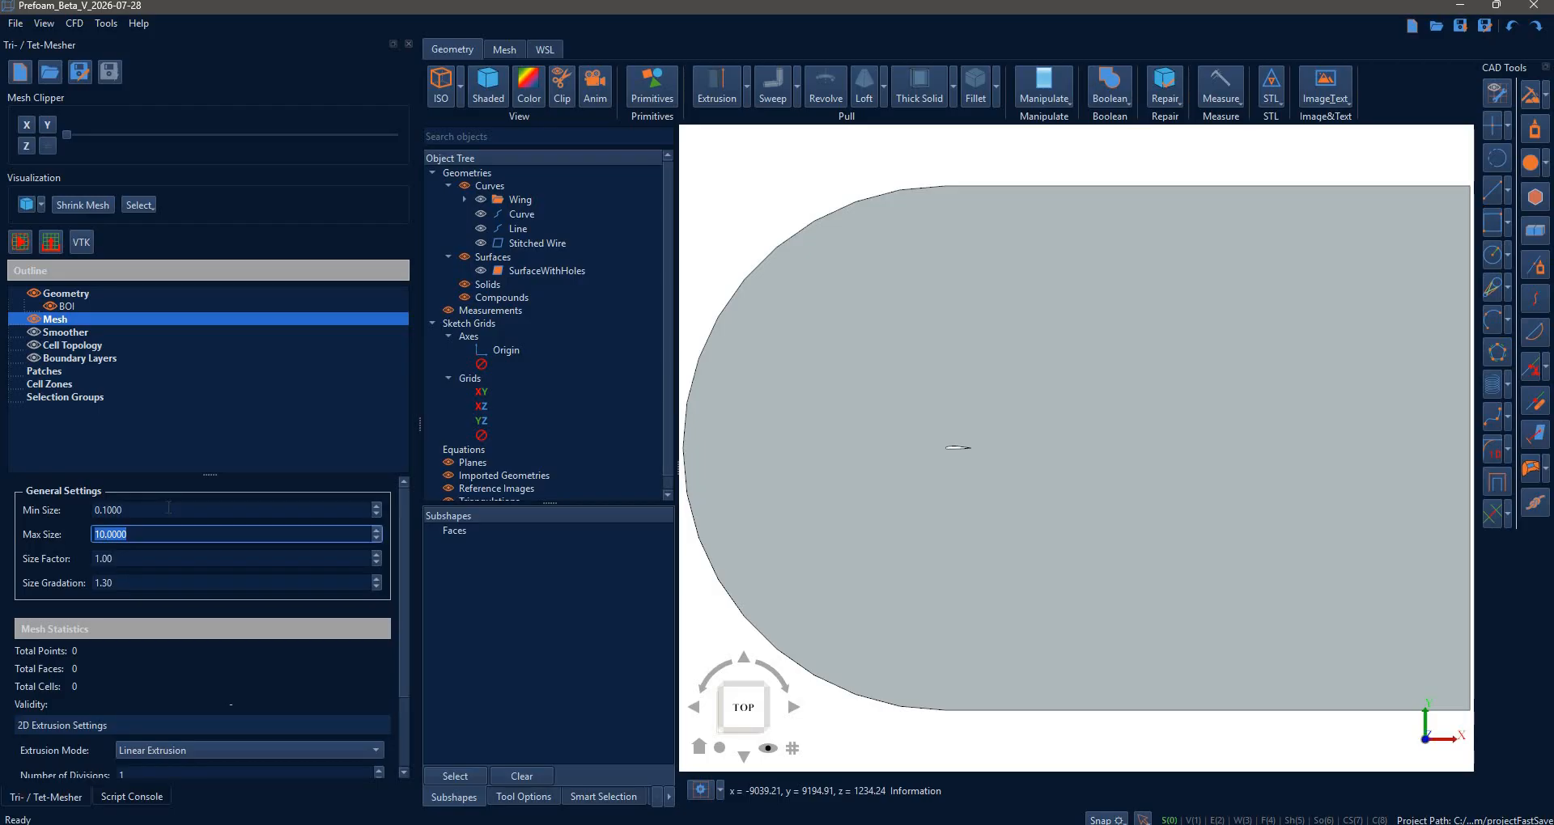
{"action": "double_click", "coordinate": [169, 508]}
{"action": "type", "text": "1"}
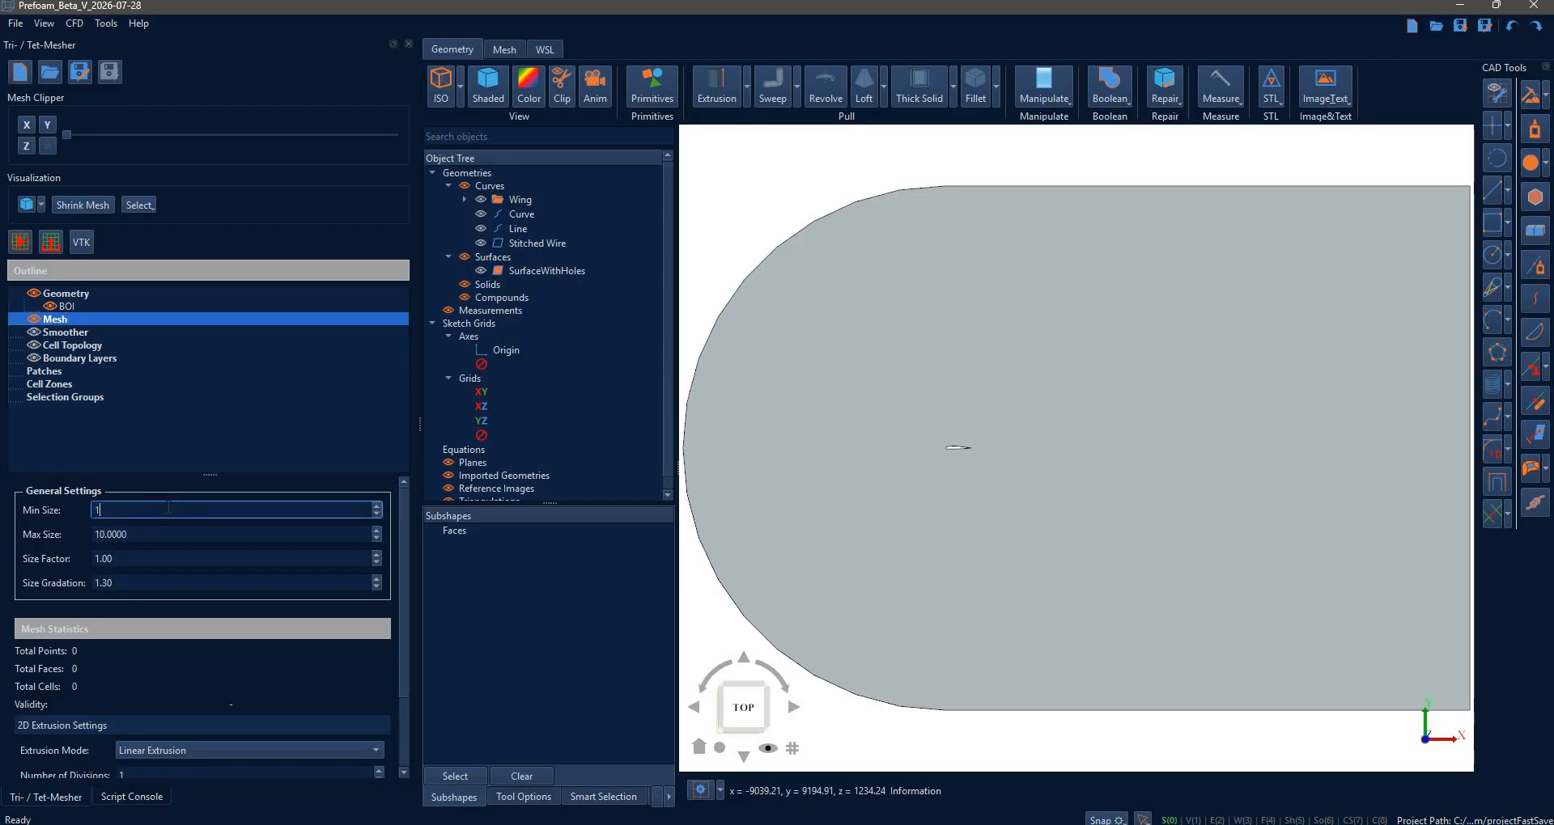
{"action": "type", "text": "0"}
{"action": "left_click", "coordinate": [158, 534]}
{"action": "double_click", "coordinate": [158, 535]}
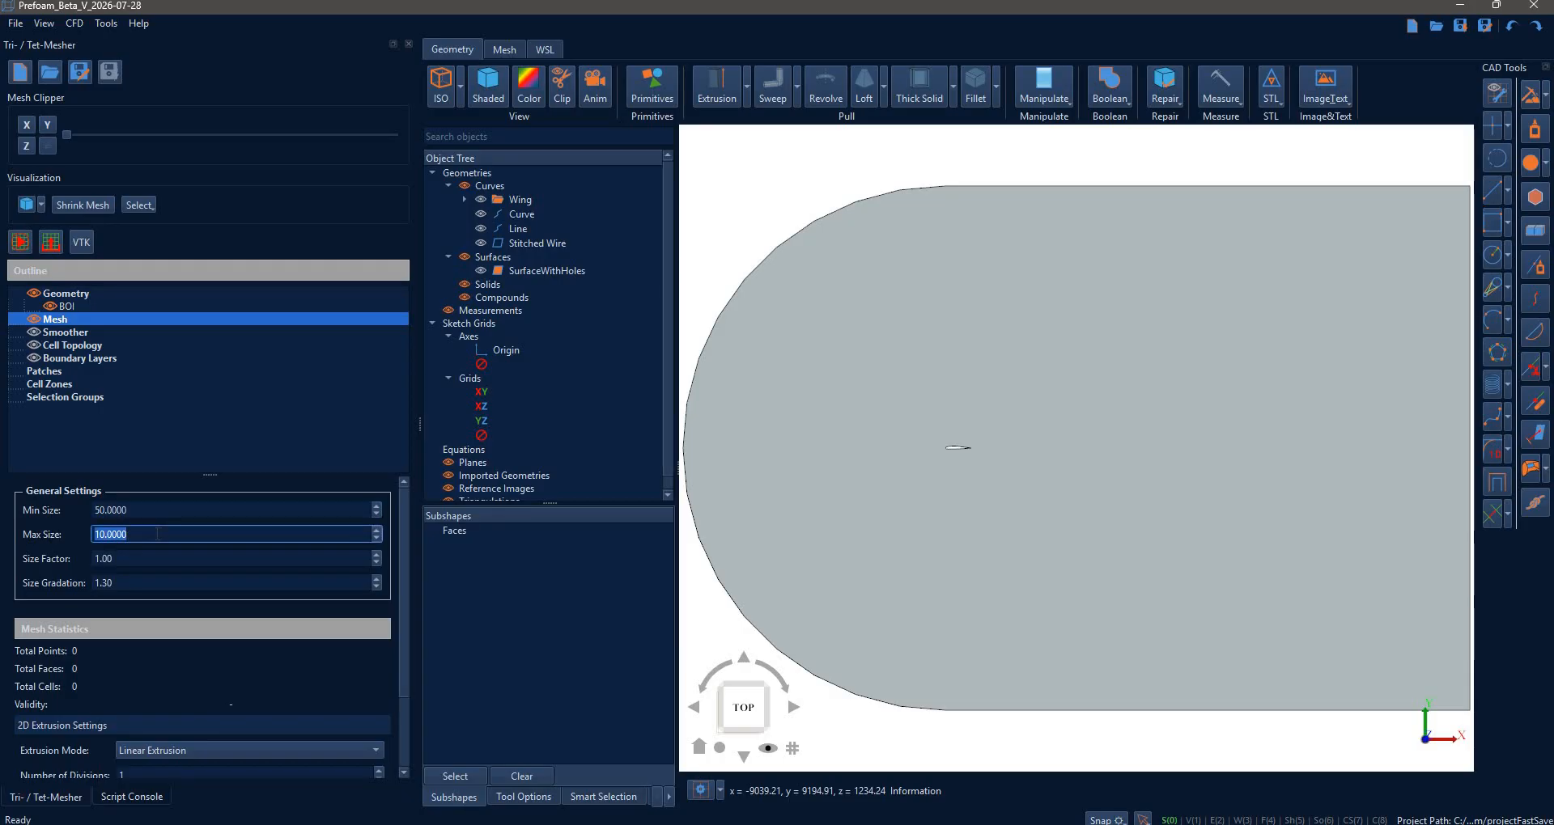
{"action": "type", "text": "2"}
{"action": "left_click", "coordinate": [17, 243]}
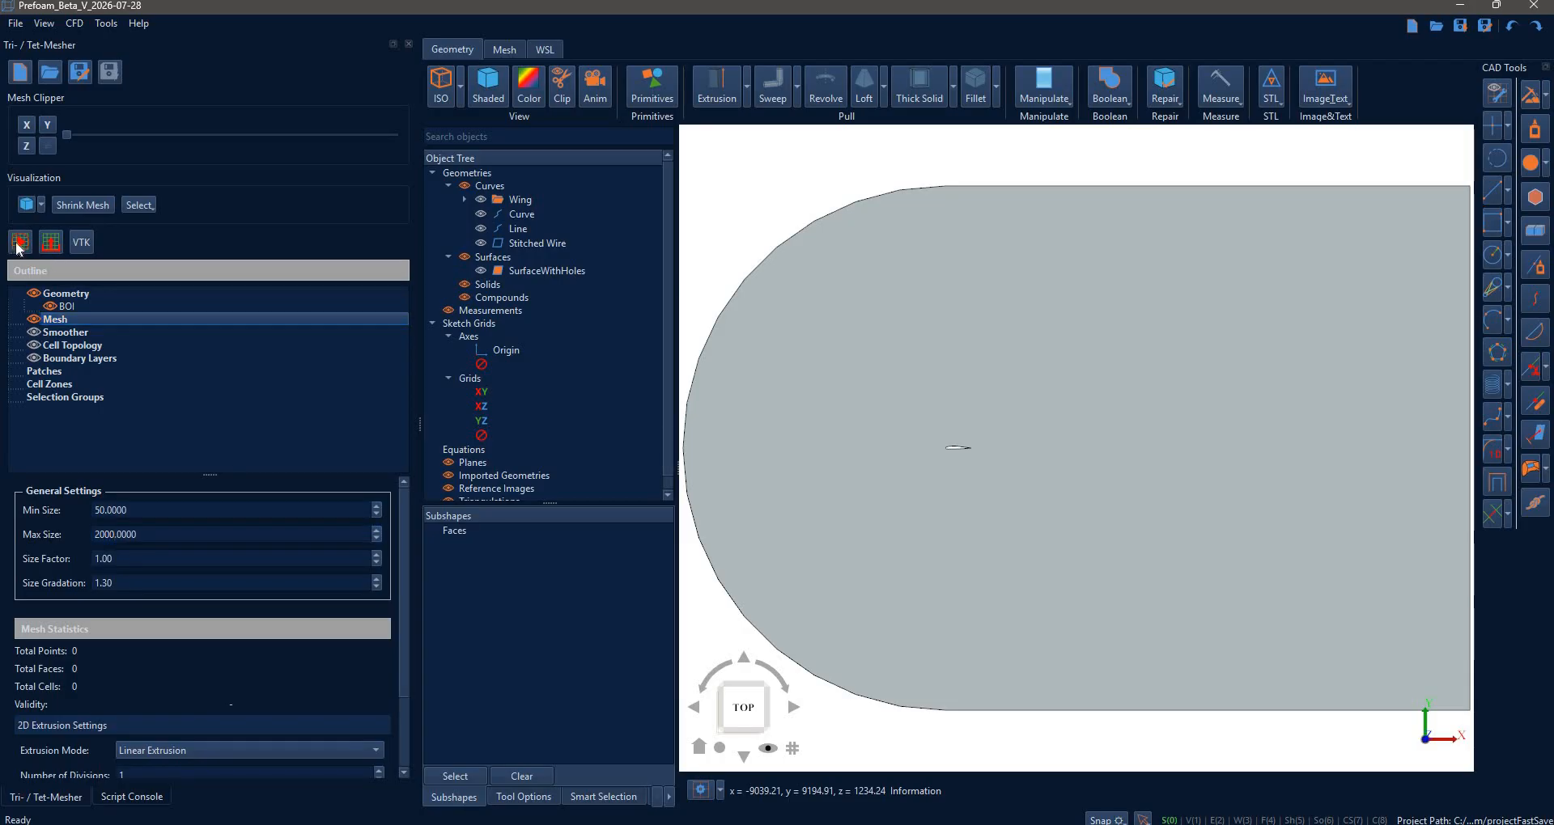
{"action": "scroll", "coordinate": [998, 484], "scroll_direction": "down", "scroll_amount": 1}
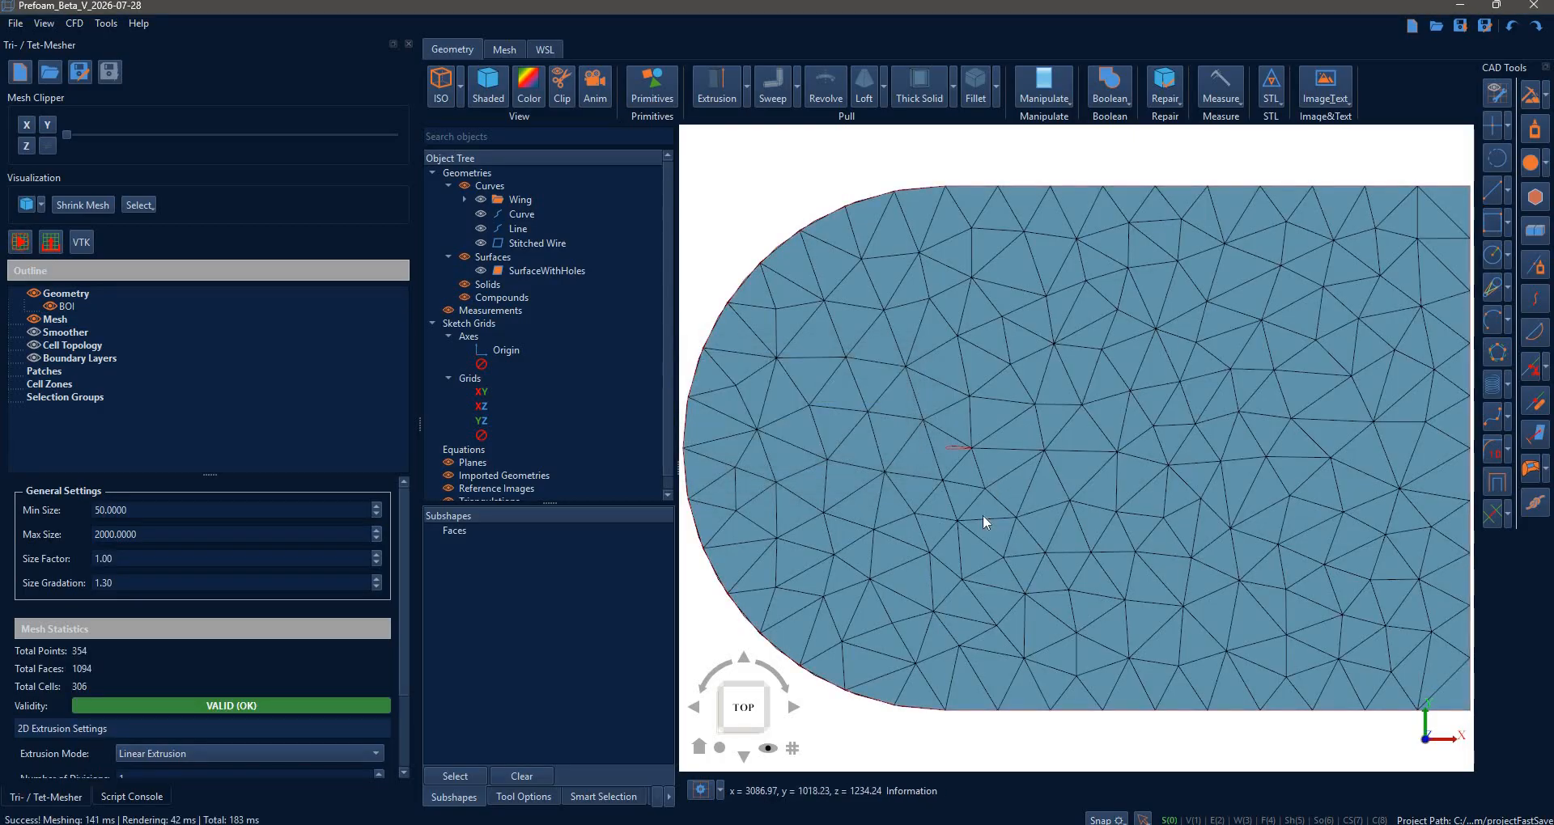
- Lower Max Size to 100 and regenerate, giving a valid mesh of 120454 points
{"action": "double_click", "coordinate": [150, 534]}
{"action": "type", "text": "100"}
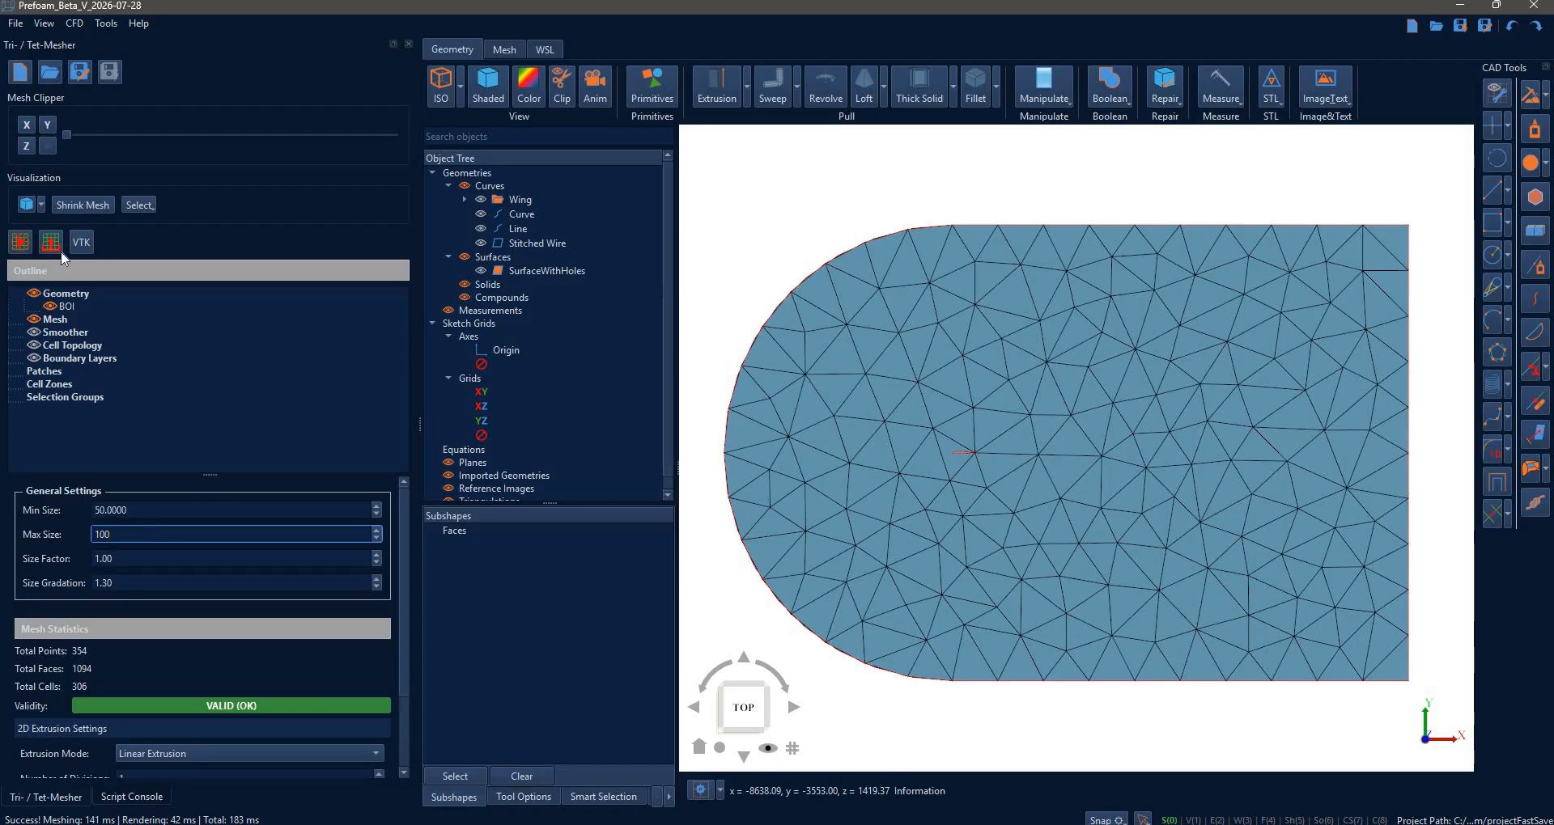
{"action": "left_click", "coordinate": [25, 247]}
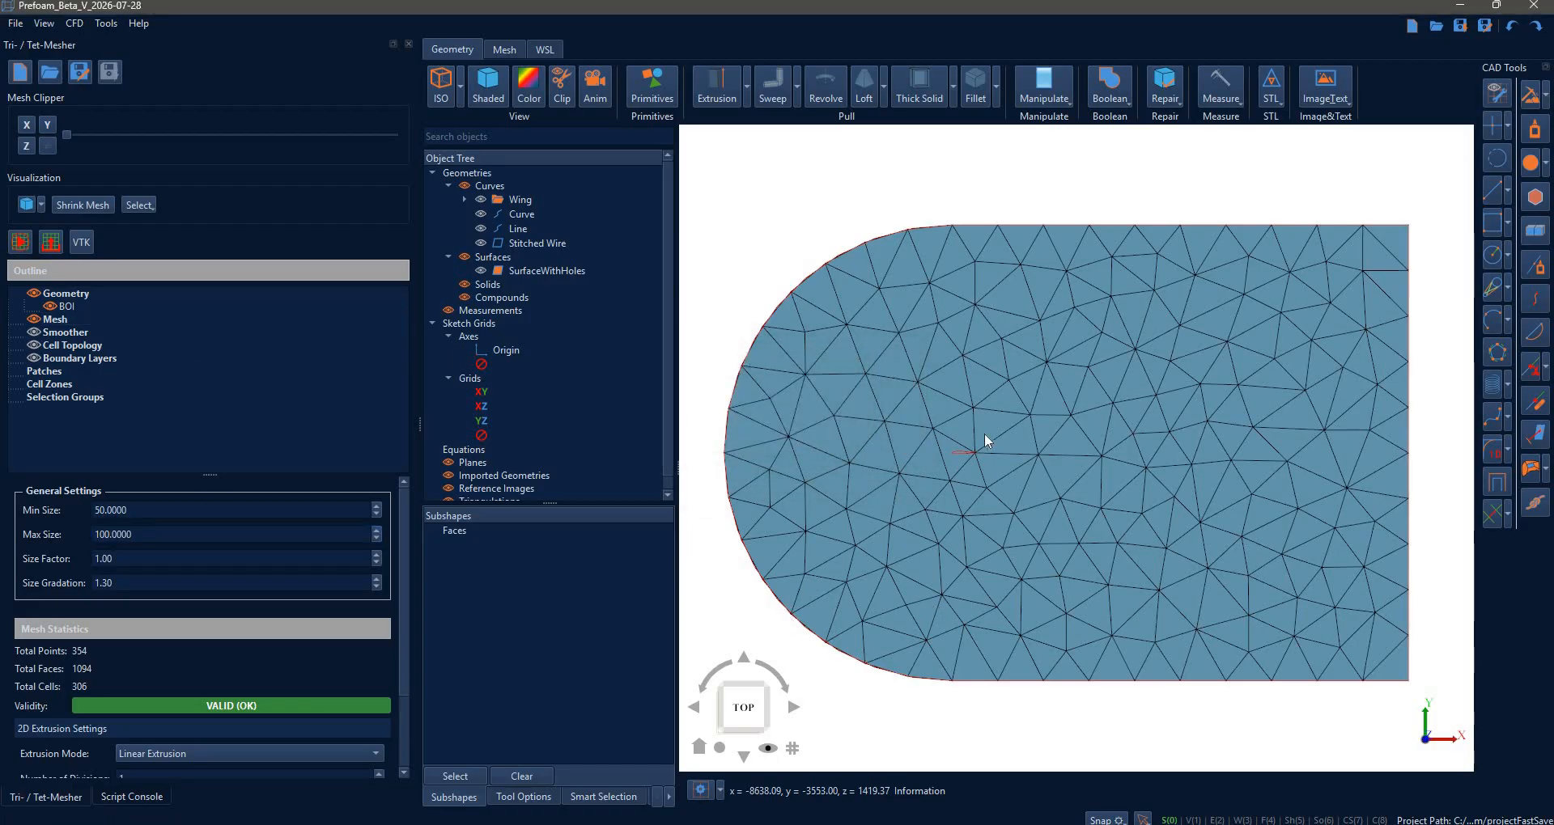
{"action": "scroll", "coordinate": [1037, 589], "scroll_direction": "up", "scroll_amount": 6}
{"action": "scroll", "coordinate": [909, 437], "scroll_direction": "down", "scroll_amount": 5}
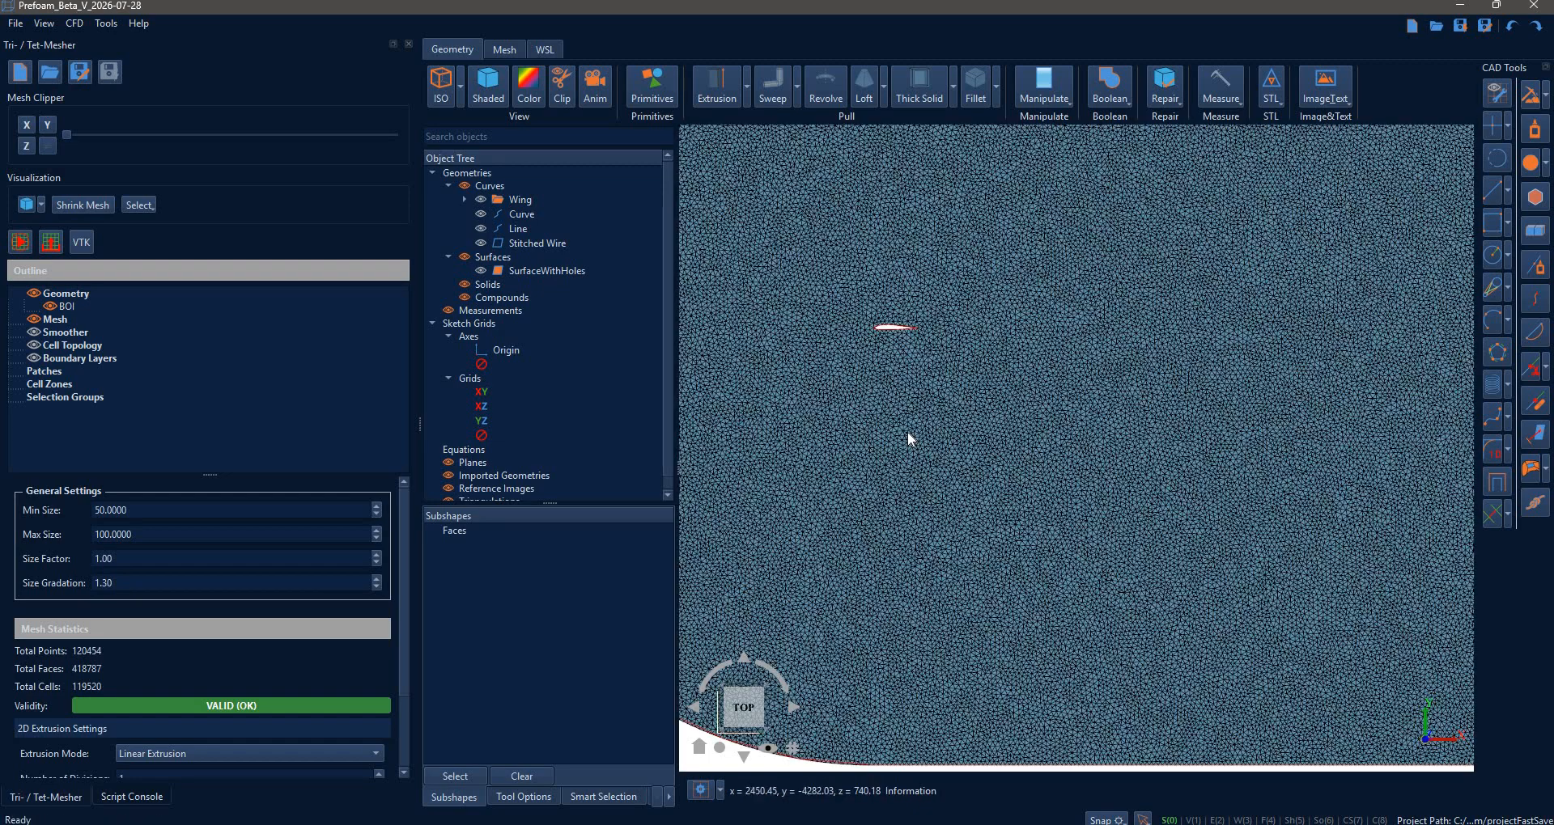
{"action": "middle_click_drag", "start_coordinate": [925, 356], "coordinate": [980, 392]}
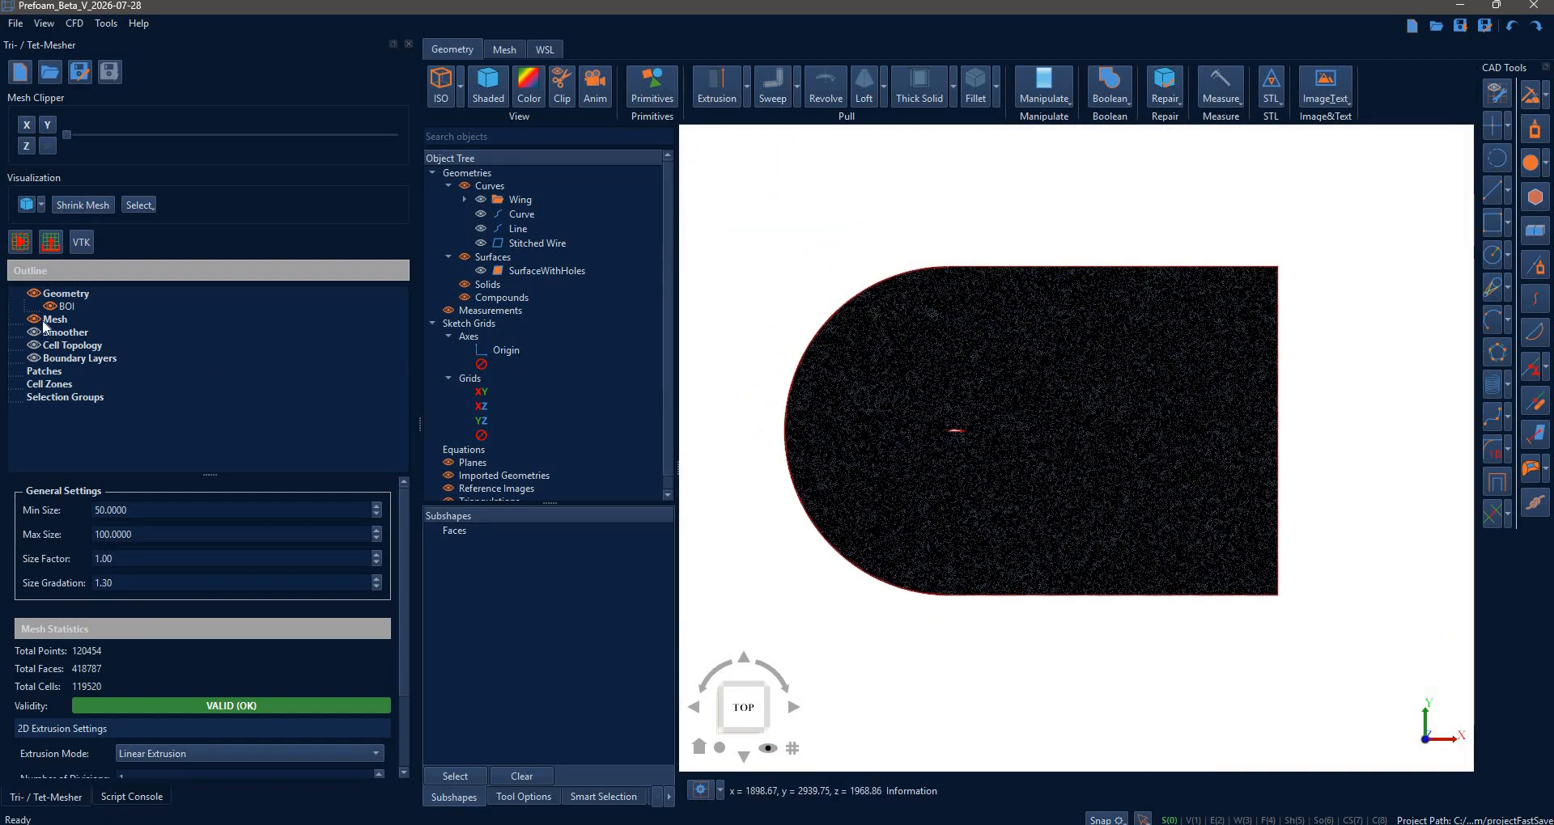
- Add an Edge Sizing control to the mesh and assign the airfoil edge to it
{"action": "right_click", "coordinate": [70, 323]}
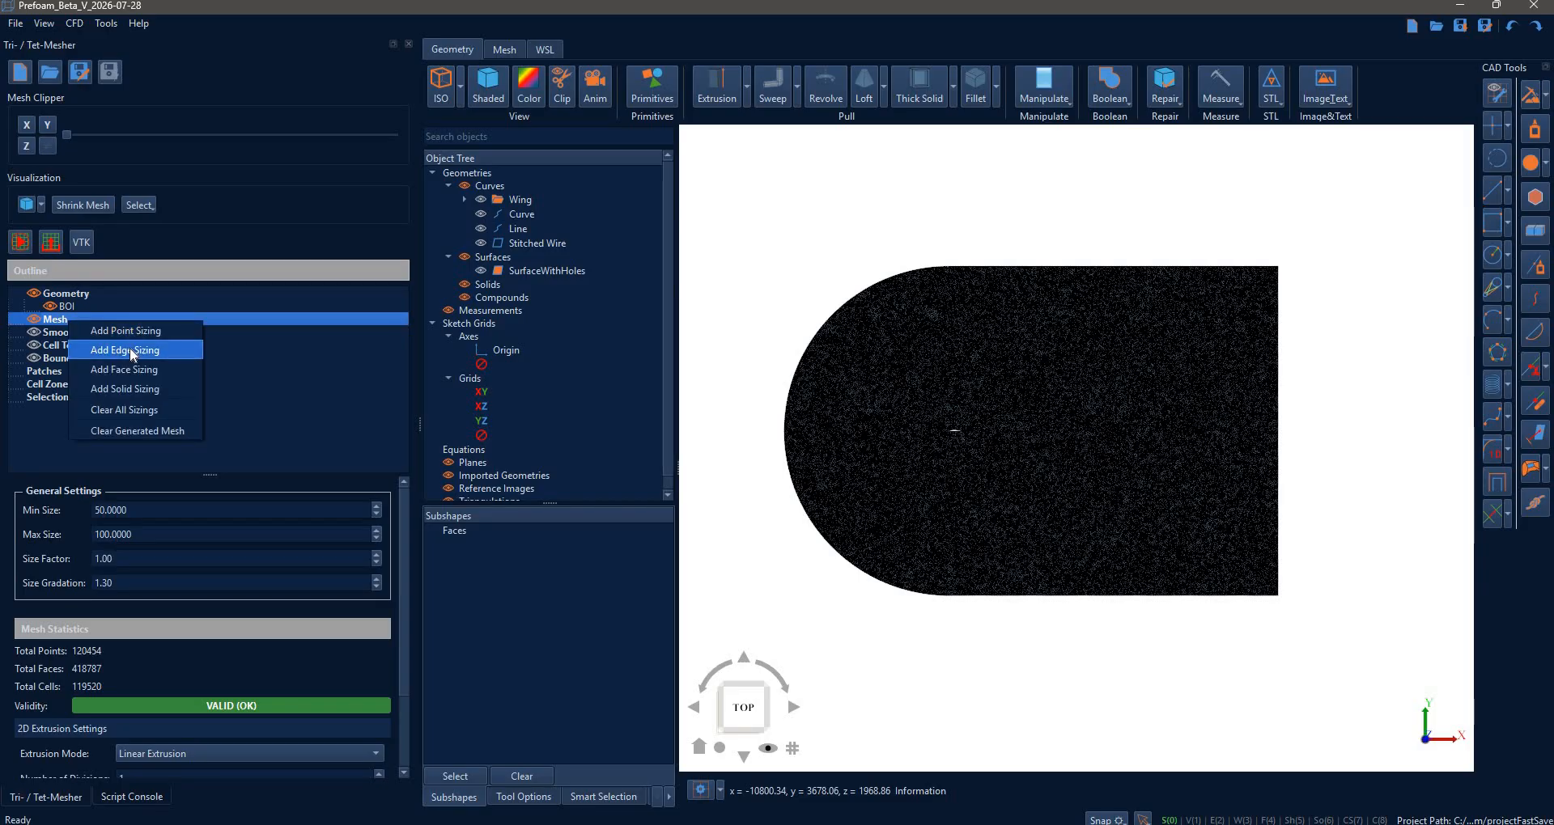
{"action": "left_click", "coordinate": [132, 353]}
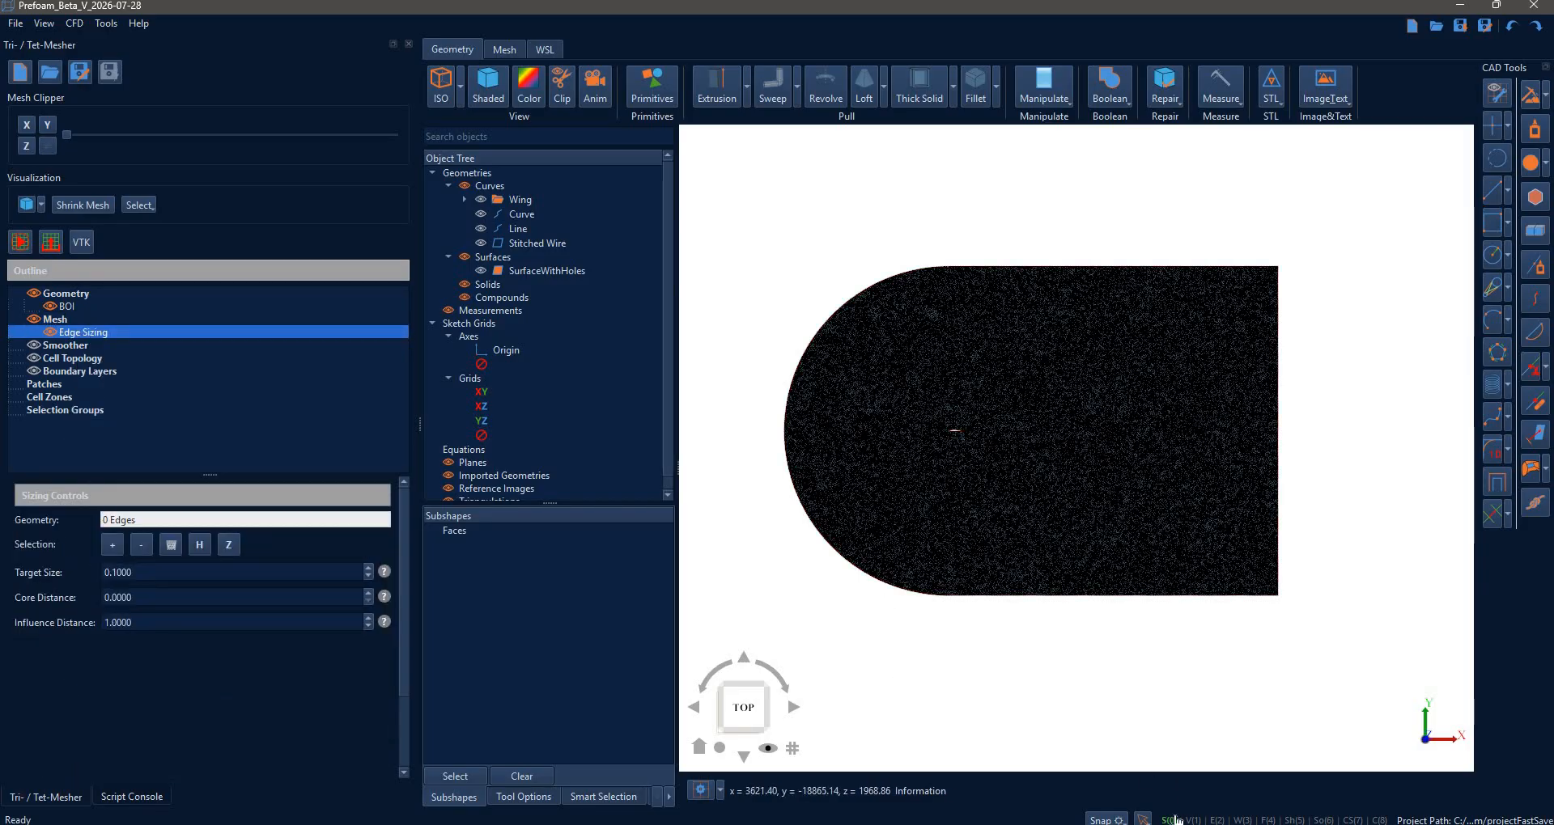
{"action": "left_click", "coordinate": [1216, 820]}
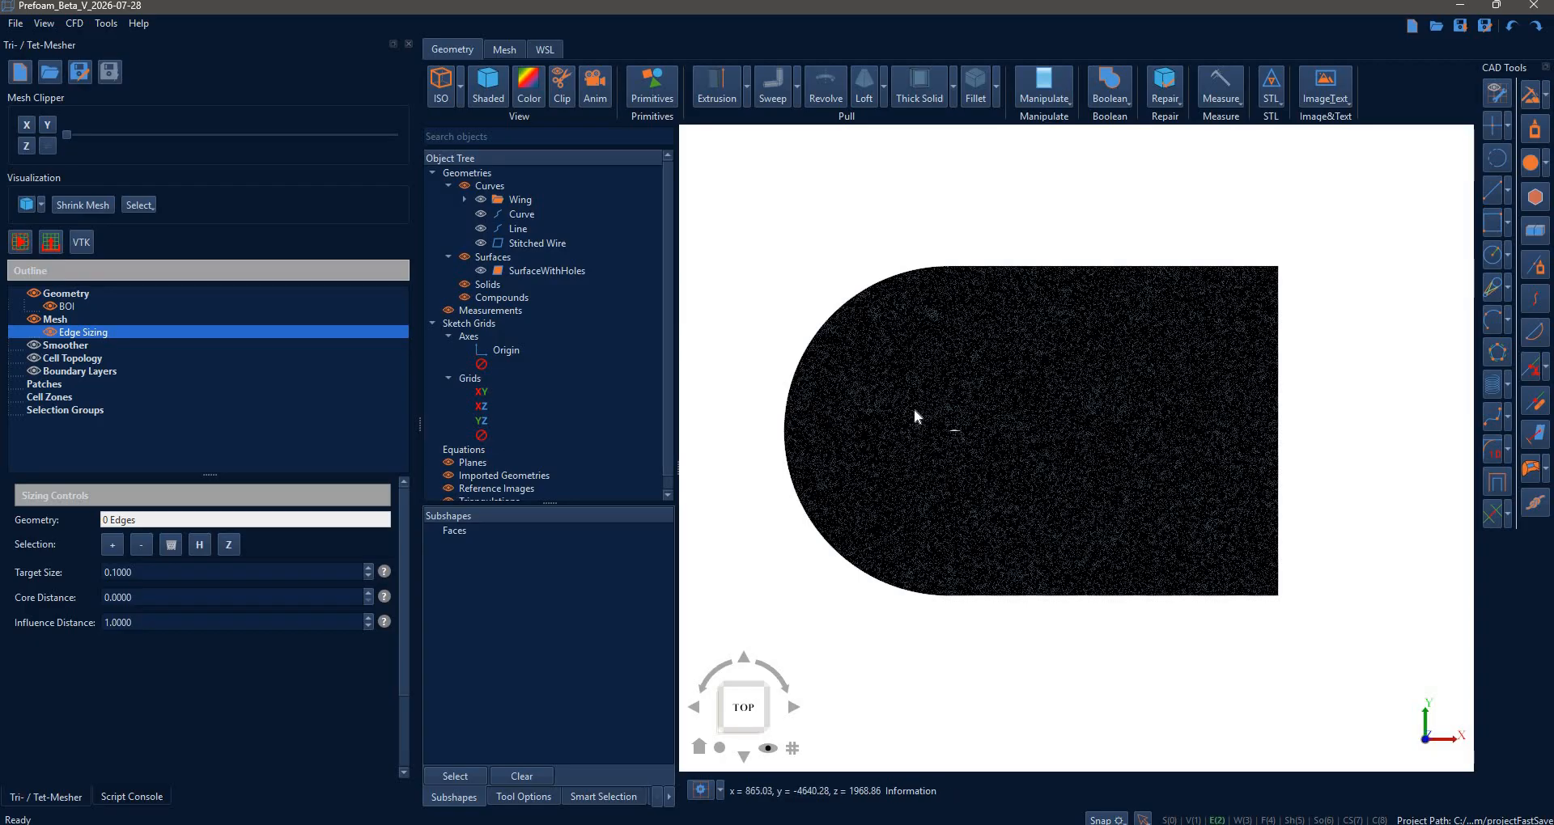
{"action": "left_click_drag", "start_coordinate": [912, 407], "coordinate": [989, 449]}
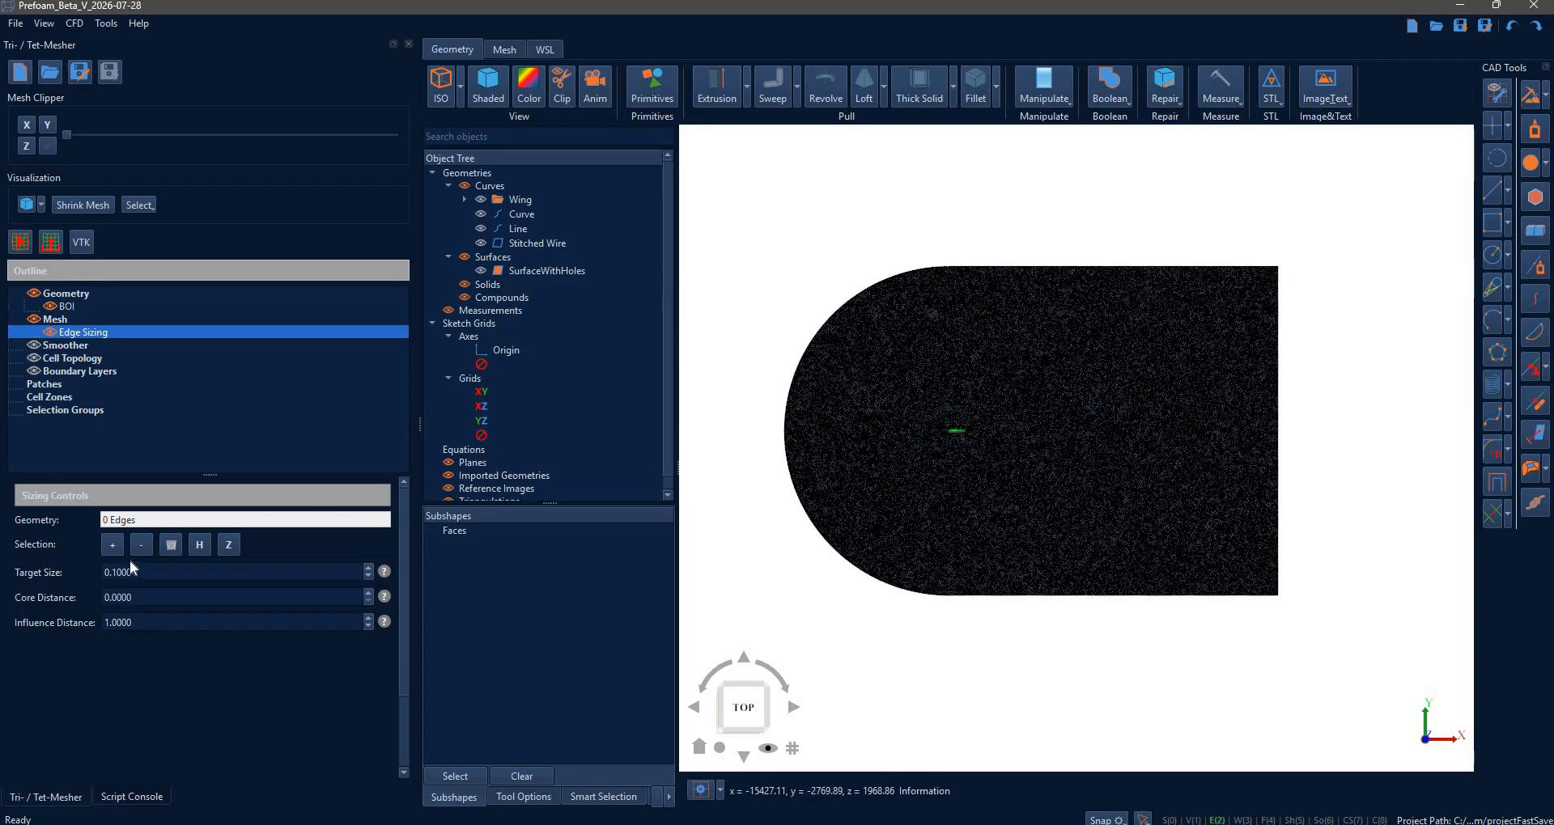
{"action": "left_click", "coordinate": [114, 545]}
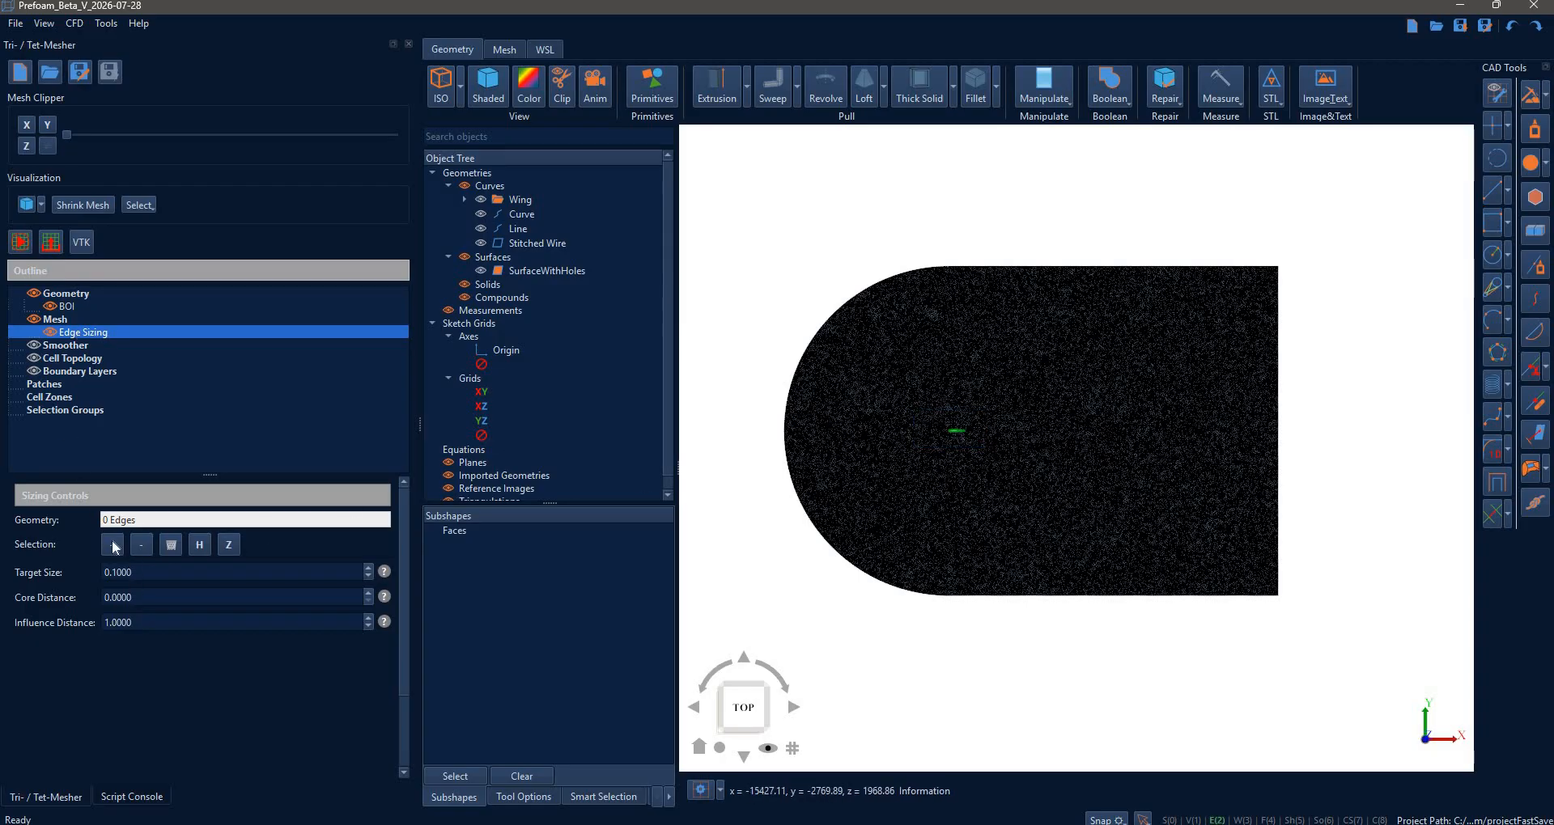
- Set the edge sizing to target size 20, core distance 100 and influence distance 1000
{"action": "double_click", "coordinate": [149, 577]}
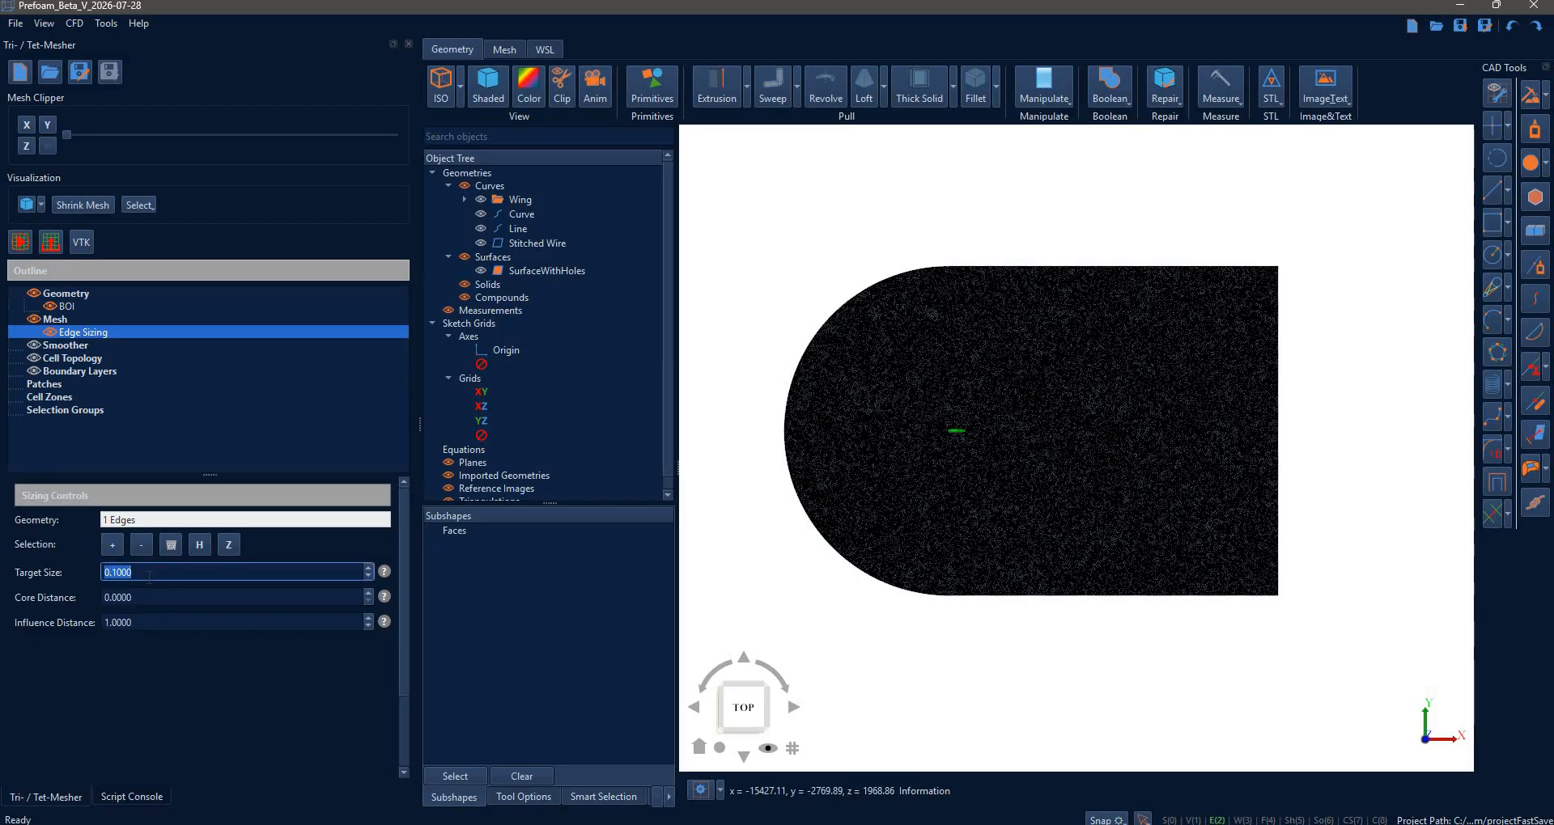
{"action": "type", "text": "20"}
{"action": "key", "text": "Tab"}
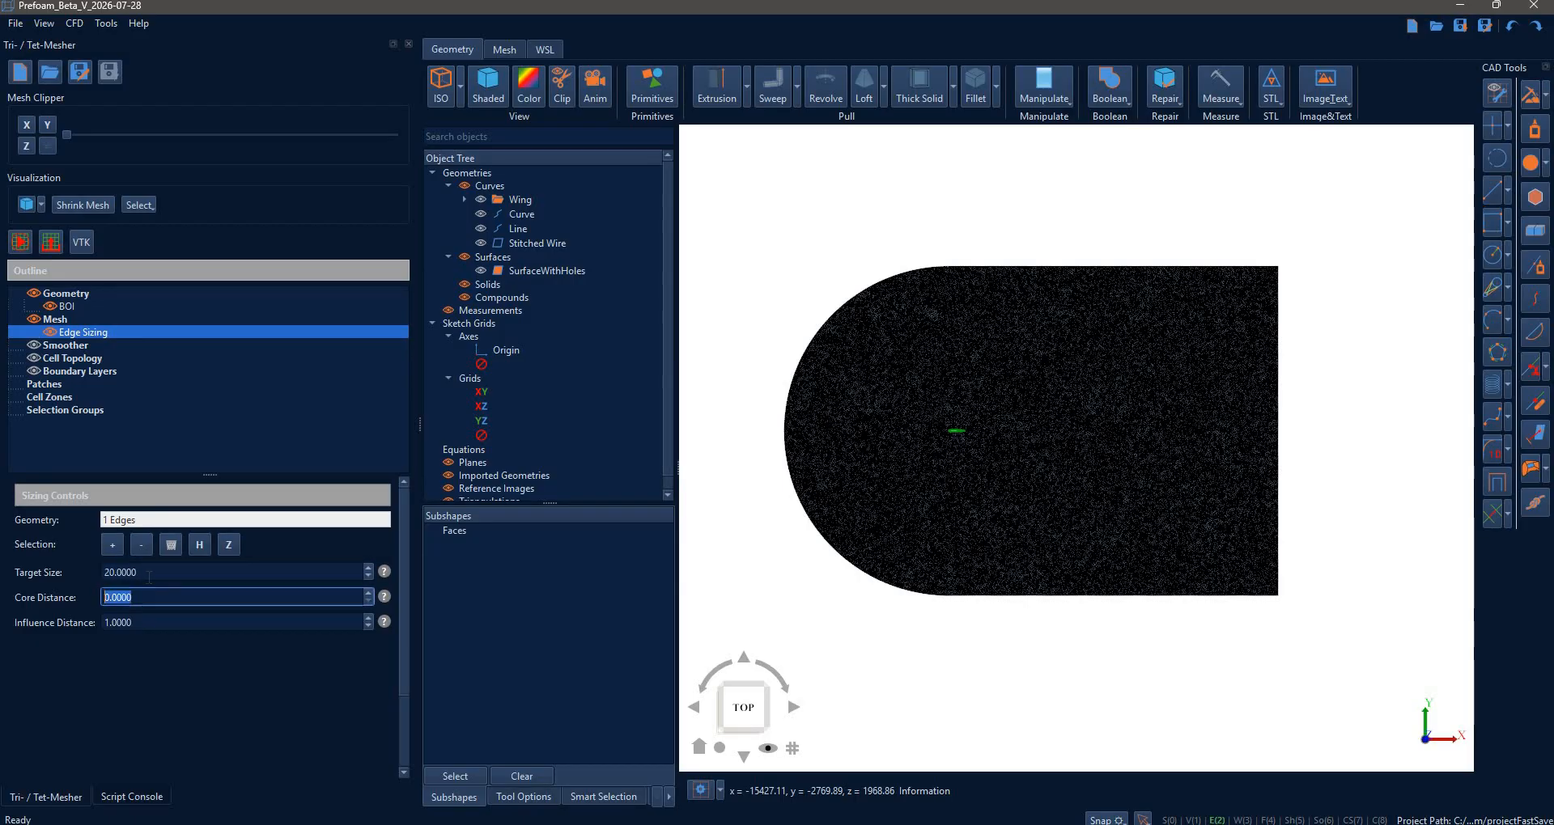
{"action": "type", "text": "100"}
{"action": "key", "text": "Tab"}
{"action": "type", "text": "10"}
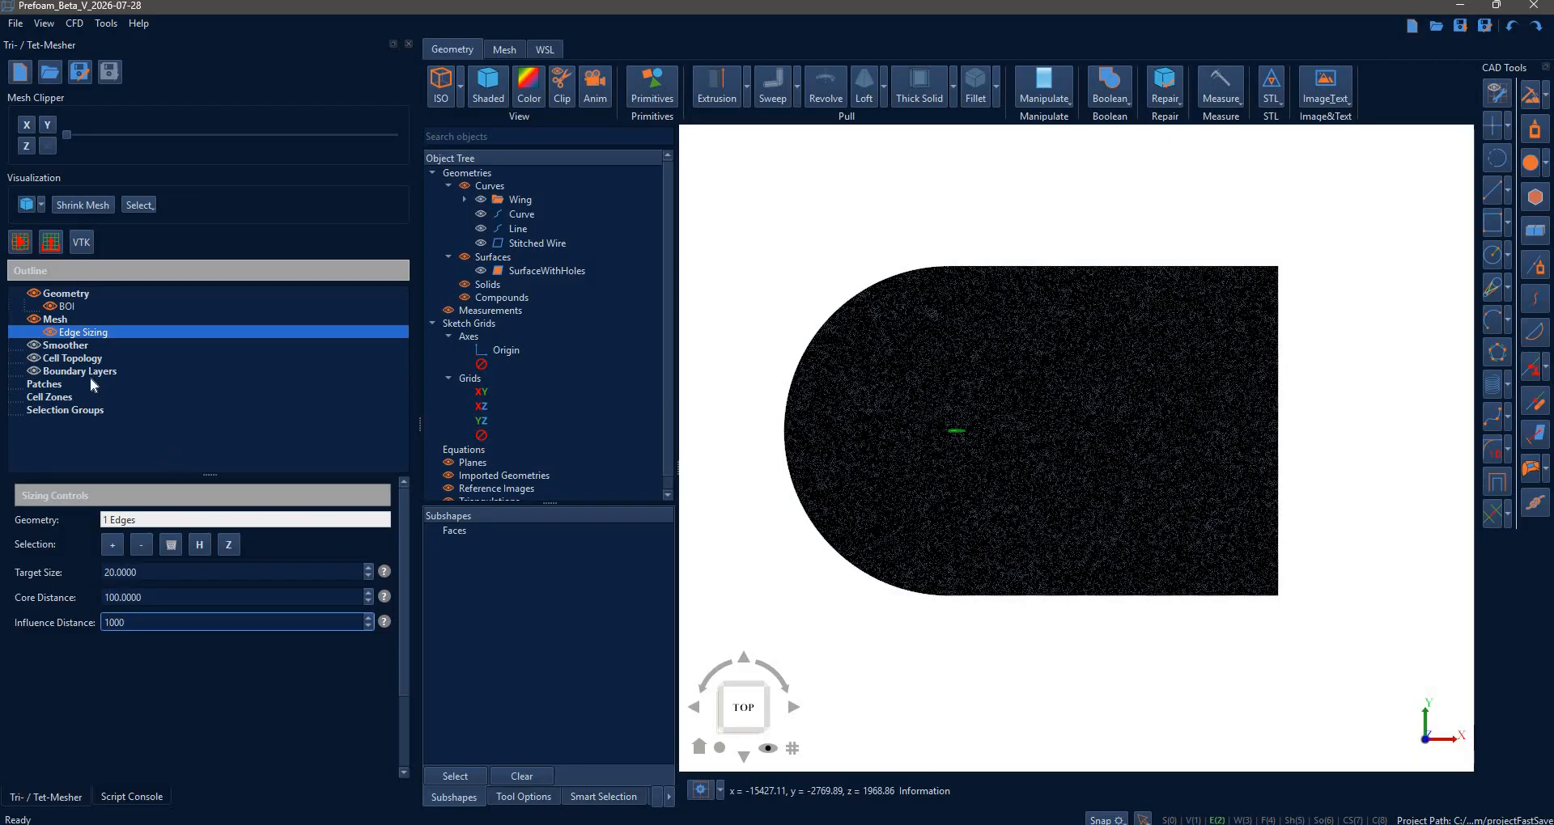
{"action": "type", "text": "00"}
{"action": "left_click", "coordinate": [615, 368]}
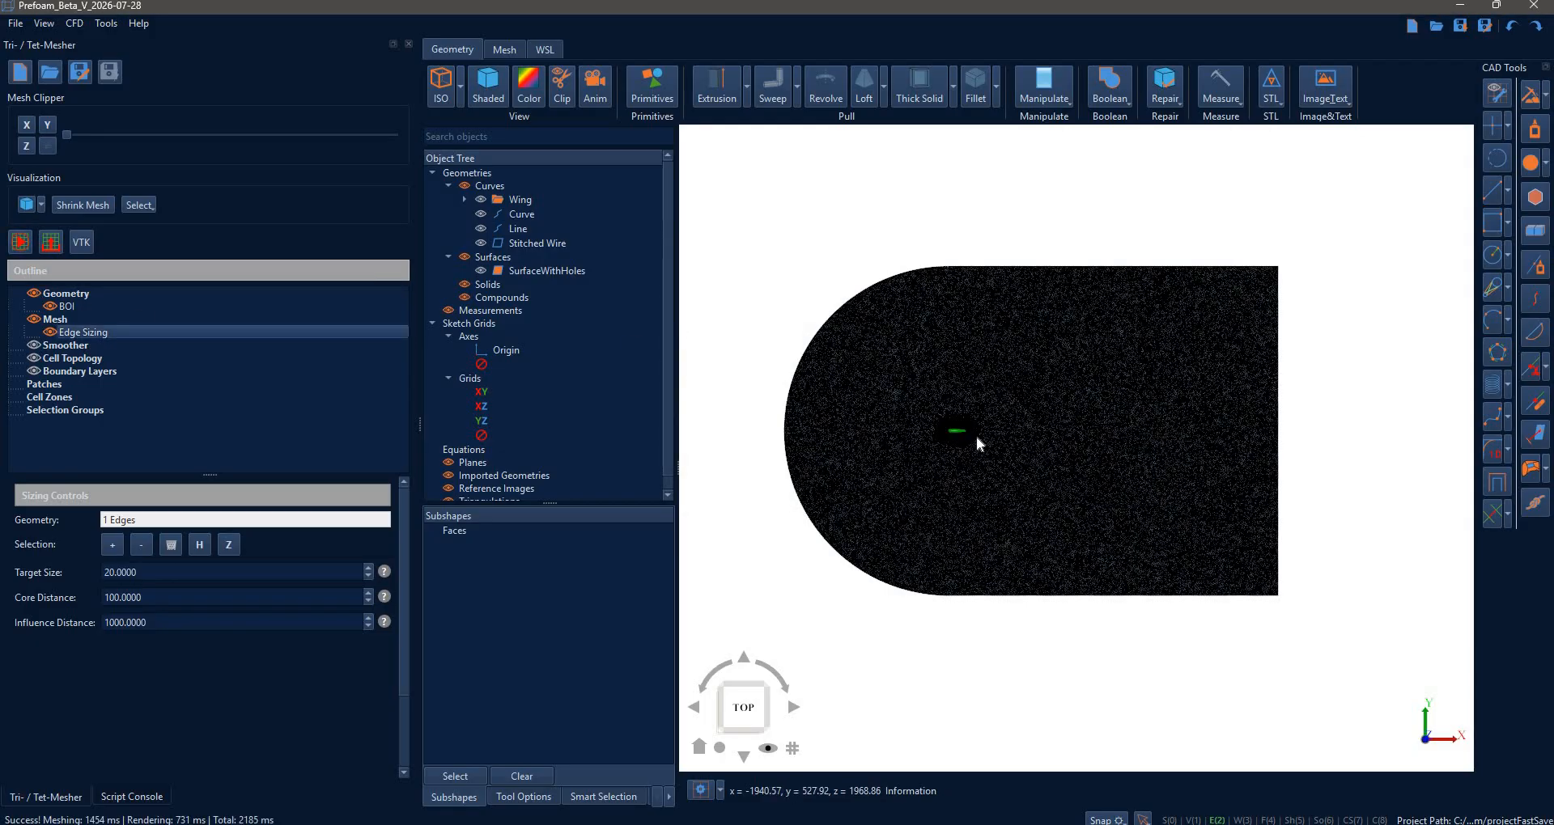
{"action": "scroll", "coordinate": [1006, 451], "scroll_direction": "up", "scroll_amount": 8}
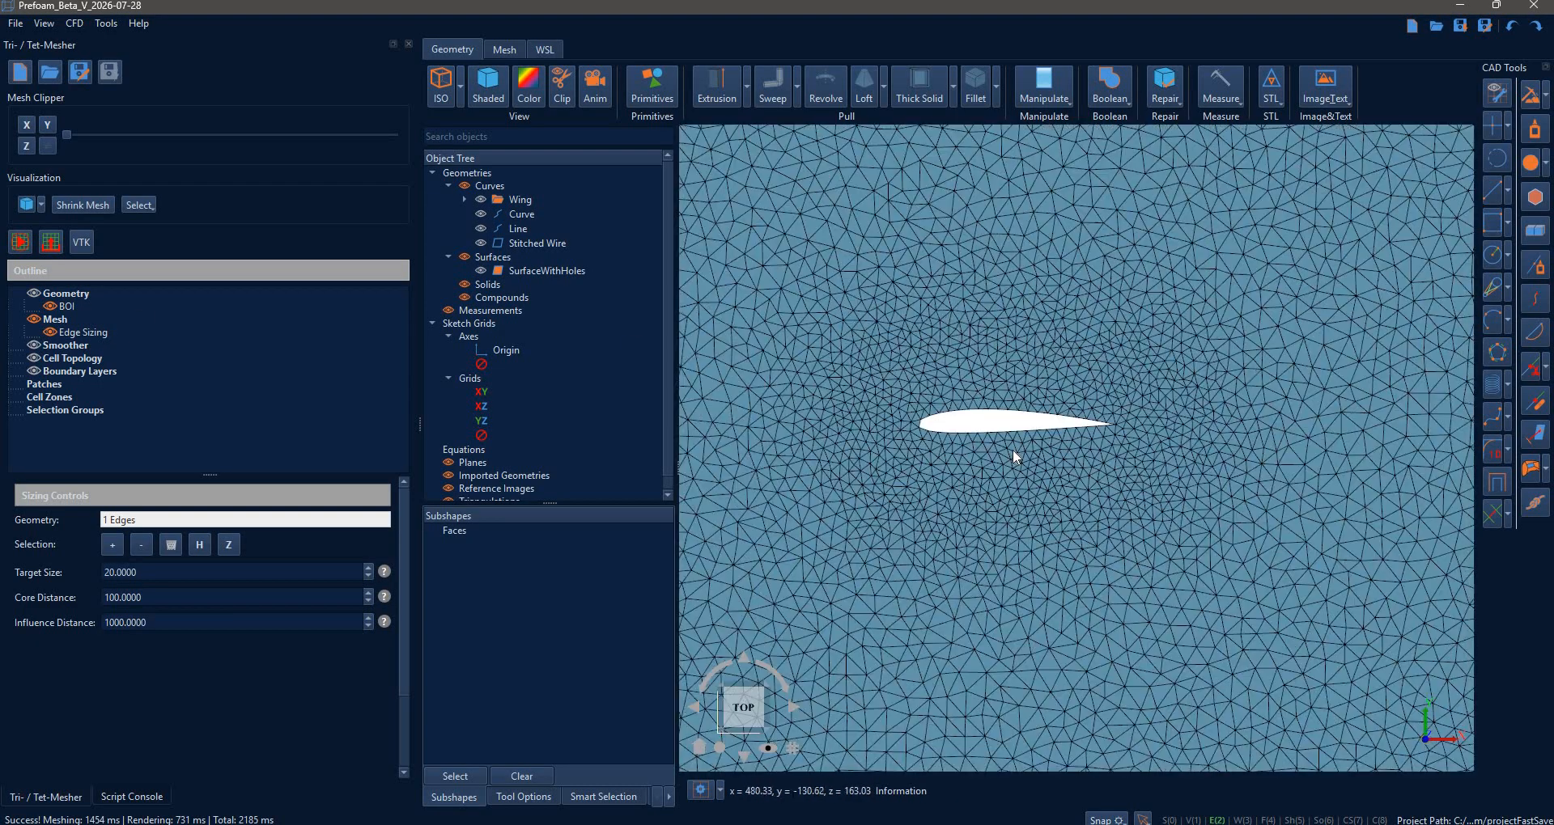
{"action": "scroll", "coordinate": [1013, 449], "scroll_direction": "up", "scroll_amount": 4}
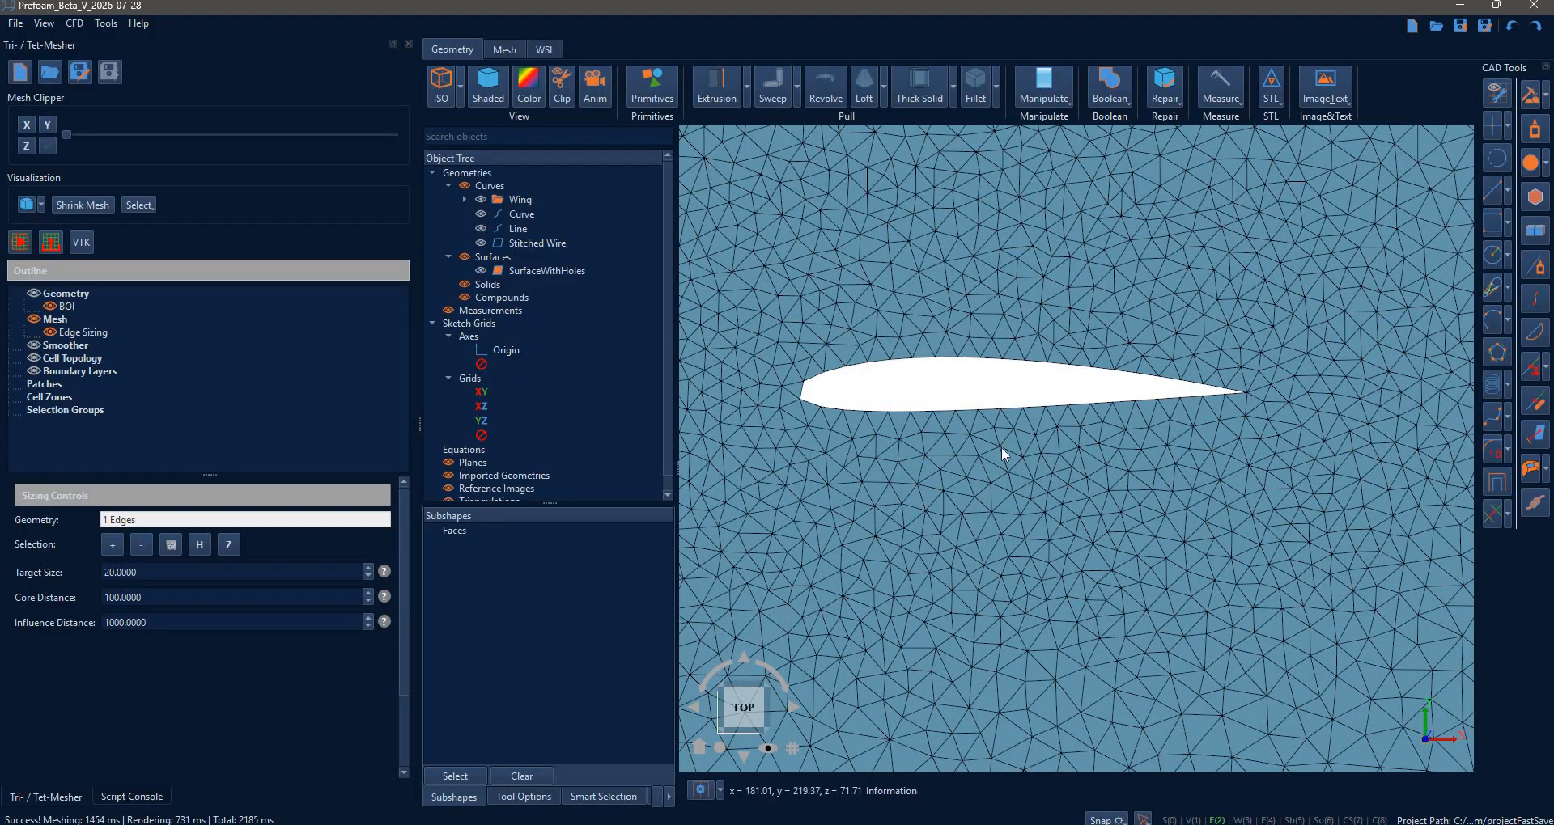
{"action": "scroll", "coordinate": [1003, 451], "scroll_direction": "down", "scroll_amount": 4}
{"action": "scroll", "coordinate": [1003, 445], "scroll_direction": "down", "scroll_amount": 8}
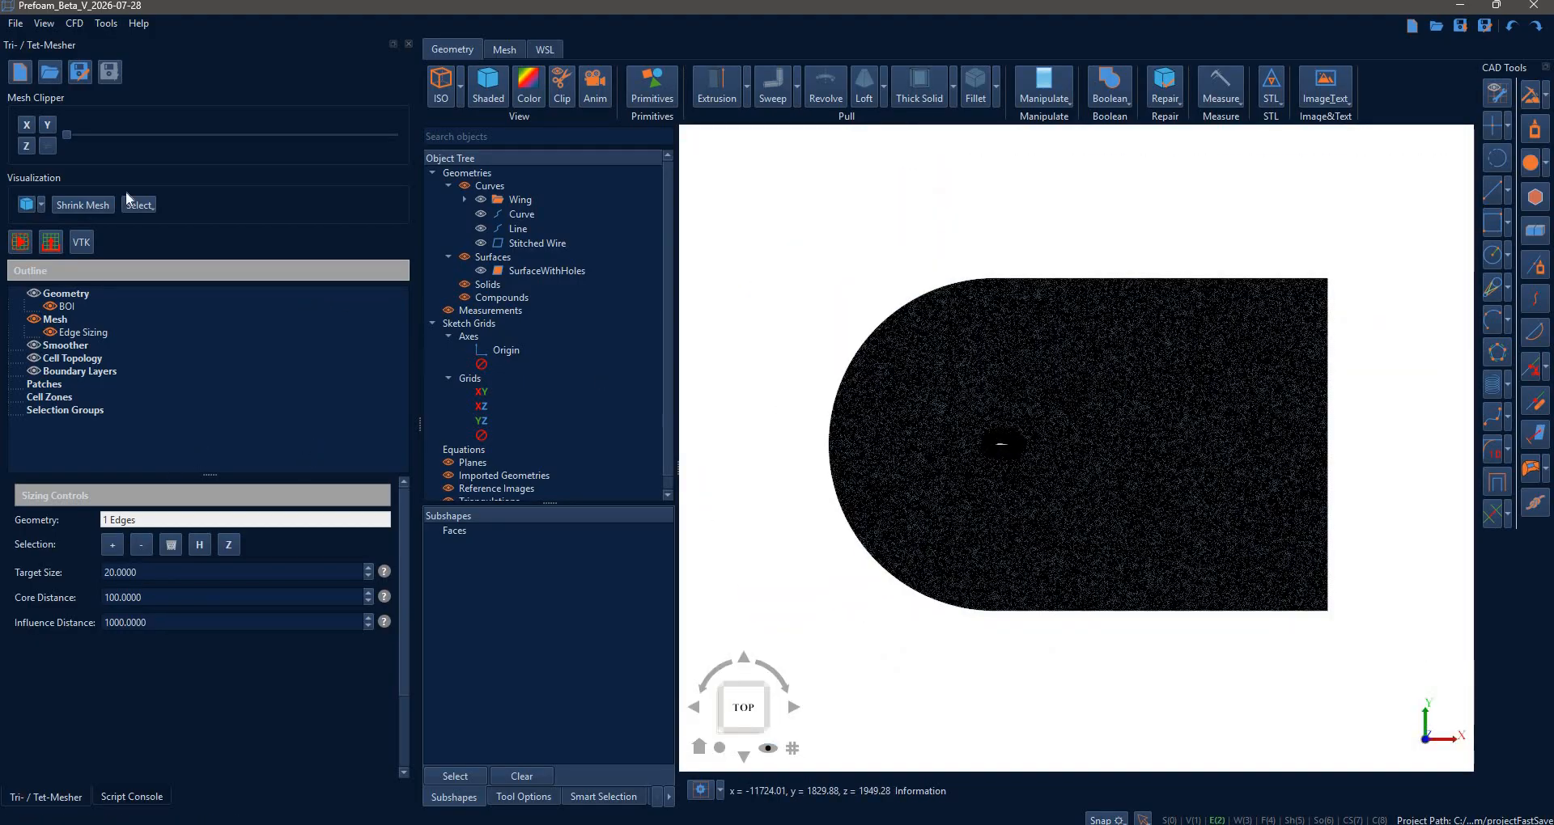
- Clear the generated mesh down to zero points, faces and cells
{"action": "left_click", "coordinate": [131, 797]}
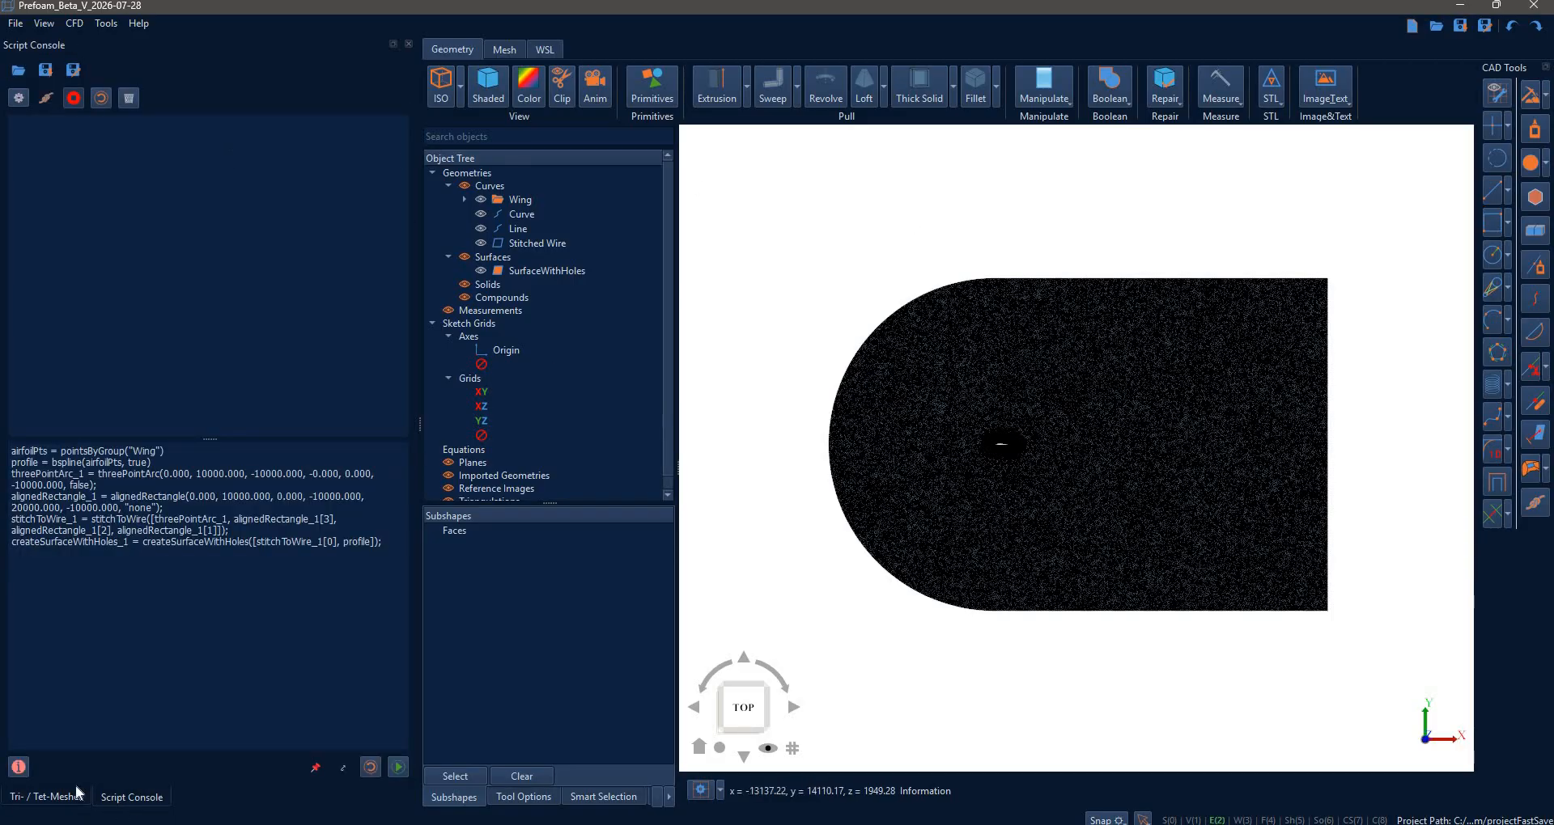
{"action": "left_click", "coordinate": [45, 797]}
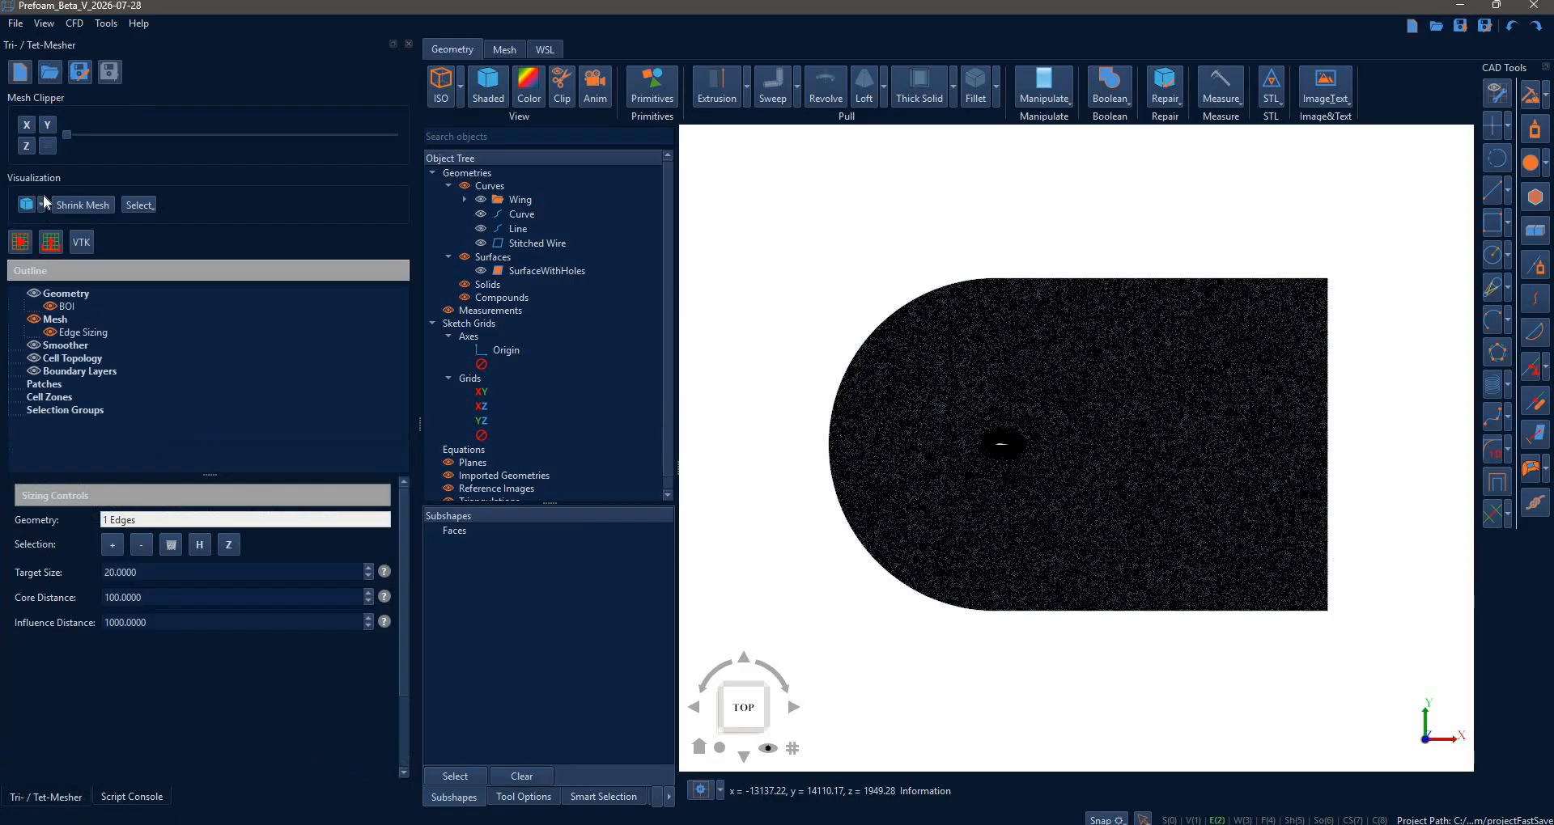
{"action": "right_click", "coordinate": [72, 319]}
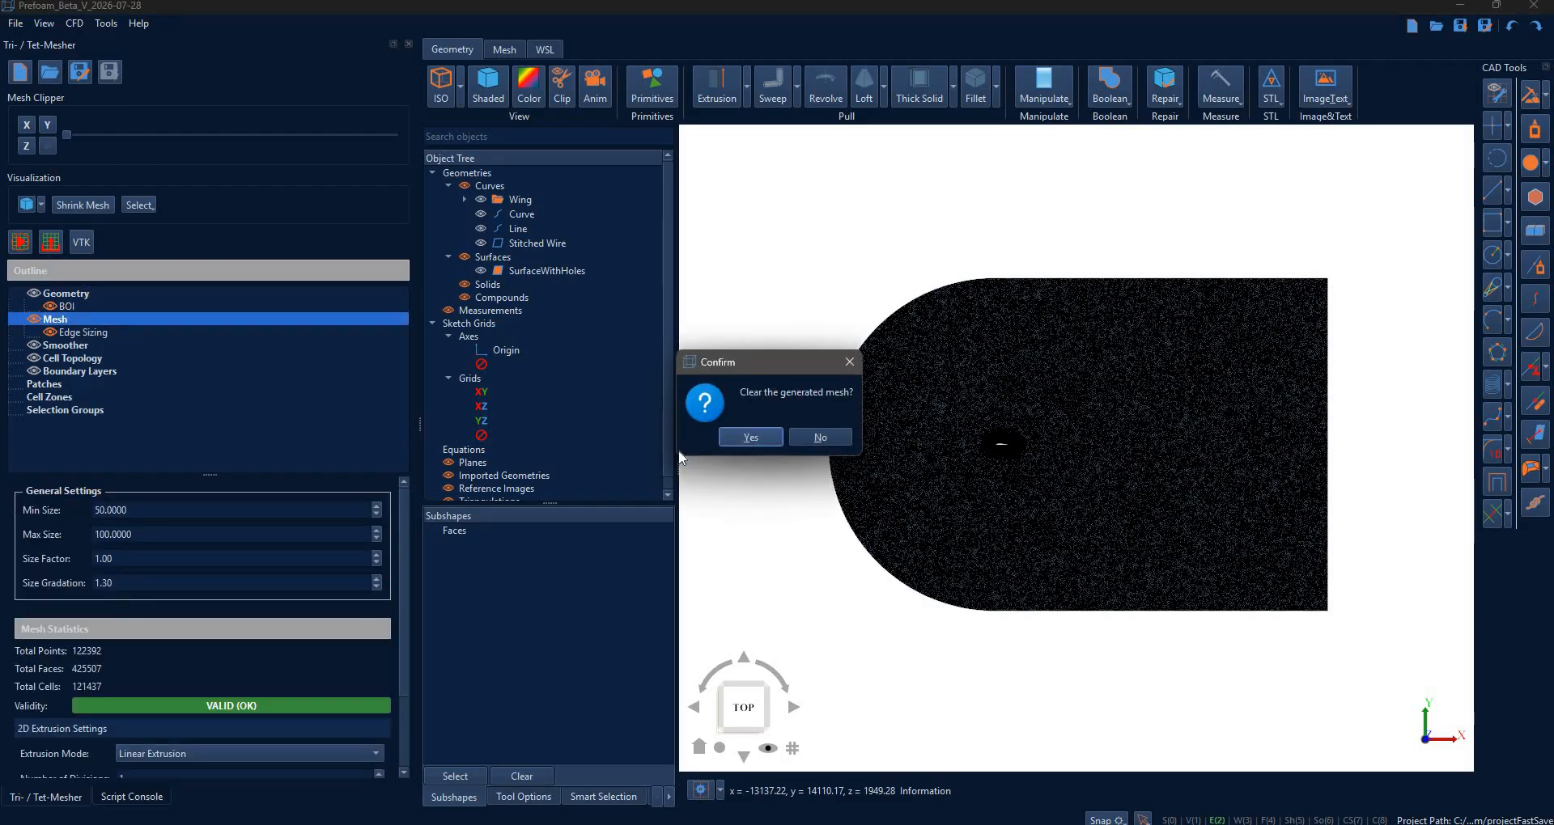
{"action": "key", "text": "Return"}
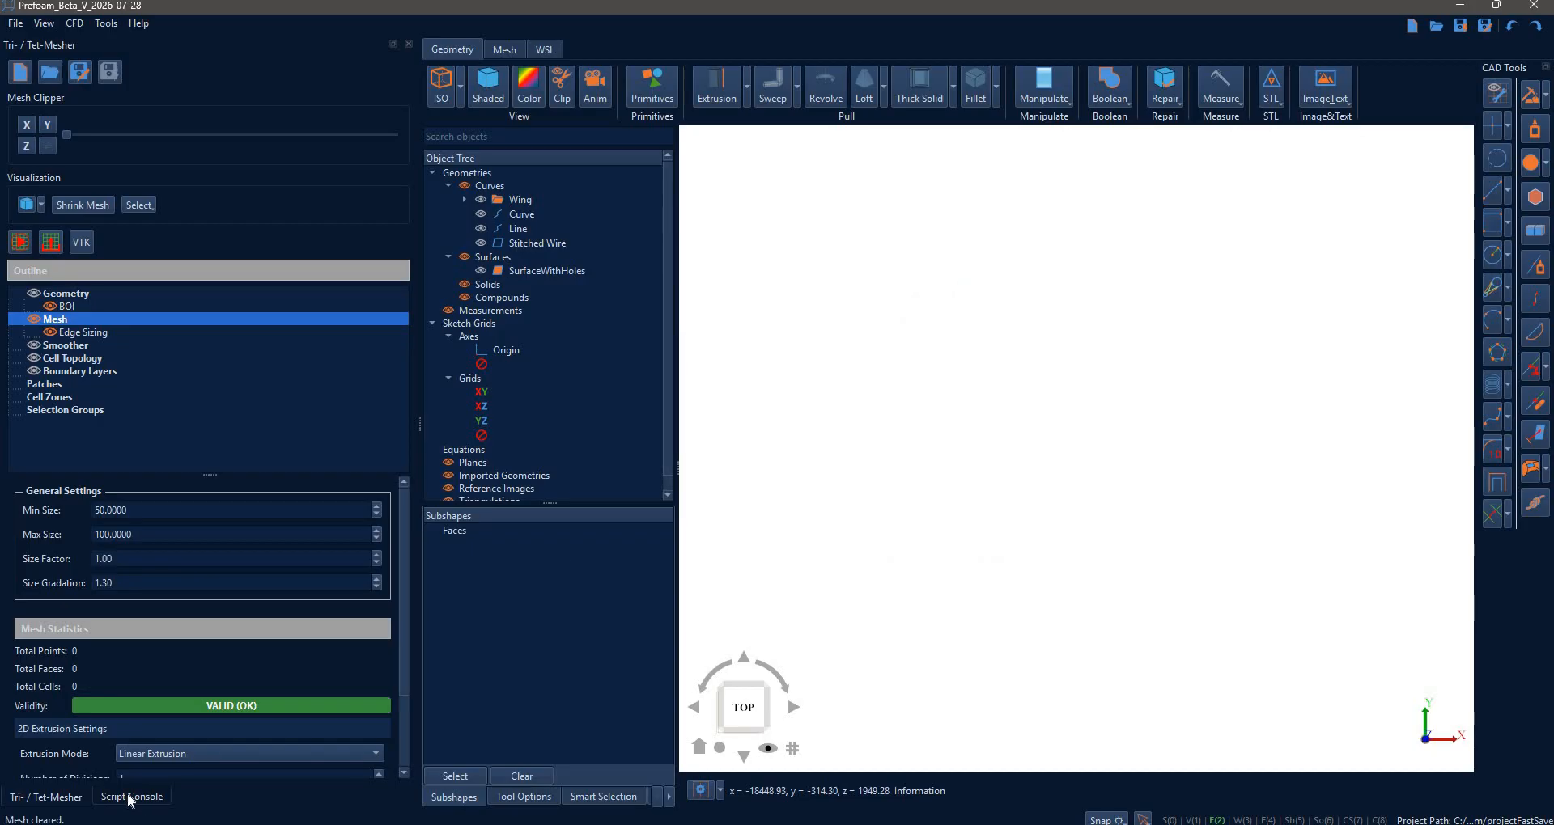
- Remove all geometries from the project with the Script Console showing
{"action": "left_click", "coordinate": [131, 798]}
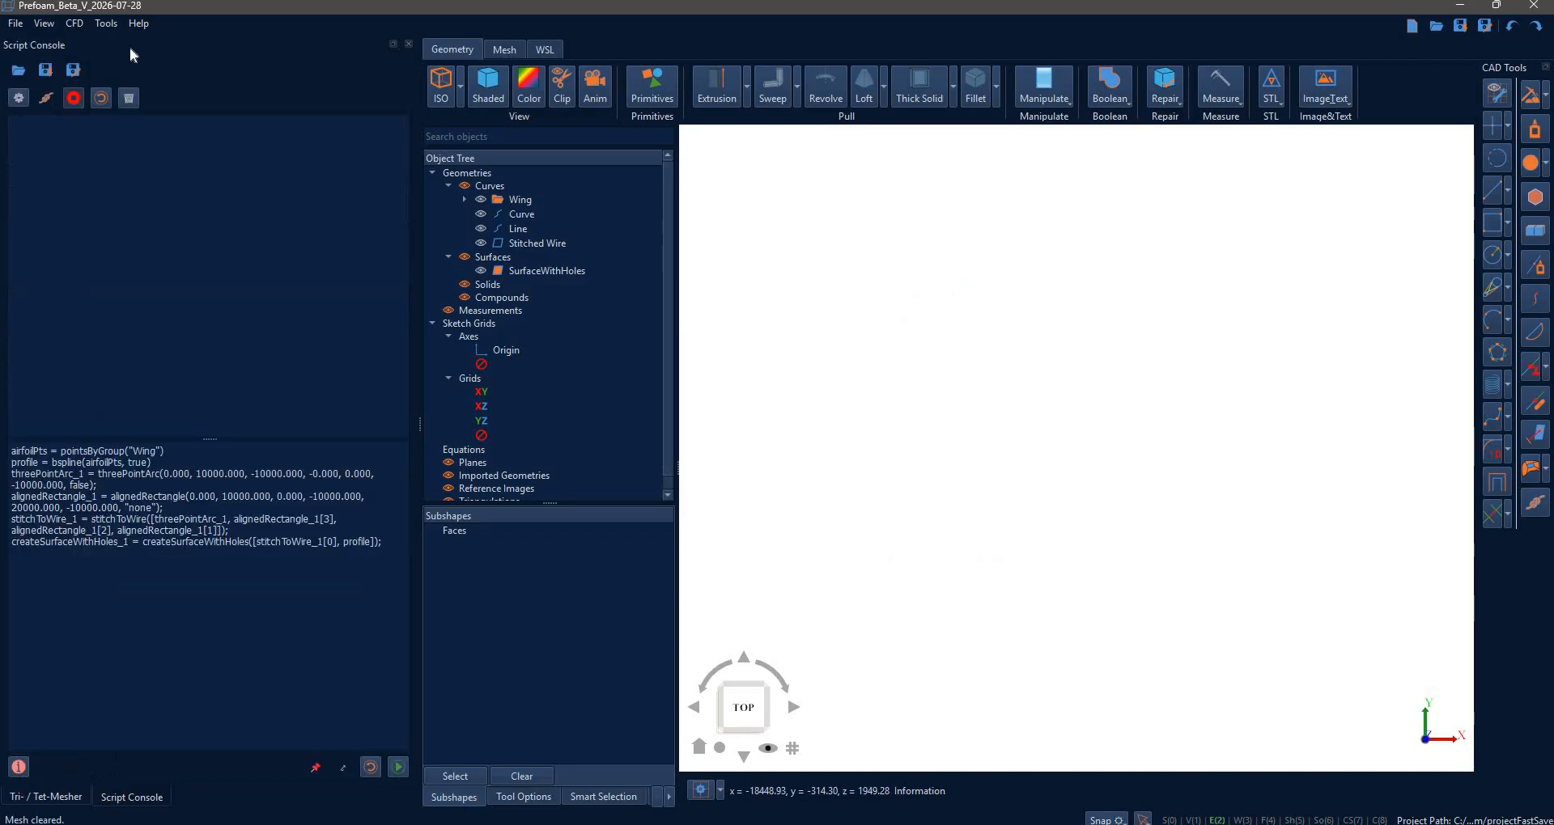
{"action": "right_click", "coordinate": [468, 173]}
{"action": "left_click", "coordinate": [509, 204]}
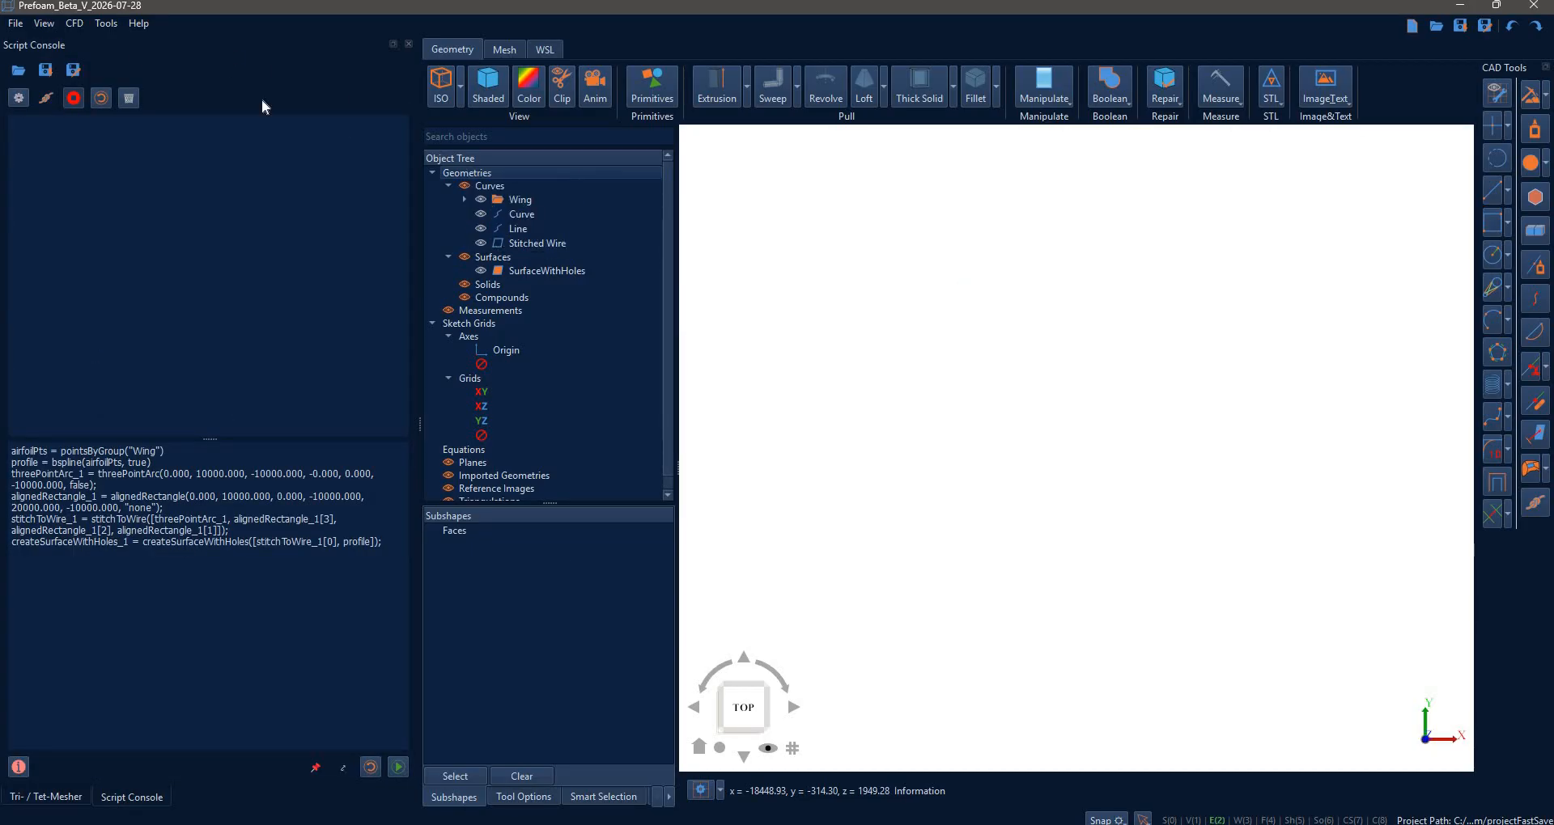
- Generate a 5-digit NACA 23012 airfoil and export its points to the canvas as Wing
{"action": "left_click", "coordinate": [104, 23]}
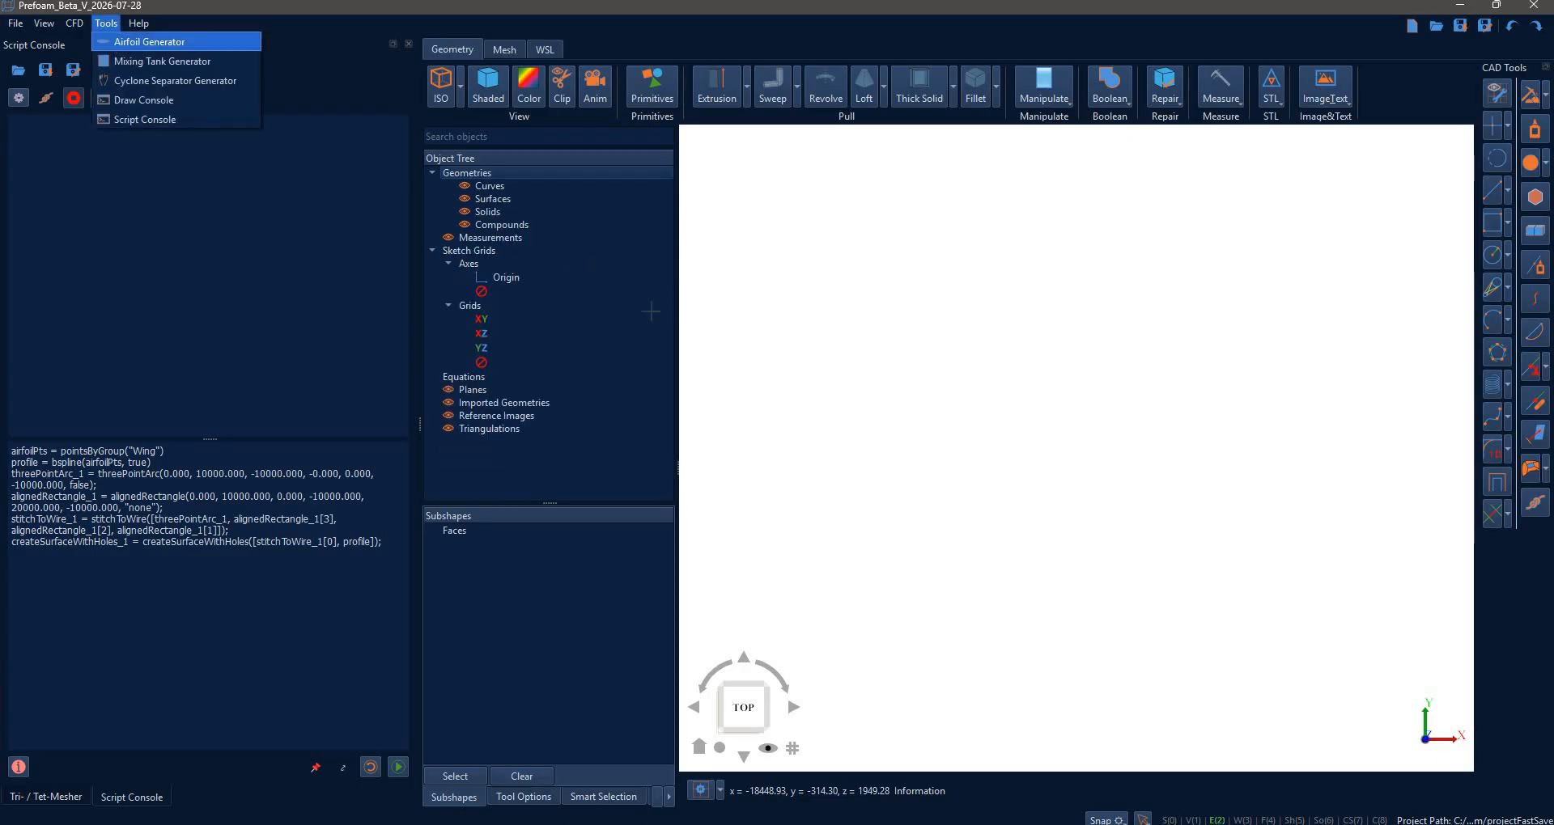
{"action": "left_click", "coordinate": [134, 42]}
{"action": "left_click", "coordinate": [512, 205]}
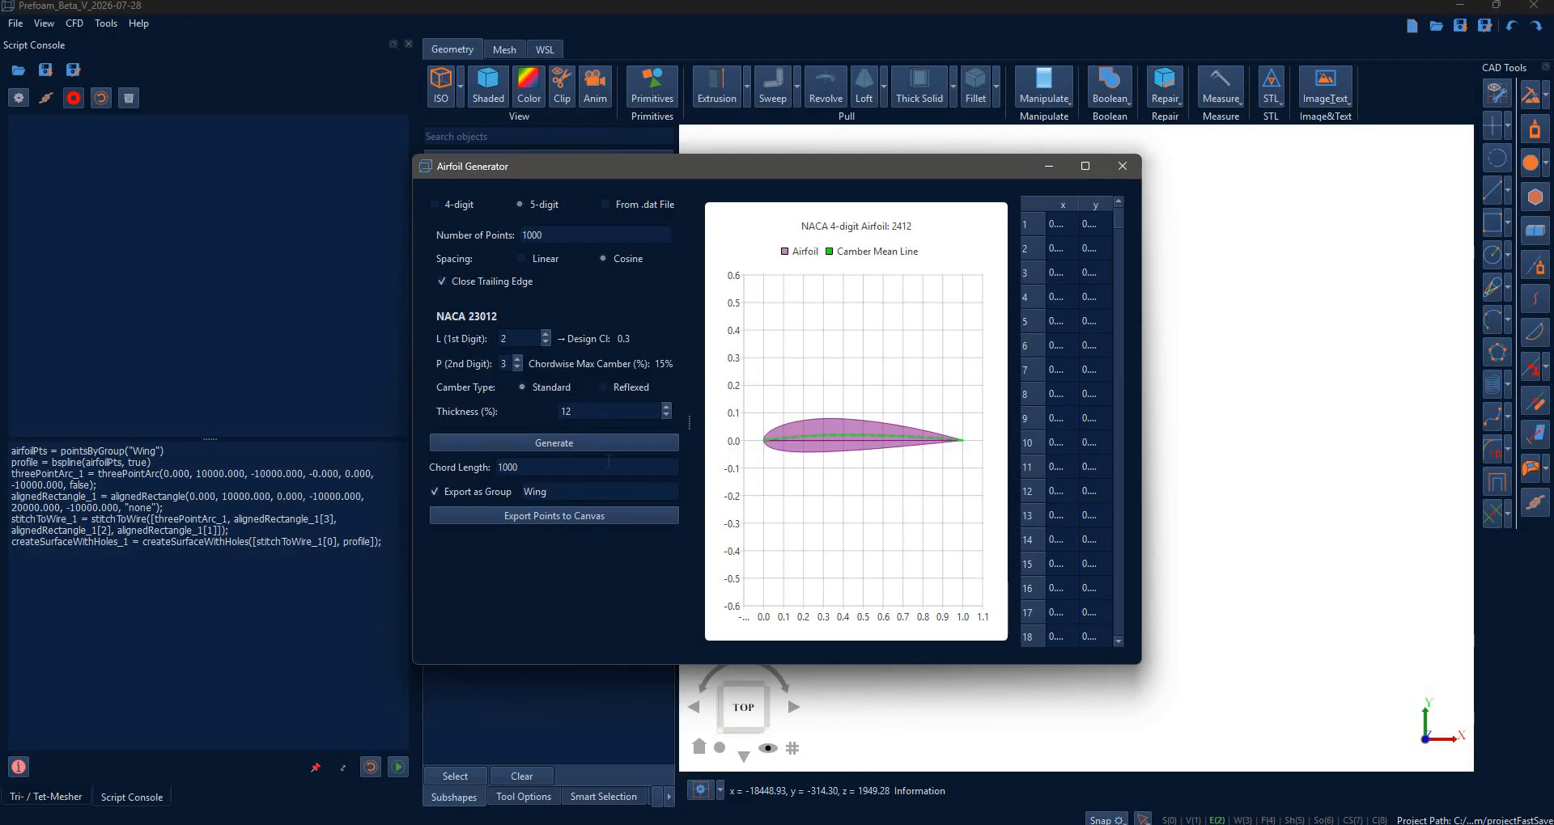
{"action": "left_click", "coordinate": [550, 443]}
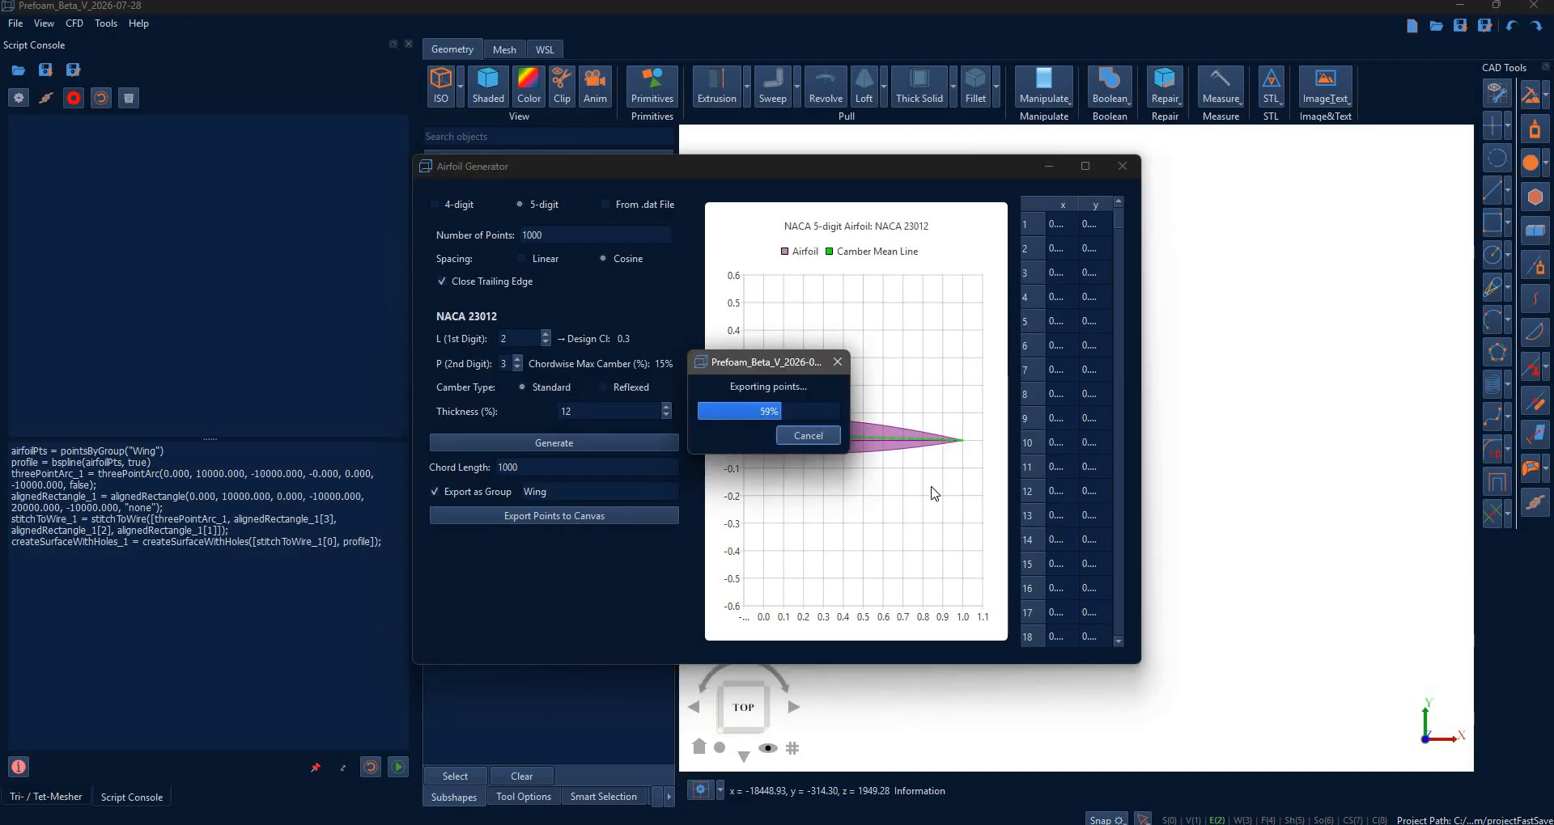
{"action": "left_click", "coordinate": [809, 436]}
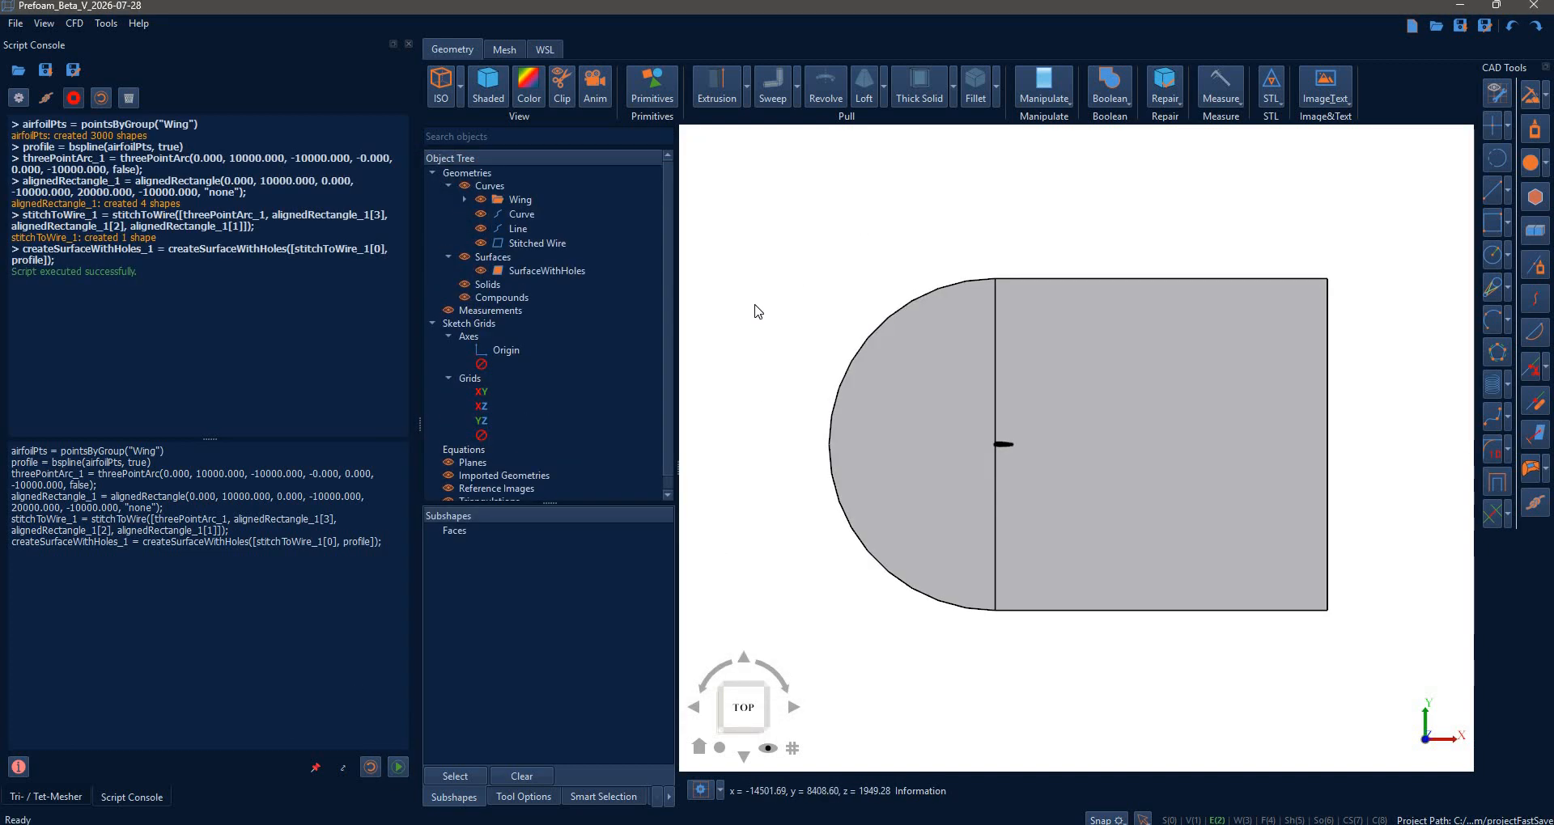
- Hide the Wing points, arc curve and vertical dividing line, then clear the selection
{"action": "left_click", "coordinate": [484, 202]}
{"action": "left_click", "coordinate": [483, 210]}
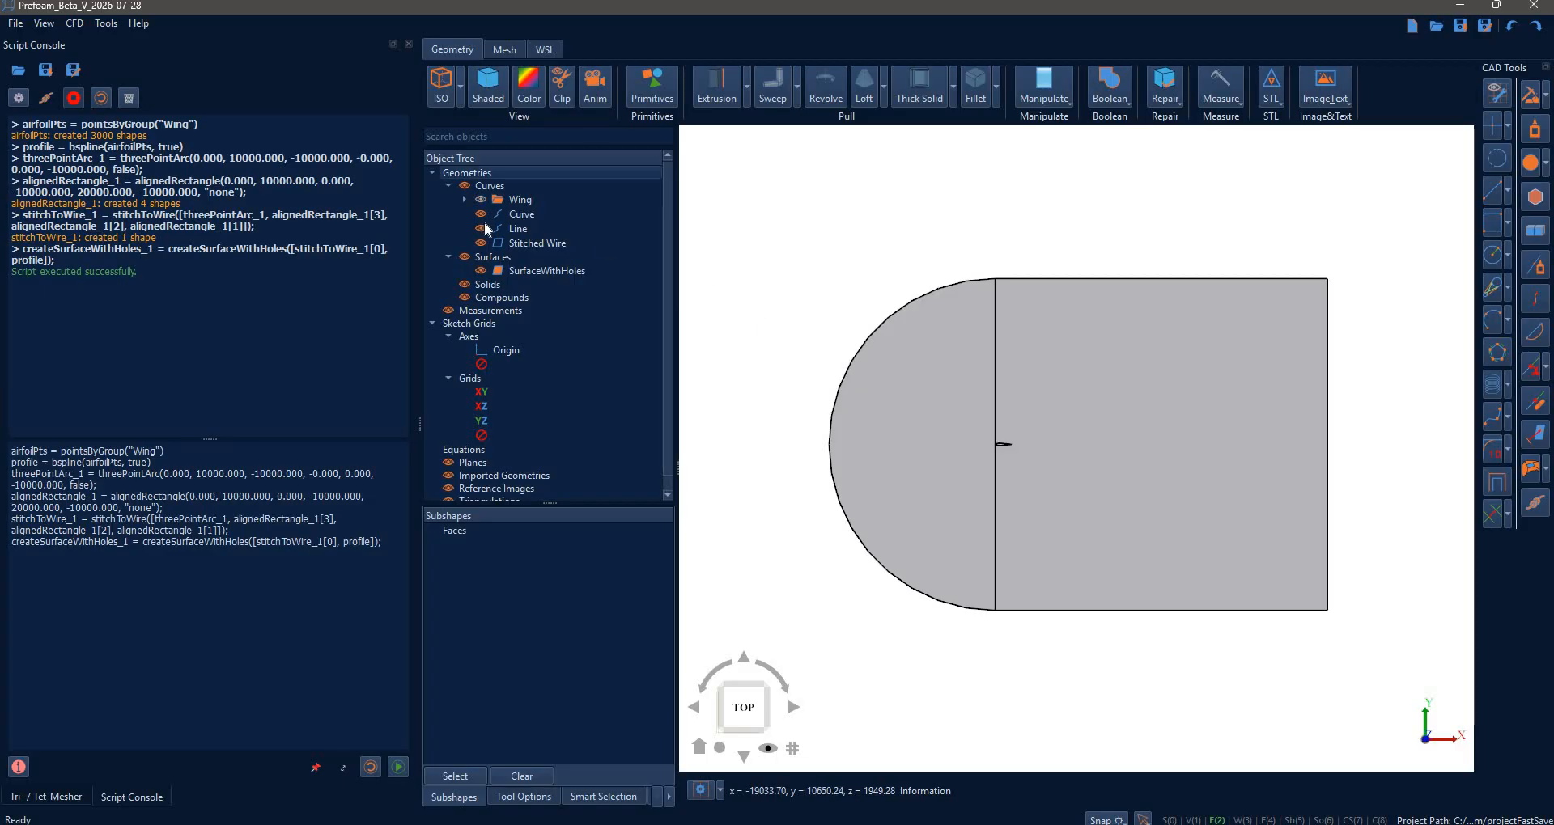
{"action": "left_click", "coordinate": [484, 227]}
{"action": "left_click", "coordinate": [979, 352]}
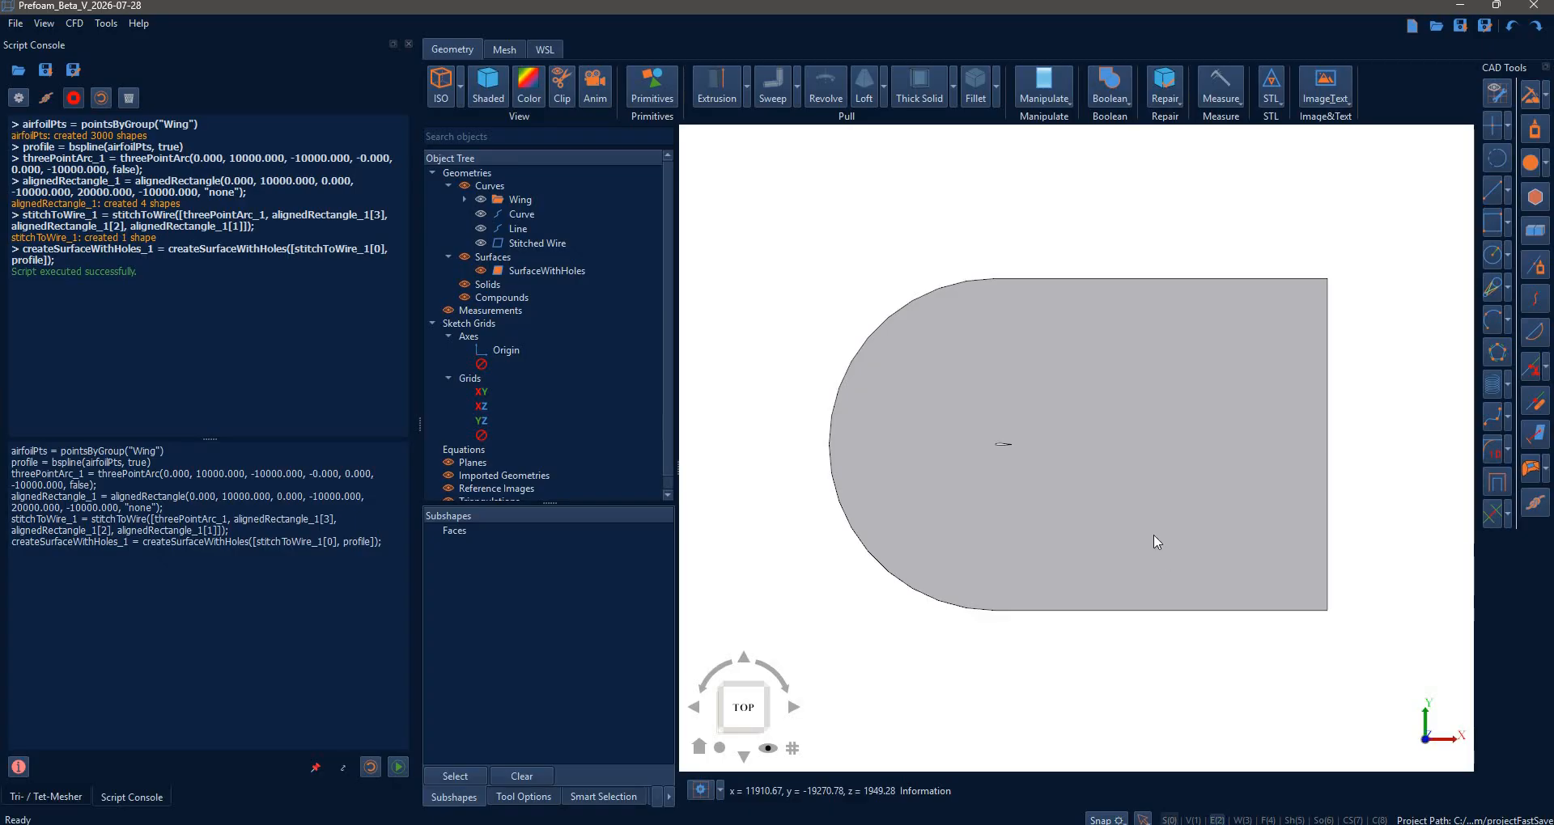
- Set the domain surface's Deviation Angle to 3.0 and apply it
{"action": "left_click", "coordinate": [624, 270]}
{"action": "left_click", "coordinate": [528, 85]}
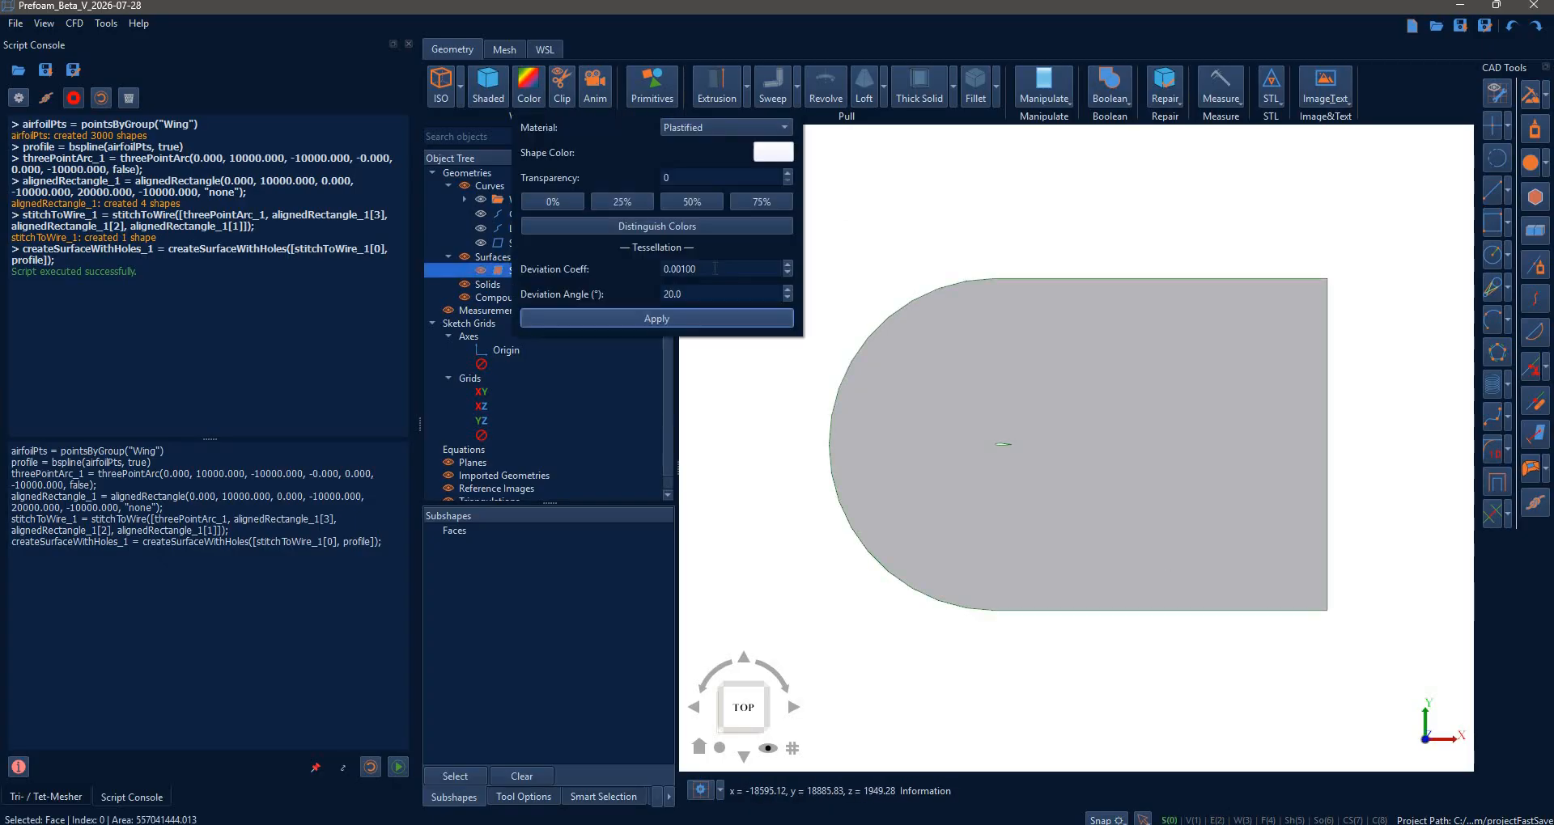
{"action": "scroll", "coordinate": [716, 268], "scroll_direction": "down", "scroll_amount": 1}
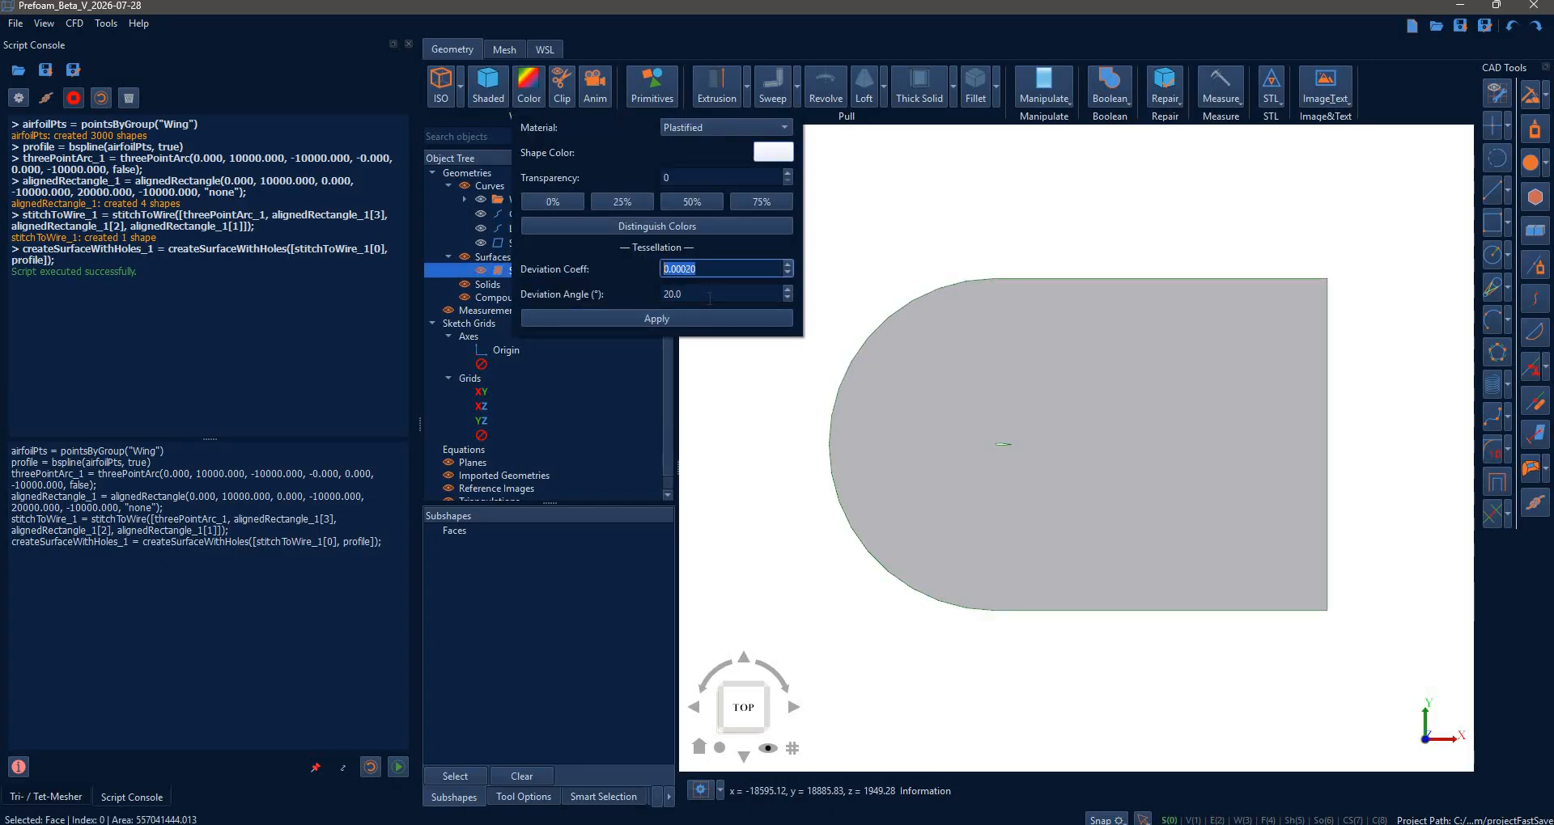
{"action": "scroll", "coordinate": [710, 299], "scroll_direction": "down", "scroll_amount": 6}
{"action": "left_click", "coordinate": [700, 318]}
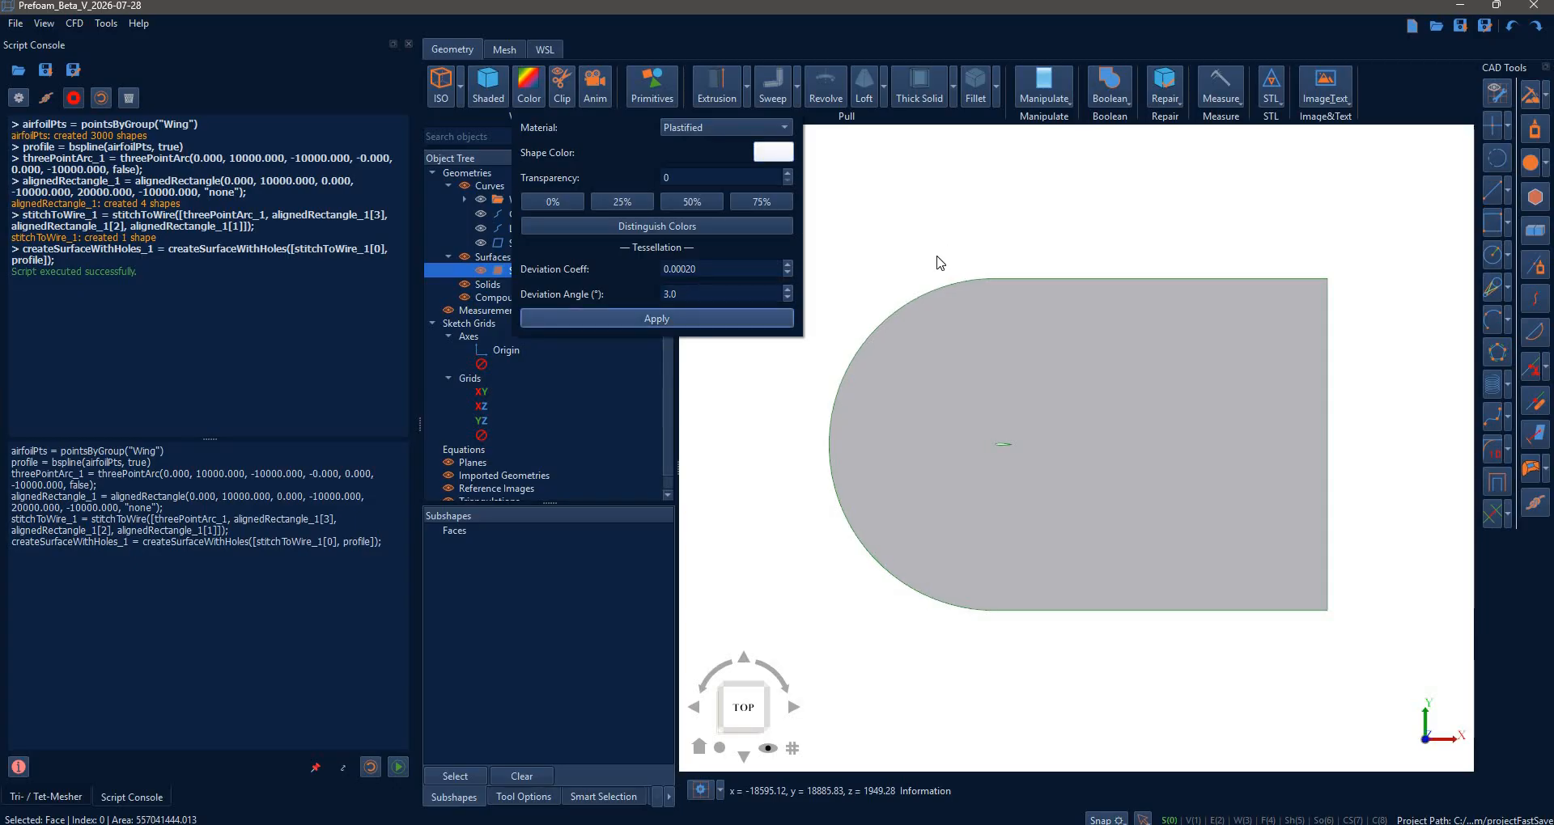
{"action": "left_click", "coordinate": [992, 447]}
{"action": "scroll", "coordinate": [1006, 437], "scroll_direction": "up", "scroll_amount": 5}
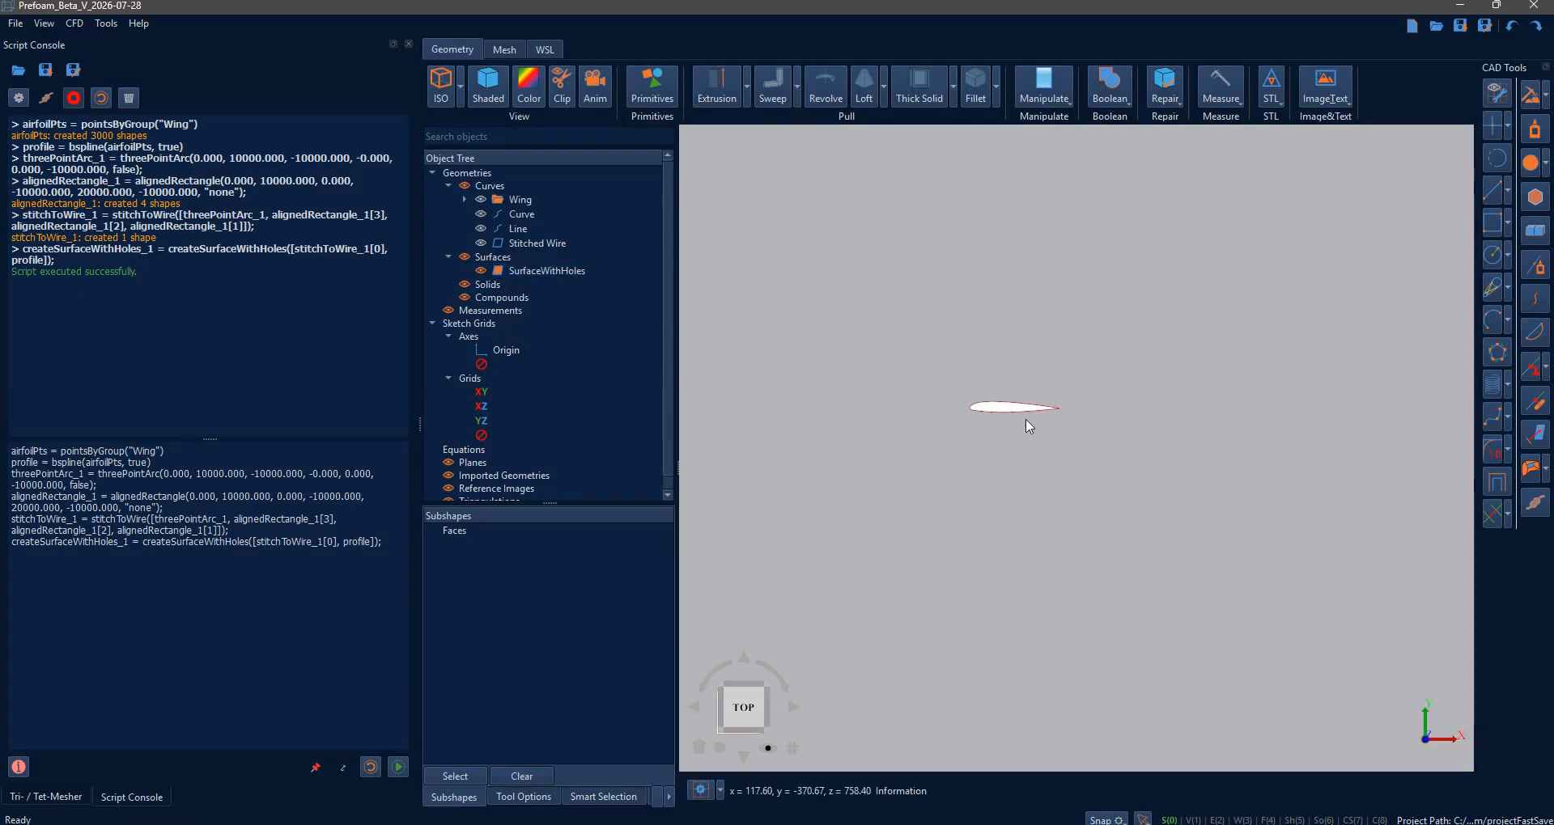
{"action": "scroll", "coordinate": [1024, 429], "scroll_direction": "down", "scroll_amount": 6}
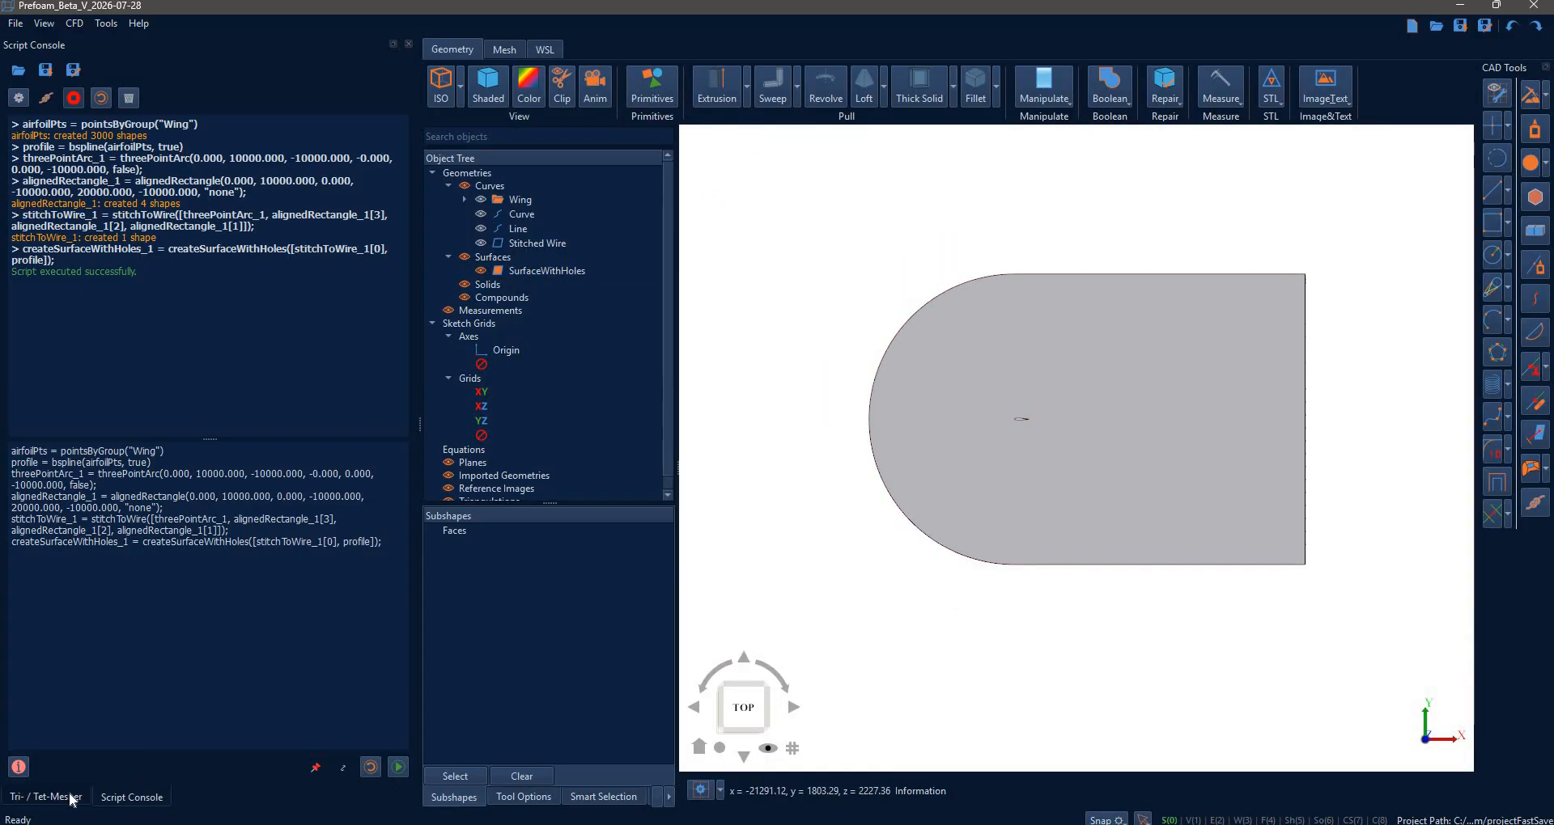
- Import the SurfaceWithHoles domain surface as the Tri-/Tet-Mesher geometry, overwriting the existing one
{"action": "left_click", "coordinate": [46, 797]}
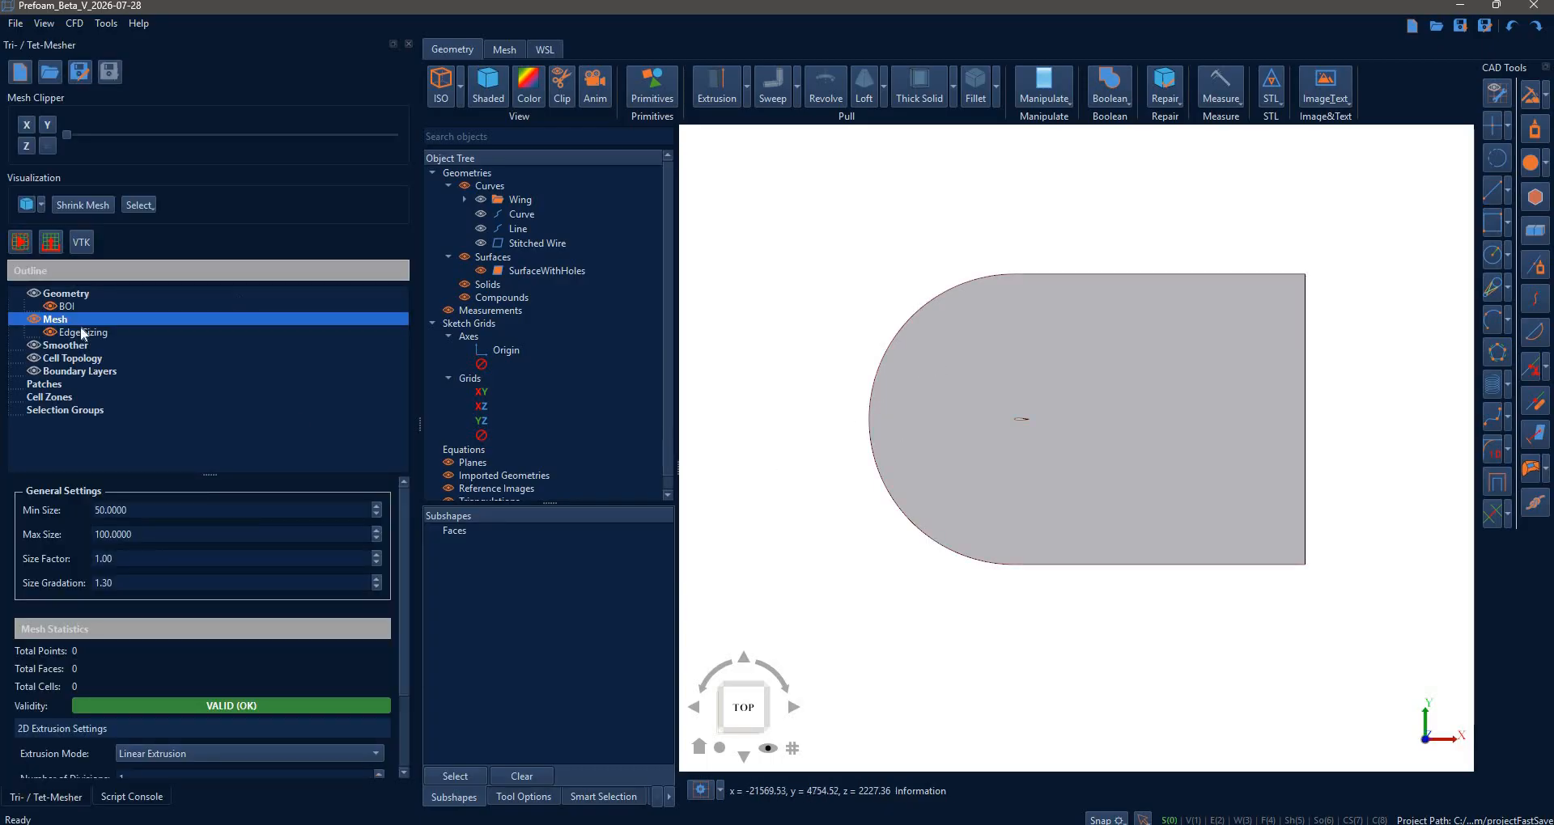
{"action": "left_click", "coordinate": [1092, 371]}
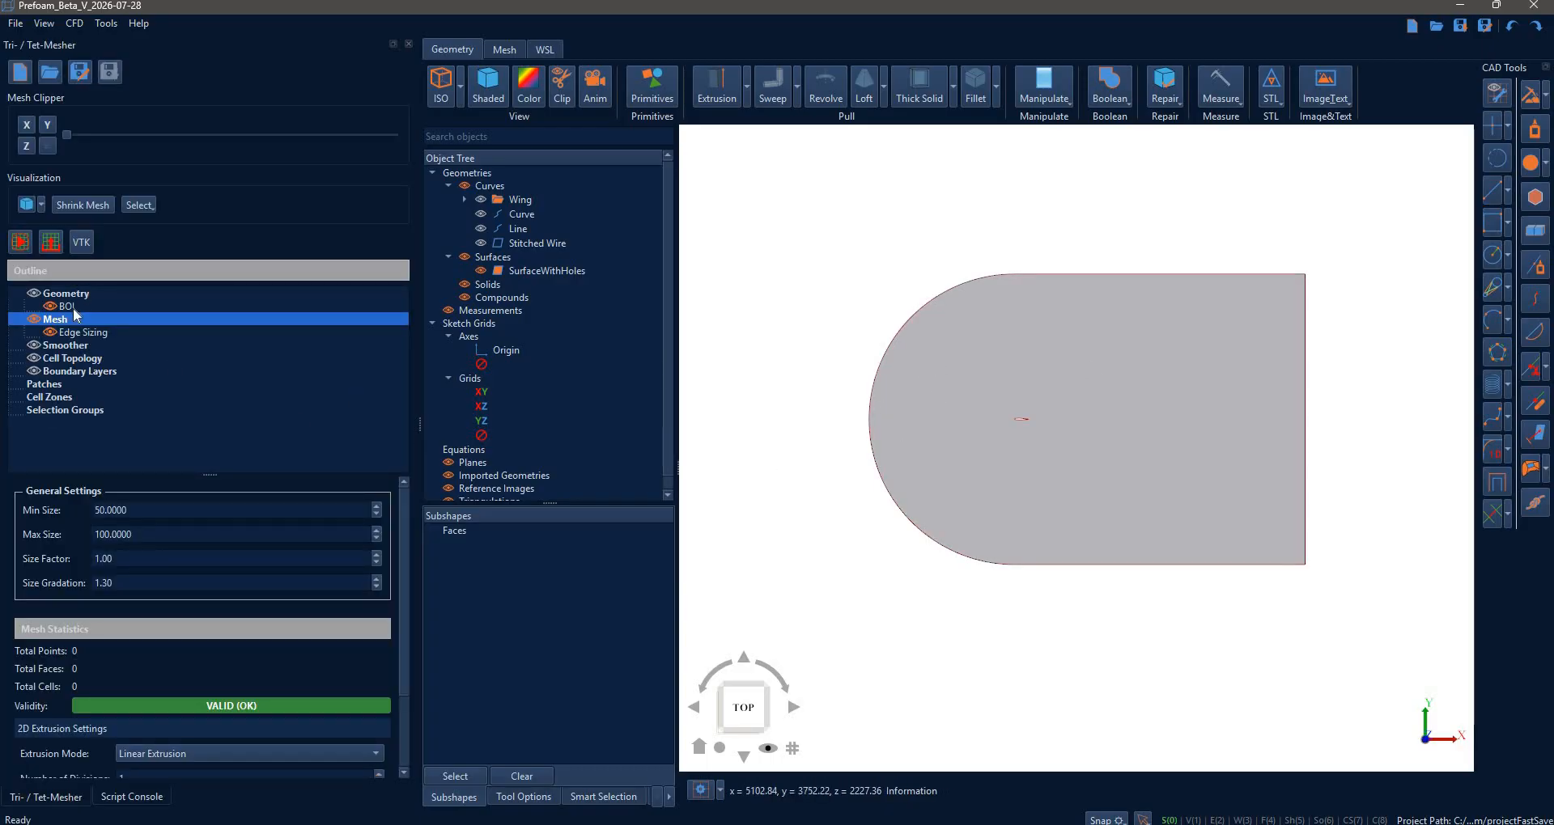
{"action": "right_click", "coordinate": [73, 294]}
{"action": "left_click", "coordinate": [129, 304]}
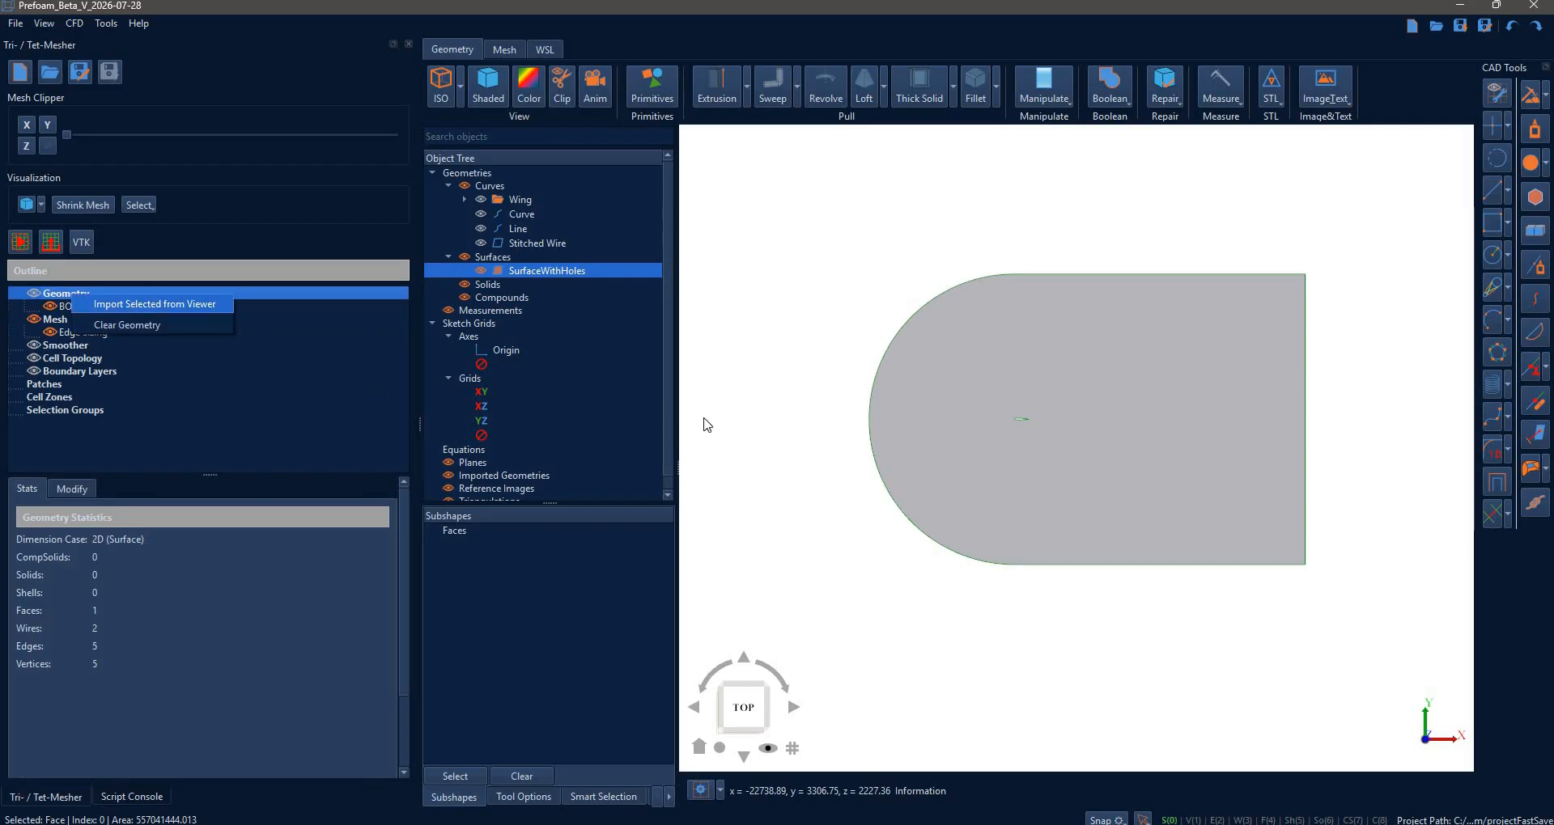
{"action": "left_click", "coordinate": [842, 447]}
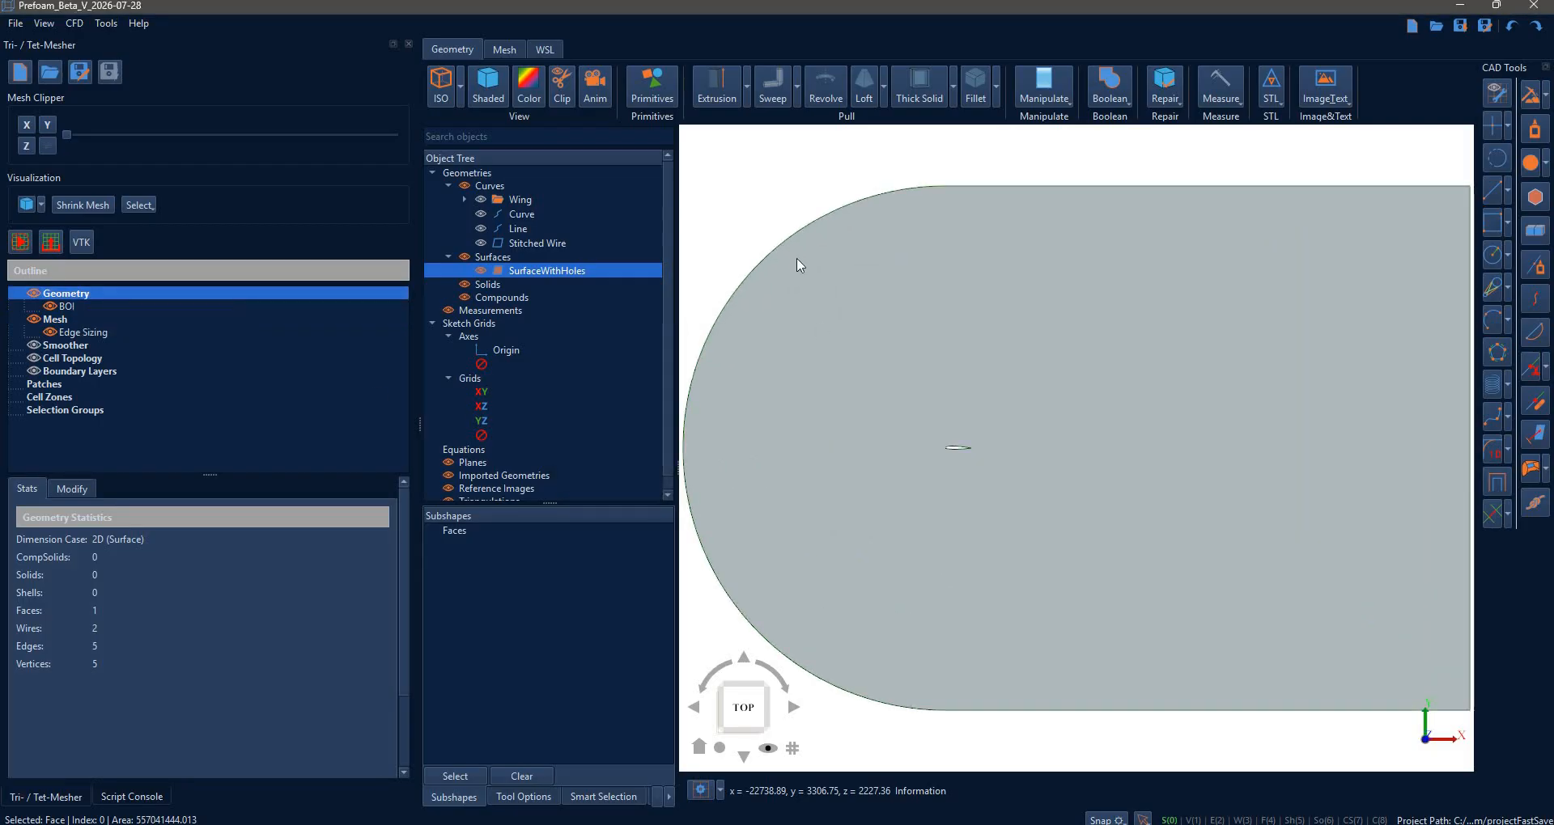
- Add the NACA 23012 airfoil edge to Edge Sizing and generate the triangle mesh
{"action": "left_click", "coordinate": [46, 333]}
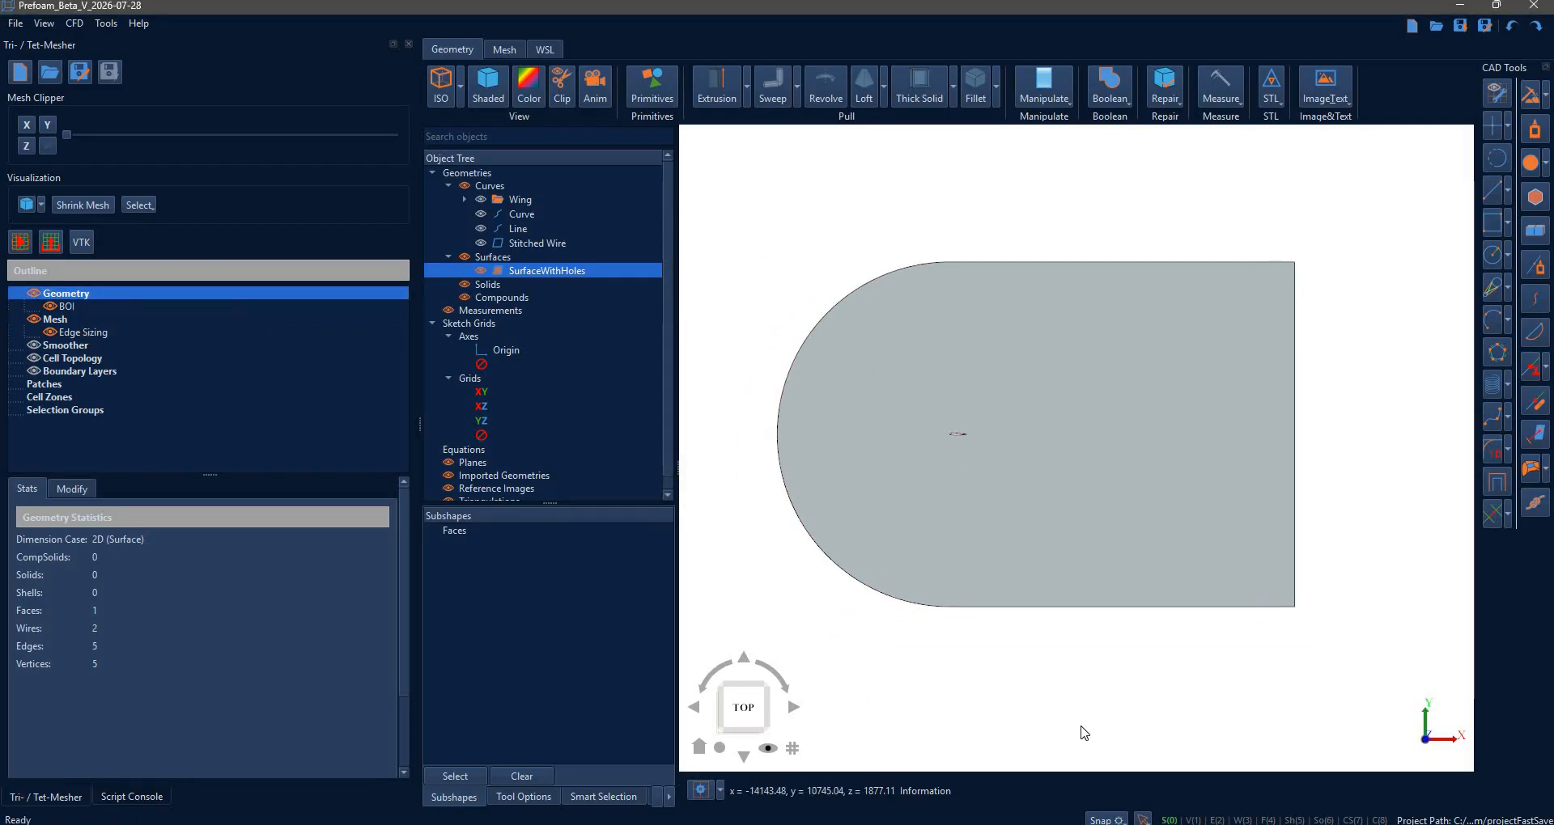
{"action": "left_click", "coordinate": [955, 434]}
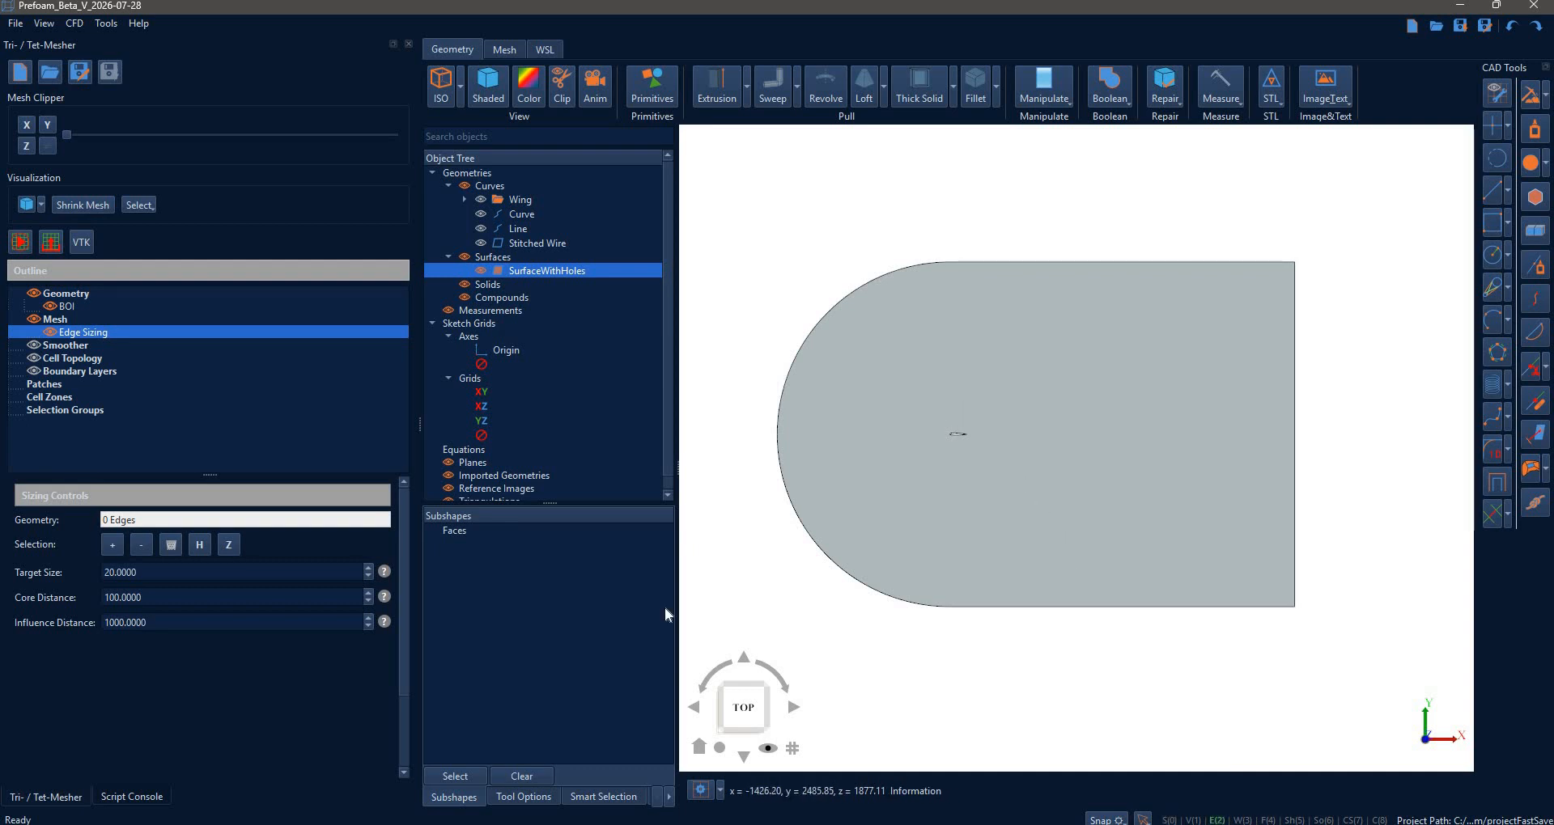
{"action": "left_click", "coordinate": [113, 544]}
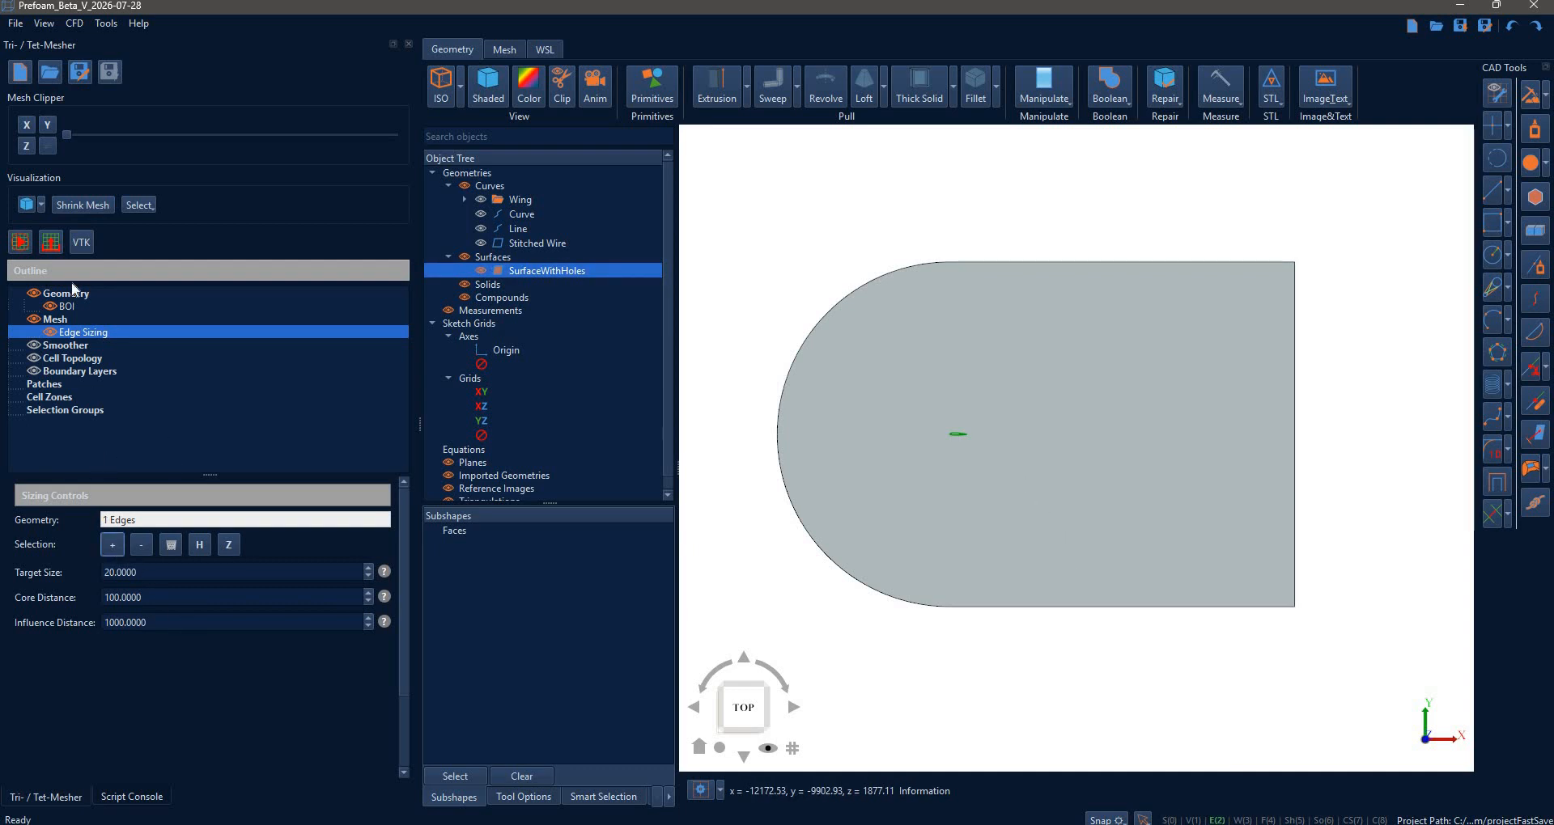
{"action": "left_click", "coordinate": [22, 245]}
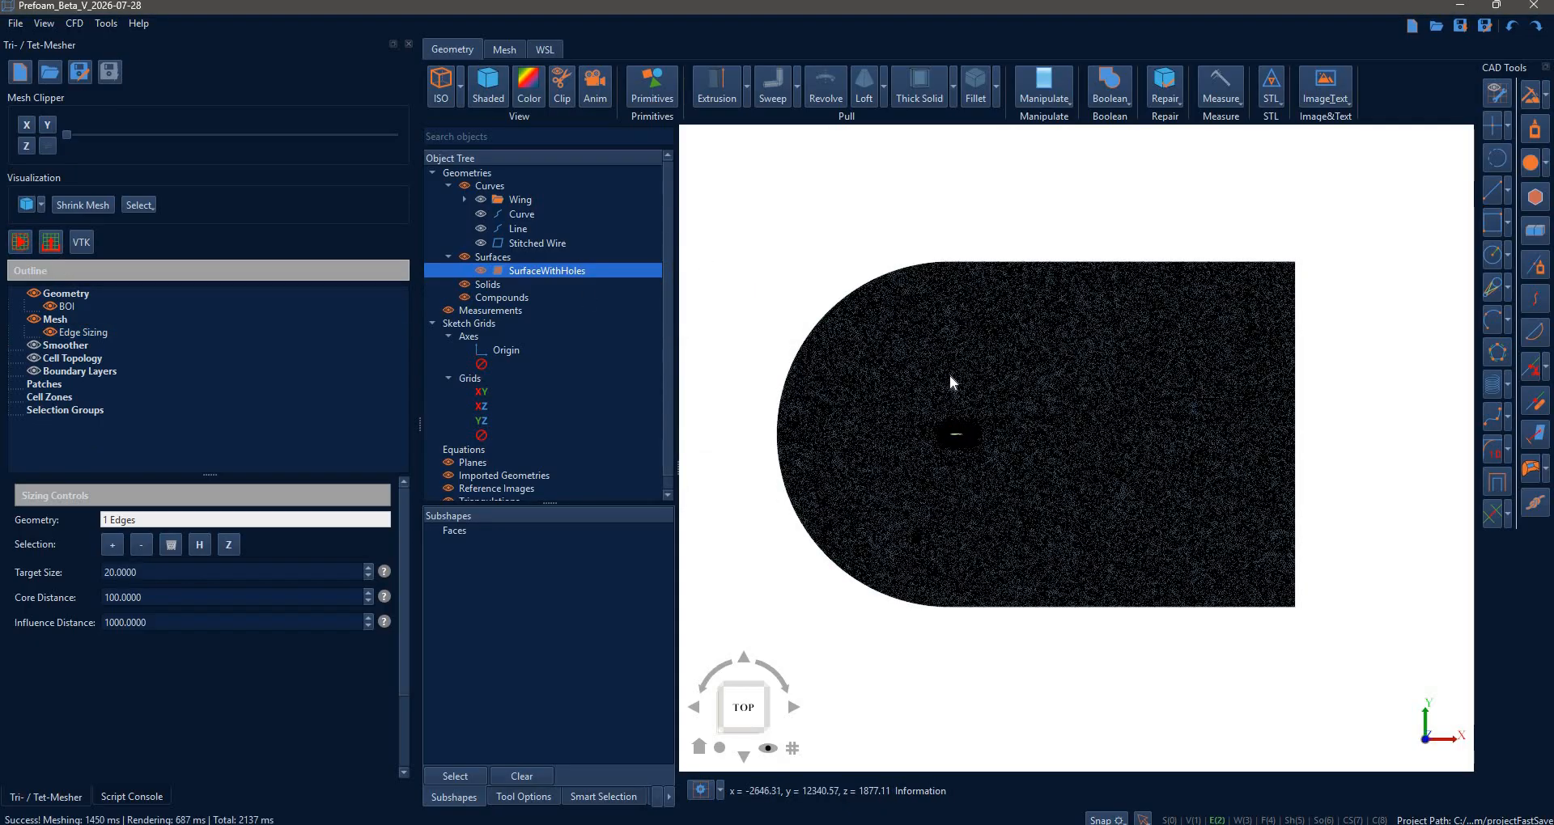
{"action": "scroll", "coordinate": [947, 381], "scroll_direction": "up", "scroll_amount": 10}
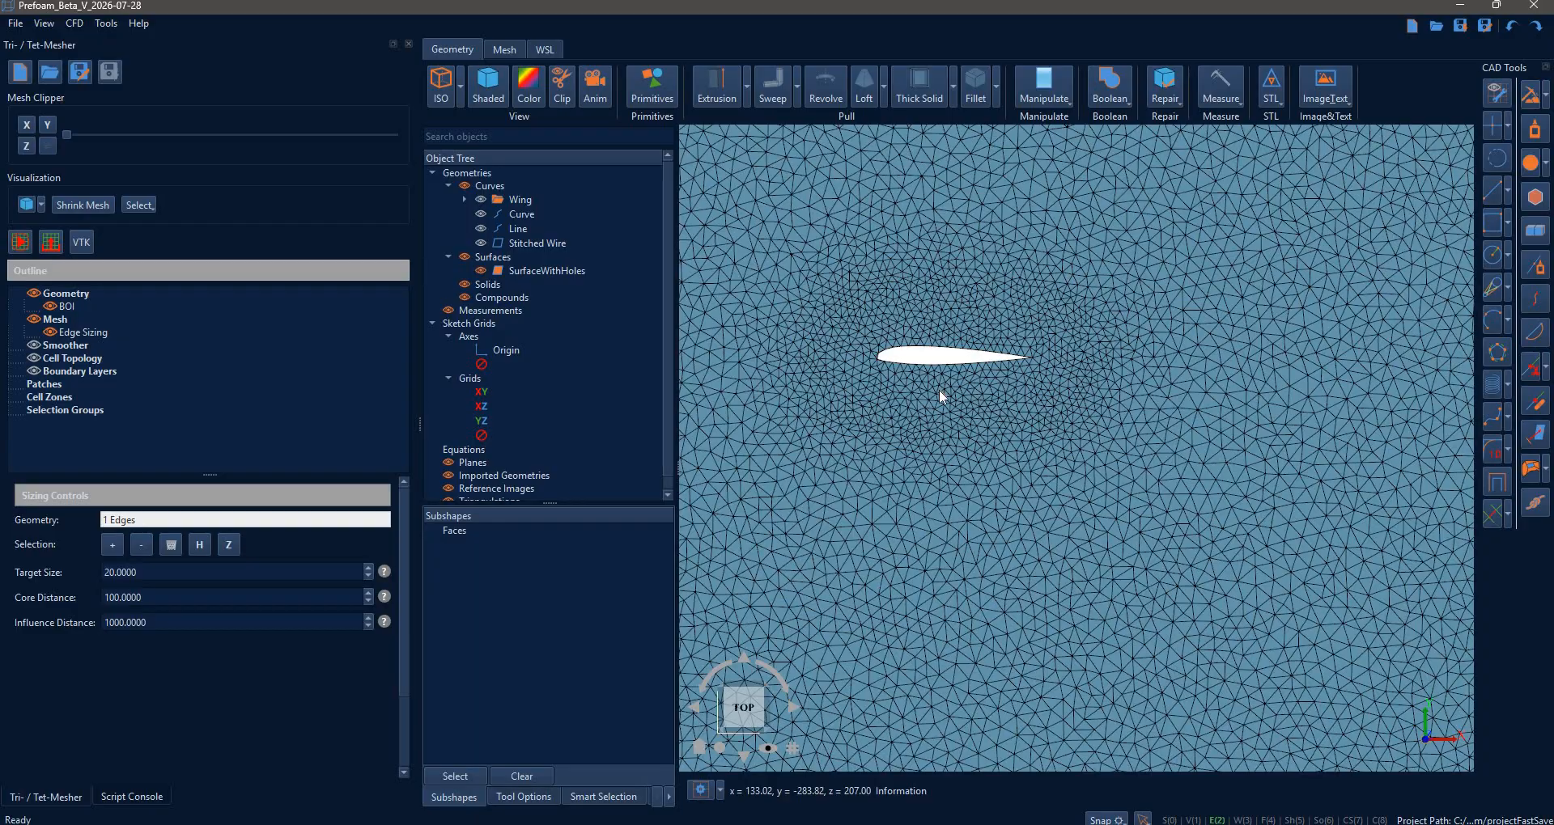
{"action": "scroll", "coordinate": [938, 390], "scroll_direction": "down", "scroll_amount": 10}
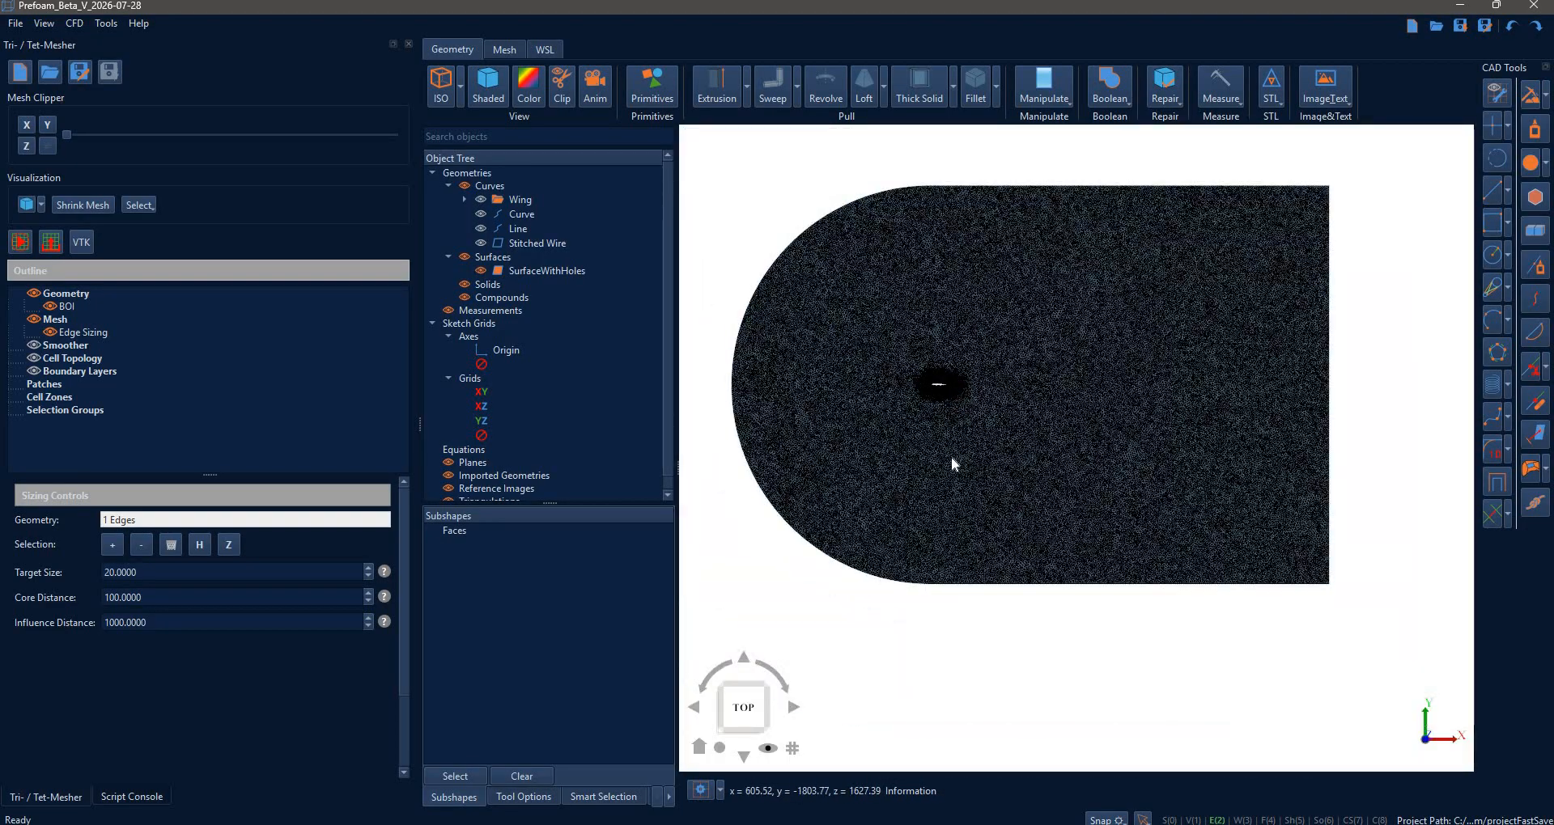
{"action": "middle_click_drag", "start_coordinate": [952, 458], "coordinate": [966, 490]}
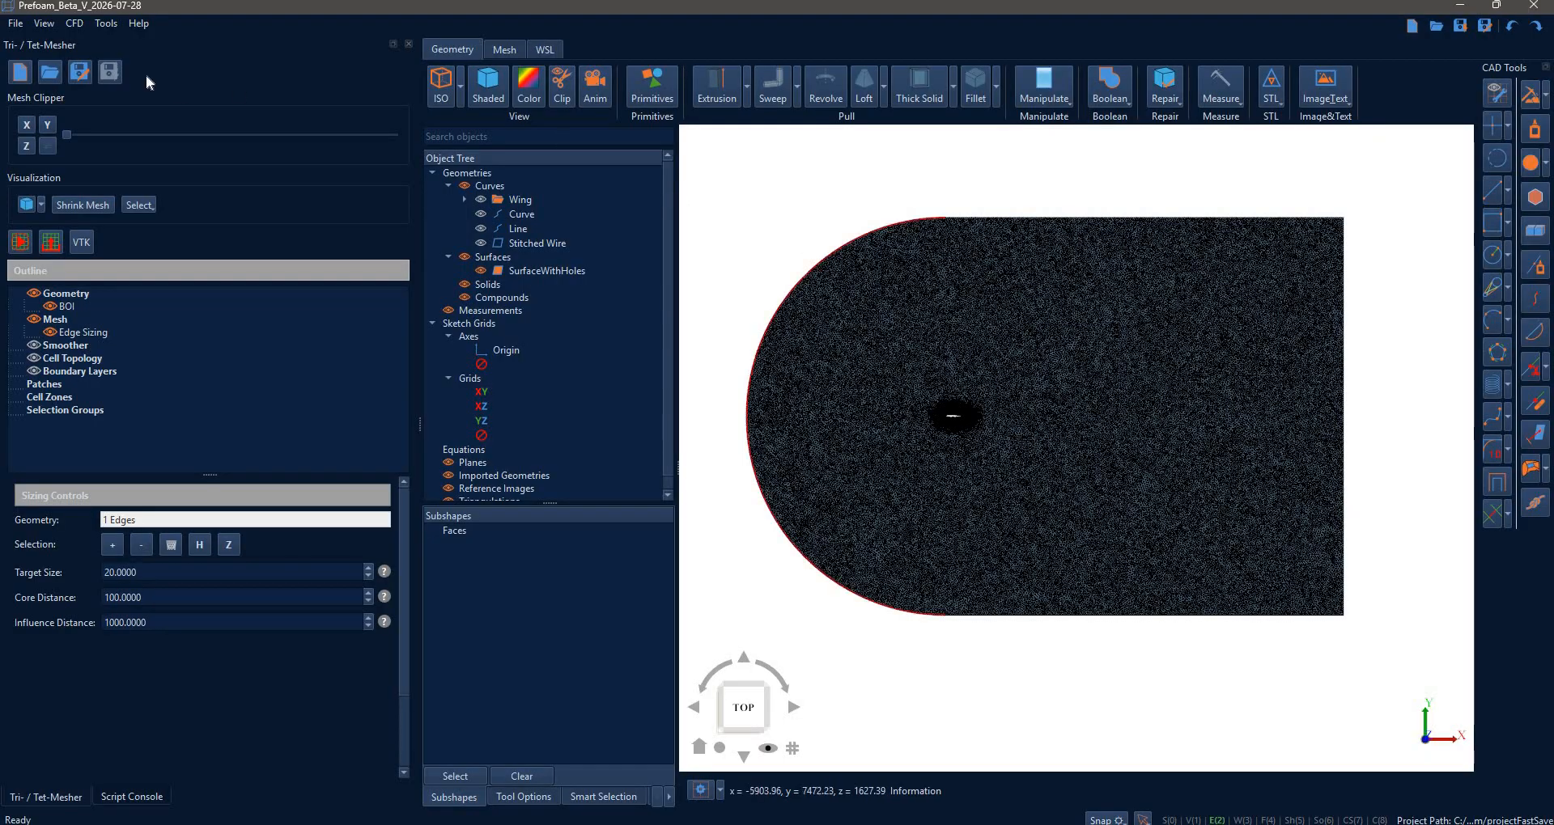
- Preview the Airfoil Generator's From .dat File option, close it, and return to the Script Console
{"action": "left_click", "coordinate": [106, 22]}
{"action": "left_click", "coordinate": [141, 38]}
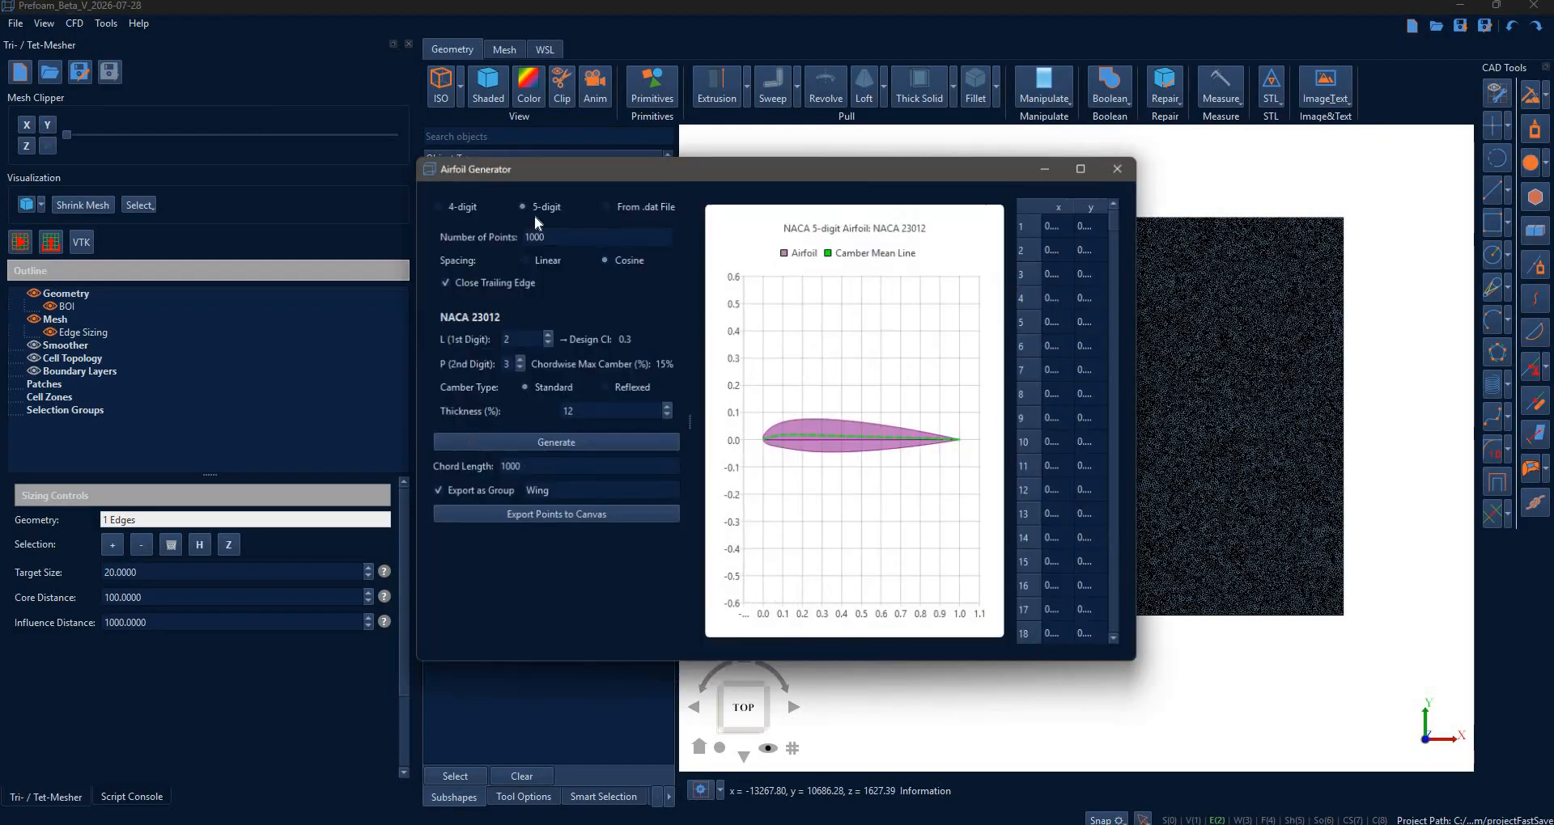
{"action": "left_click", "coordinate": [603, 206]}
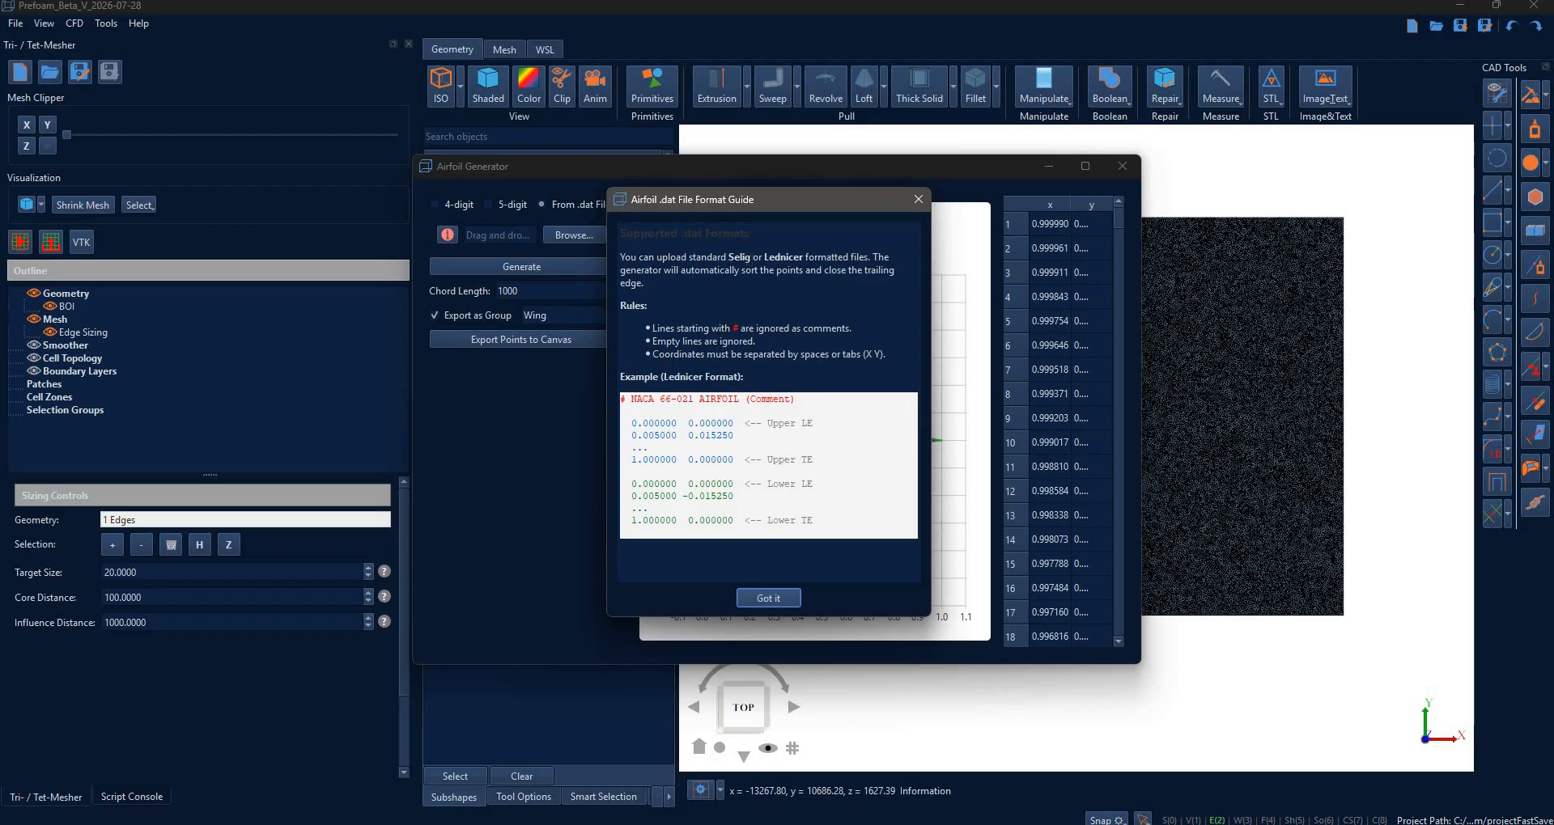
{"action": "left_click", "coordinate": [918, 199]}
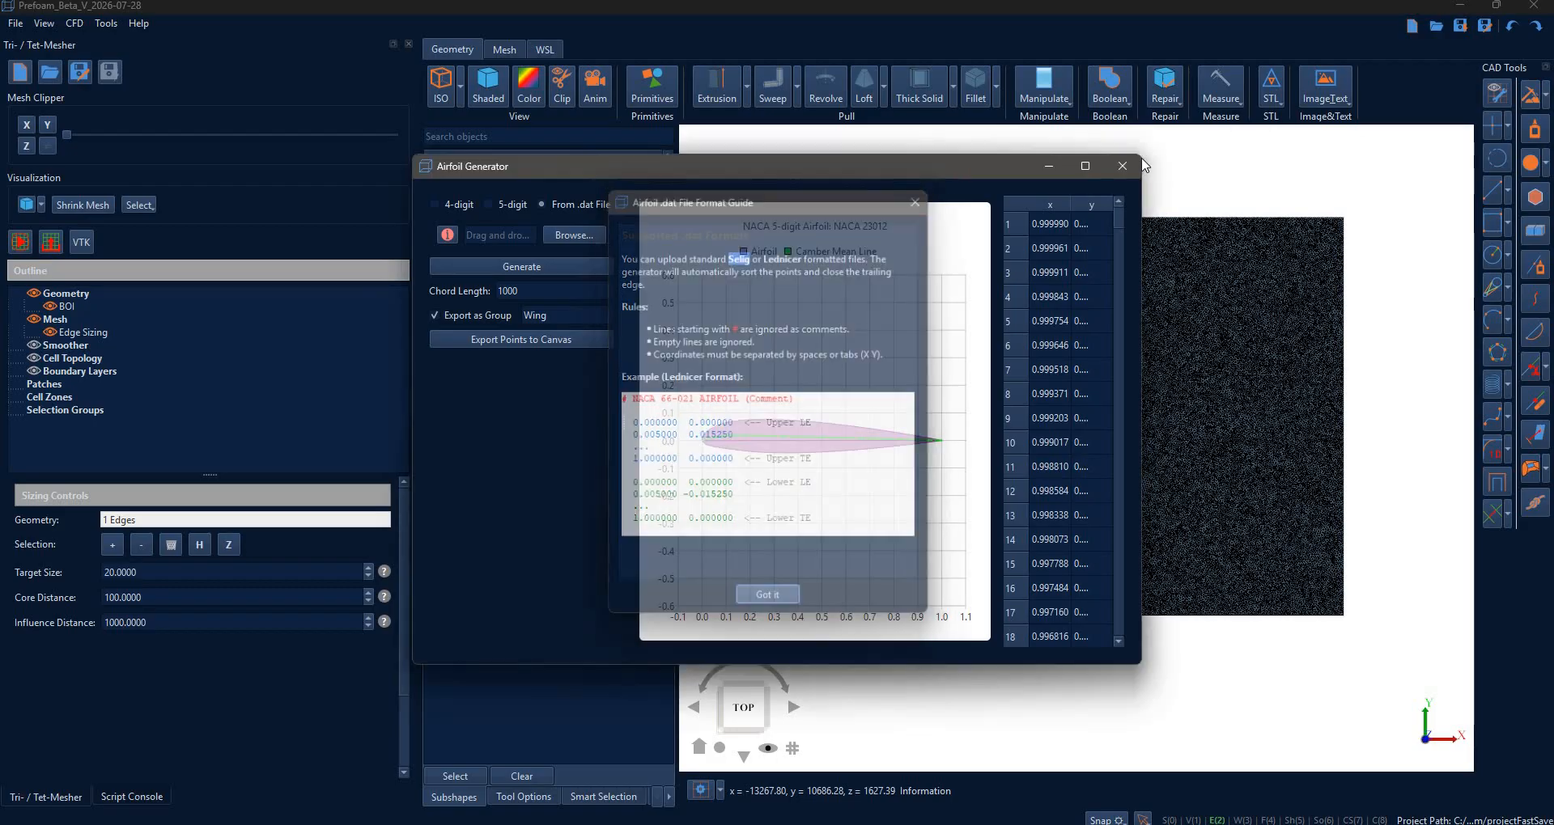
{"action": "left_click", "coordinate": [1122, 165]}
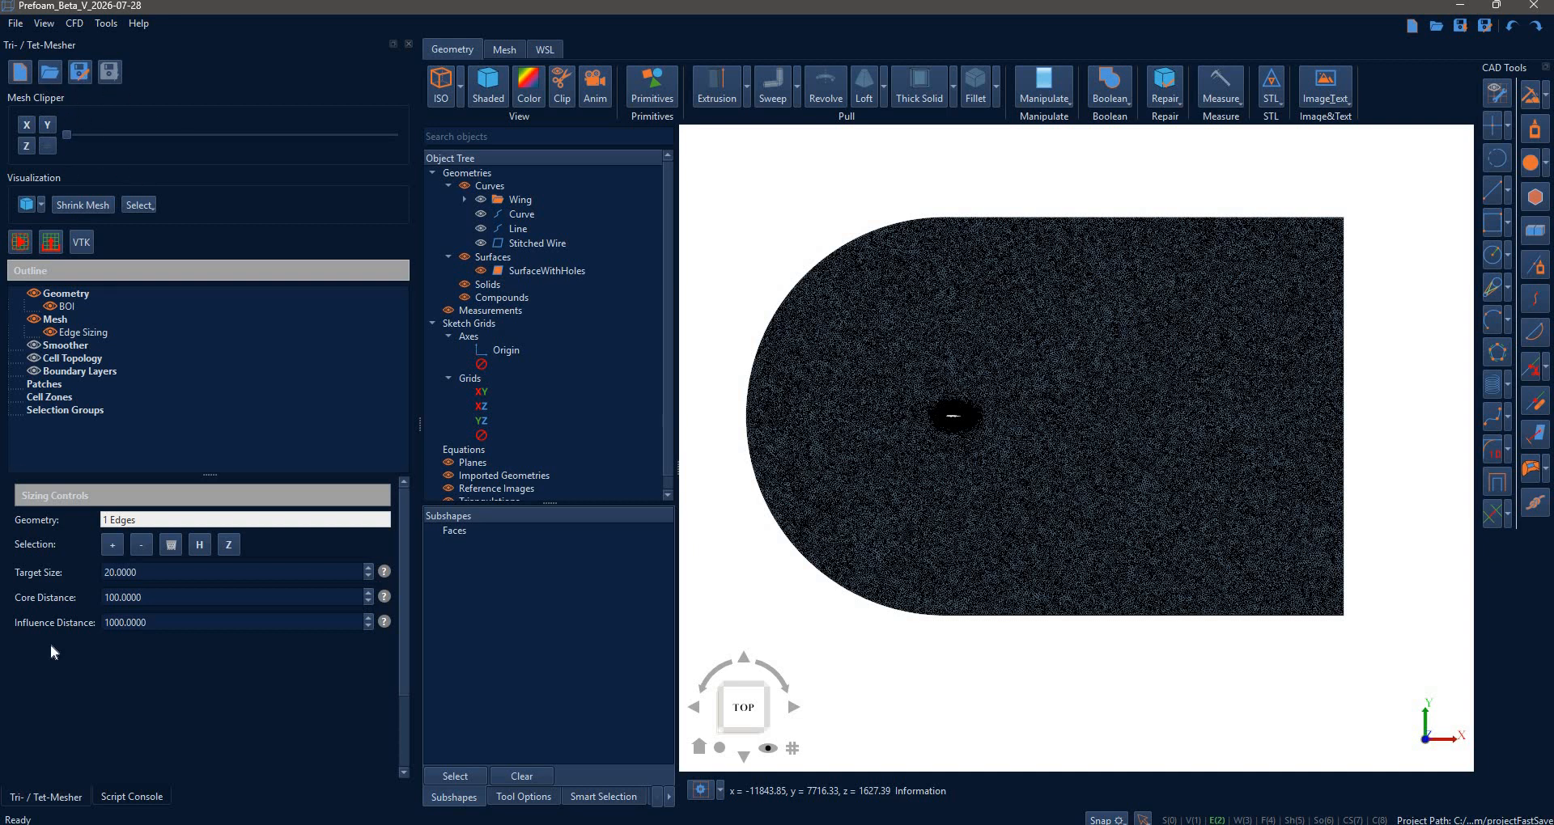
{"action": "left_click", "coordinate": [152, 798]}
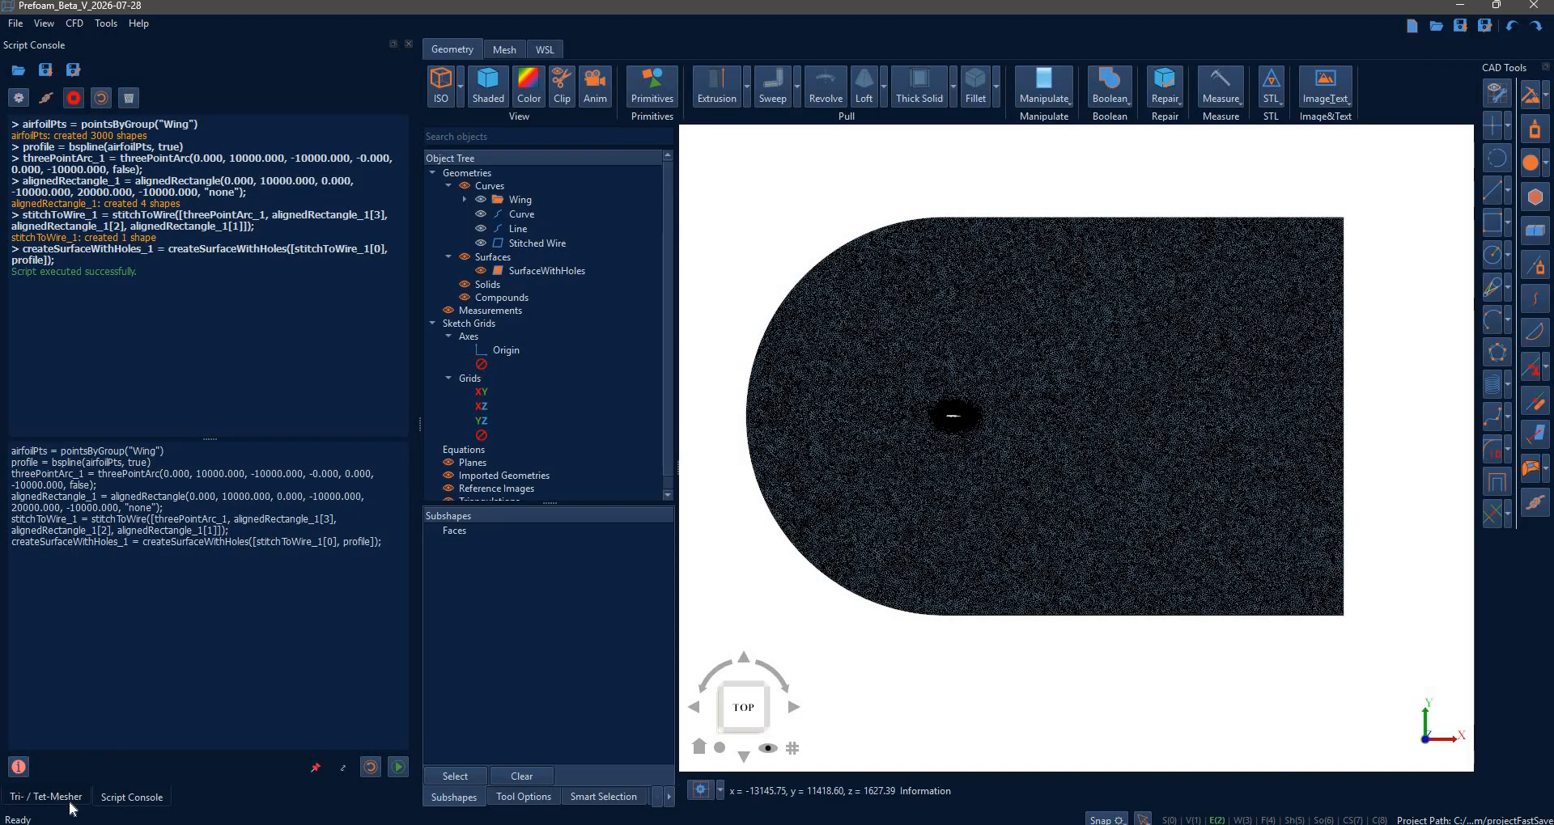
- Start a new project, close the mesher panel, and stop and reset the script recorder
{"action": "left_click", "coordinate": [19, 72]}
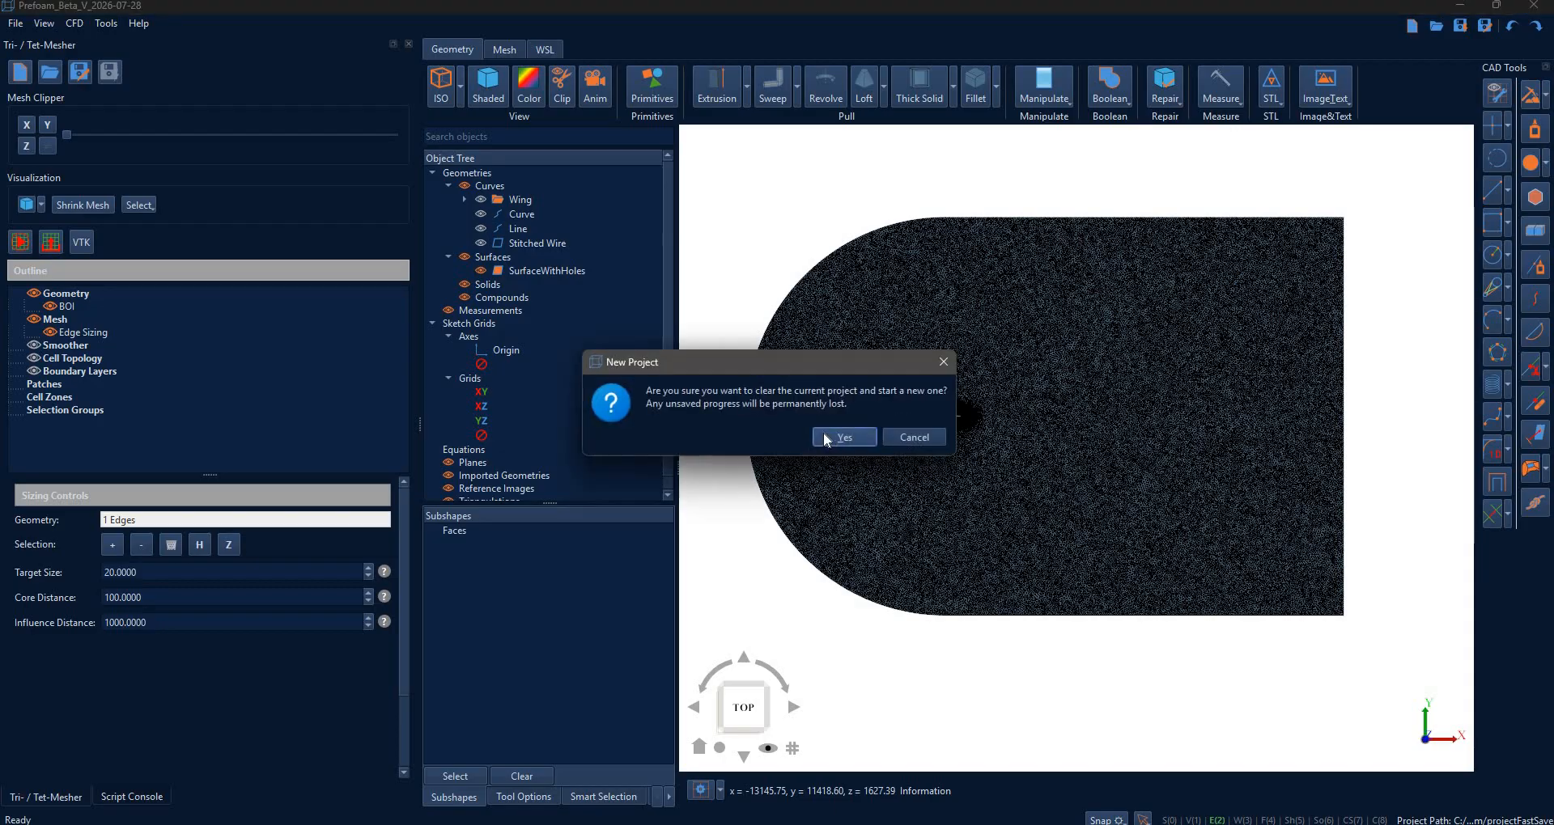
{"action": "key", "text": "Return"}
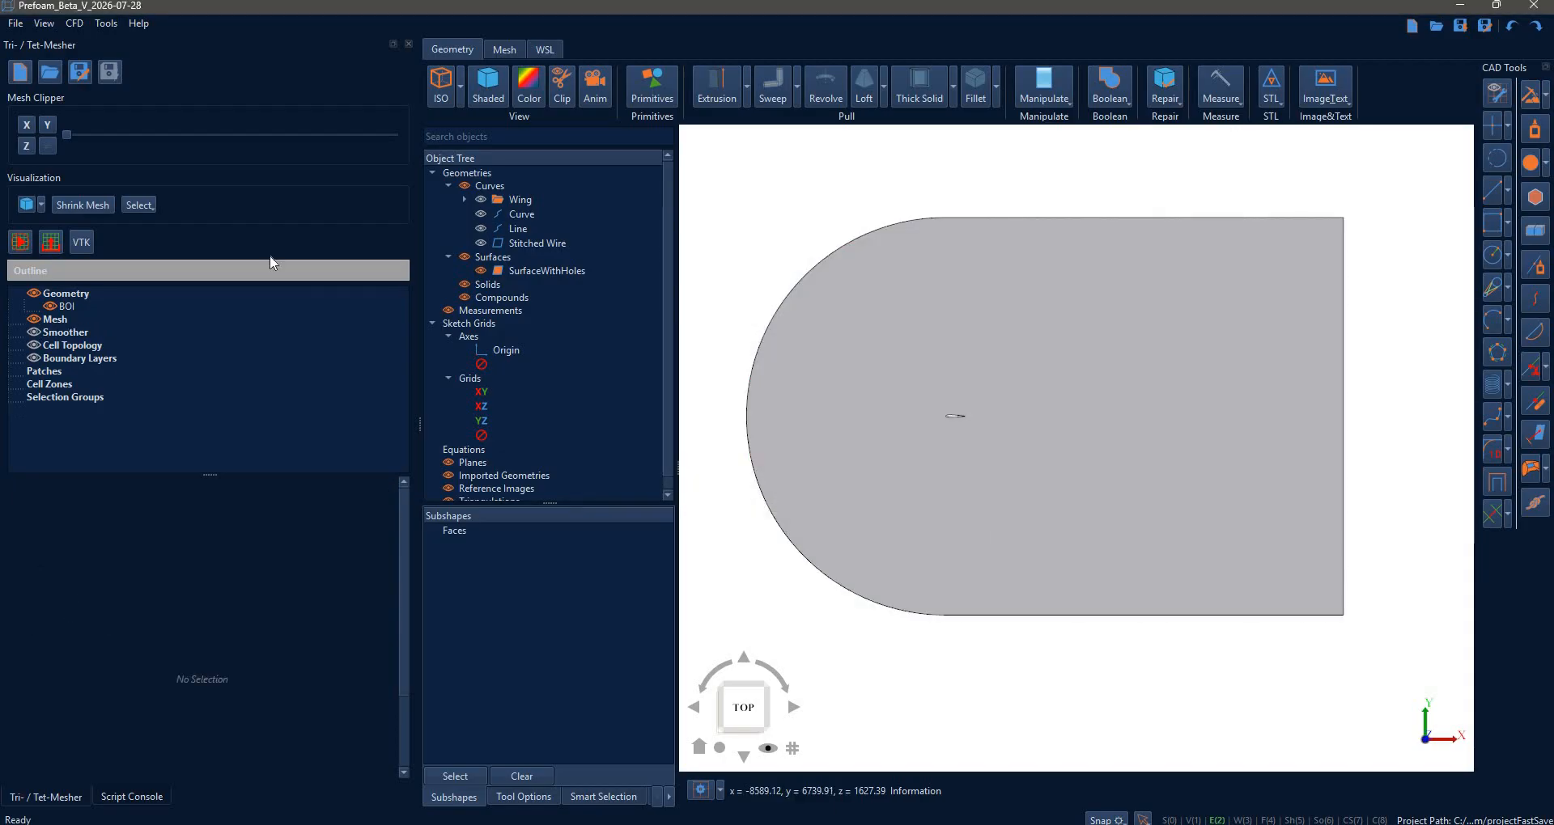
{"action": "left_click", "coordinate": [407, 44]}
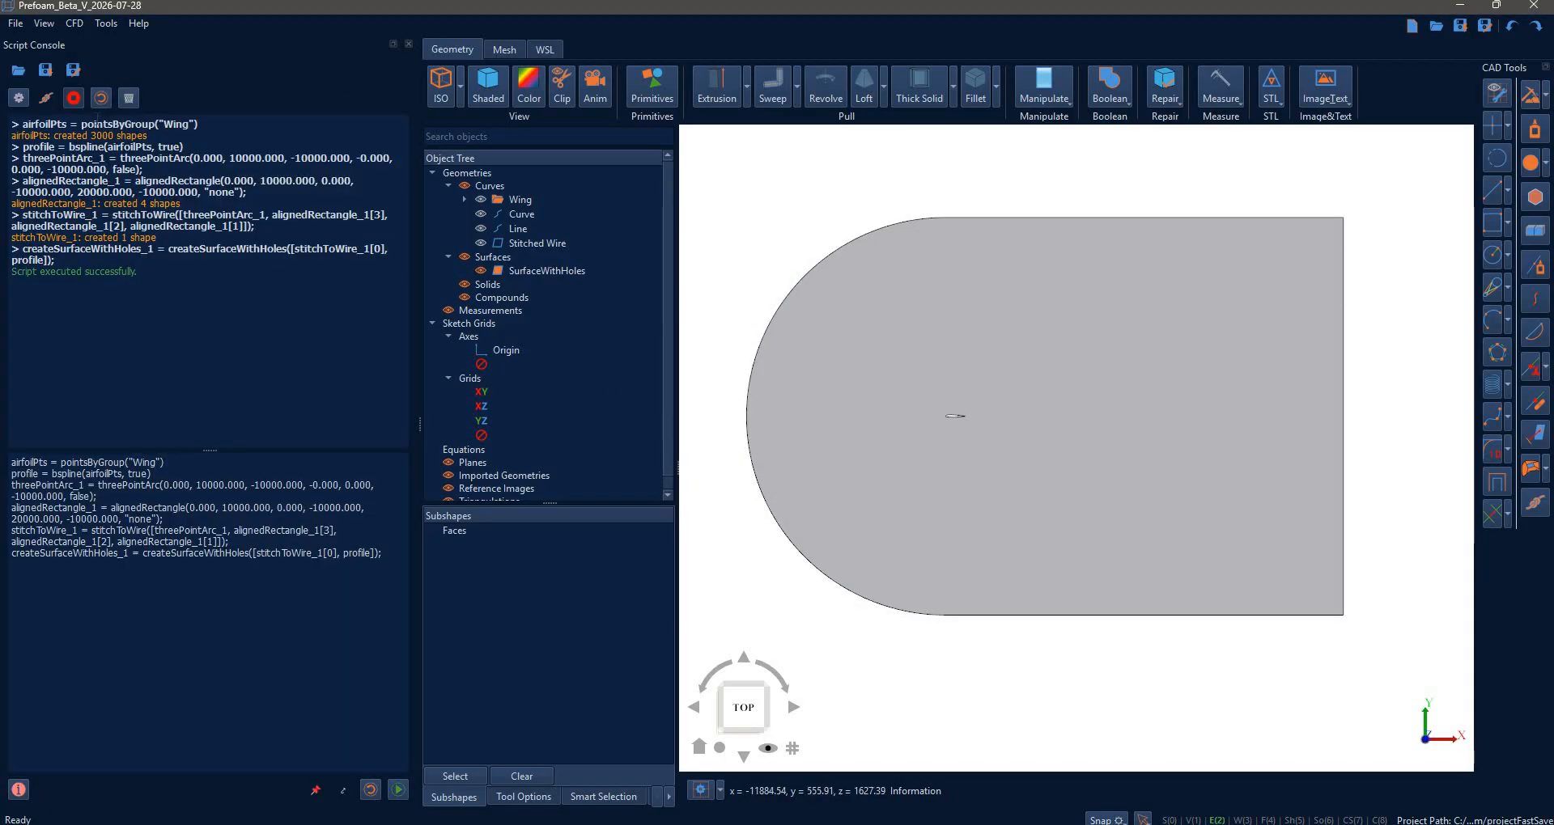
{"action": "left_click", "coordinate": [74, 97]}
{"action": "left_click", "coordinate": [102, 98]}
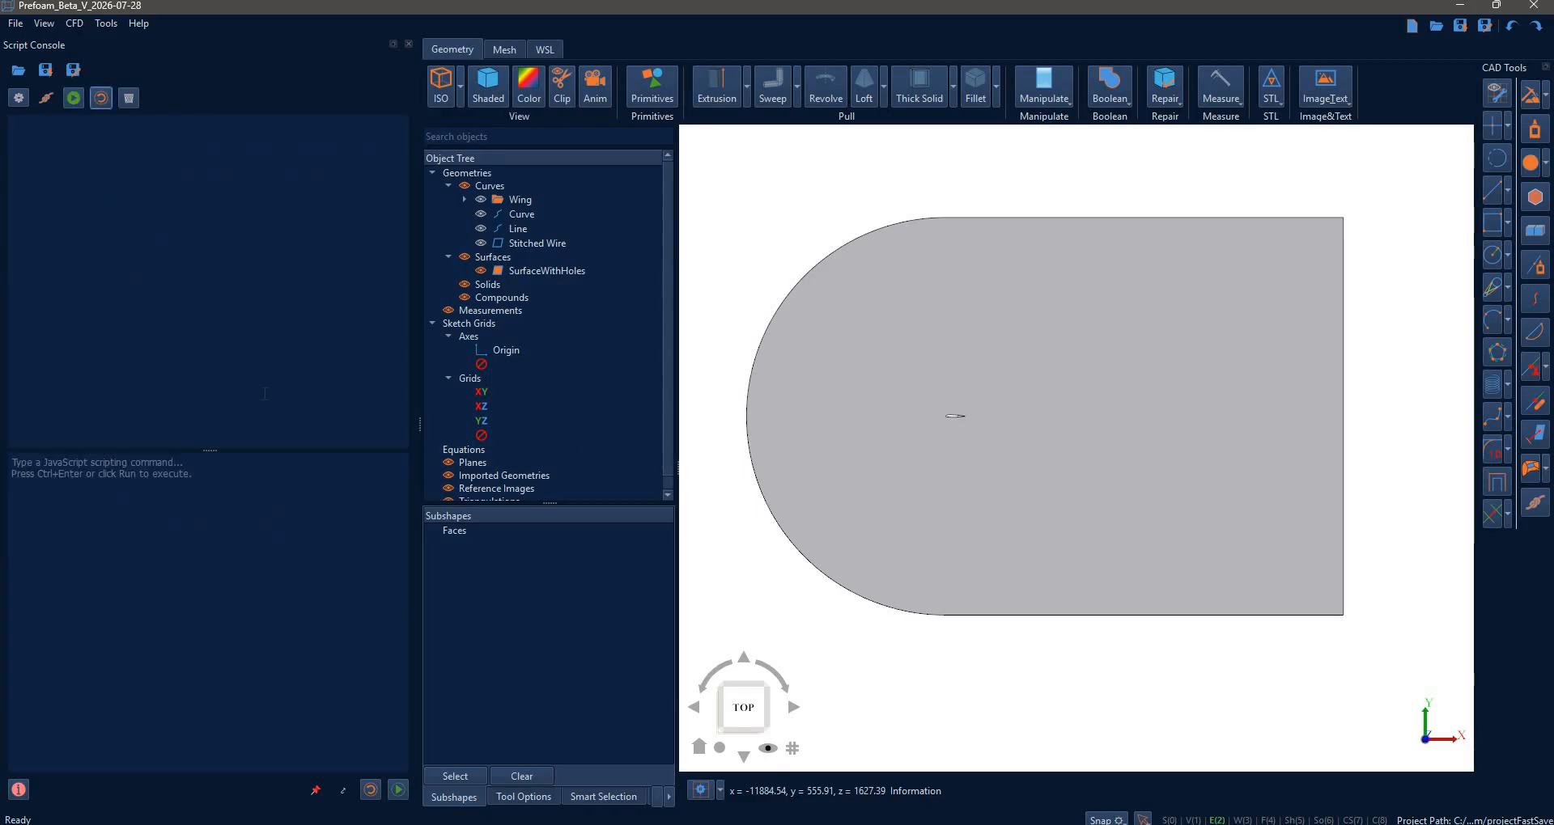
- Remove all curves and surfaces and turn on the sketch grid
{"action": "right_click", "coordinate": [534, 200]}
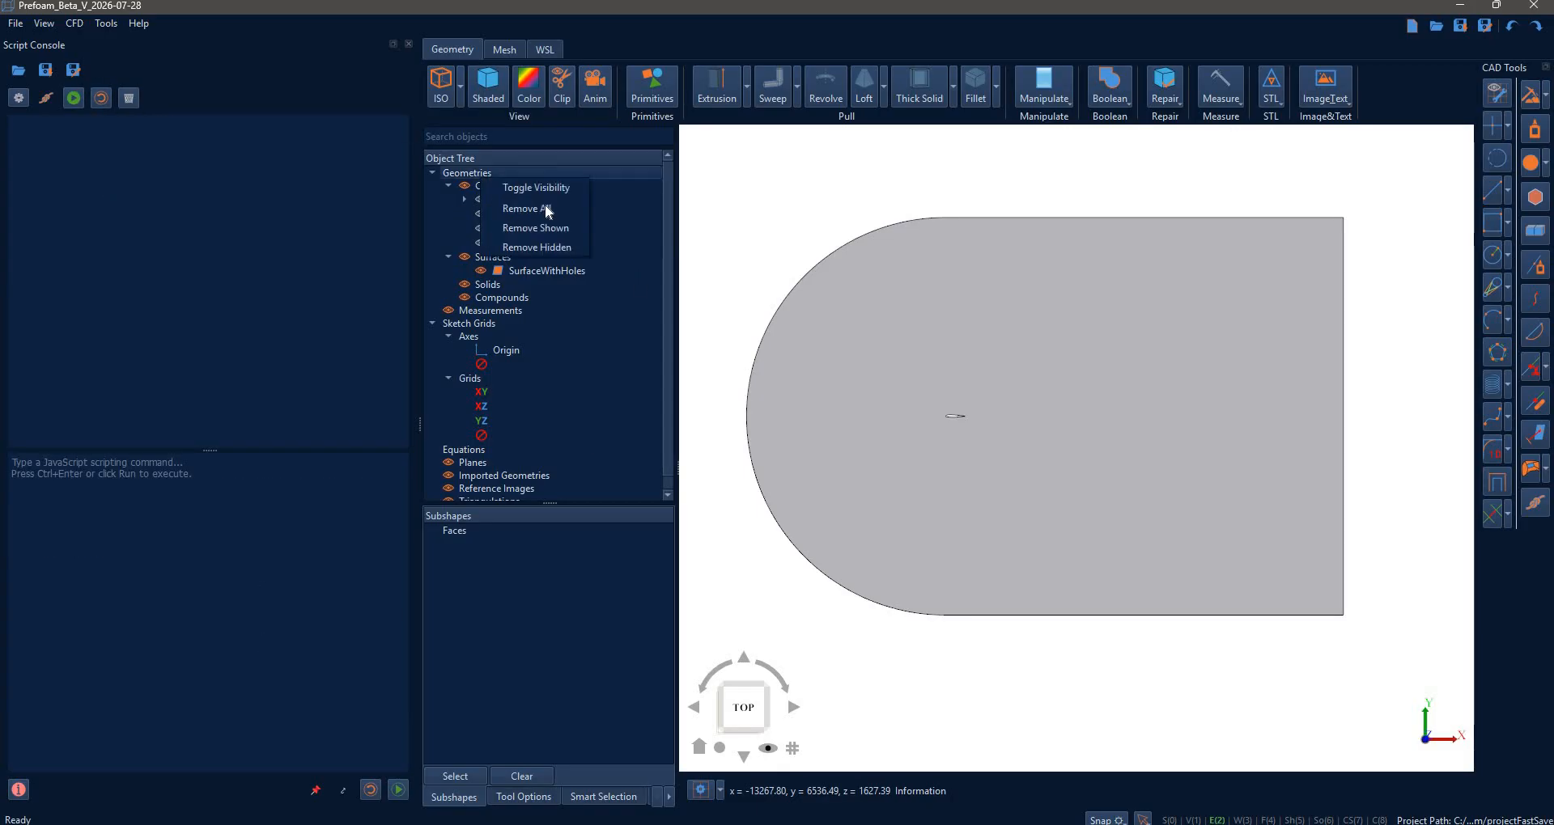
{"action": "left_click", "coordinate": [526, 207]}
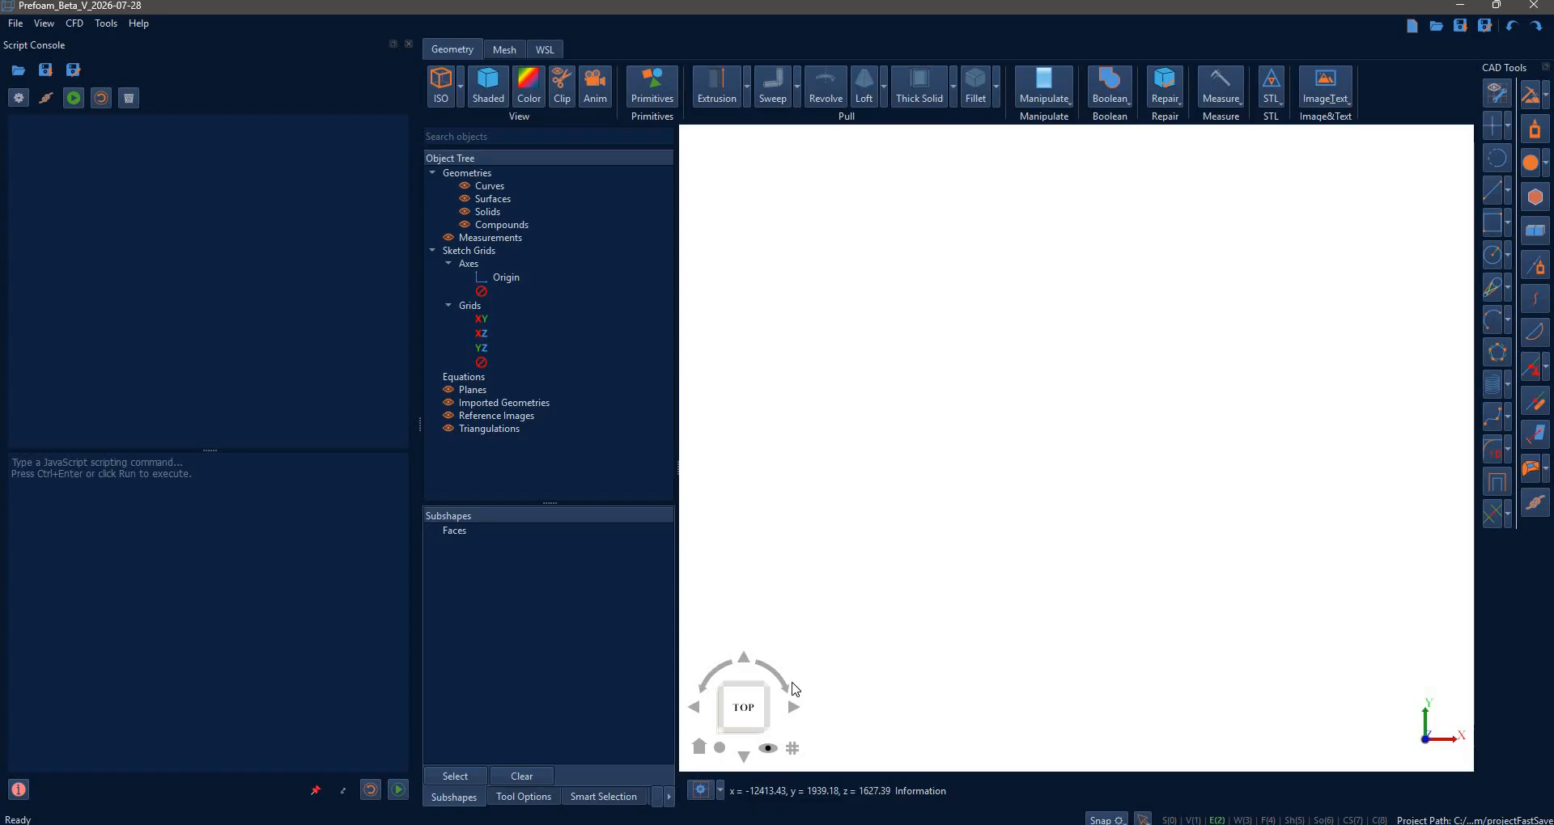
{"action": "left_click", "coordinate": [793, 749]}
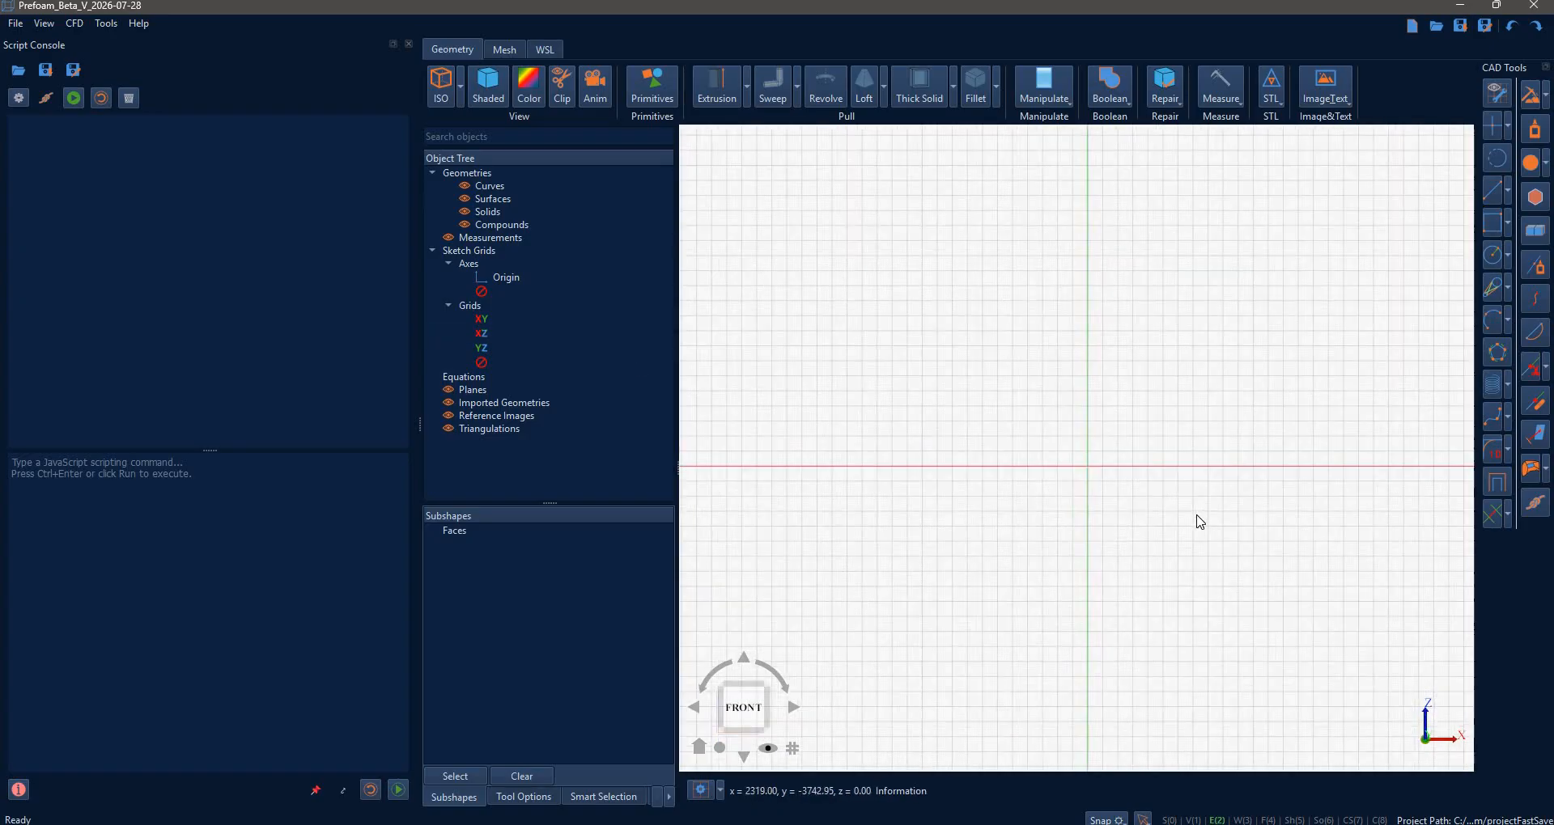
- Centre the front-view grid and start recording a new script
{"action": "scroll", "coordinate": [1197, 521], "scroll_direction": "down", "scroll_amount": 3}
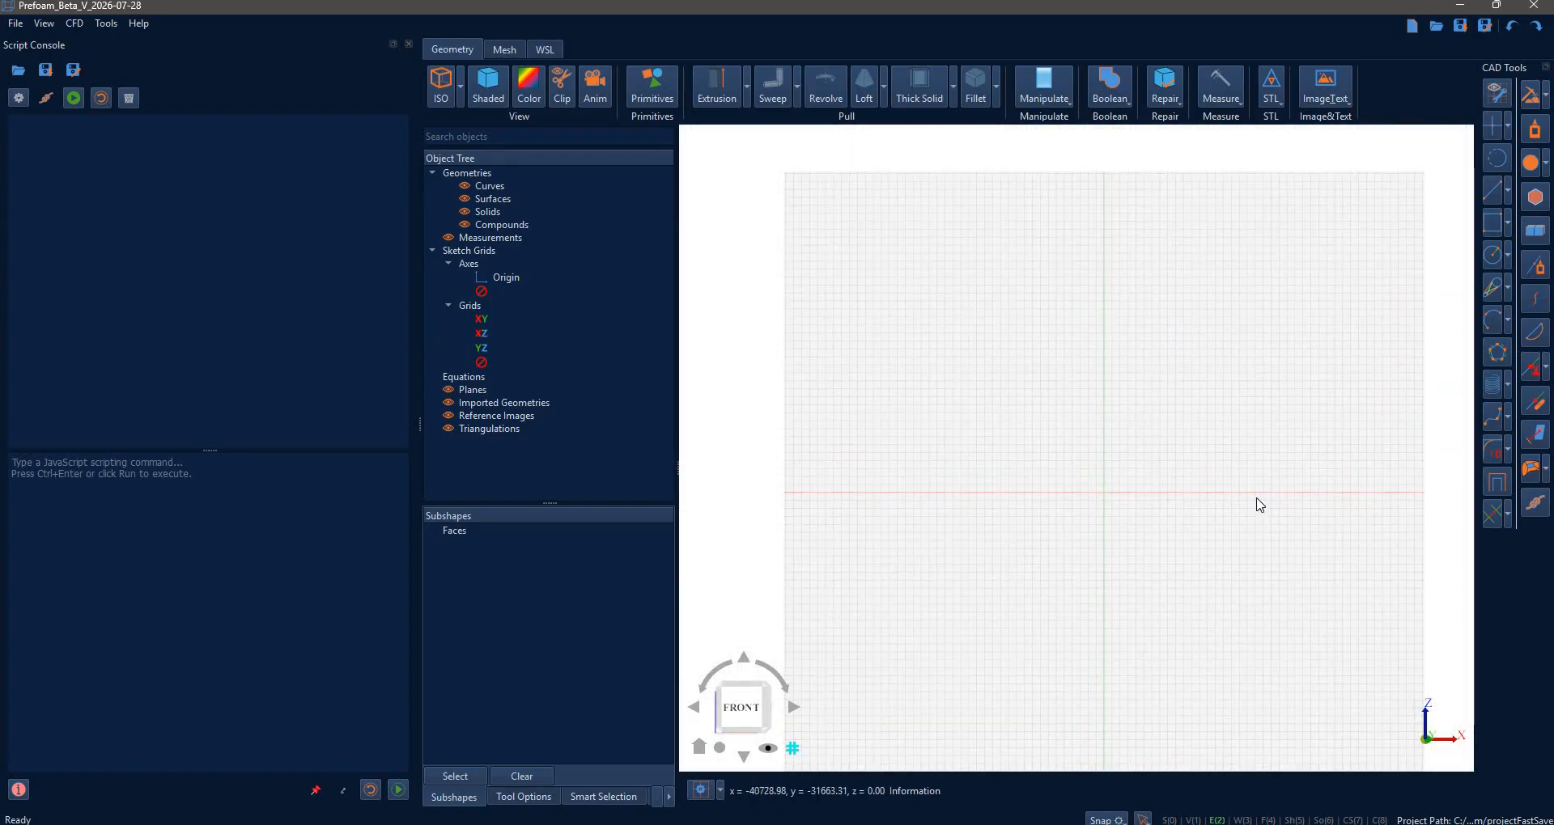
{"action": "middle_click_drag", "start_coordinate": [1264, 530], "coordinate": [1104, 504]}
{"action": "scroll", "coordinate": [1243, 410], "scroll_direction": "up", "scroll_amount": 3}
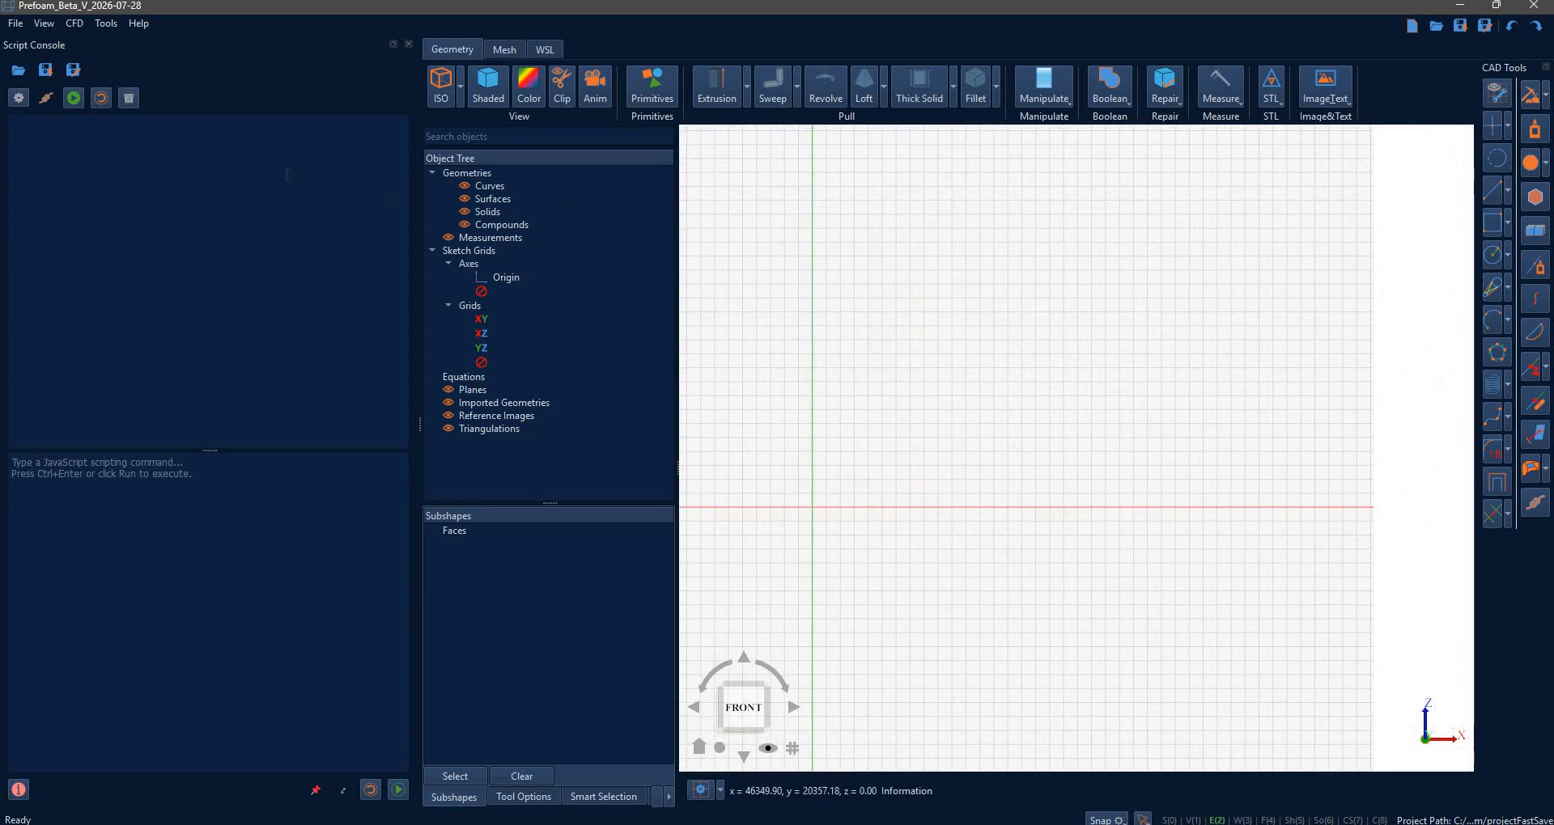
{"action": "left_click", "coordinate": [71, 98]}
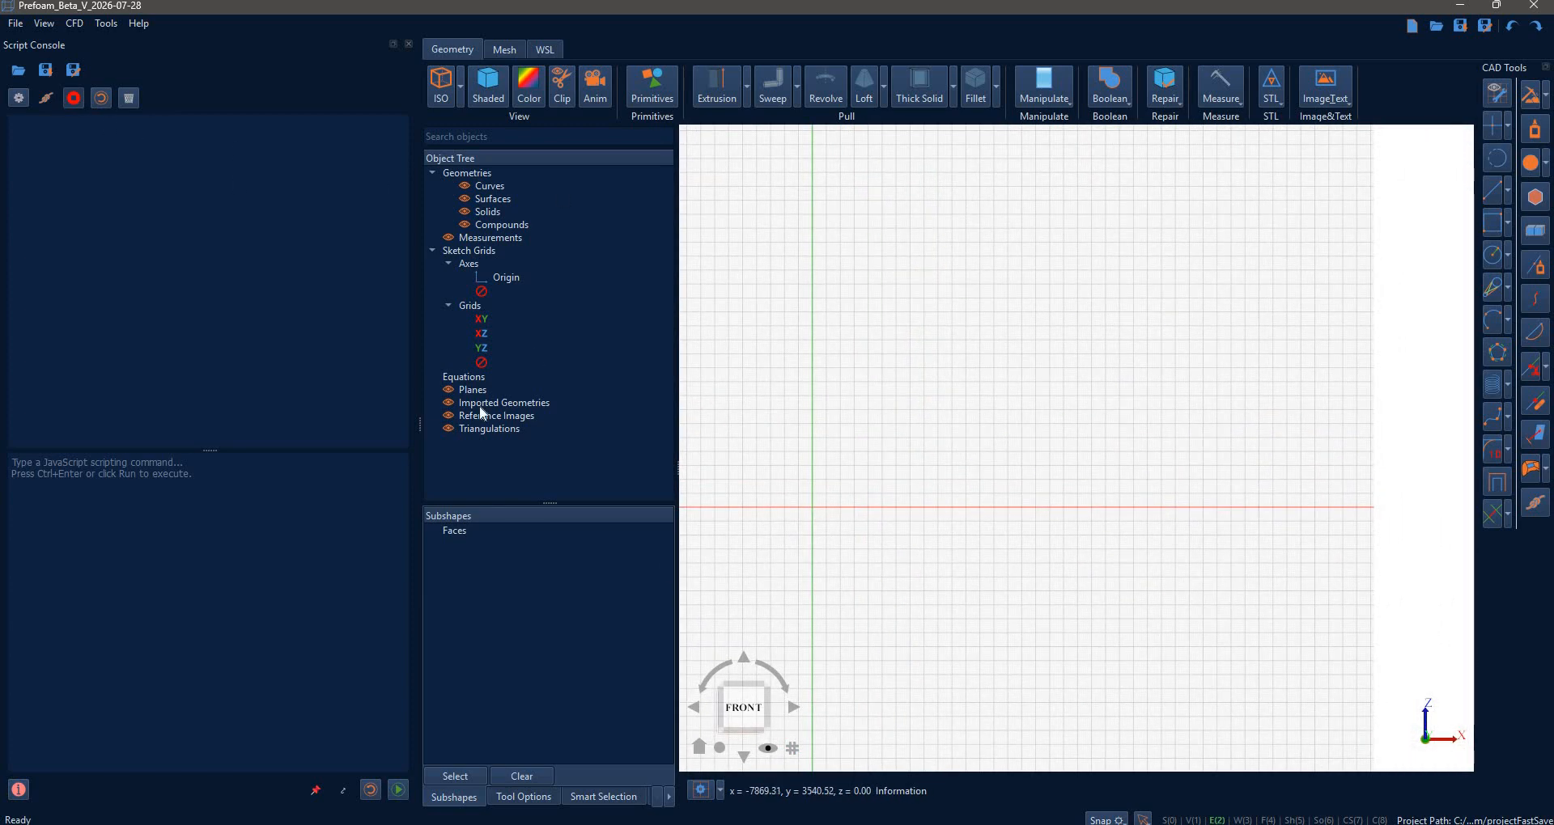
- Draw a corner rectangle from the origin, 1044 wide and 288 tall
{"action": "left_click", "coordinate": [1488, 229]}
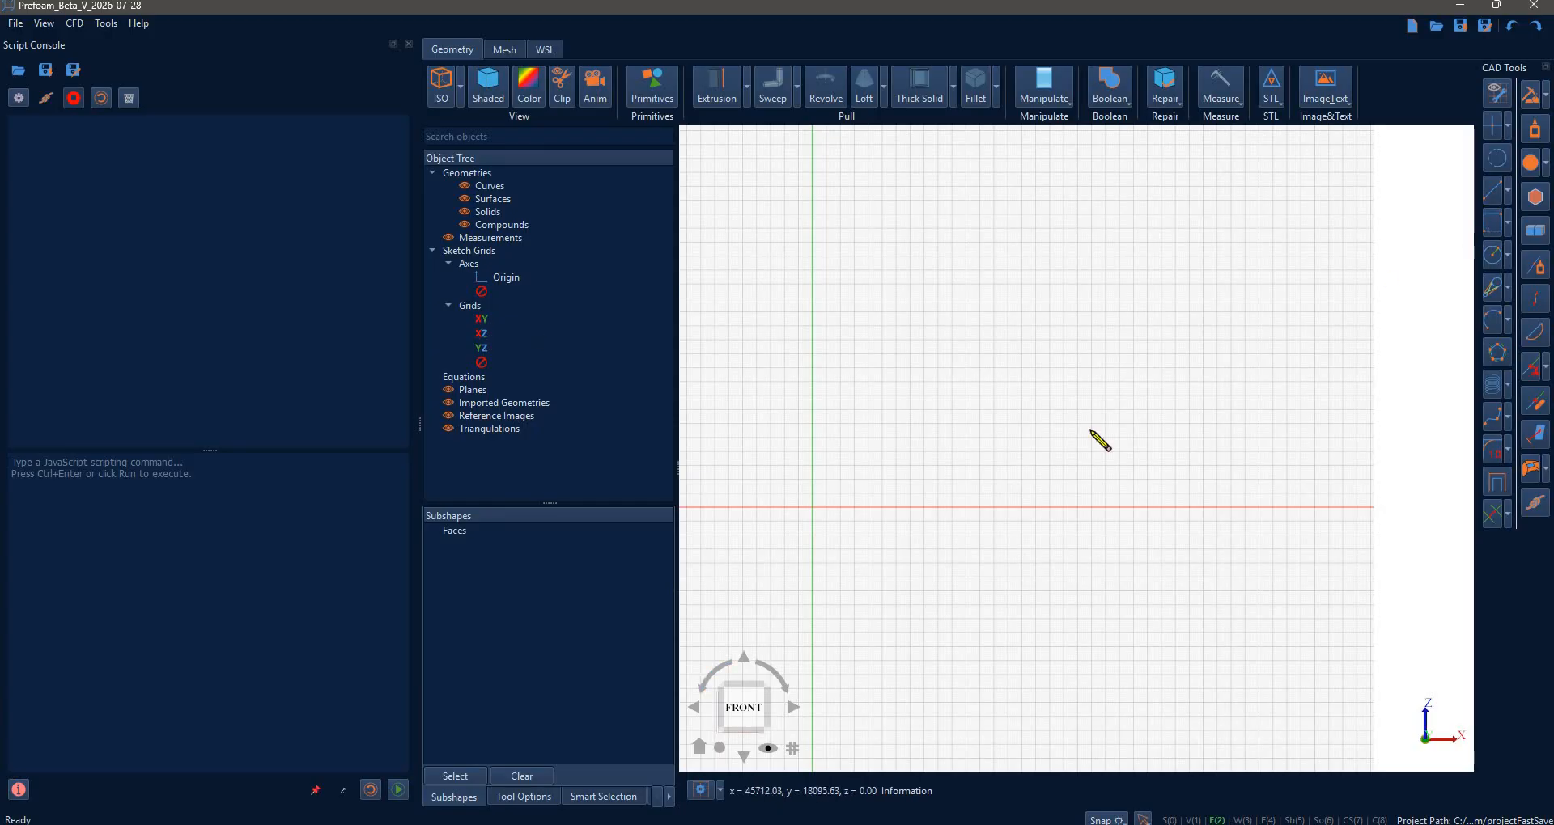
{"action": "scroll", "coordinate": [816, 504], "scroll_direction": "up", "scroll_amount": 3}
{"action": "left_click", "coordinate": [816, 502]}
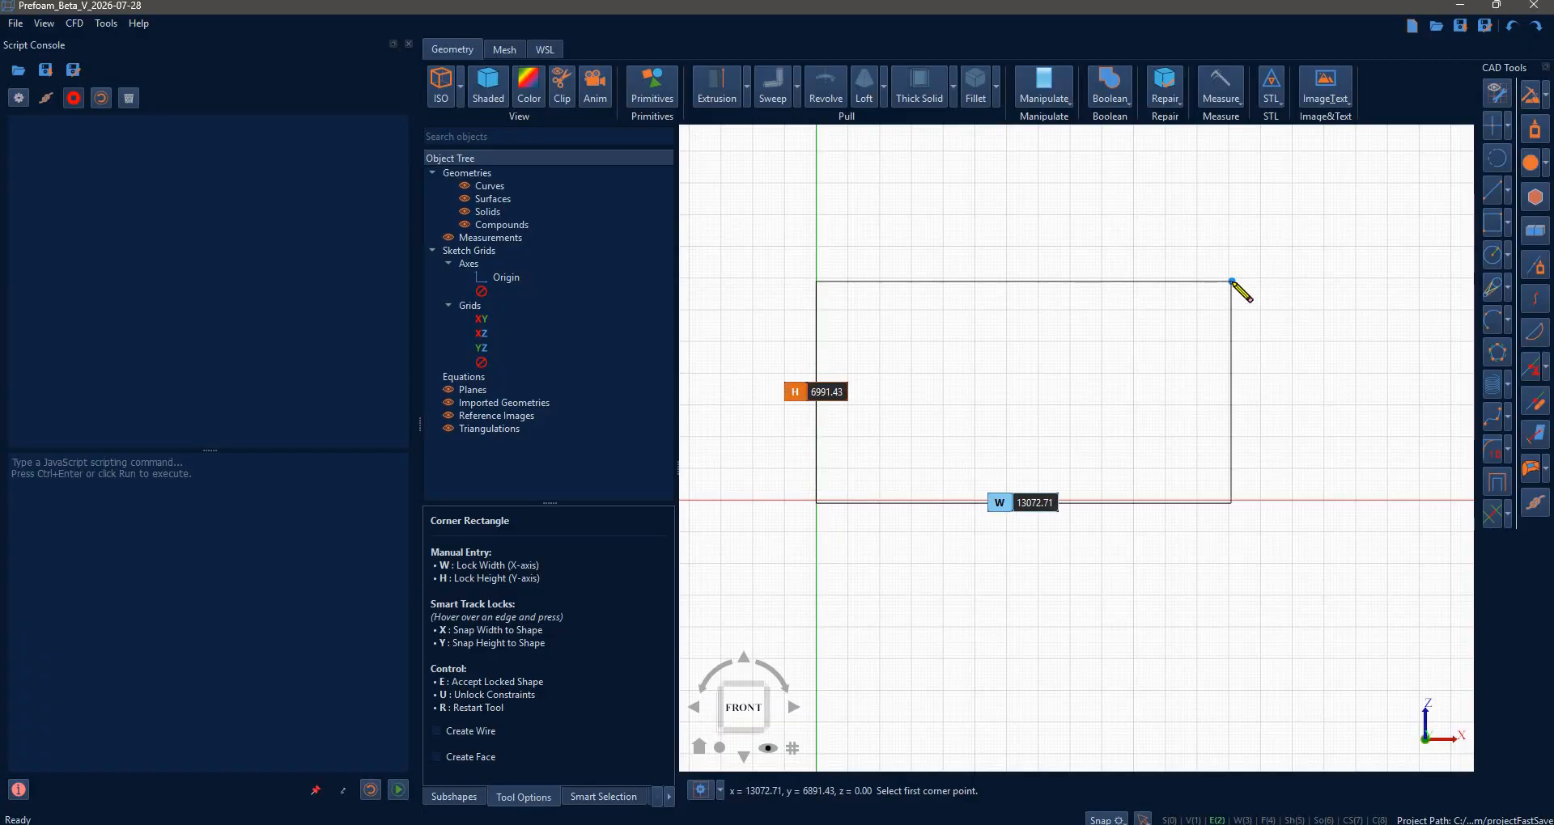
{"action": "key", "text": "w"}
{"action": "type", "text": "1044"}
{"action": "key", "text": "Return"}
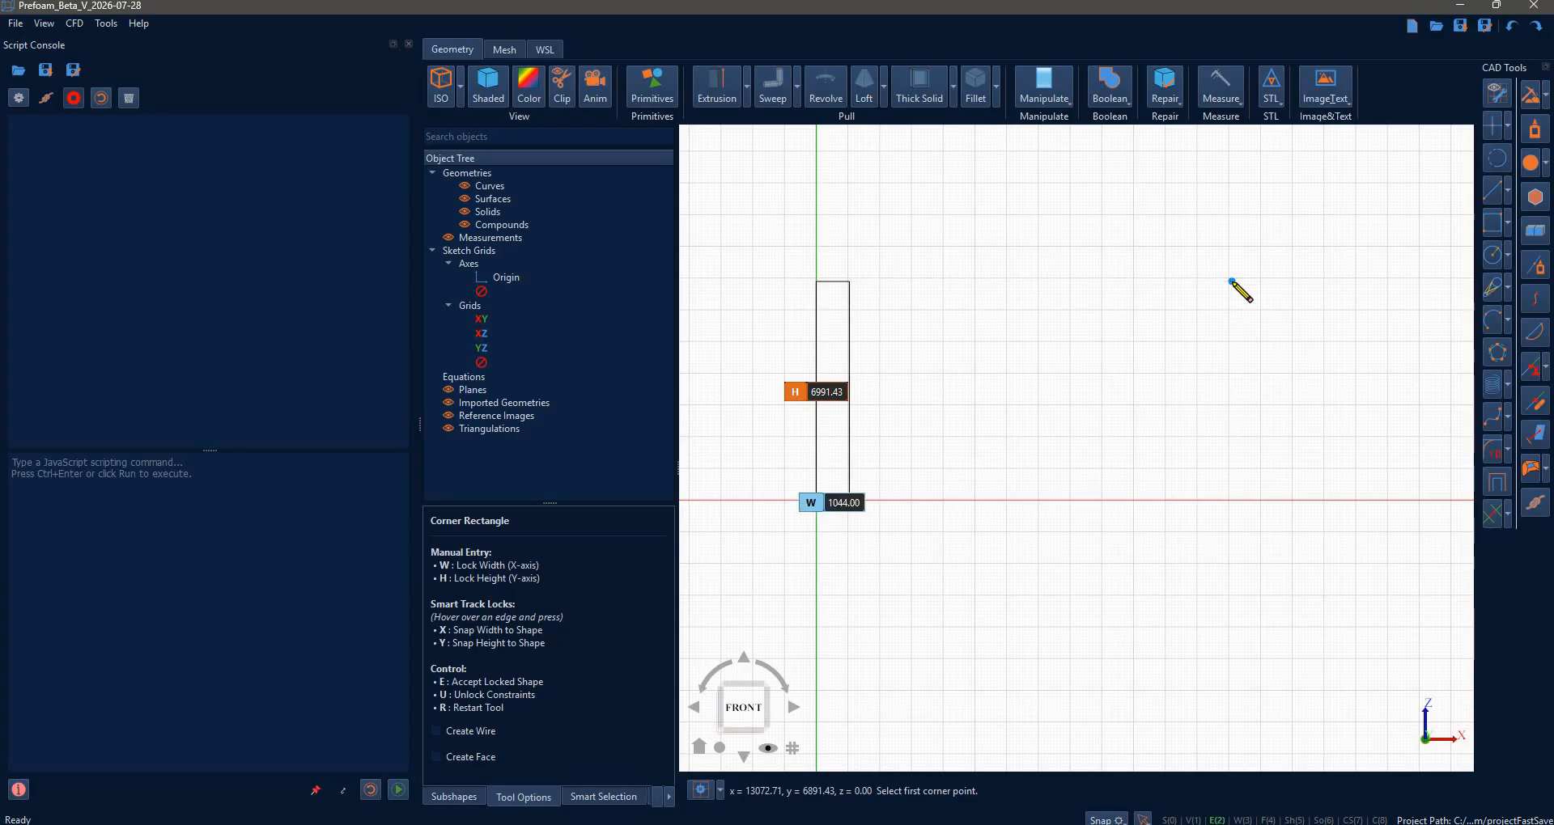
{"action": "key", "text": "Return"}
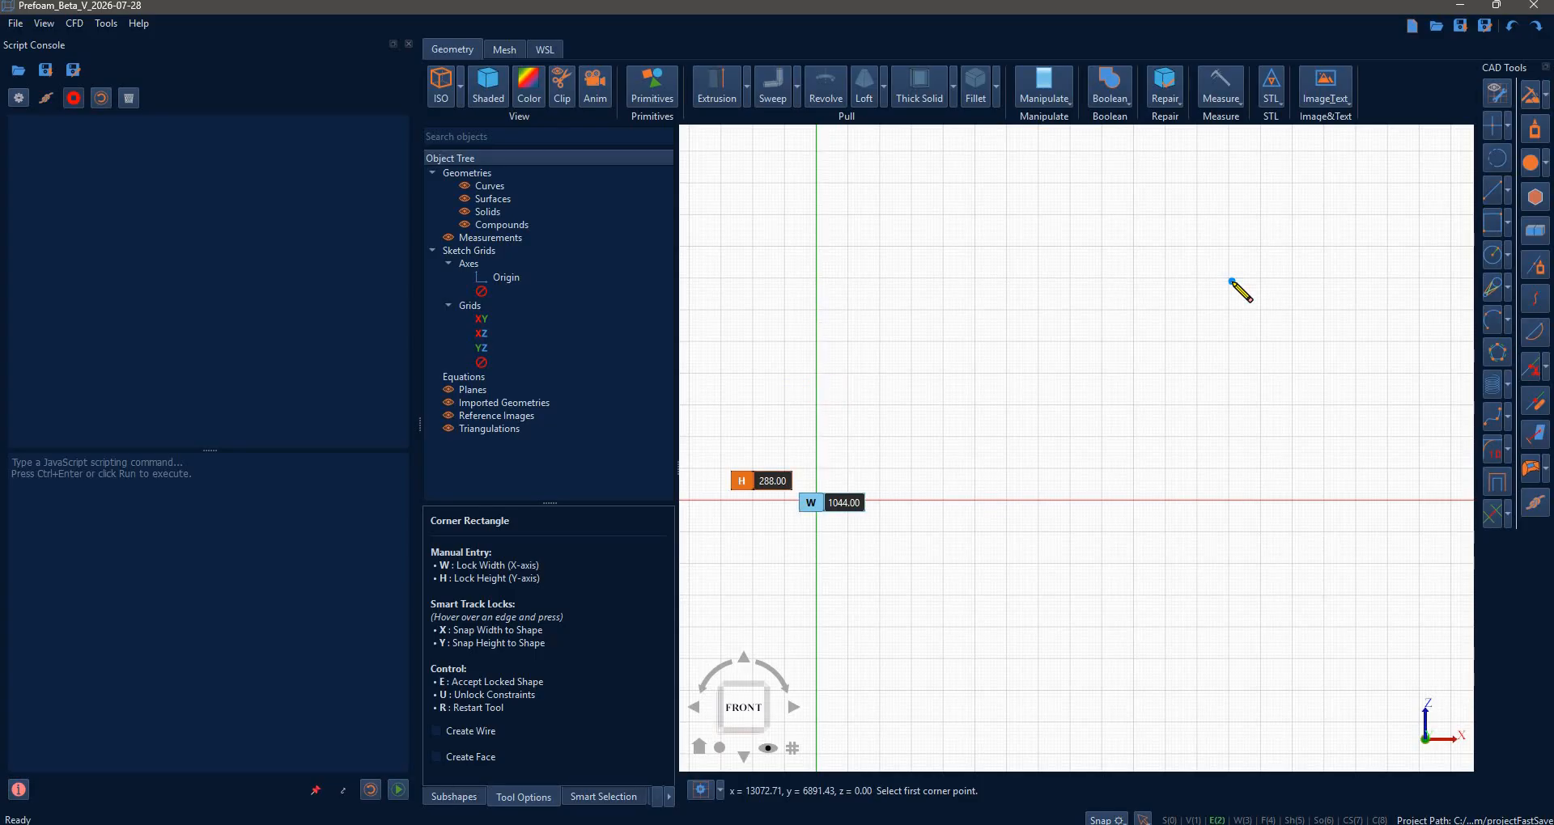
{"action": "key", "text": "e"}
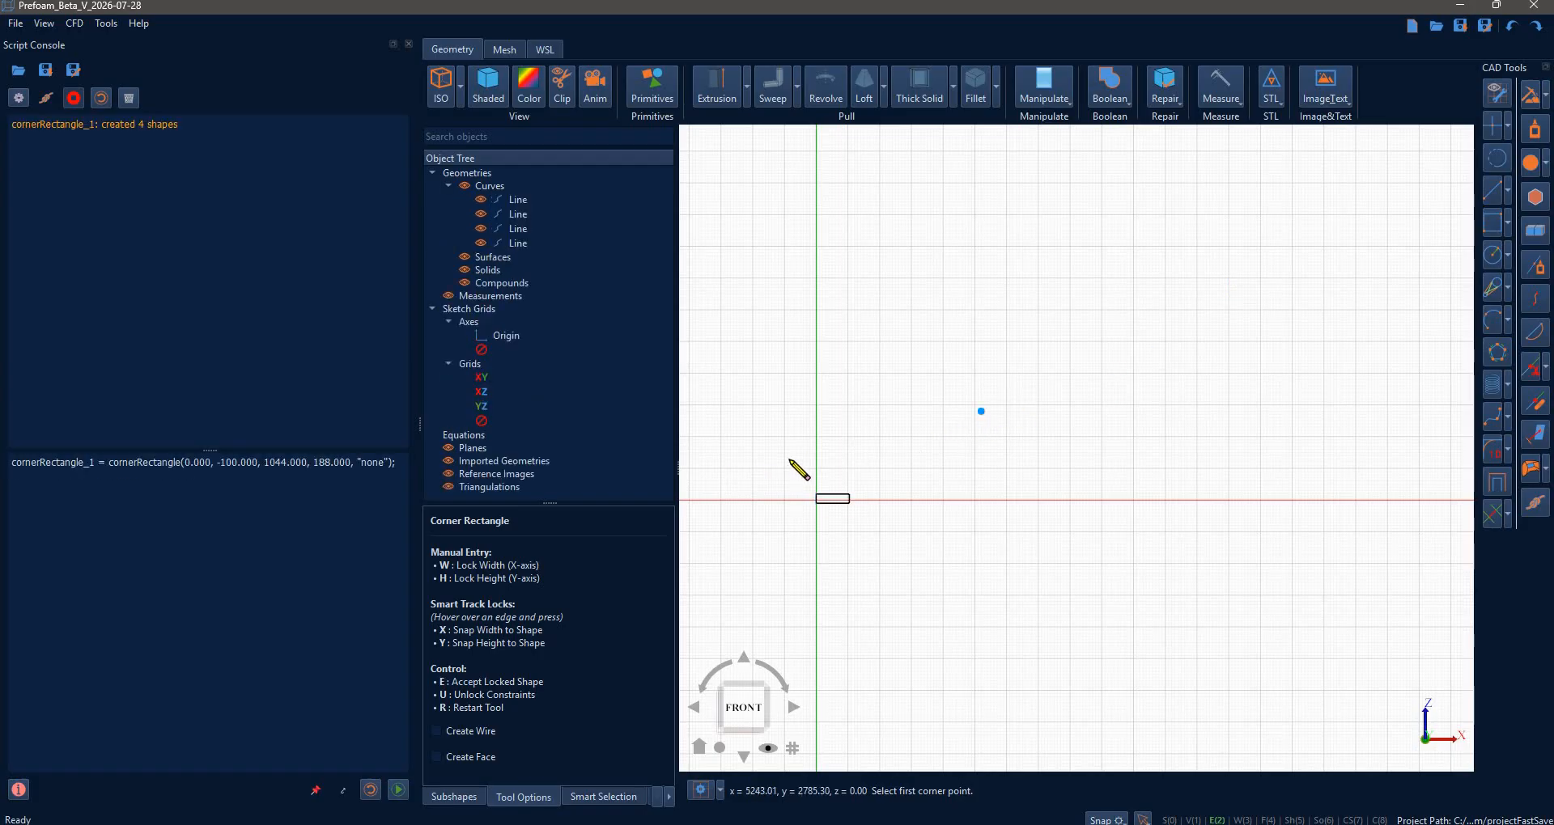
- Stitch the rectangle's four edges into one closed wire filled as Surface_1
{"action": "key", "text": "Escape"}
{"action": "scroll", "coordinate": [840, 470], "scroll_direction": "up", "scroll_amount": 3}
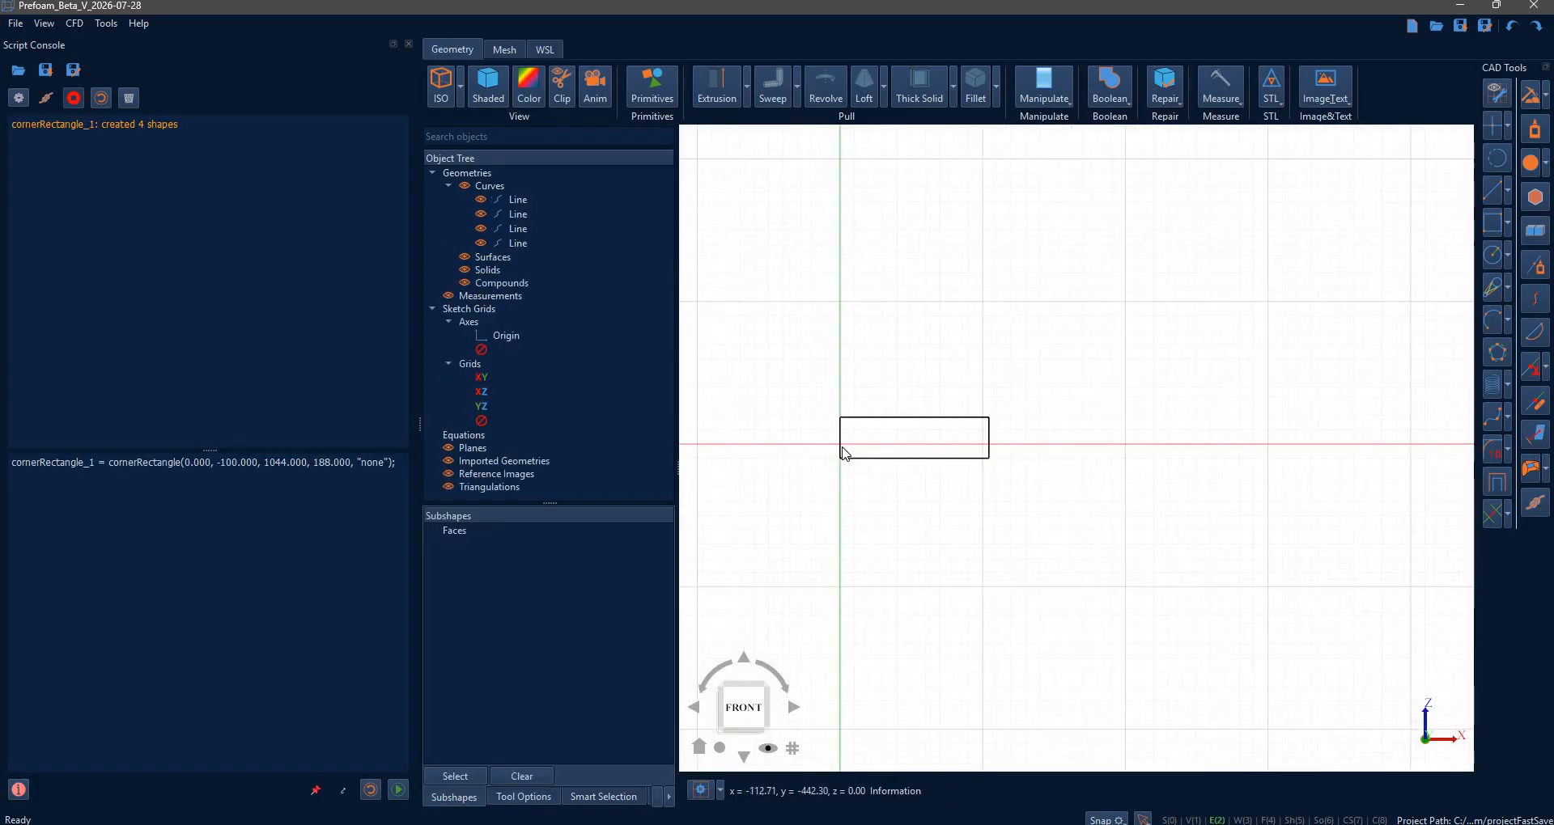
{"action": "left_click", "coordinate": [988, 441]}
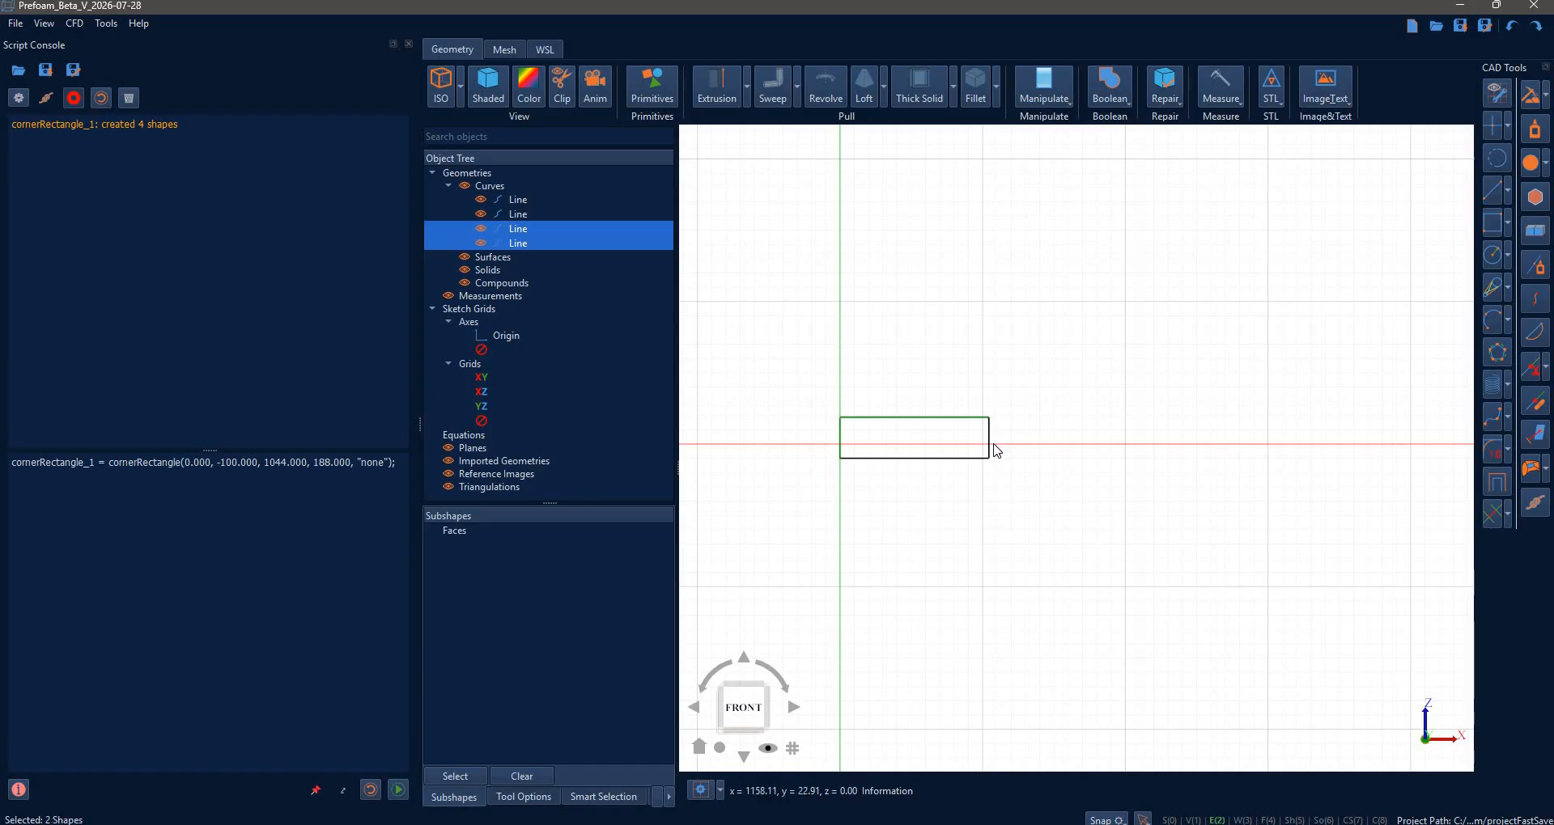
{"action": "left_click", "coordinate": [989, 443]}
{"action": "left_click", "coordinate": [969, 458]}
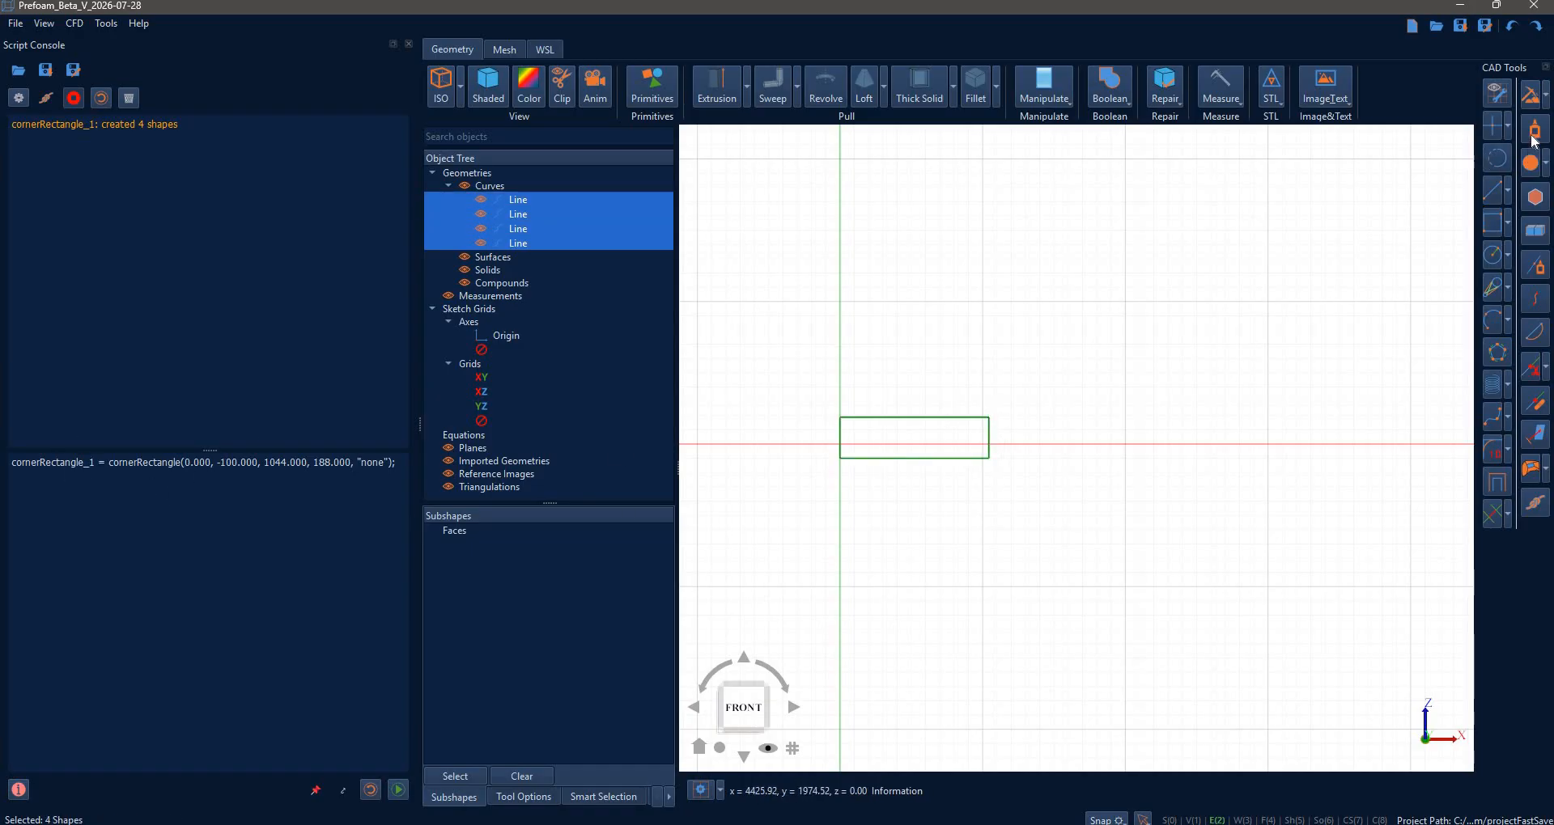
{"action": "left_click", "coordinate": [544, 202]}
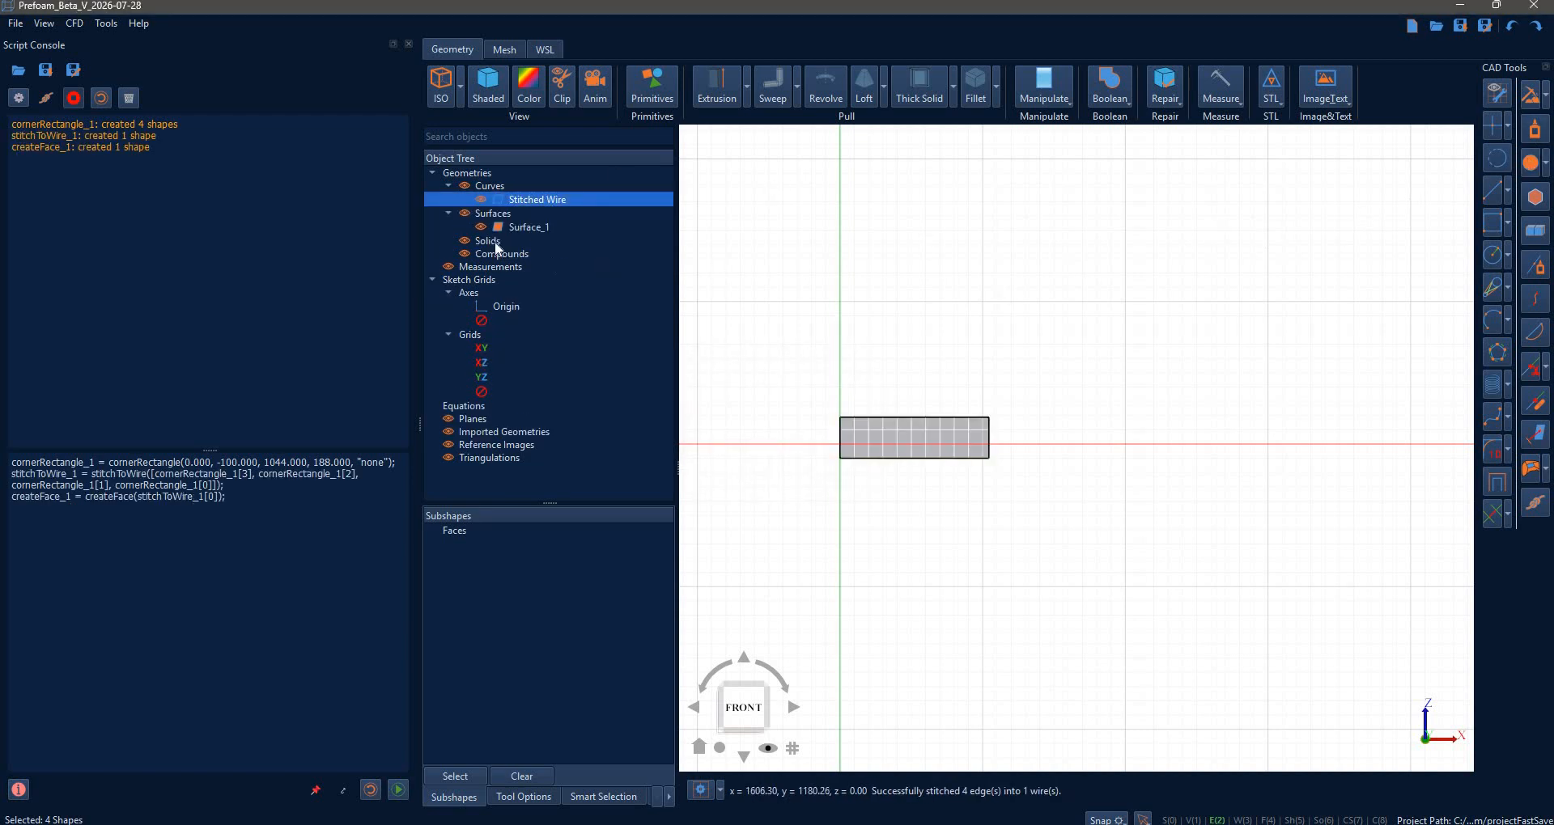
- Set the grid spacing to 10 and orbit to see the rectangle in 3D
{"action": "left_click", "coordinate": [719, 791]}
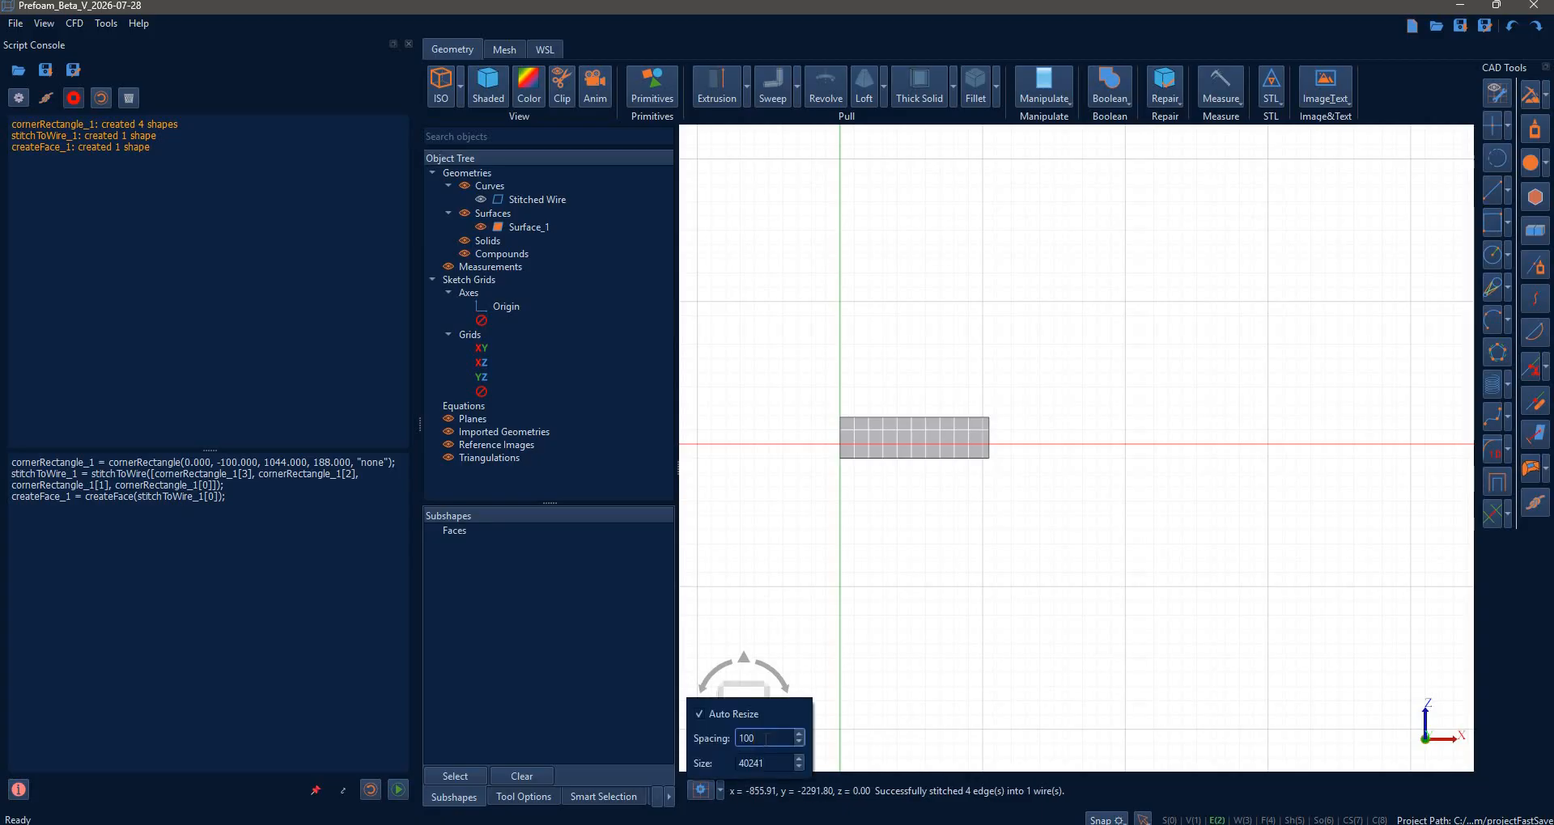
{"action": "key", "text": "BackSpace"}
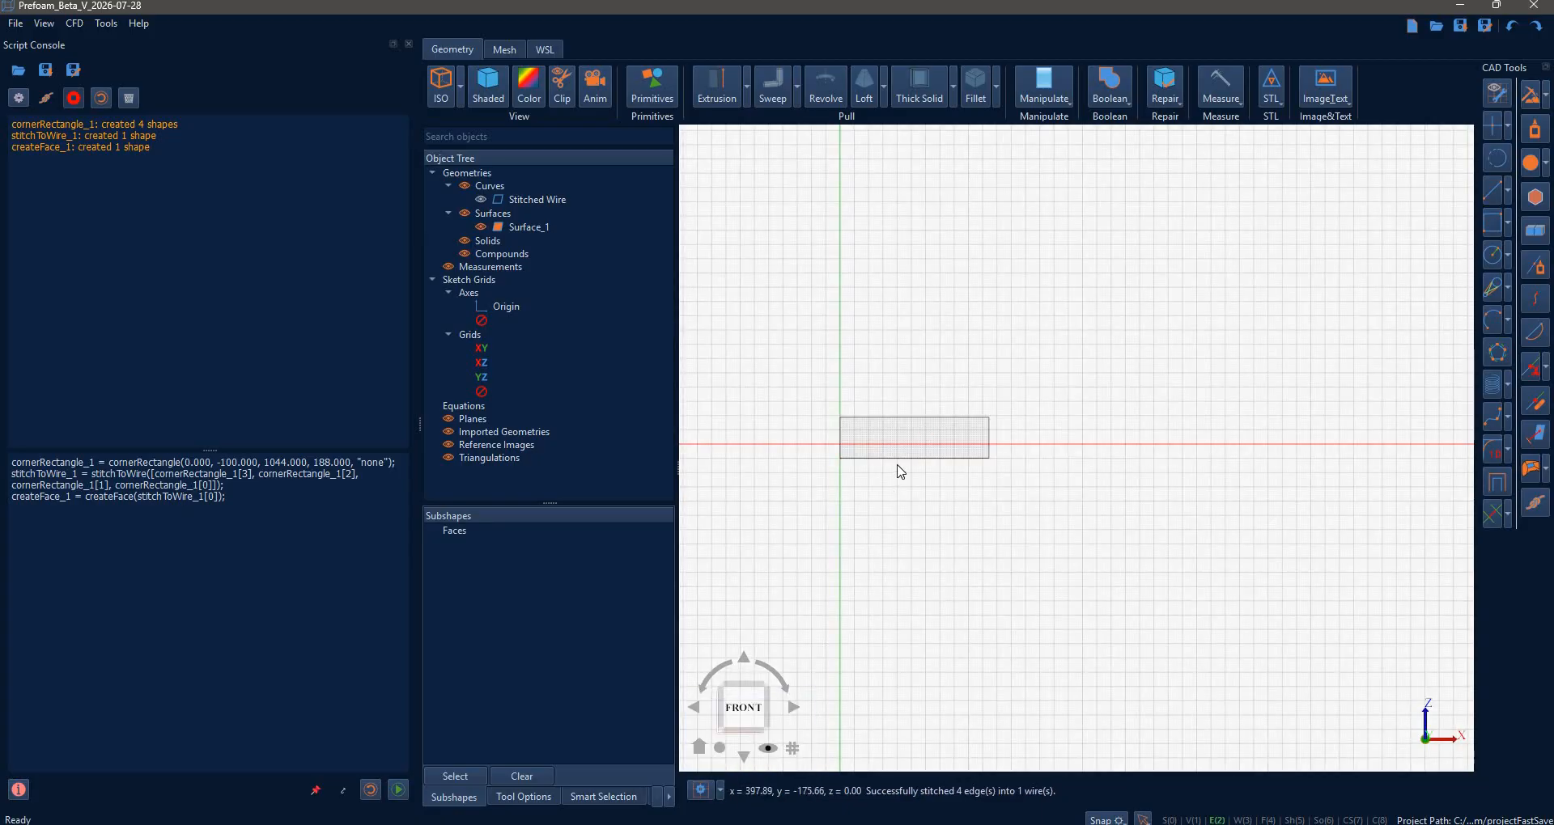
{"action": "scroll", "coordinate": [931, 469], "scroll_direction": "up", "scroll_amount": 5}
{"action": "middle_click_drag", "start_coordinate": [1007, 471], "coordinate": [978, 660]}
{"action": "scroll", "coordinate": [1106, 513], "scroll_direction": "down", "scroll_amount": 2}
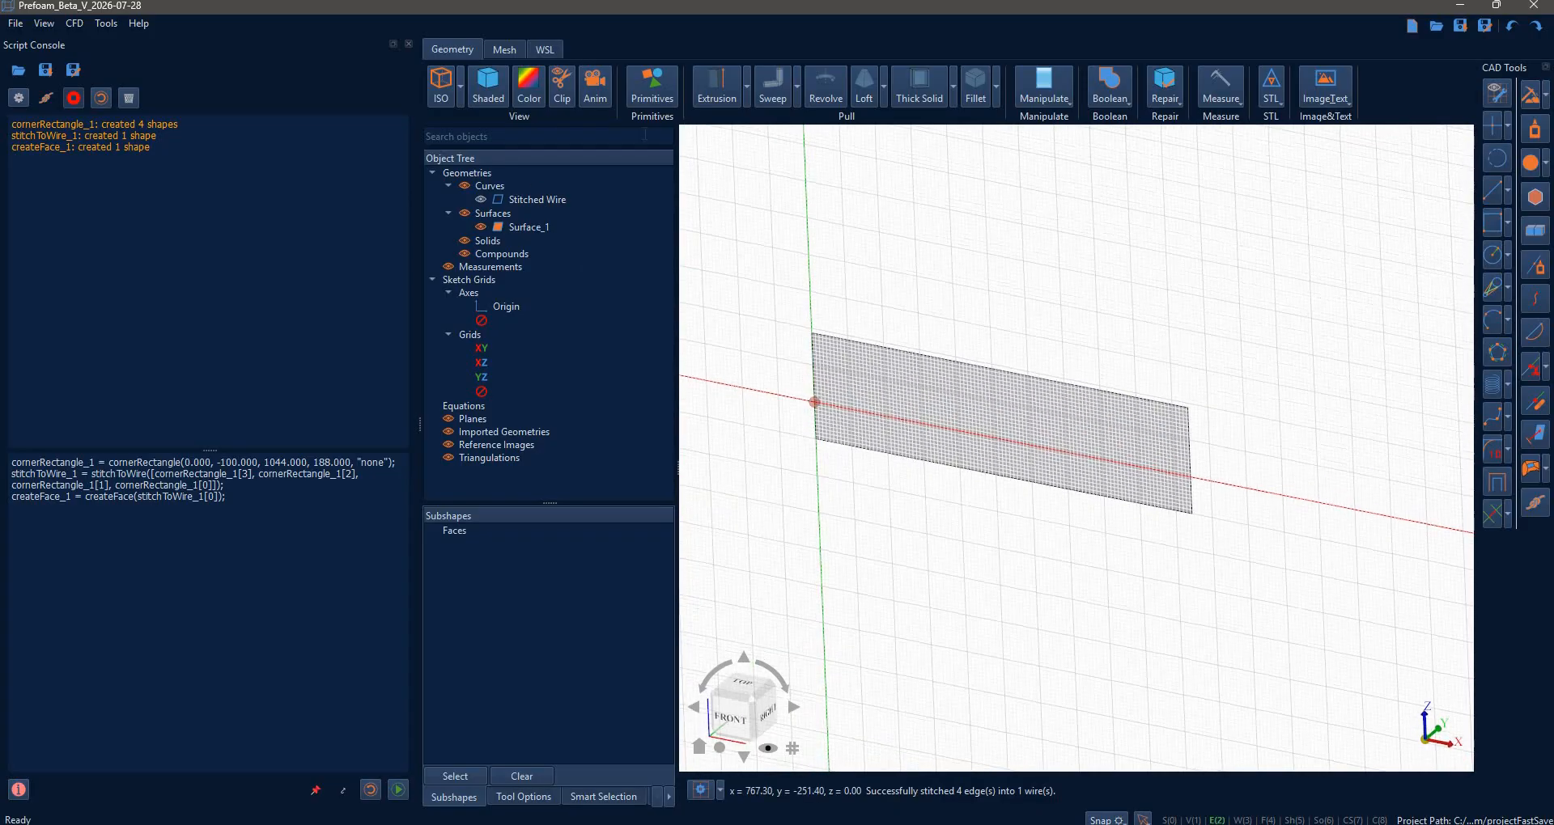
- Extrude Surface_1 200 units along -Y into a solid box named Extrusion
{"action": "left_click", "coordinate": [716, 85]}
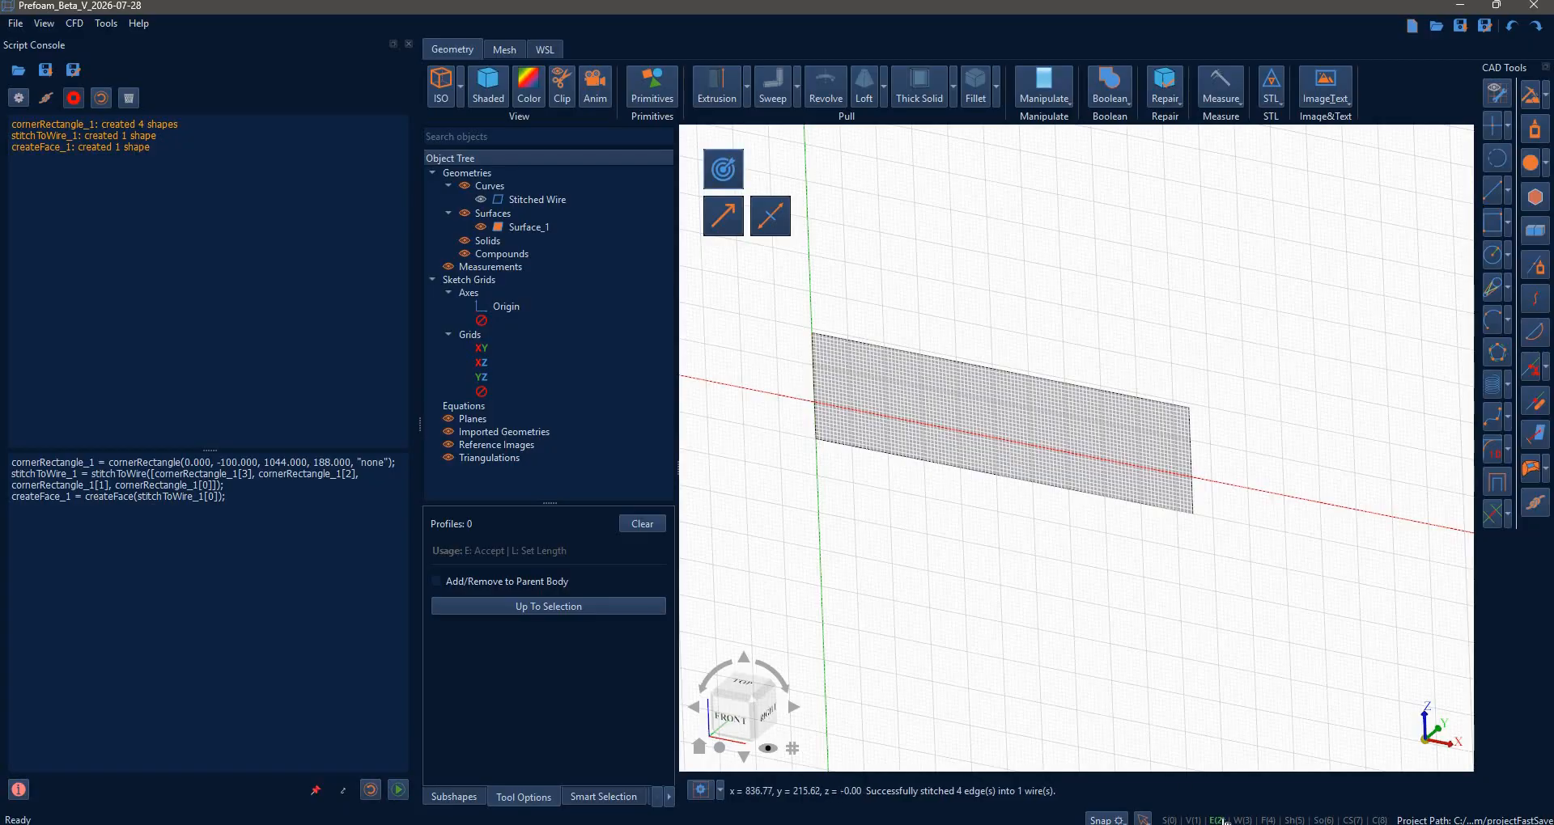
{"action": "left_click", "coordinate": [1071, 410]}
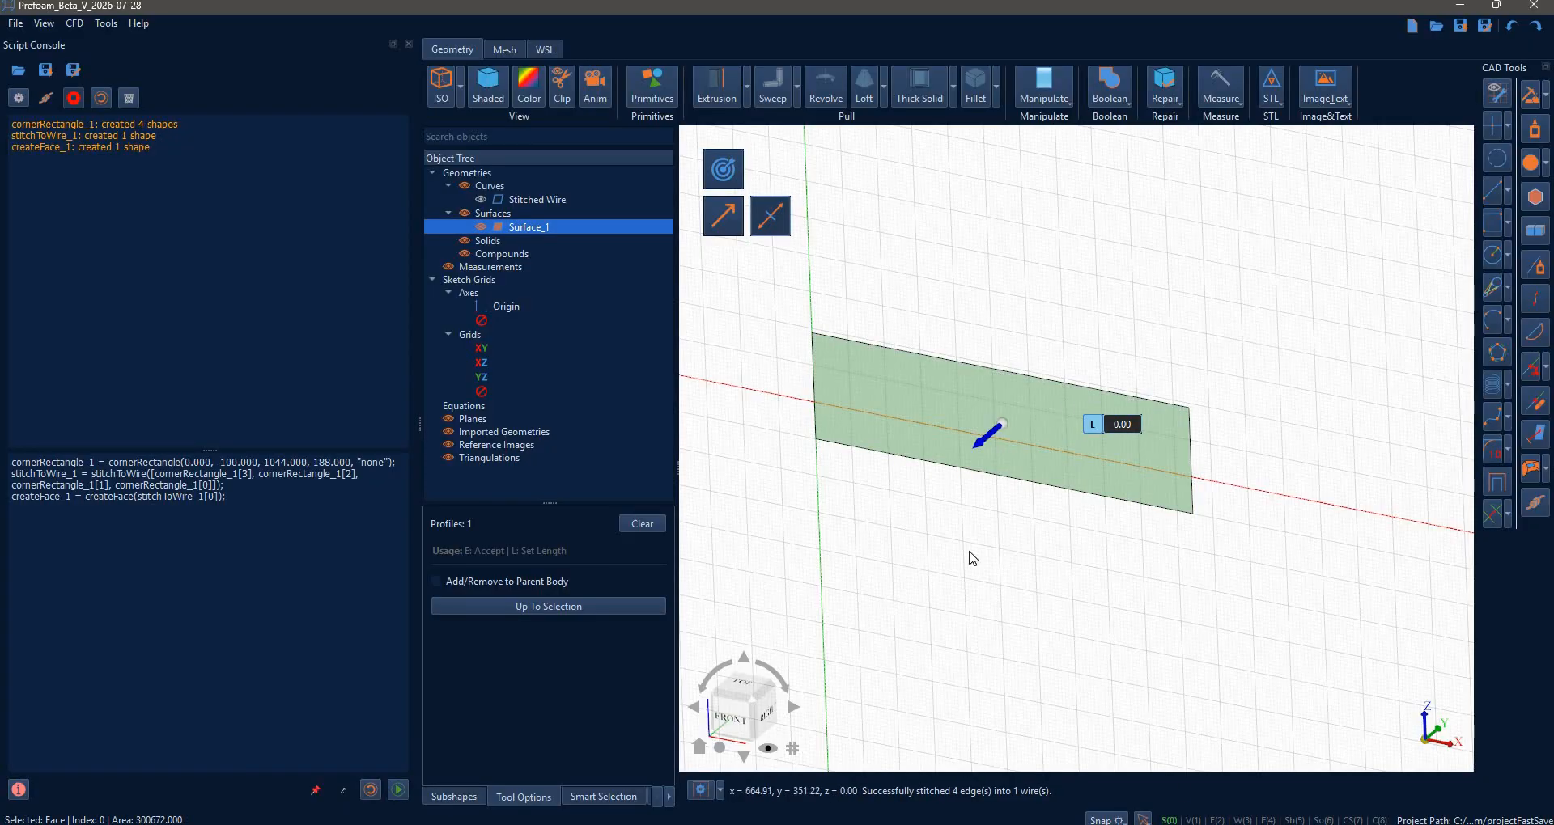
{"action": "key", "text": "l"}
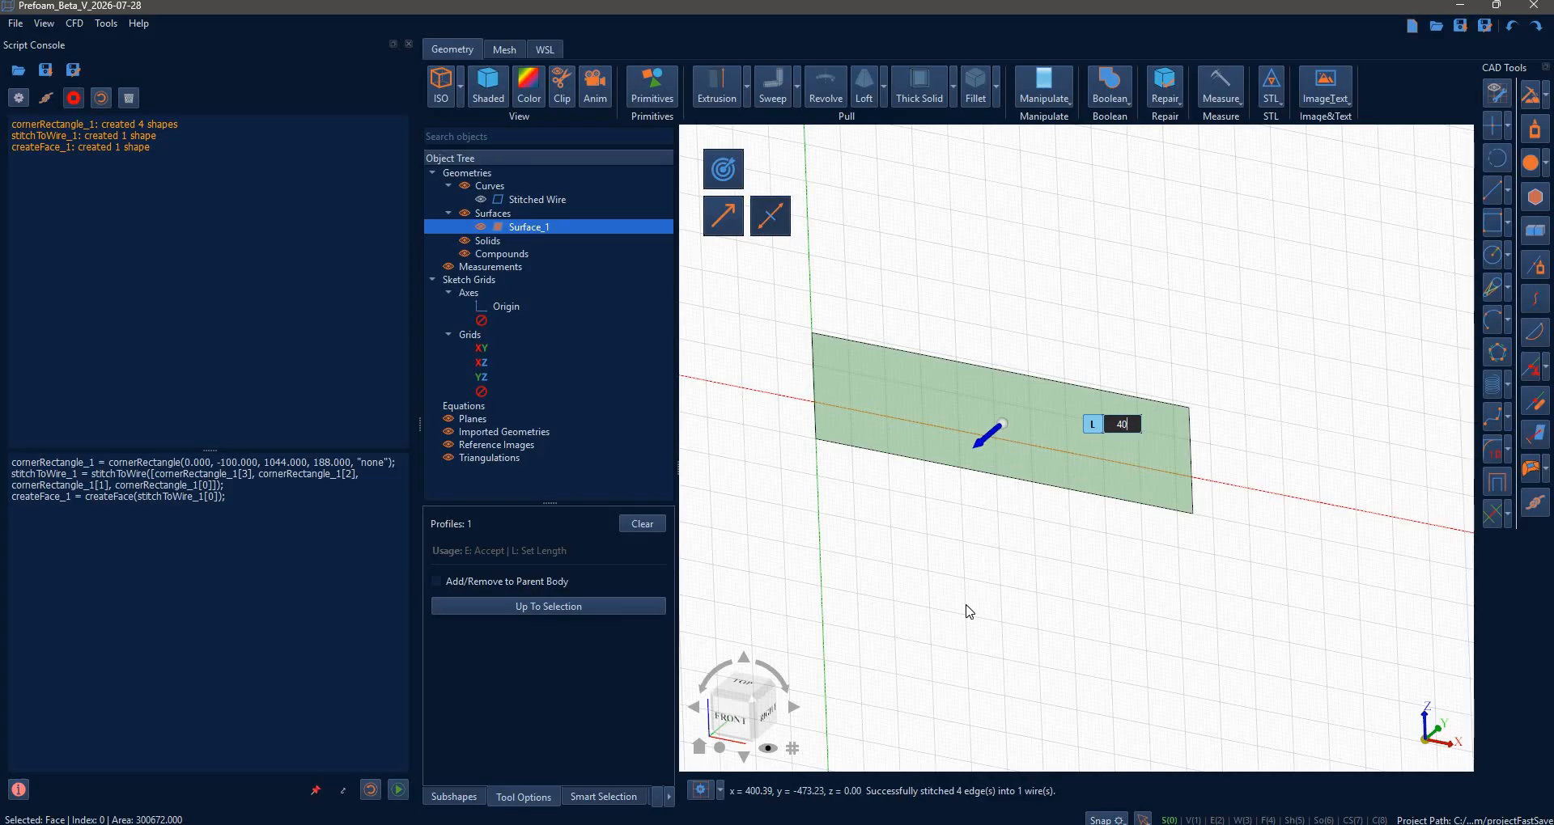
{"action": "key", "text": "Return"}
{"action": "key", "text": "e"}
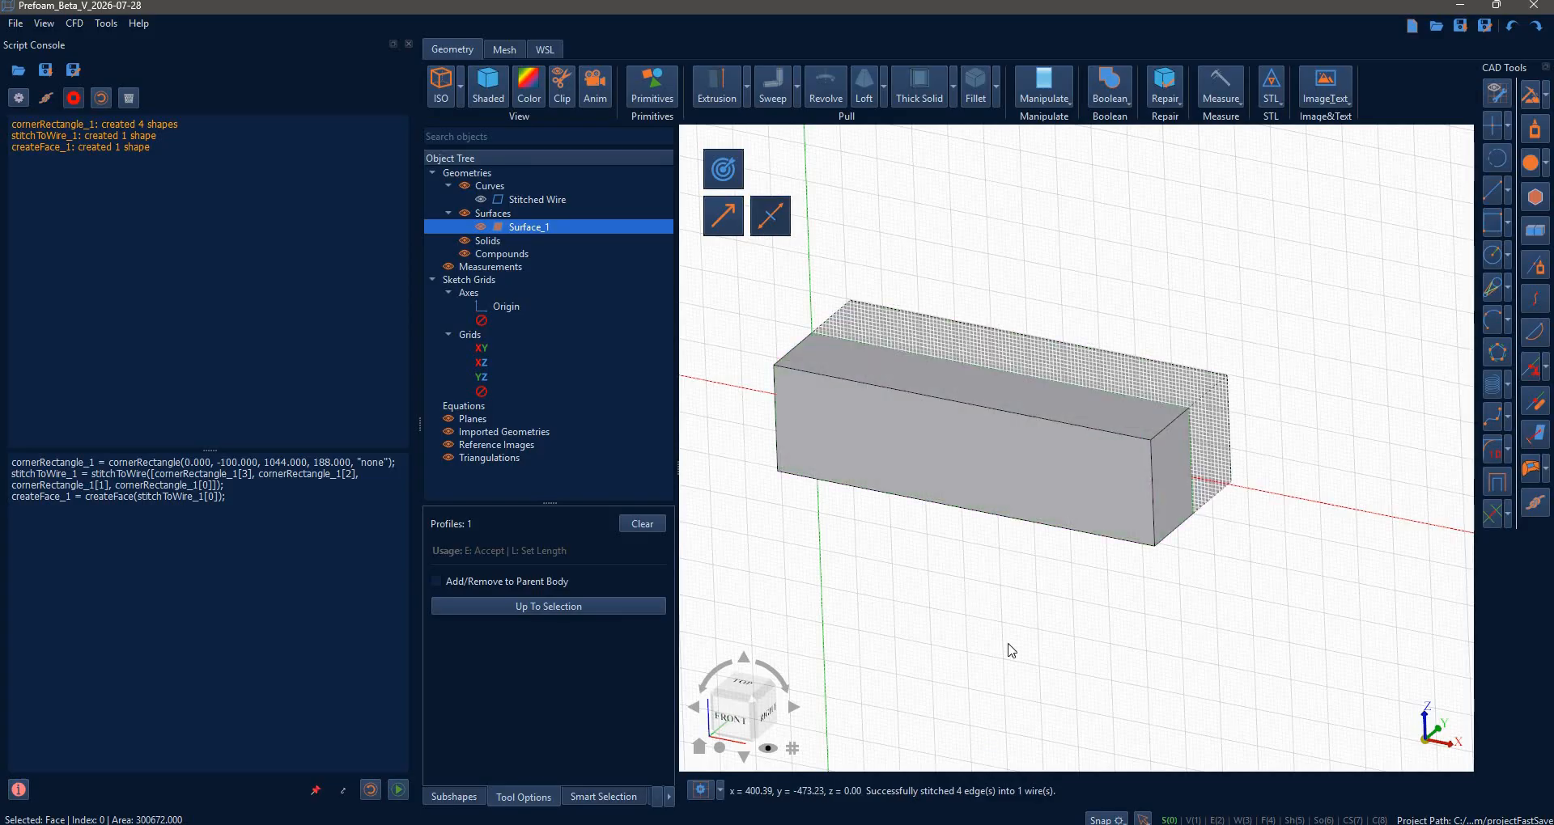
{"action": "key", "text": "Escape"}
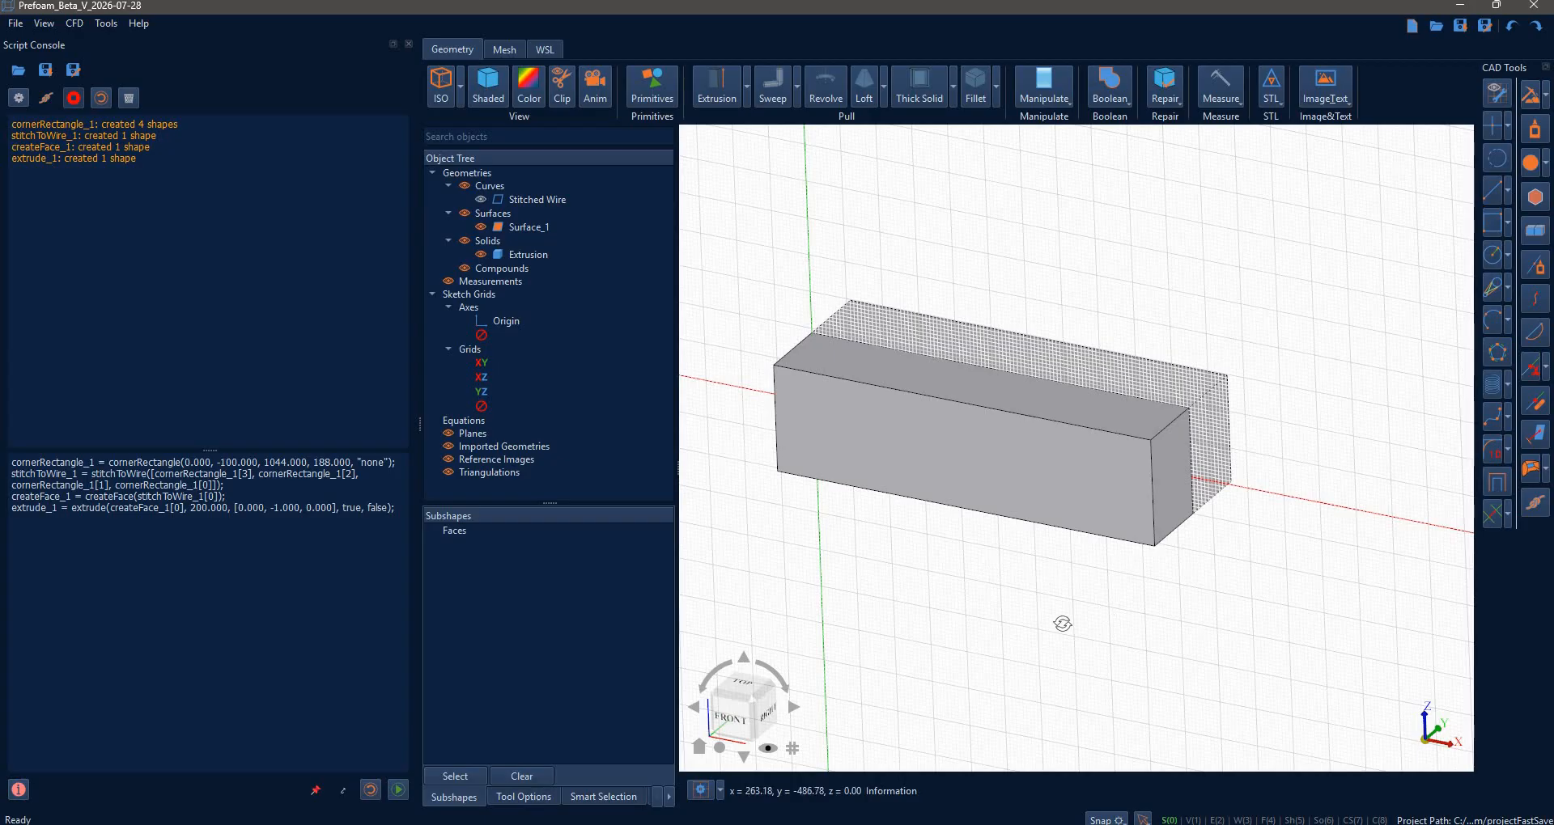
{"action": "mouse_move", "coordinate": [1062, 624]}
{"action": "middle_mouse_down"}
{"action": "mouse_move", "coordinate": [1044, 603]}
{"action": "mouse_move", "coordinate": [546, 446]}
{"action": "middle_mouse_up"}
- Hide the grid and fillet the four front-face edges of the box with radius 100
{"action": "left_click", "coordinate": [495, 407]}
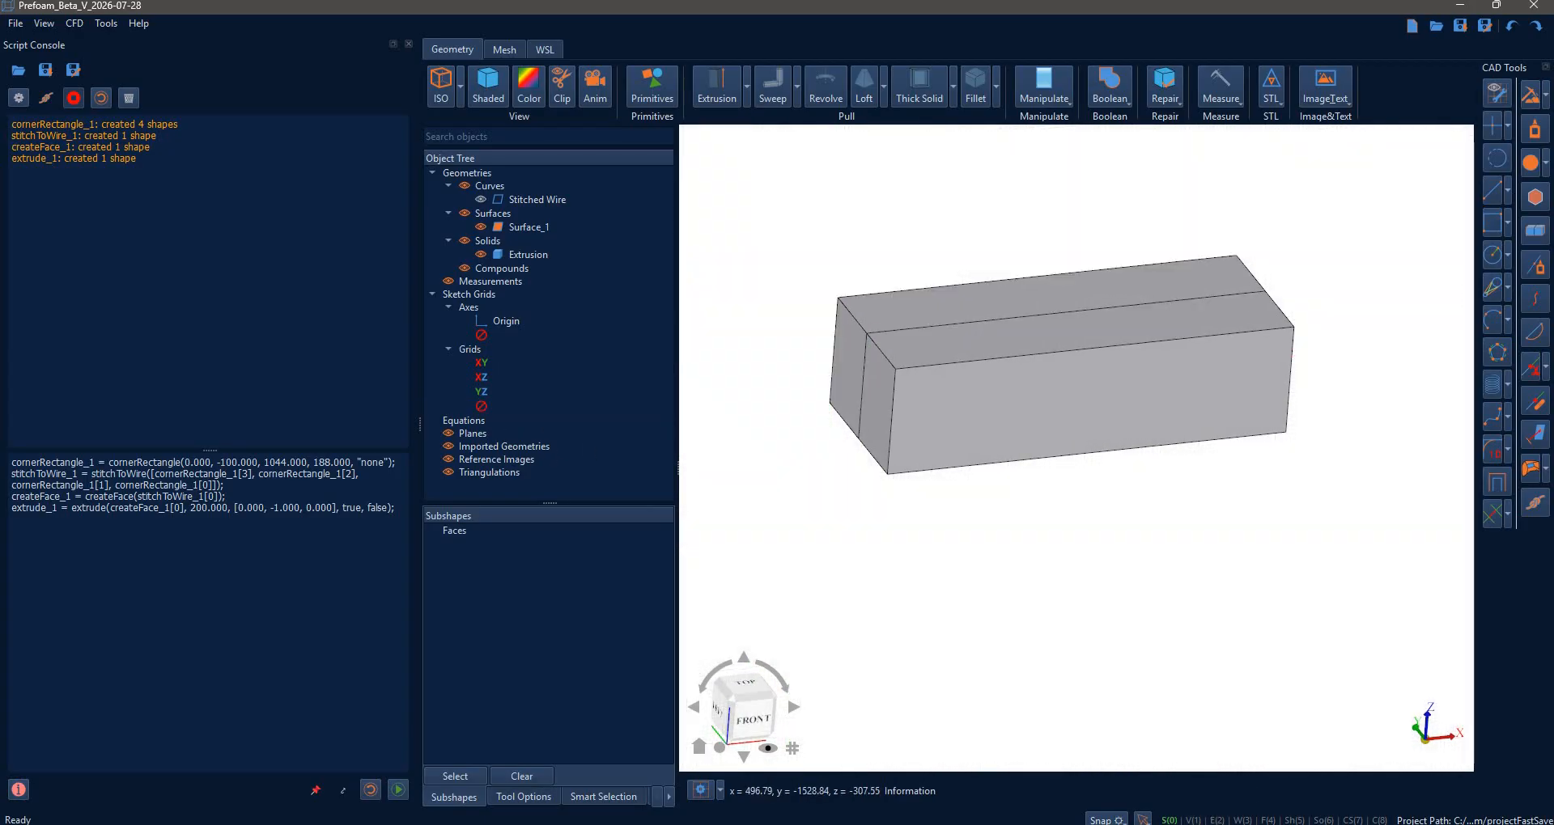
{"action": "left_click", "coordinate": [1265, 820]}
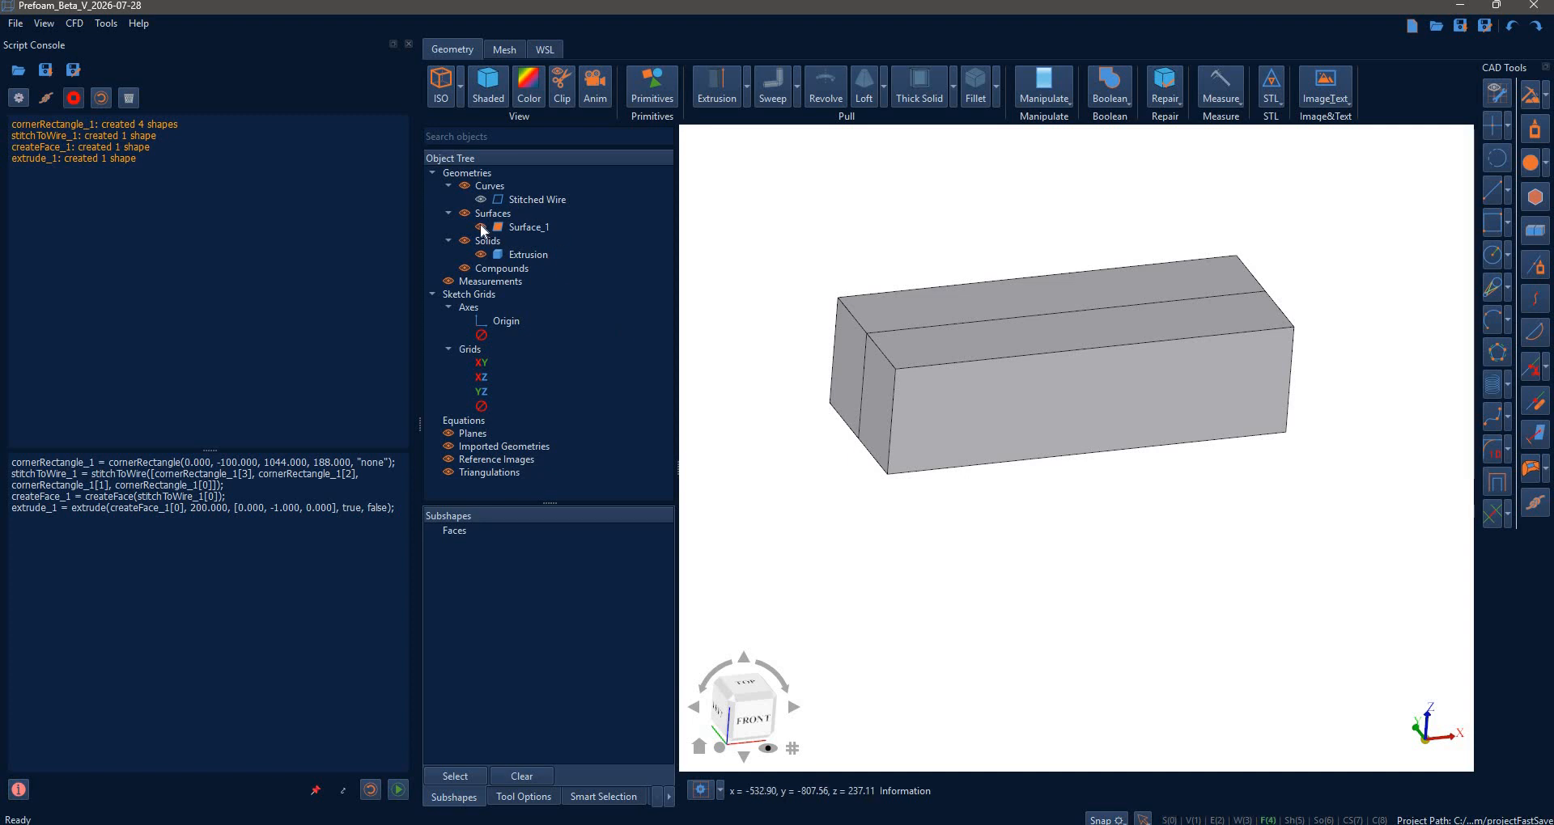
{"action": "left_click", "coordinate": [972, 78]}
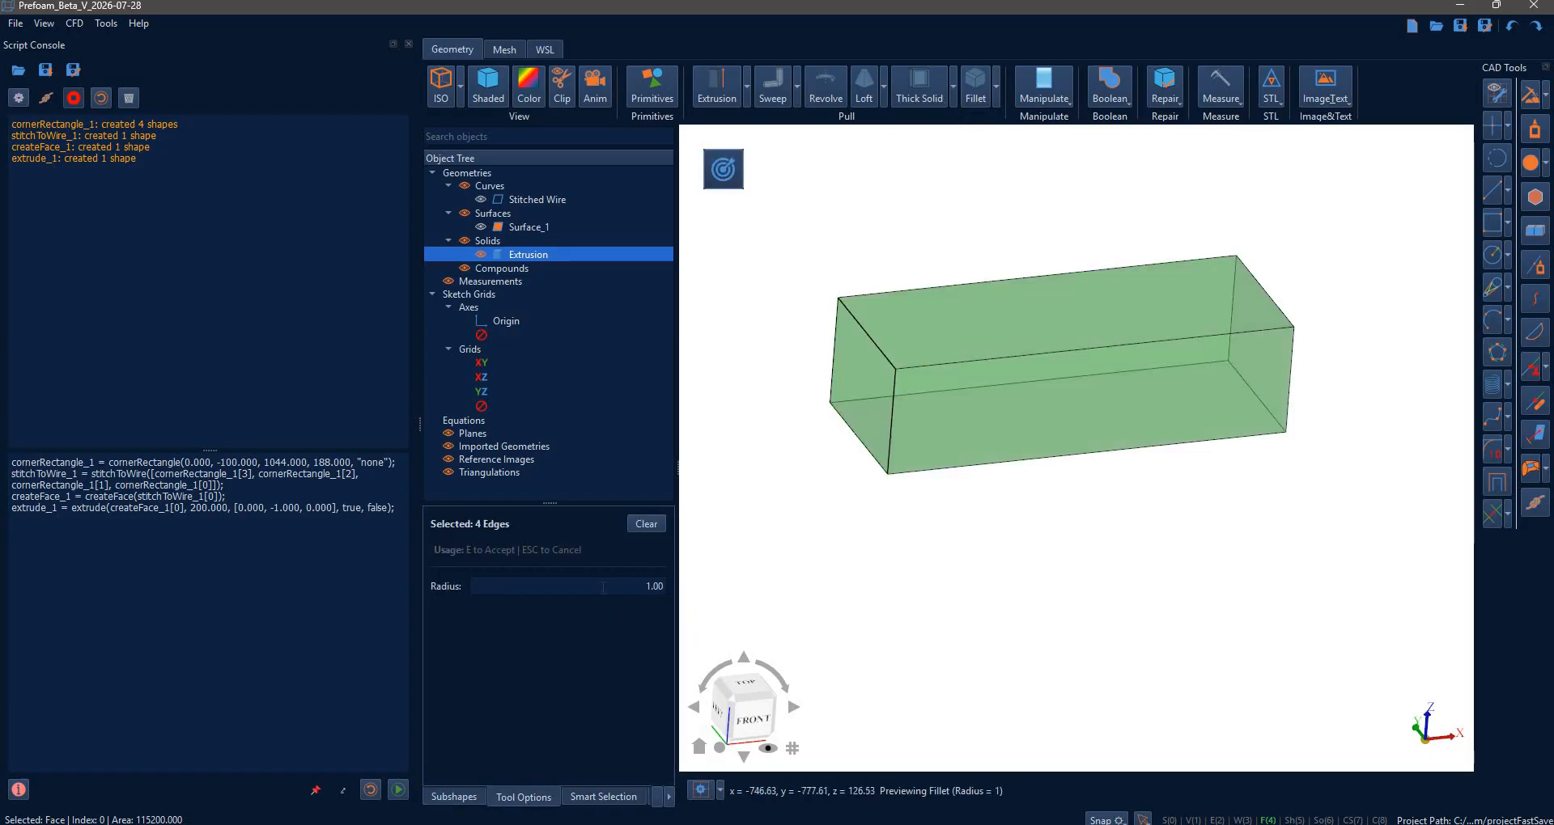
{"action": "left_click", "coordinate": [649, 586]}
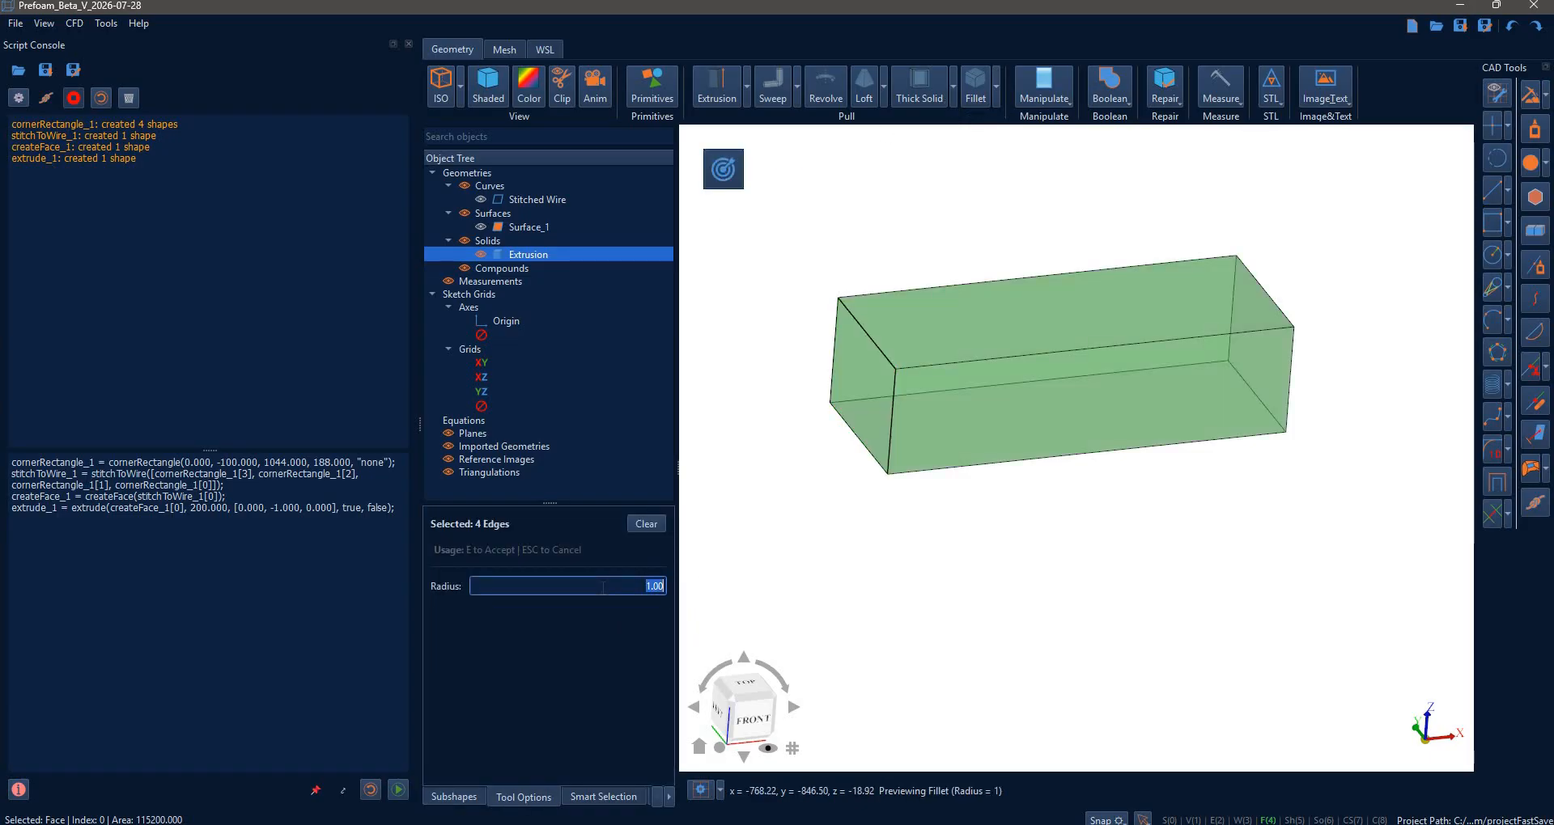
{"action": "type", "text": "100"}
{"action": "key", "text": "Return"}
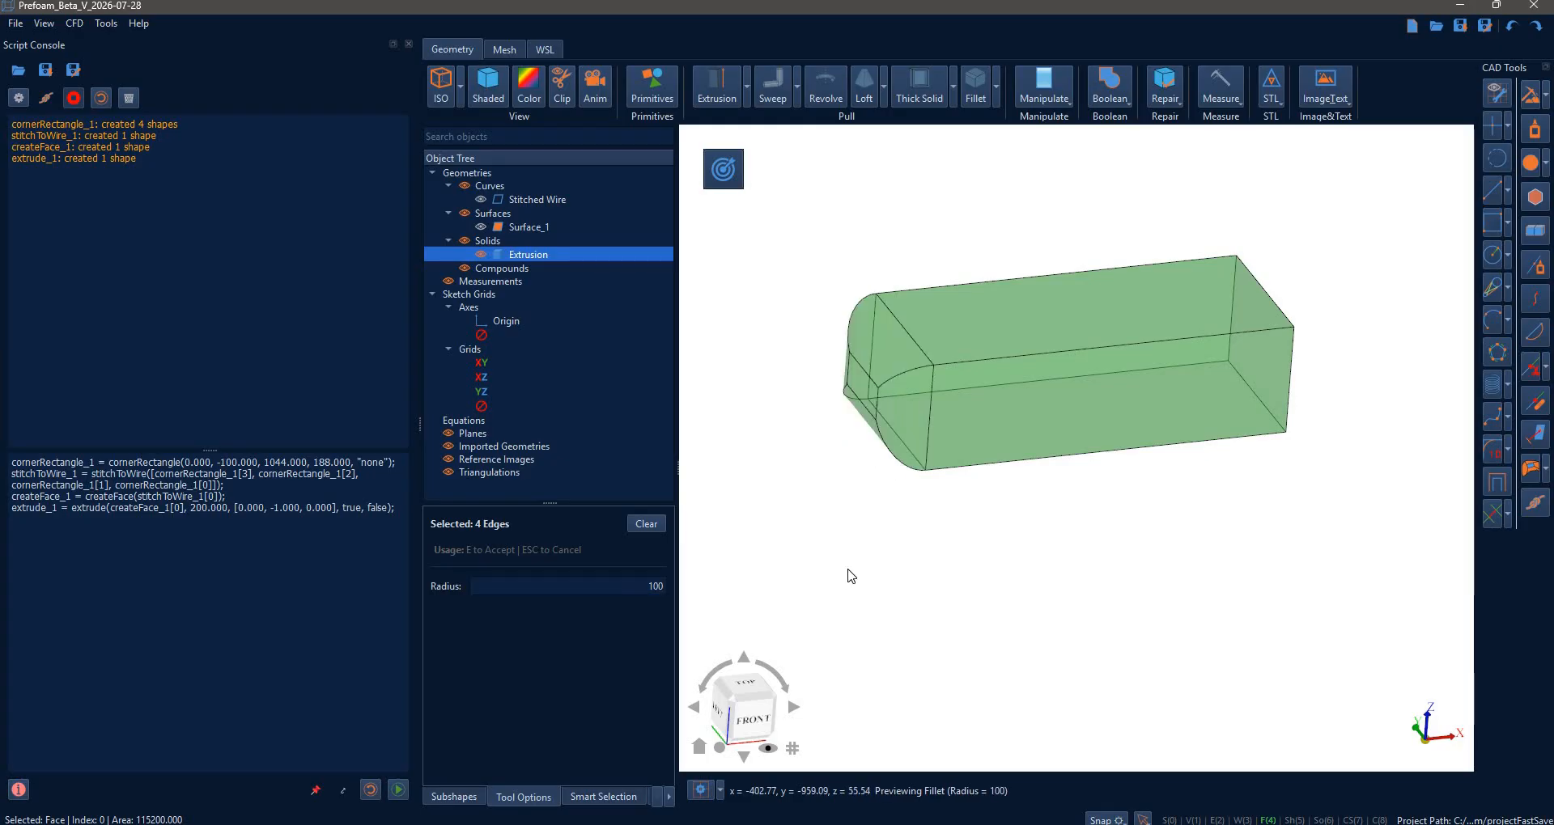
{"action": "key", "text": "e"}
- Orbit around the filleted box and switch the selection filter from faces to edges
{"action": "middle_click_drag", "start_coordinate": [1033, 496], "coordinate": [985, 499]}
{"action": "middle_click_drag", "start_coordinate": [878, 386], "coordinate": [895, 437]}
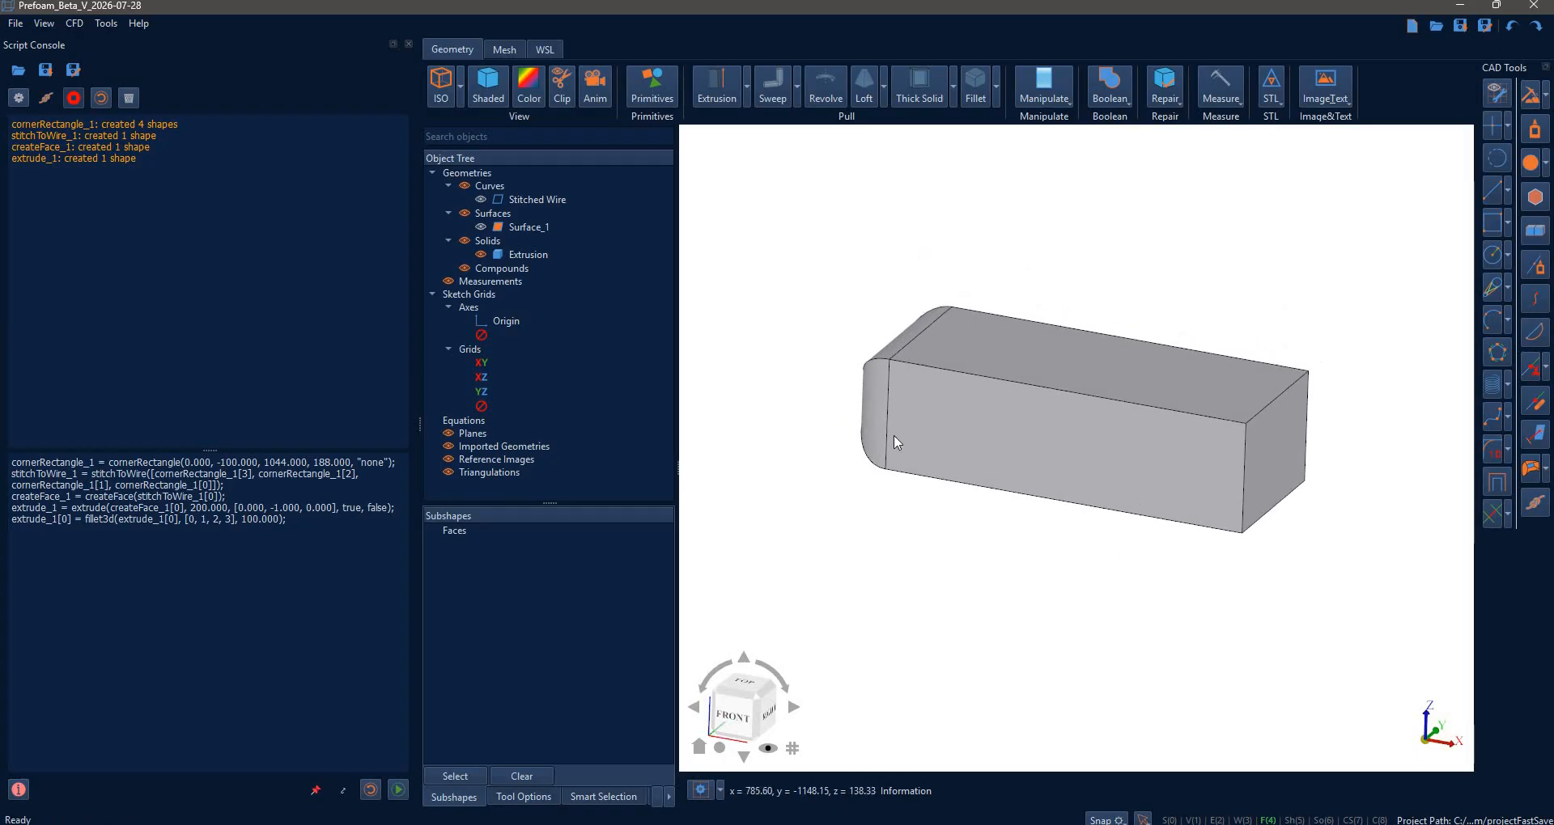
{"action": "scroll", "coordinate": [1152, 418], "scroll_direction": "up", "scroll_amount": 1}
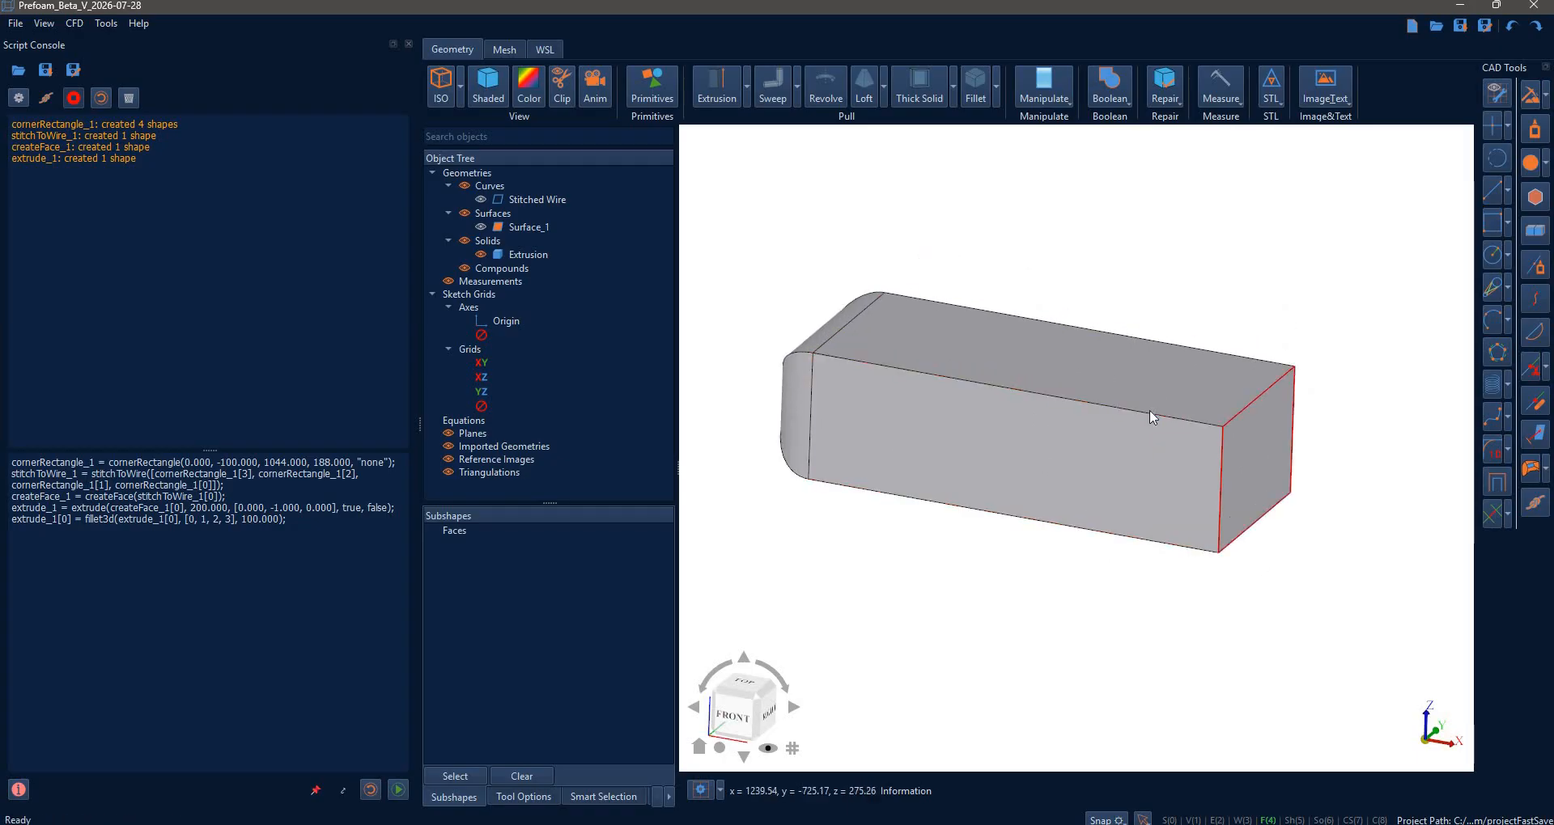
{"action": "left_click", "coordinate": [1268, 822]}
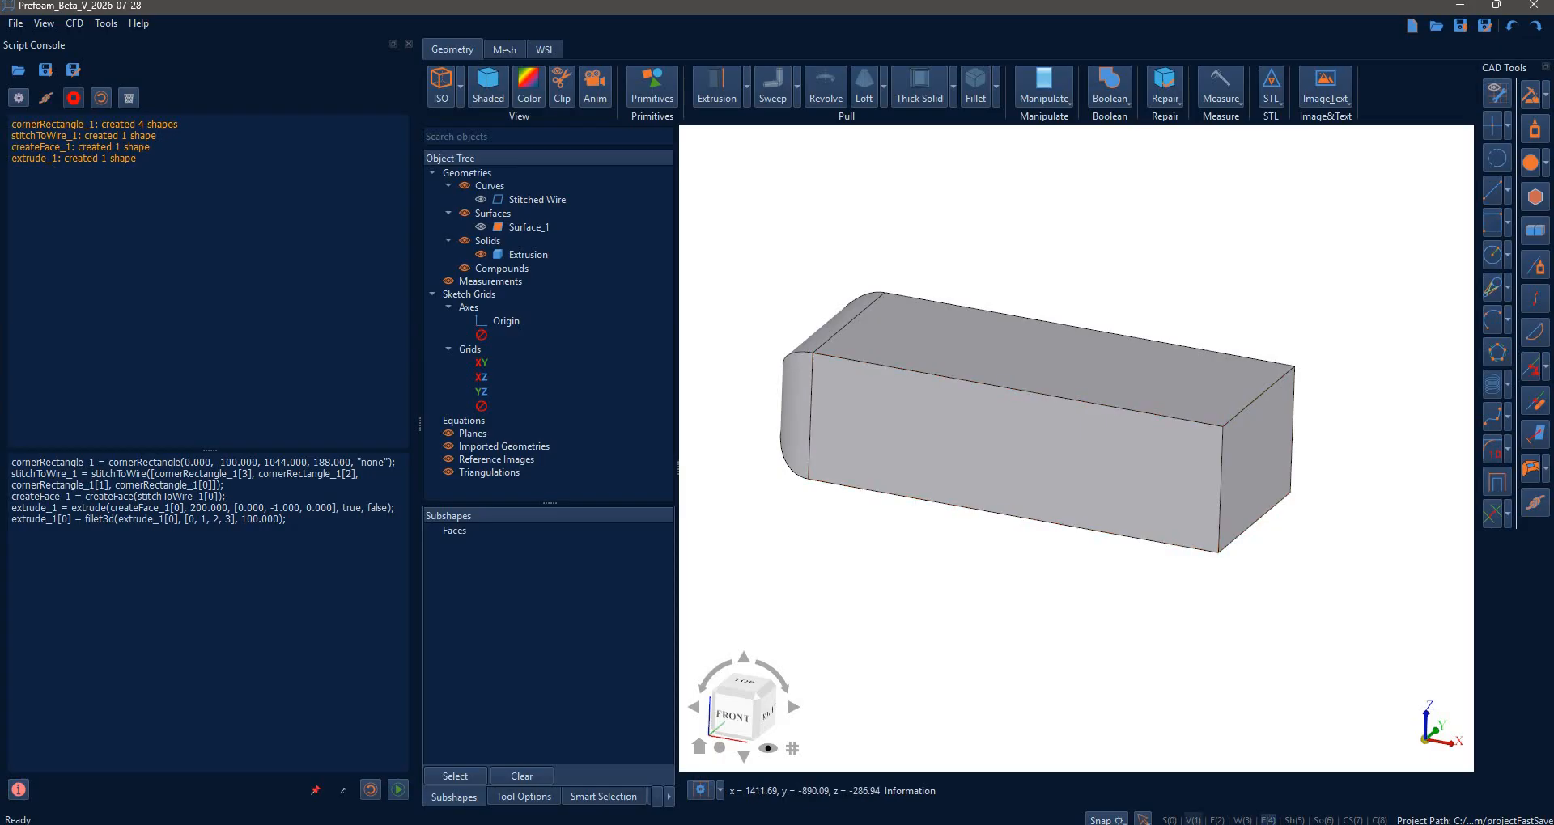
{"action": "left_click", "coordinate": [1216, 820]}
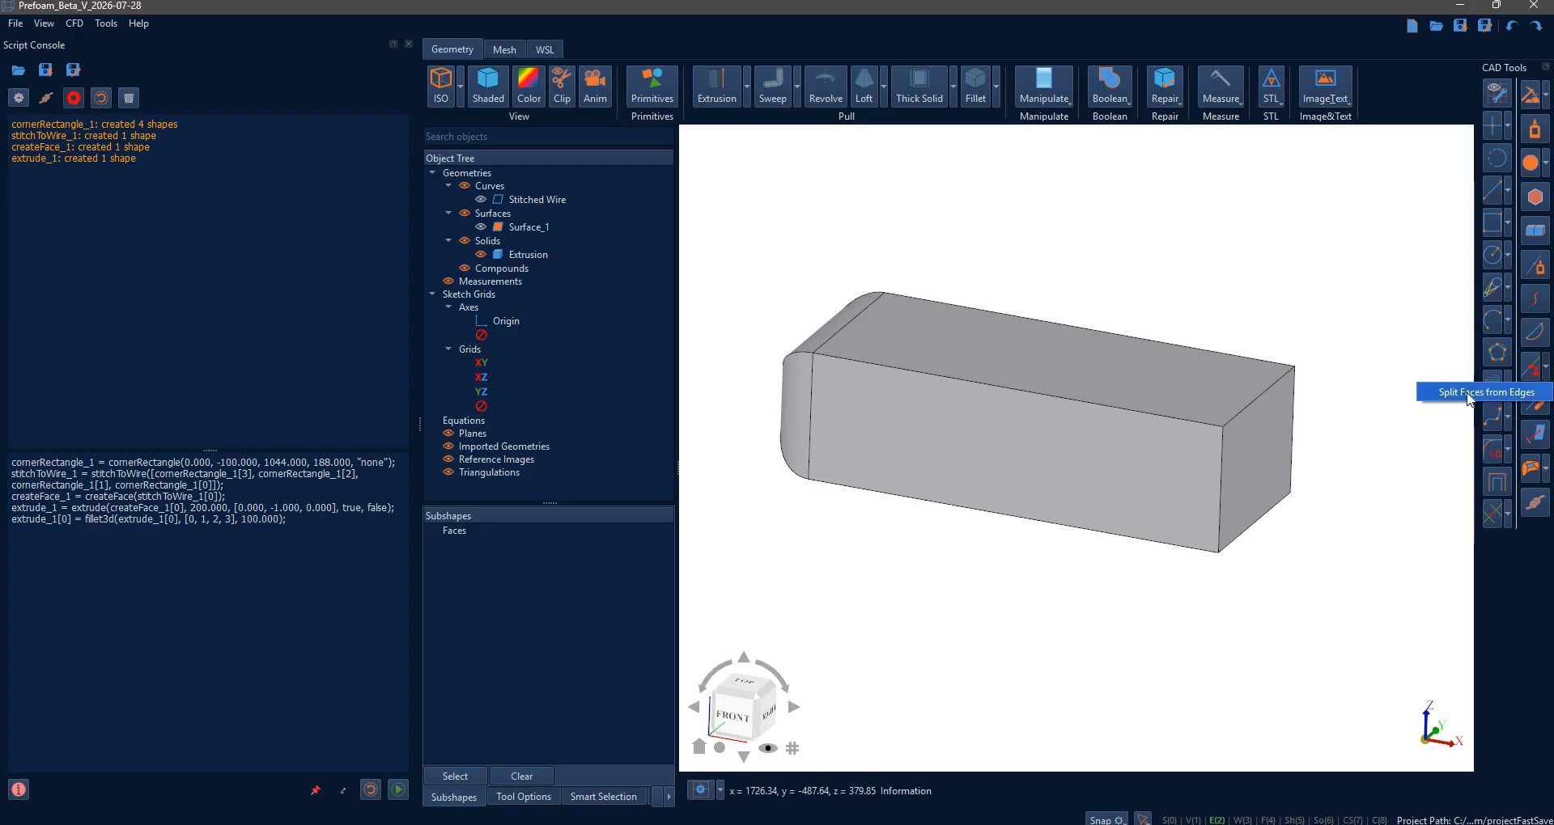
- Split the box's side face with a line from 200 along the top edge to 70 along the rear edge
{"action": "left_click", "coordinate": [1163, 424]}
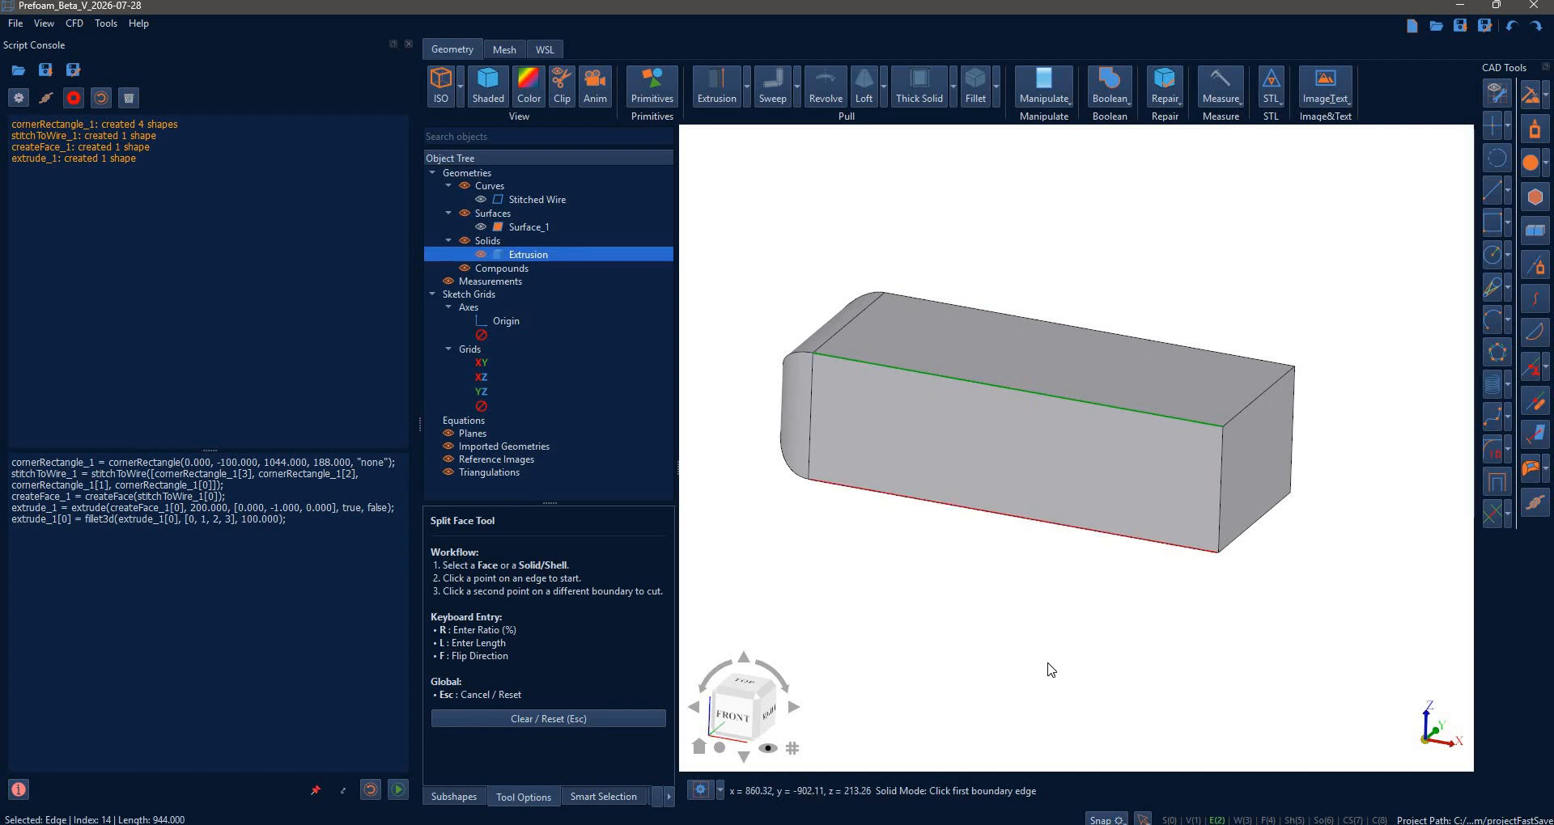
{"action": "left_click", "coordinate": [1095, 341]}
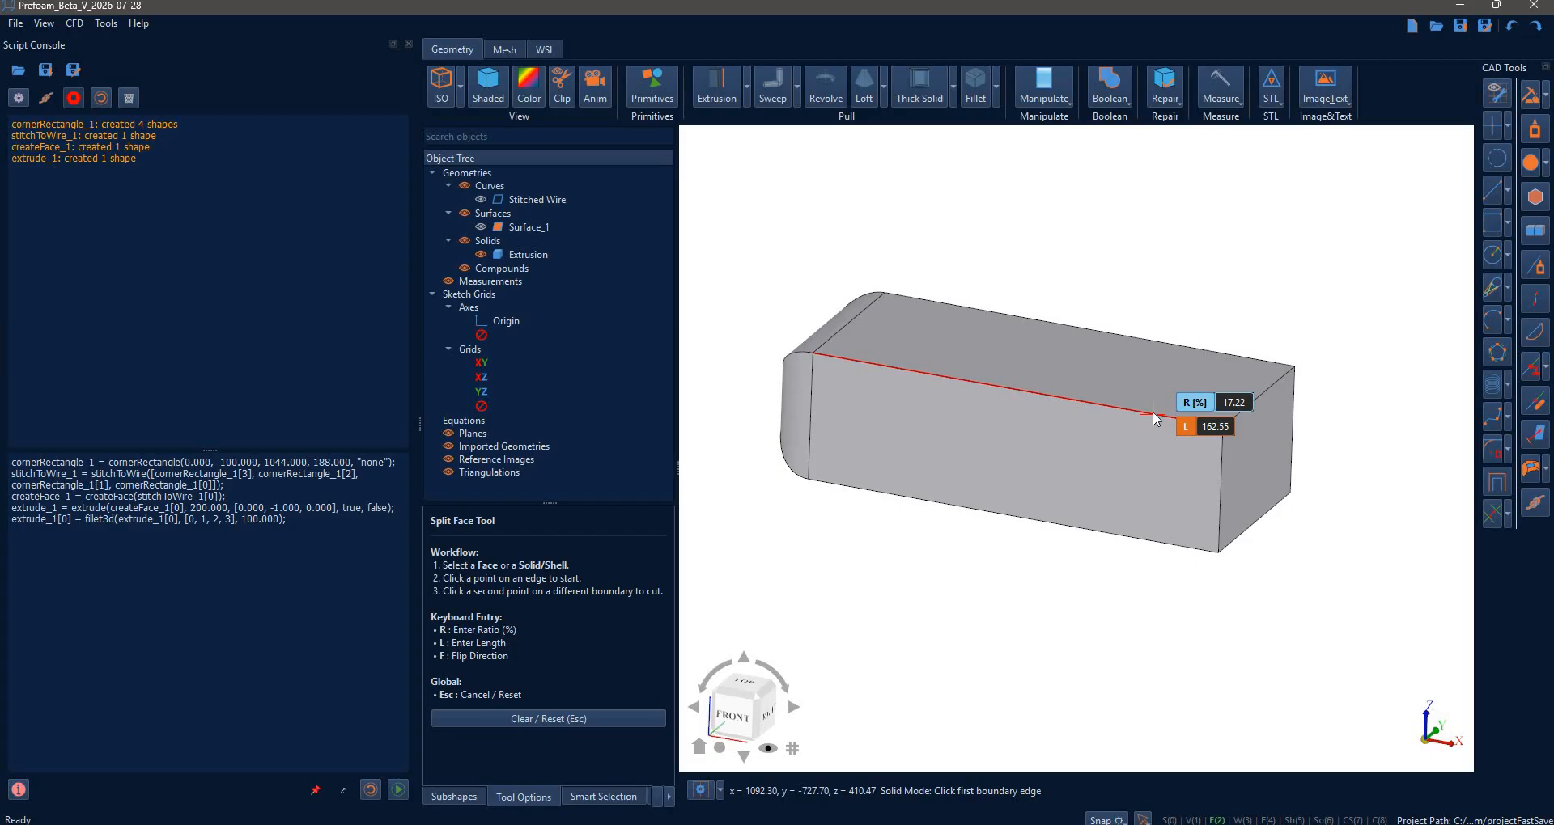
{"action": "type", "text": "l20"}
{"action": "key", "text": "Return"}
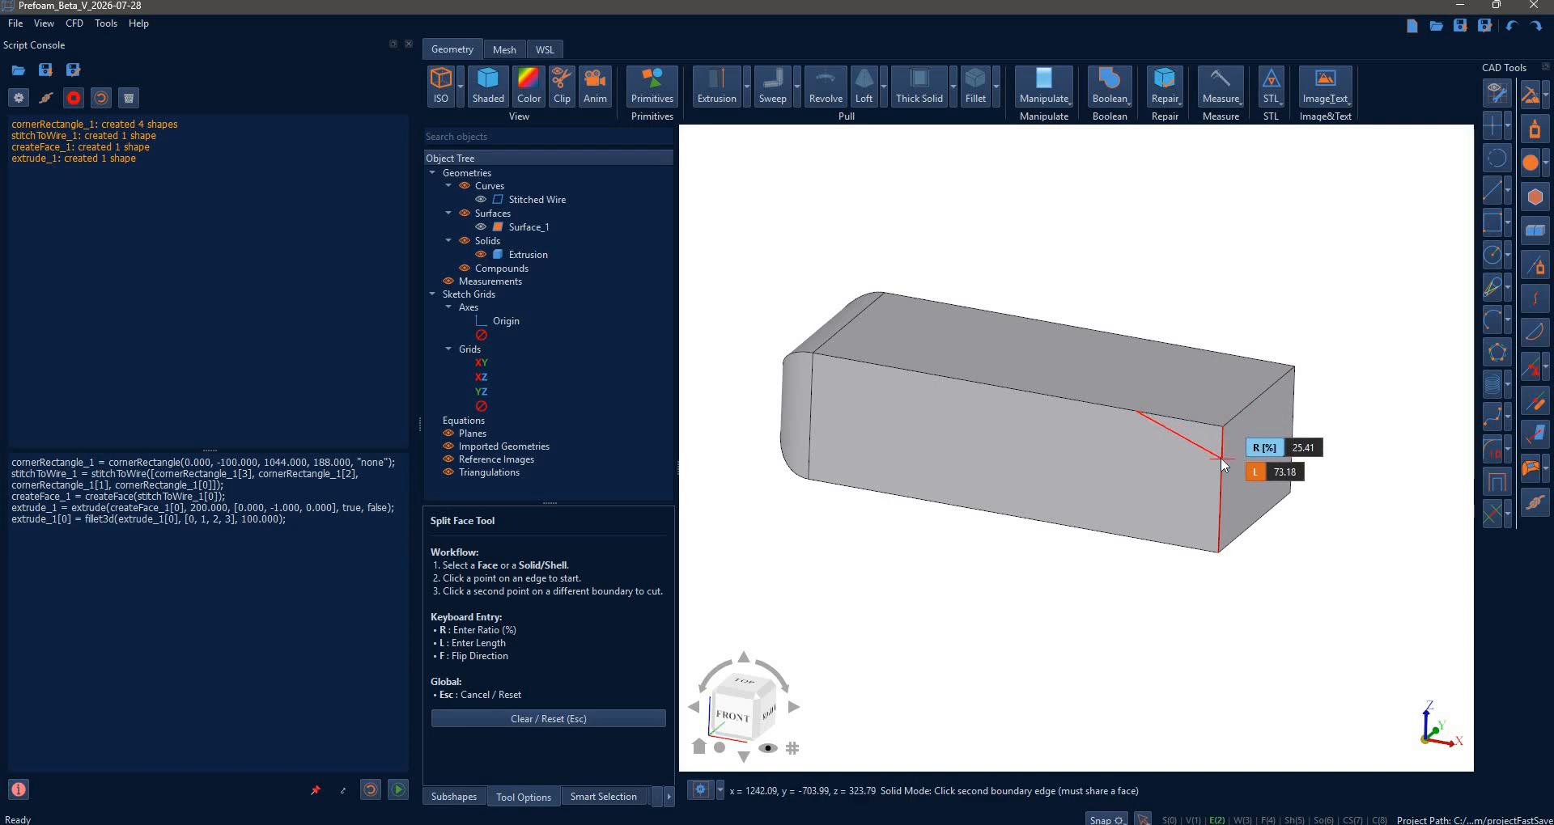
{"action": "type", "text": "l"}
{"action": "type", "text": "70"}
{"action": "key", "text": "Return"}
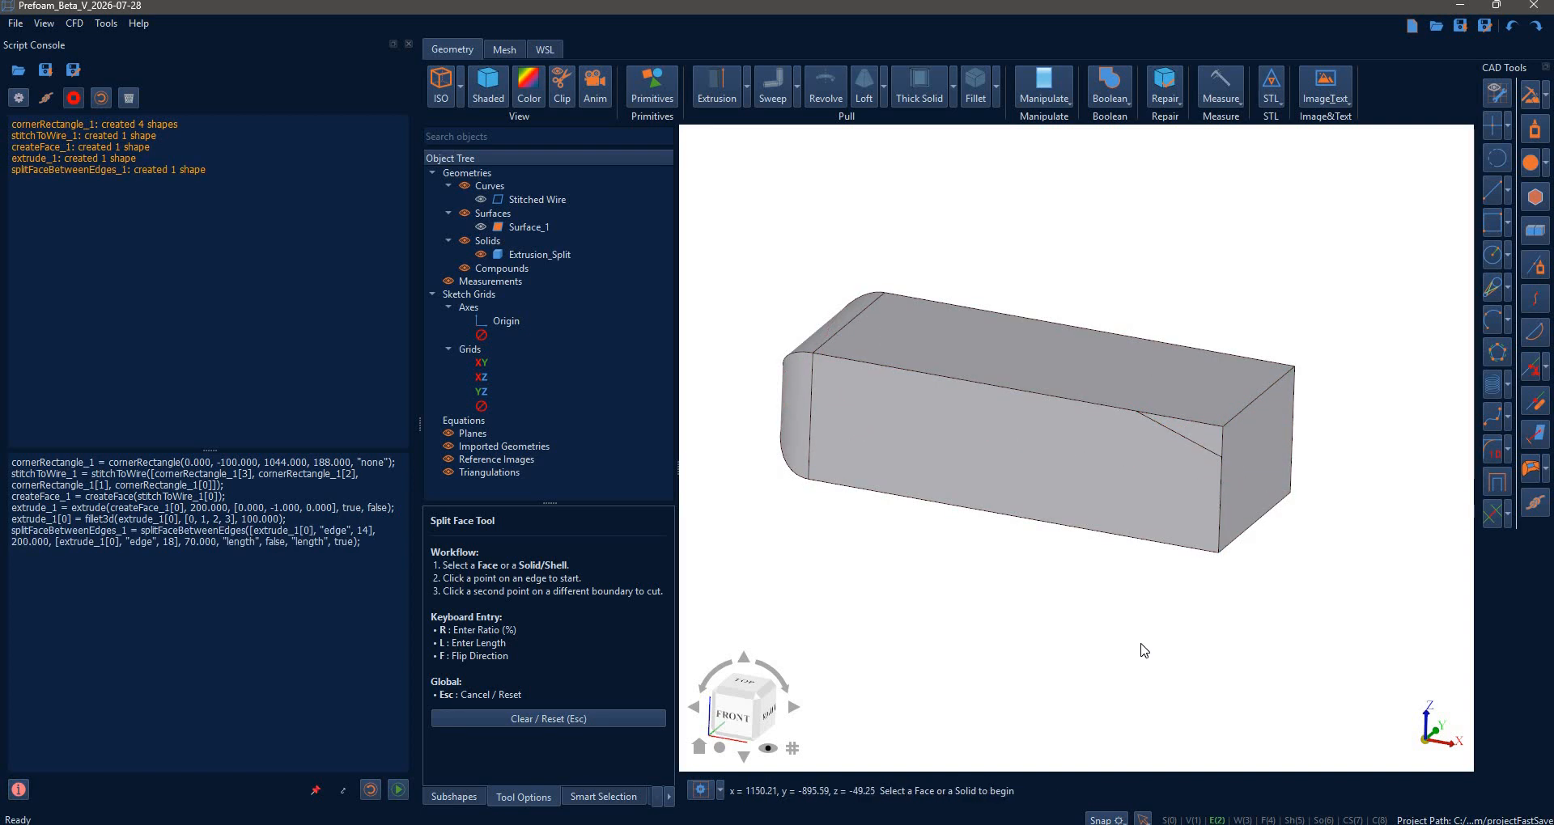
{"action": "key", "text": "Escape"}
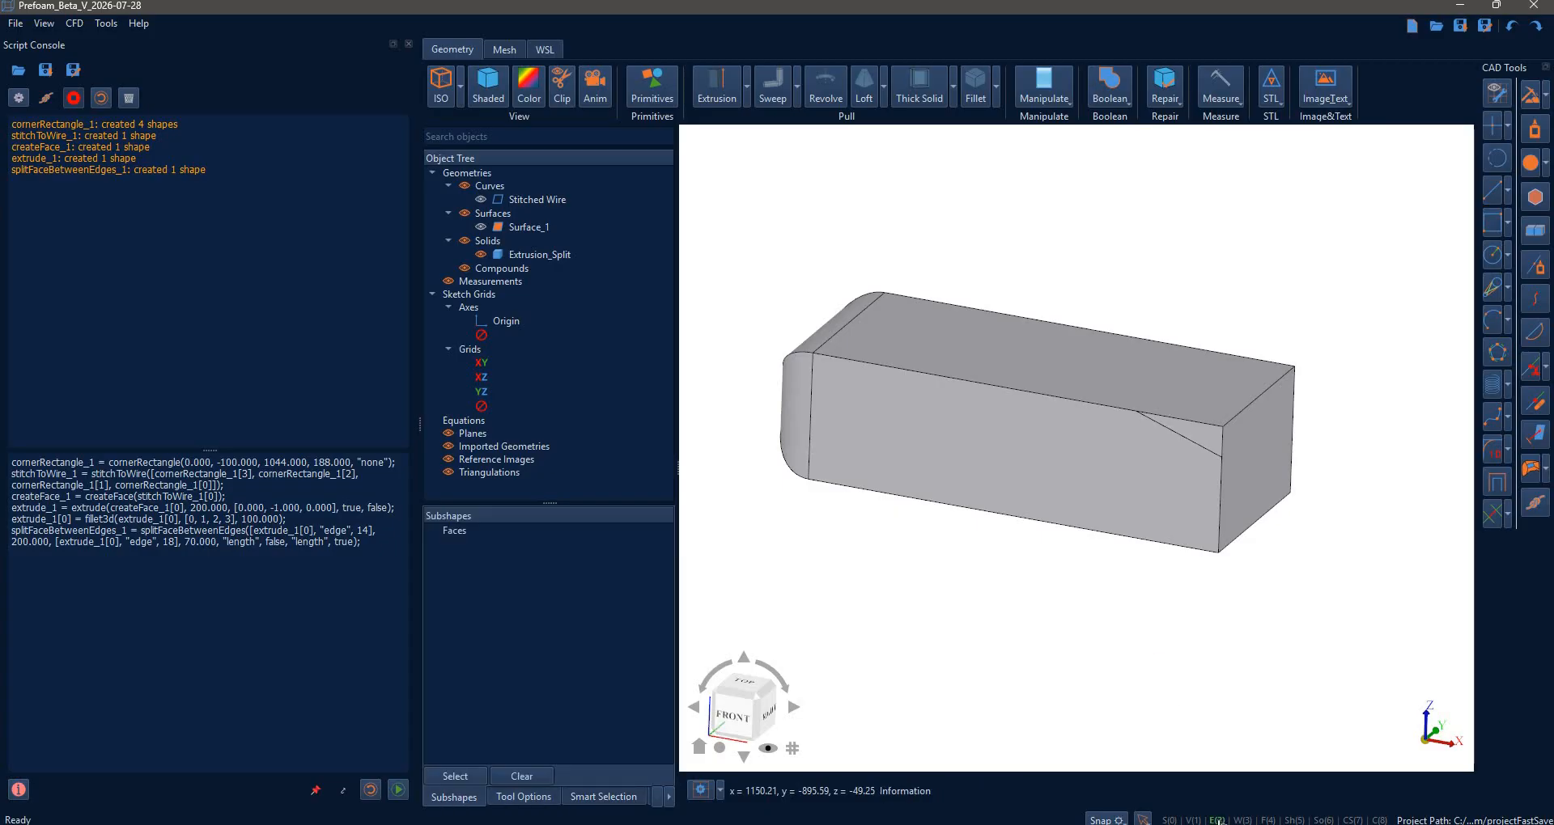
- Pull the triangular corner face -563.055 into the box to cut a sloped rear bevel
{"action": "left_click", "coordinate": [1268, 820]}
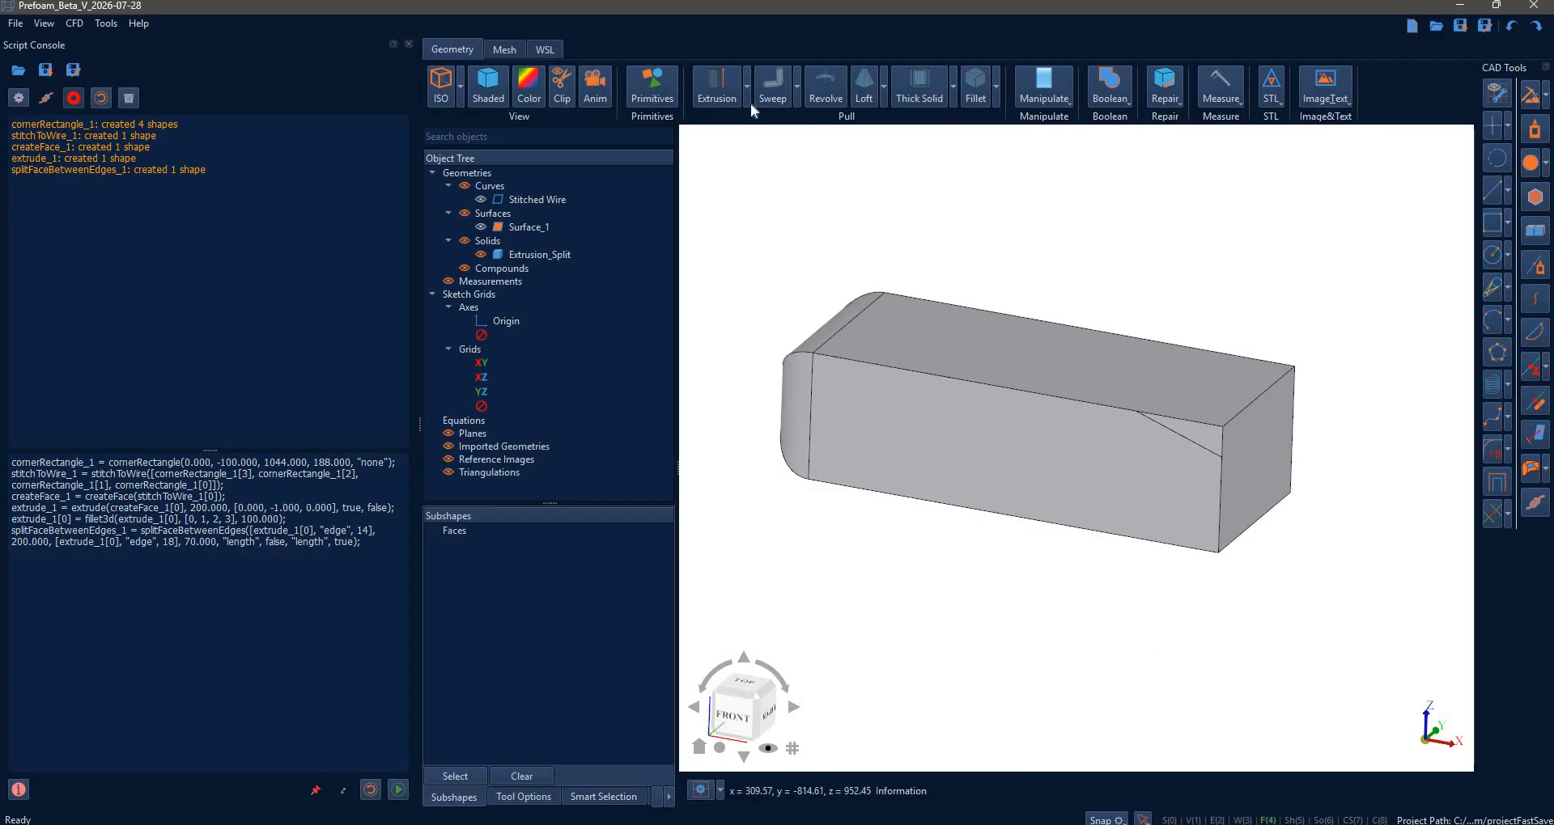
{"action": "key", "text": "p"}
{"action": "left_click", "coordinate": [1195, 429]}
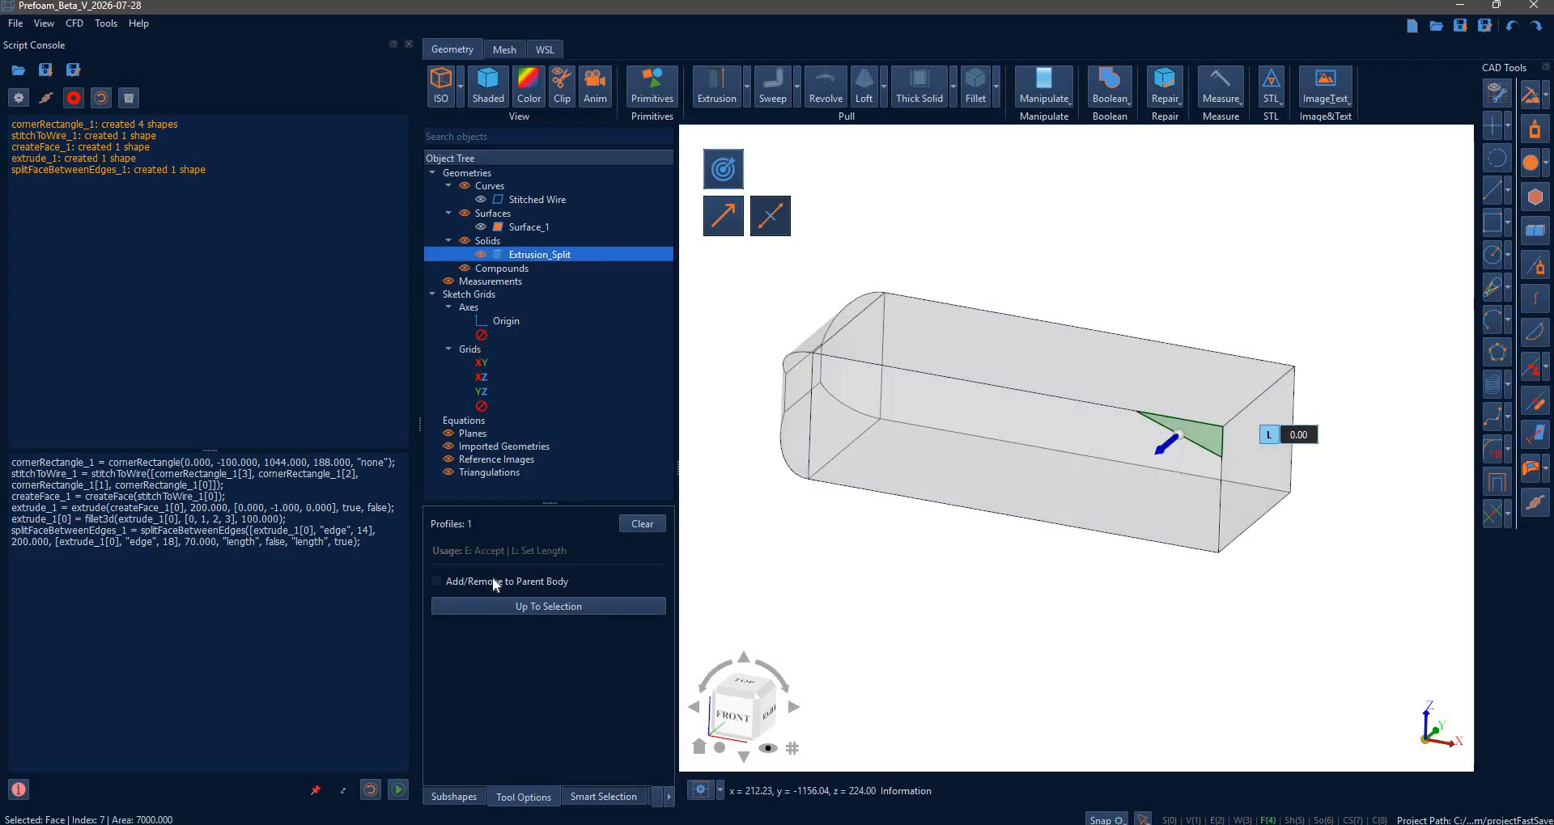
{"action": "left_click", "coordinate": [437, 581]}
{"action": "left_click_drag", "start_coordinate": [1188, 435], "coordinate": [1169, 277]}
{"action": "middle_click_drag", "start_coordinate": [1107, 290], "coordinate": [1134, 312]}
{"action": "key", "text": "e"}
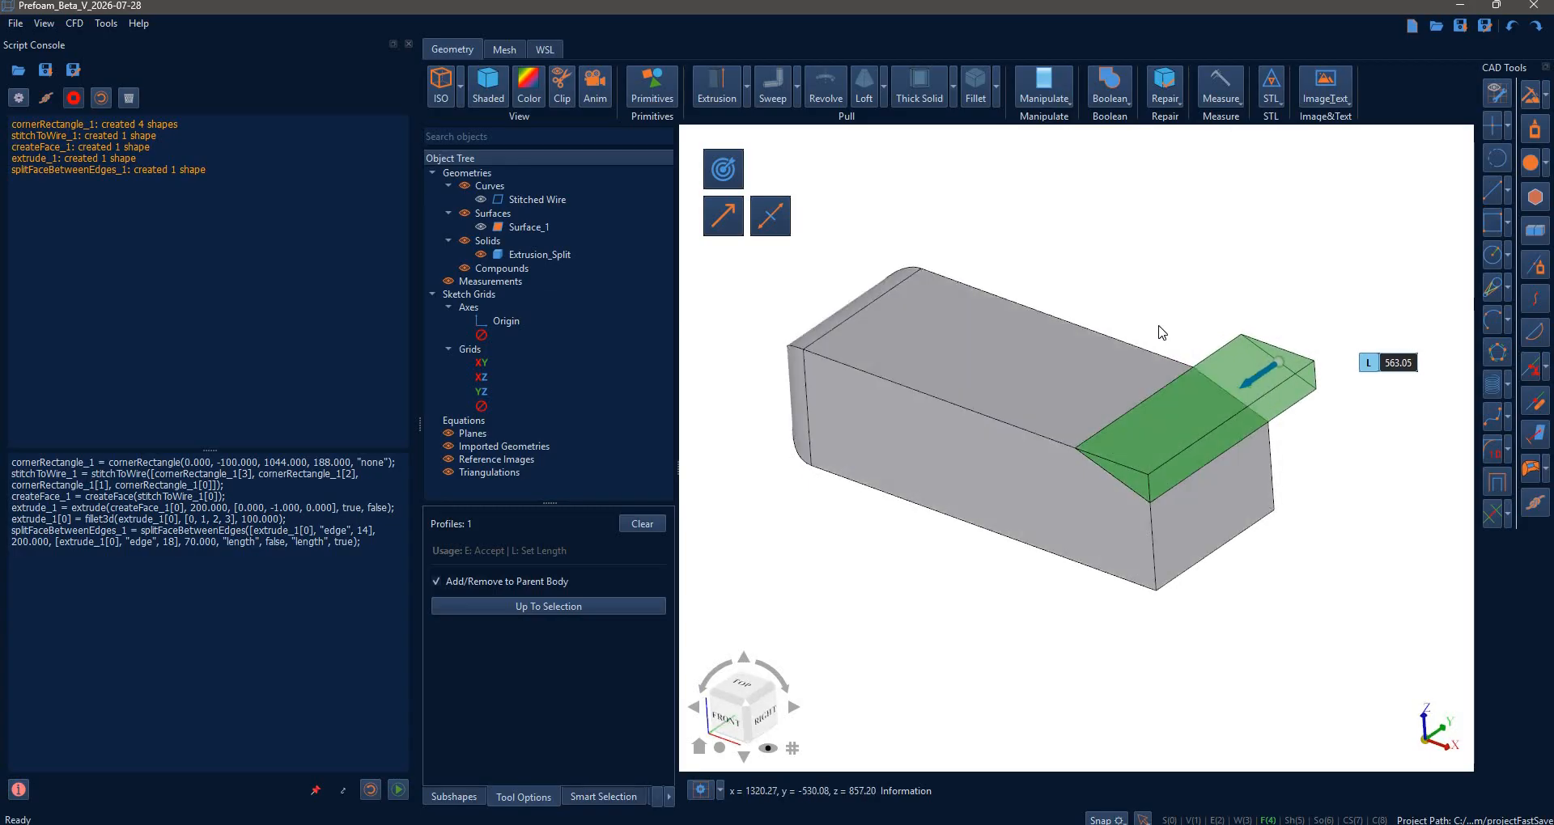
{"action": "middle_click_drag", "start_coordinate": [1265, 250], "coordinate": [1151, 415]}
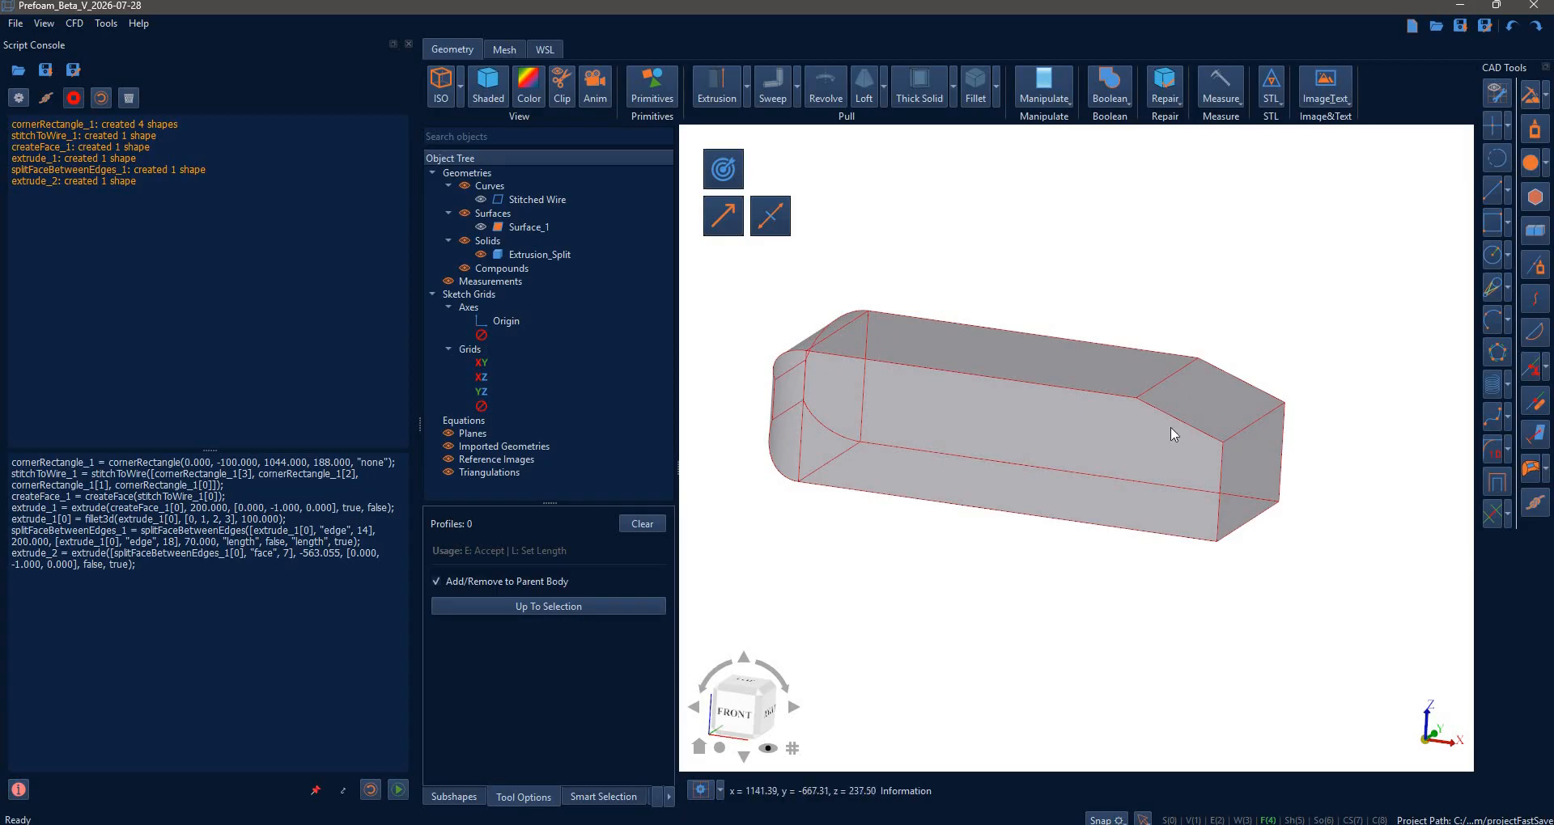
{"action": "mouse_move", "coordinate": [1136, 536]}
{"action": "middle_mouse_down"}
{"action": "mouse_move", "coordinate": [1148, 545]}
{"action": "mouse_move", "coordinate": [1121, 514]}
{"action": "mouse_move", "coordinate": [1133, 542]}
{"action": "middle_mouse_up"}
{"action": "key", "text": "Escape"}
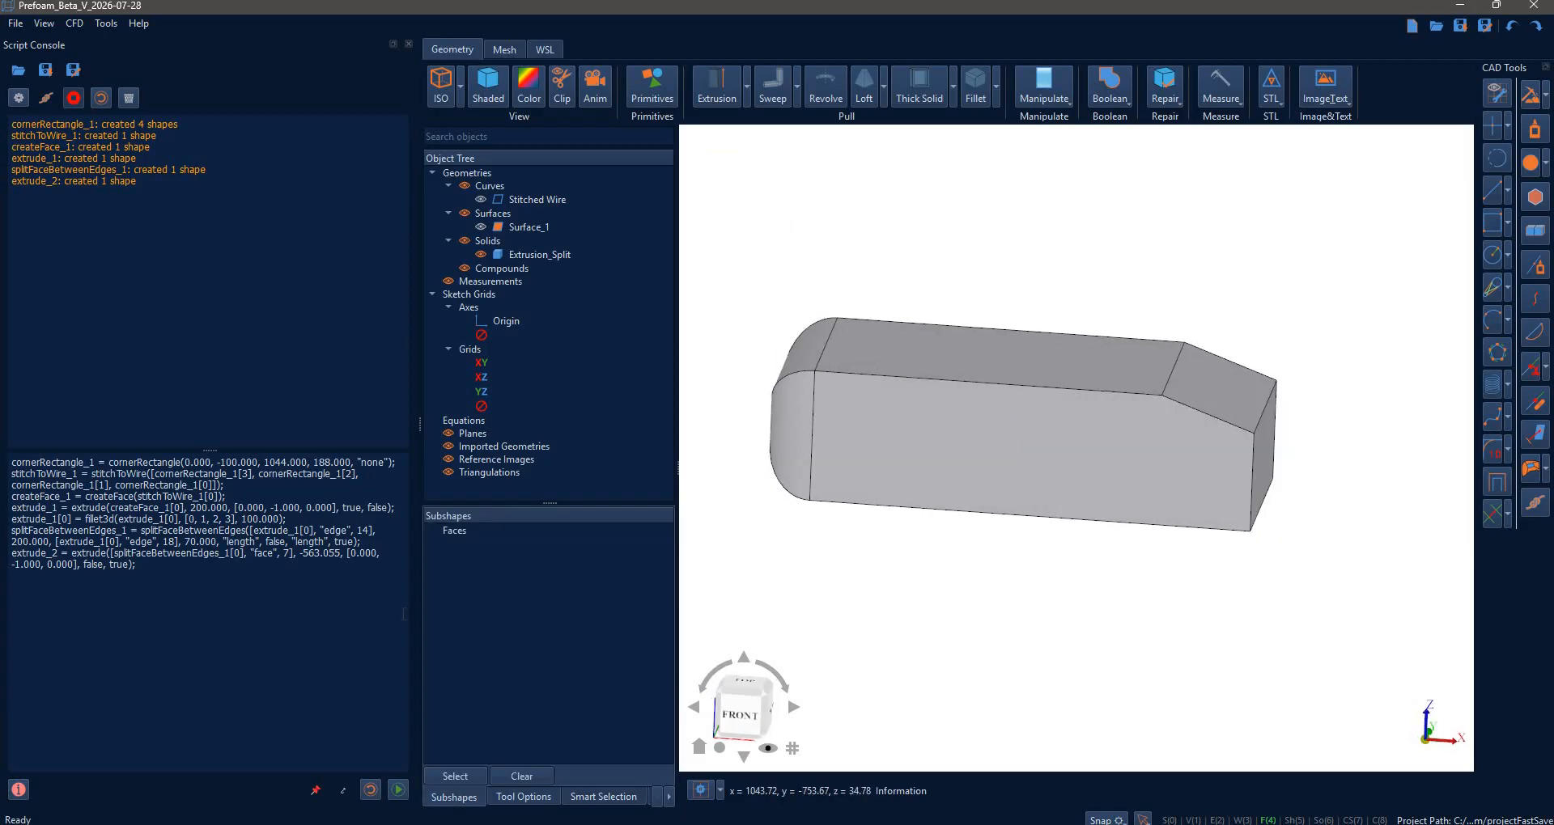
- Remove all geometry so the script rebuilds the bevelled solid
{"action": "right_click", "coordinate": [473, 172]}
{"action": "left_click", "coordinate": [502, 194]}
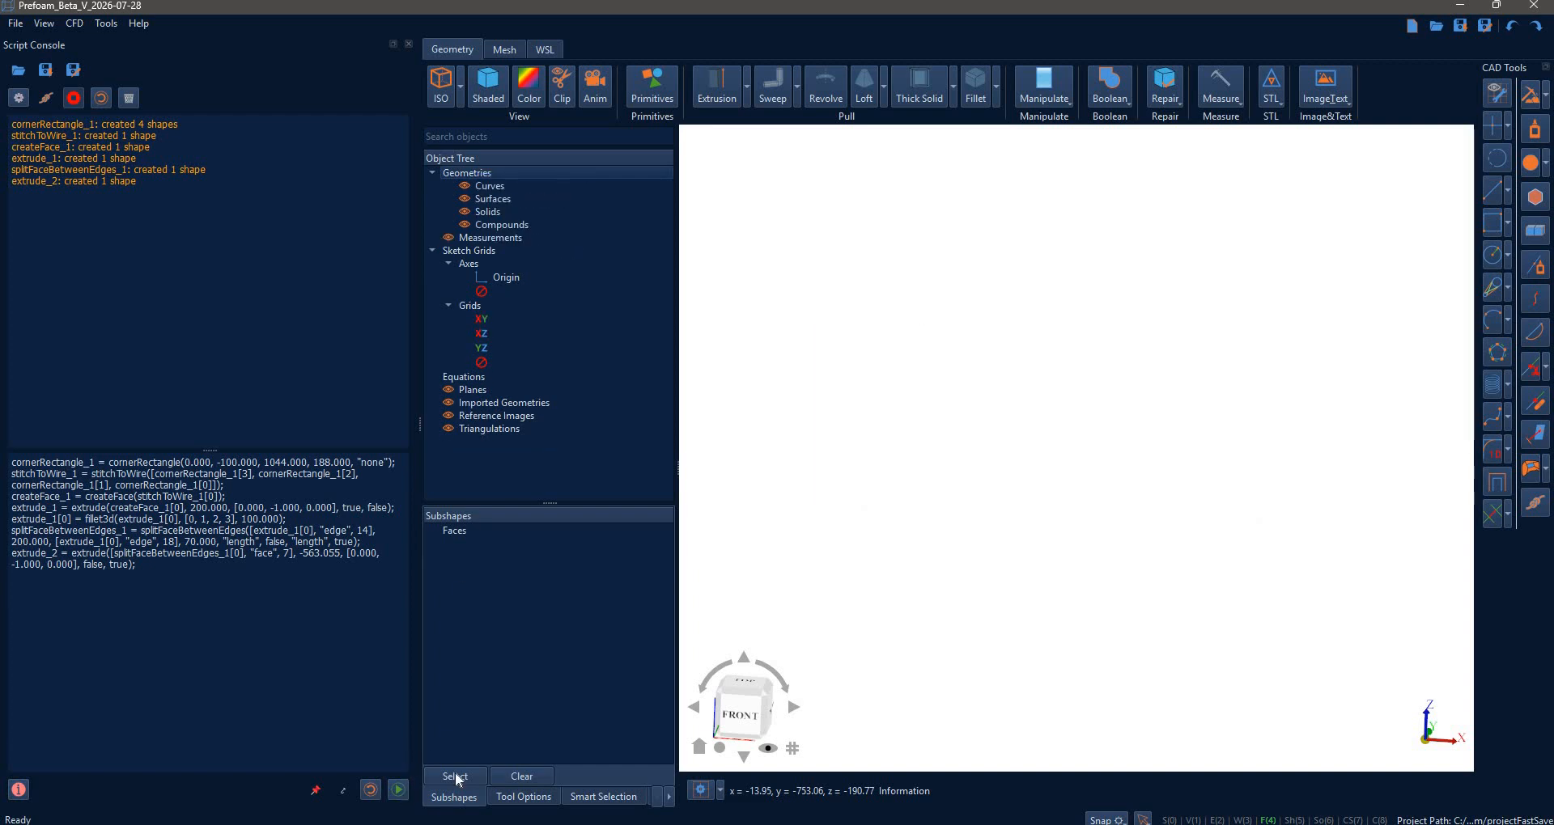
{"action": "middle_click_drag", "start_coordinate": [1006, 564], "coordinate": [1050, 651]}
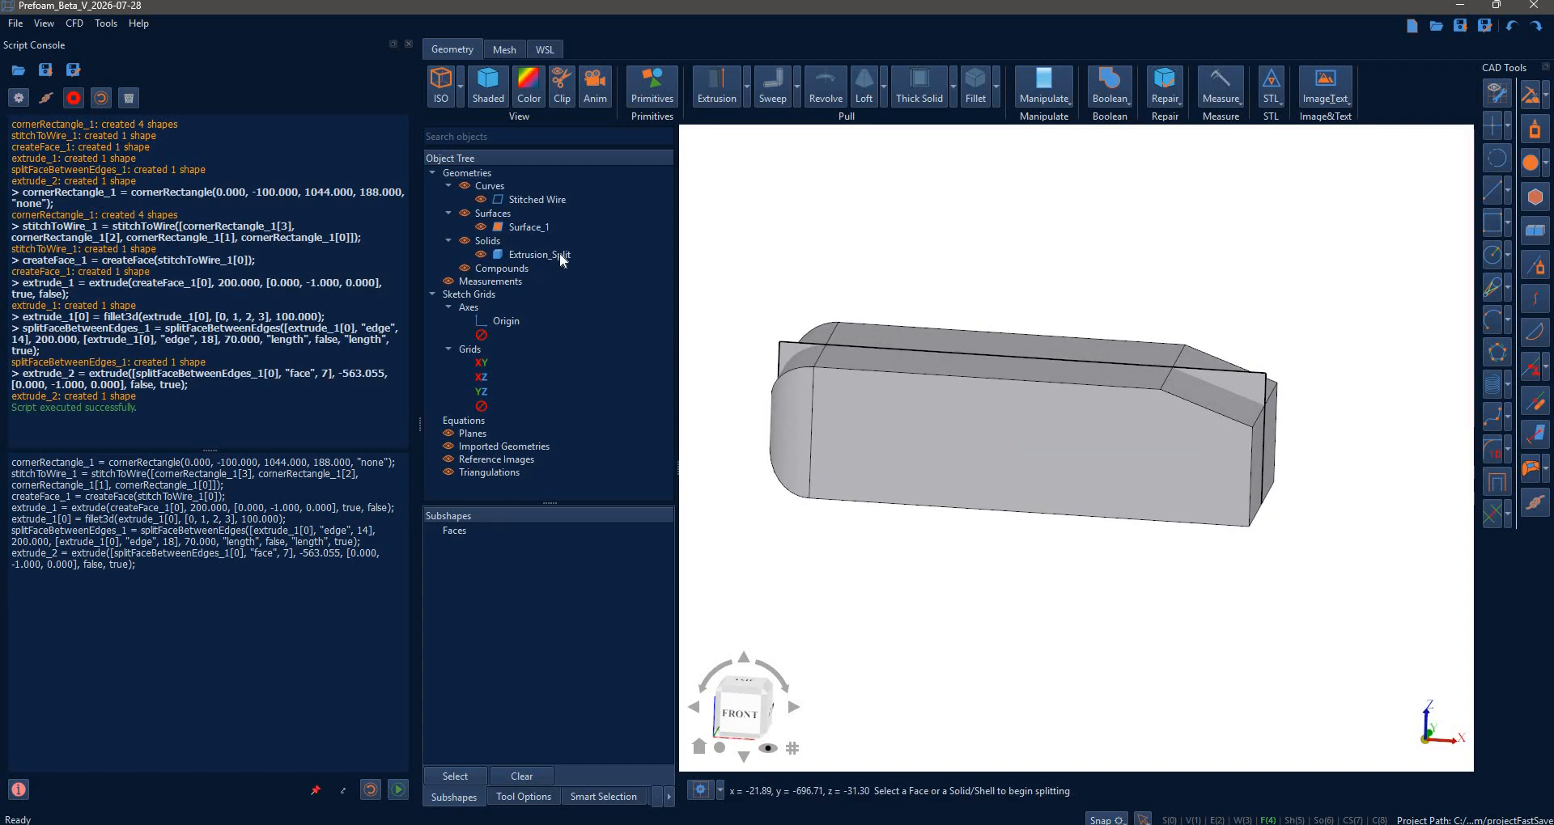
- Rename the Extrusion_Split solid to 20degrees
{"action": "left_click", "coordinate": [539, 255]}
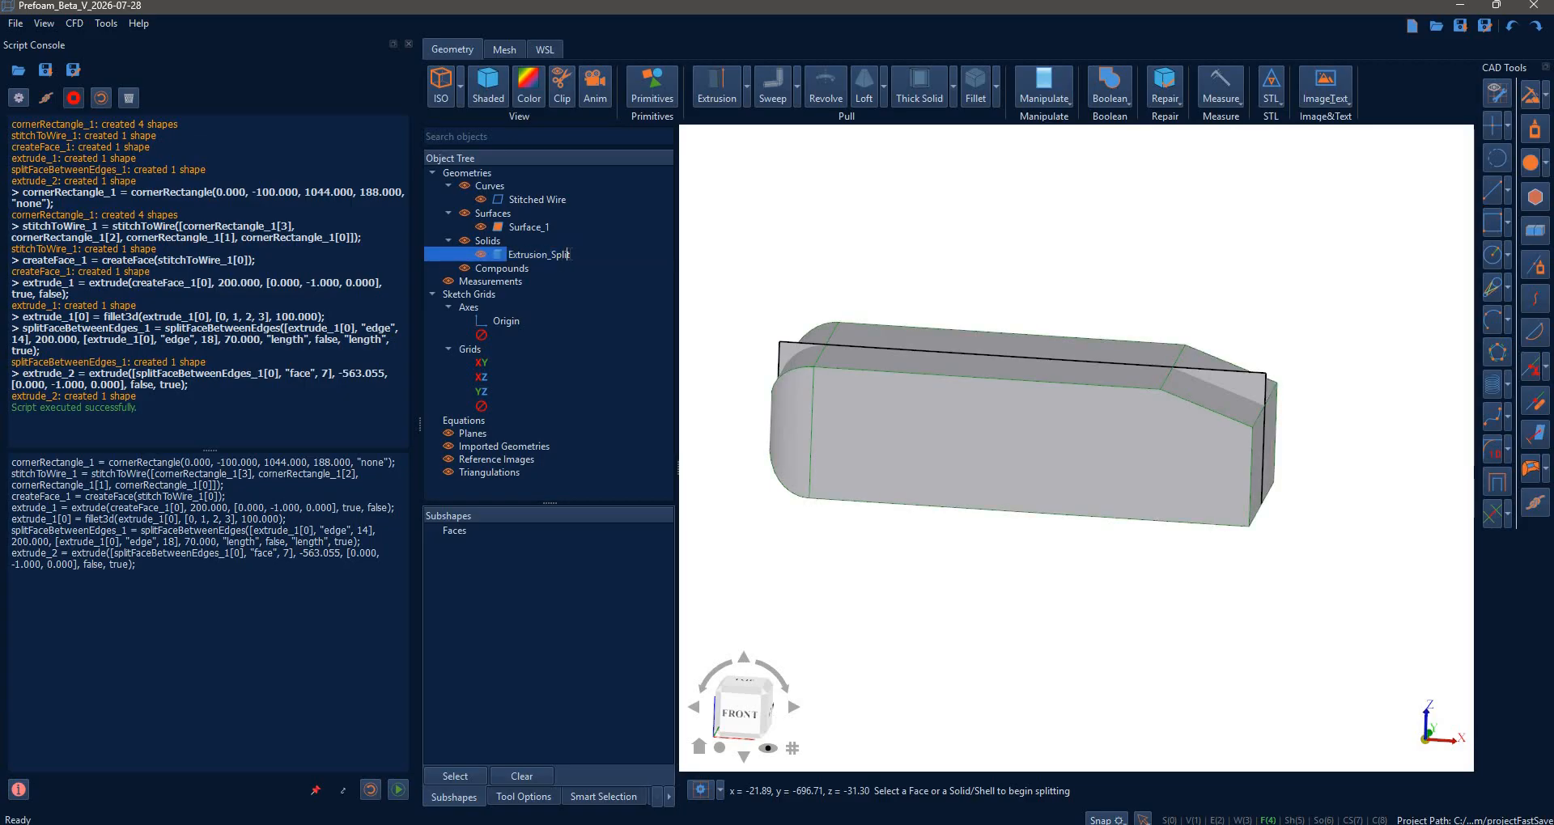
{"action": "double_click", "coordinate": [570, 254]}
{"action": "type", "text": "20degrees"}
{"action": "key", "text": "Return"}
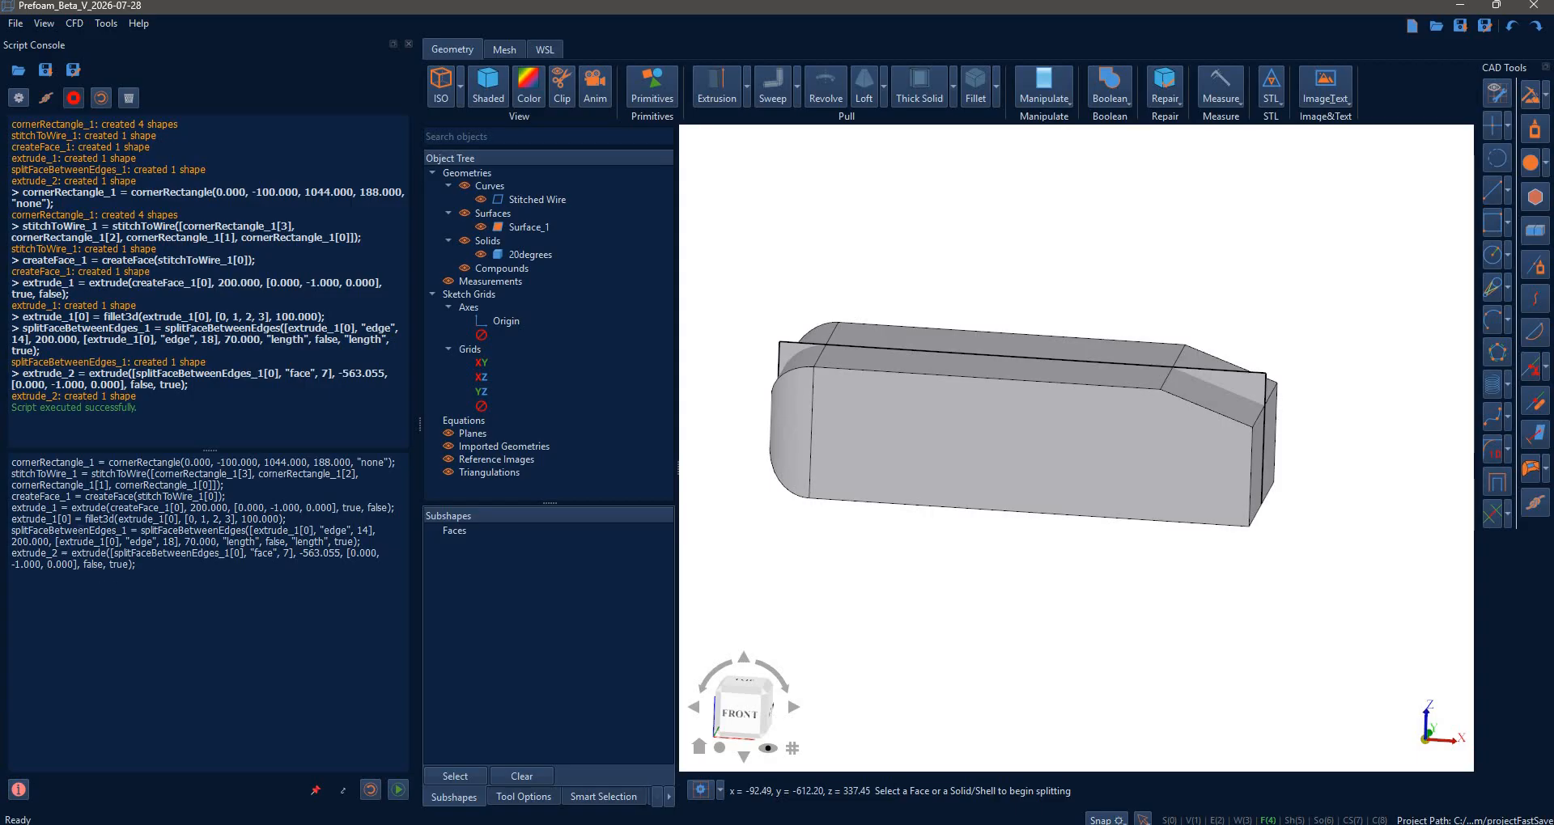
- Change the script's split length from 70.000 to 100.000
{"action": "double_click", "coordinate": [78, 531]}
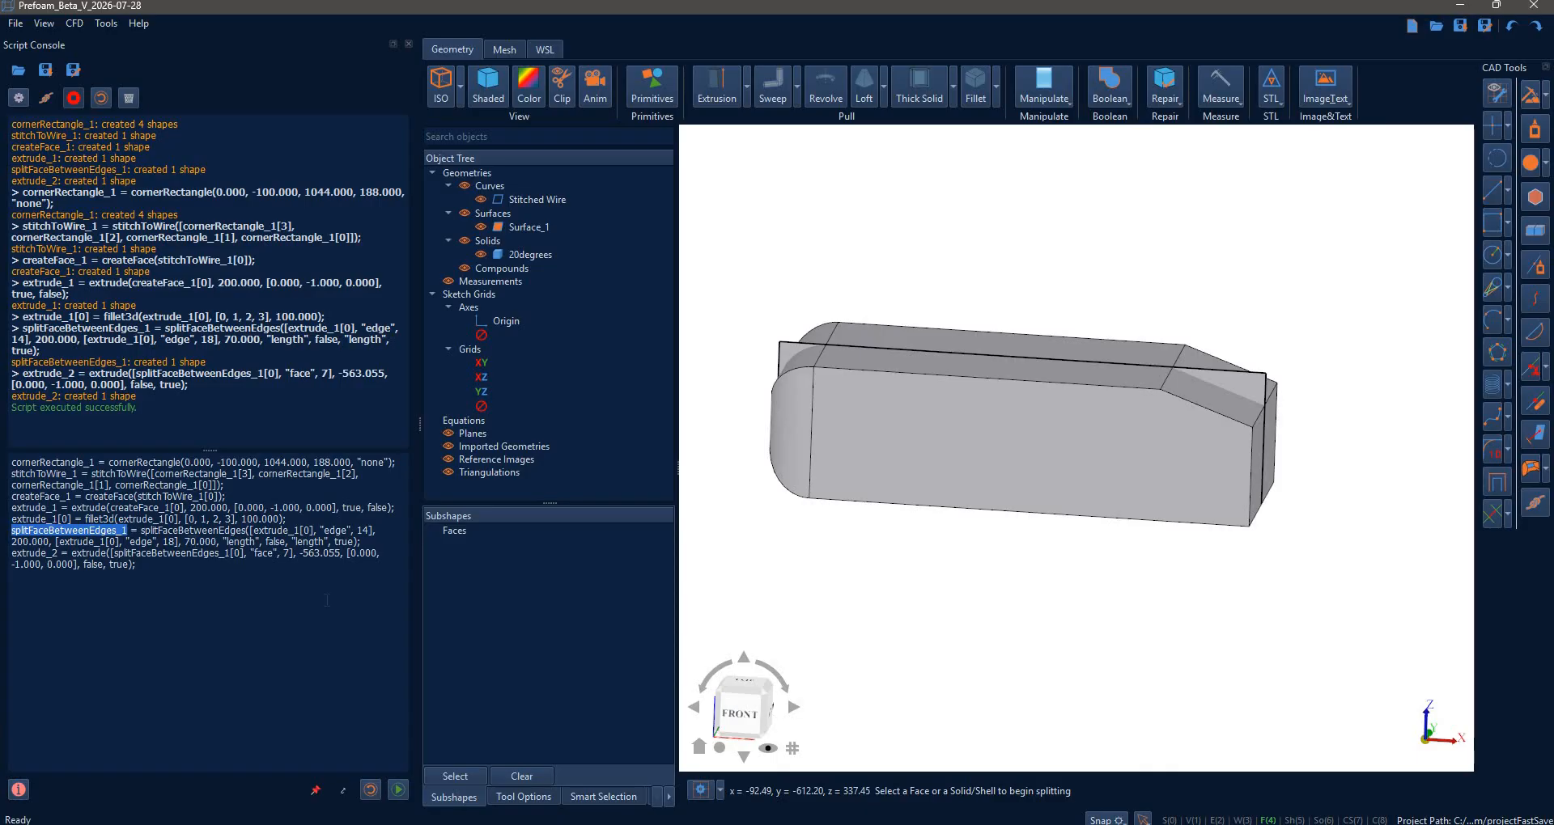
{"action": "left_click", "coordinate": [191, 542]}
{"action": "key", "text": "BackSpace"}
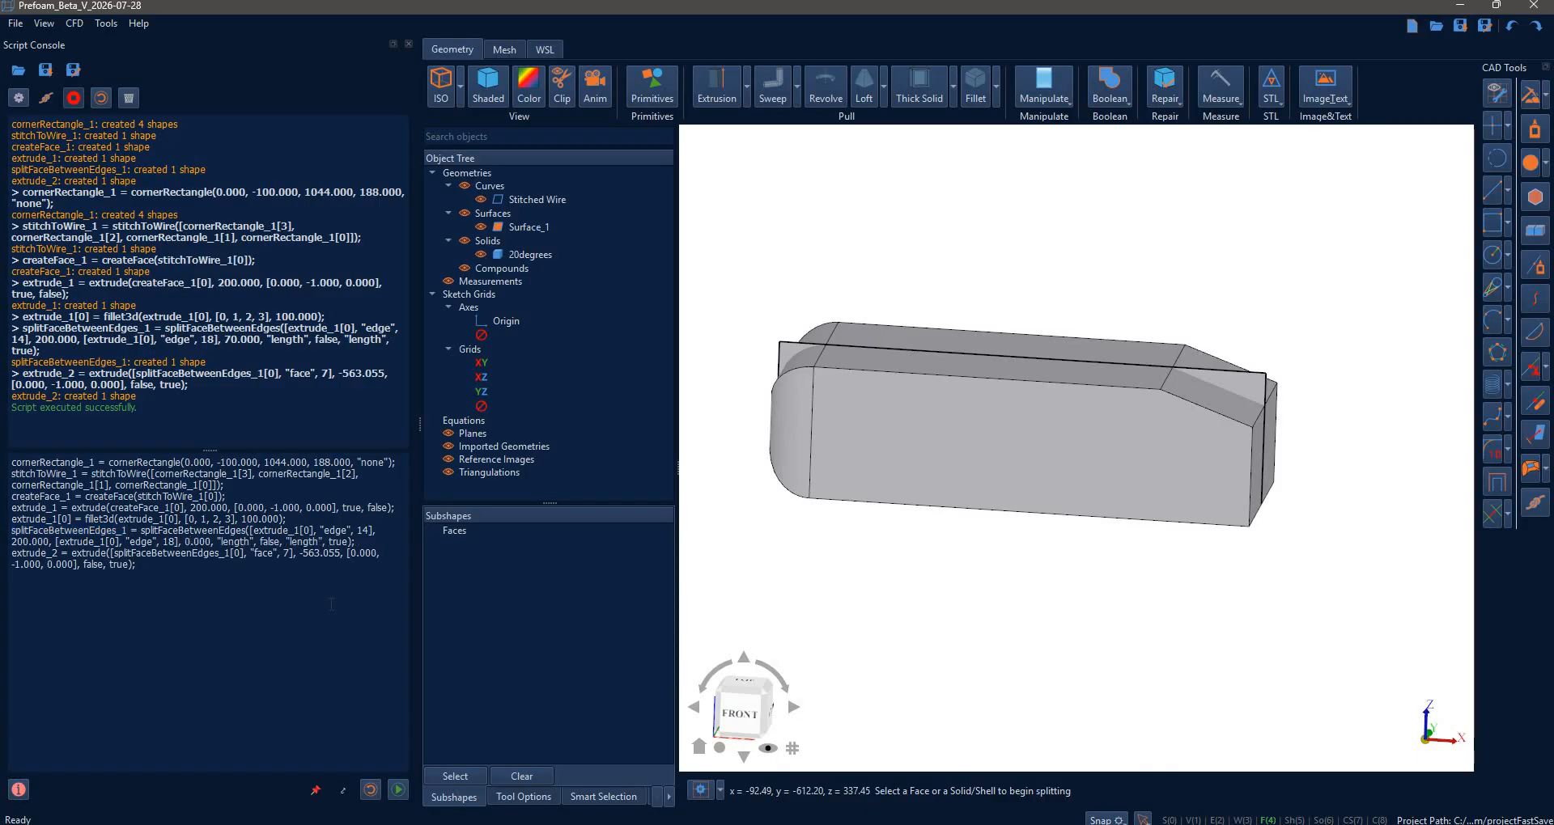
{"action": "type", "text": "10"}
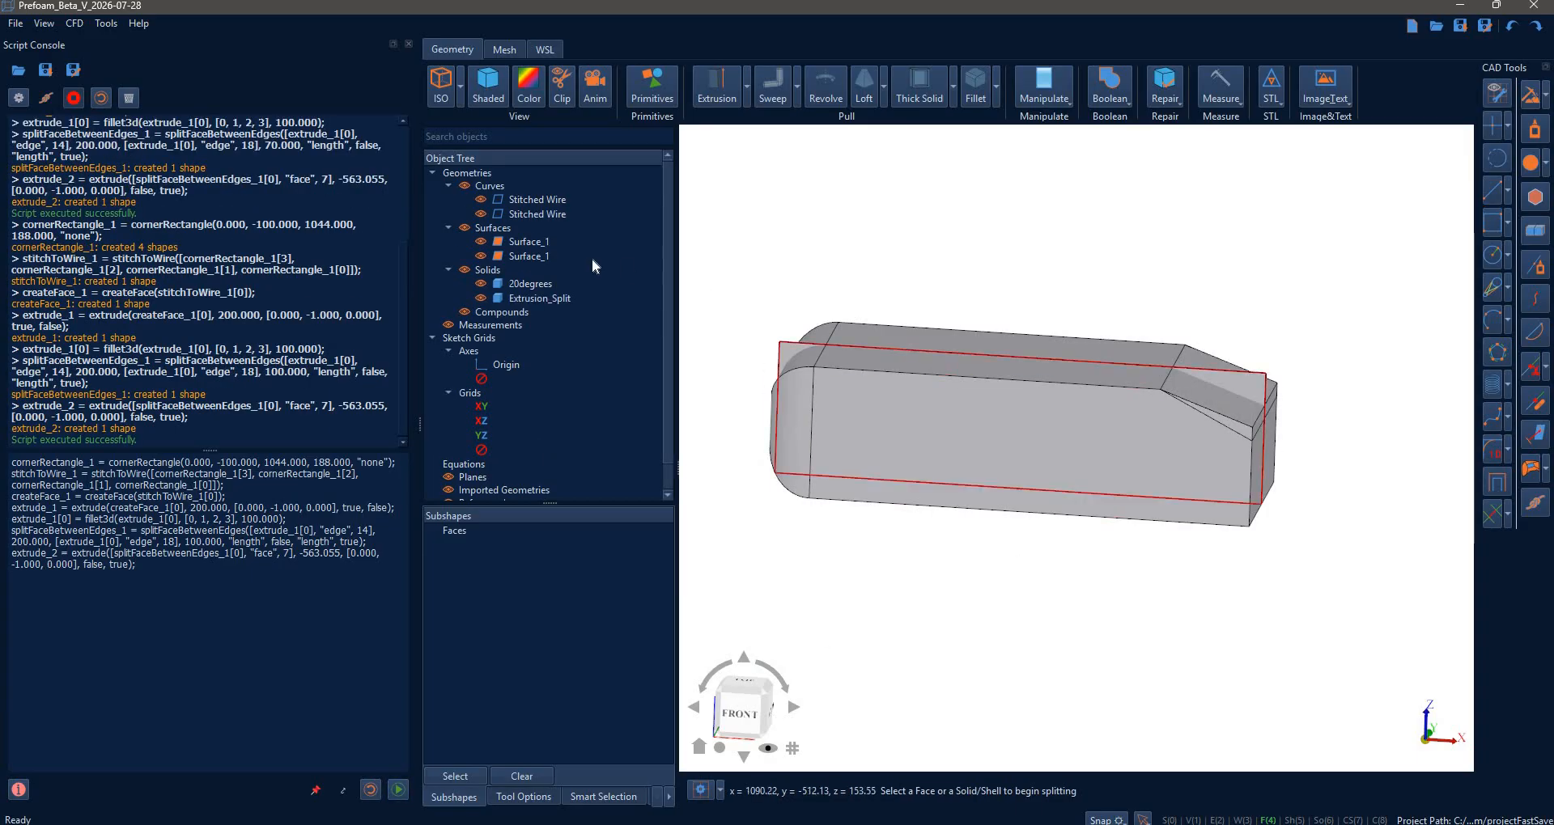
- Hide the surfaces, stitched wire and 20degrees solid, leaving the new Extrusion_Split visible
{"action": "left_click", "coordinate": [479, 258]}
{"action": "left_click", "coordinate": [482, 243]}
{"action": "left_click", "coordinate": [482, 213]}
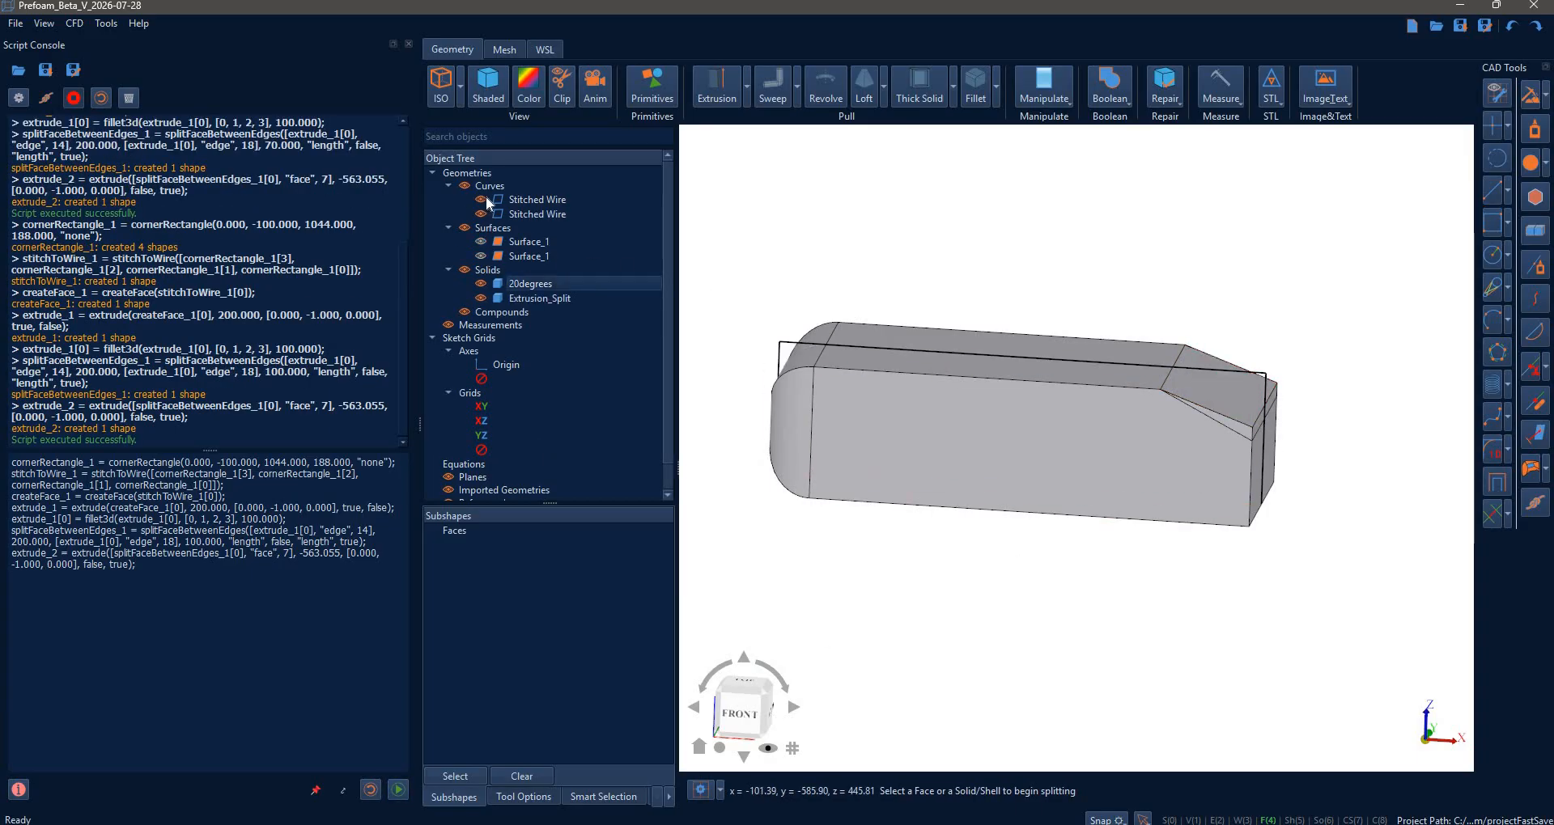
{"action": "left_click", "coordinate": [482, 284]}
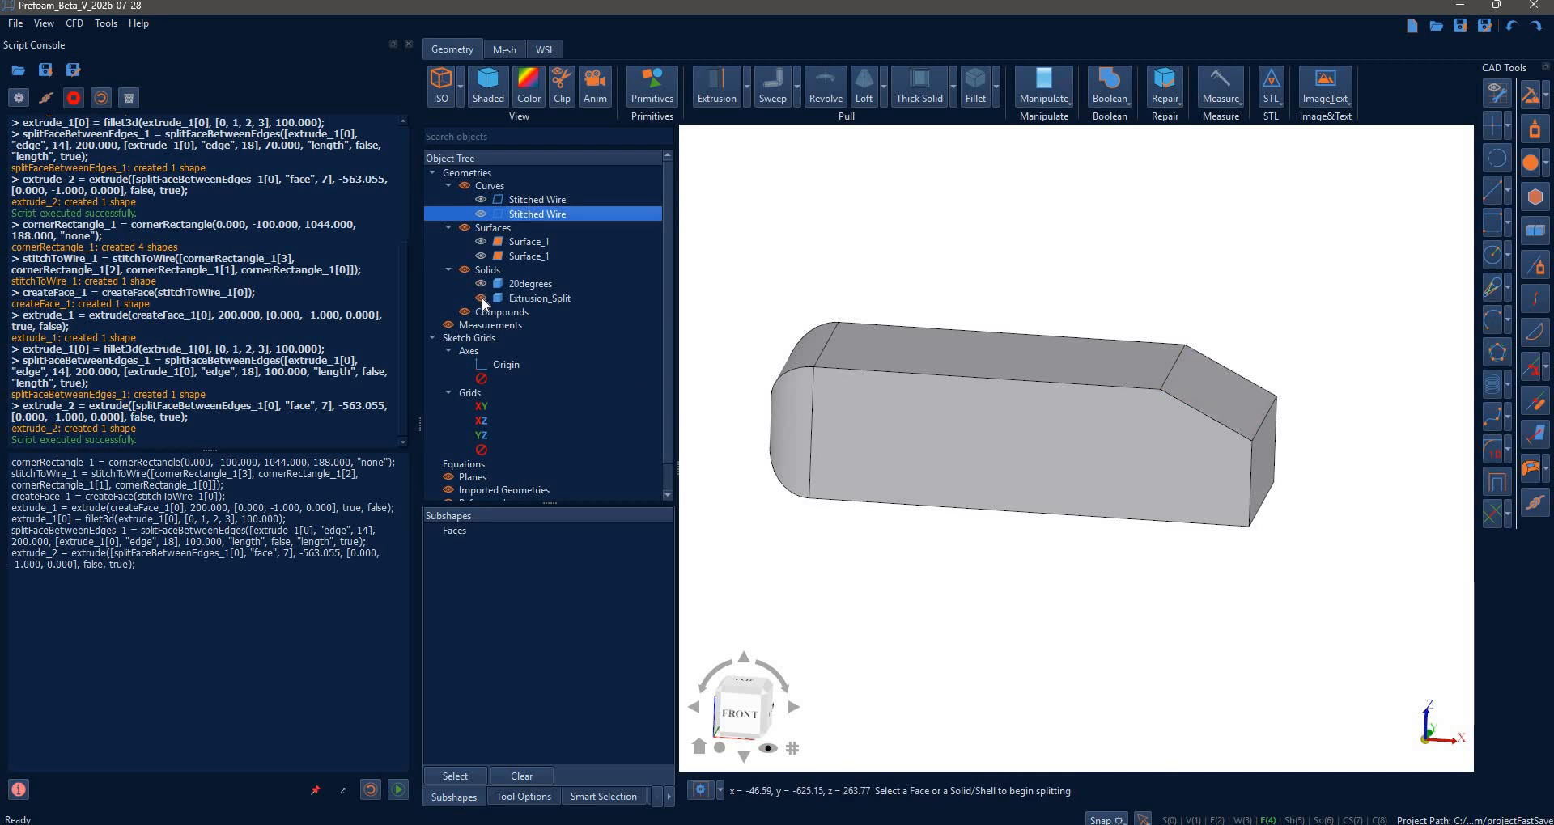
{"action": "left_click", "coordinate": [483, 300]}
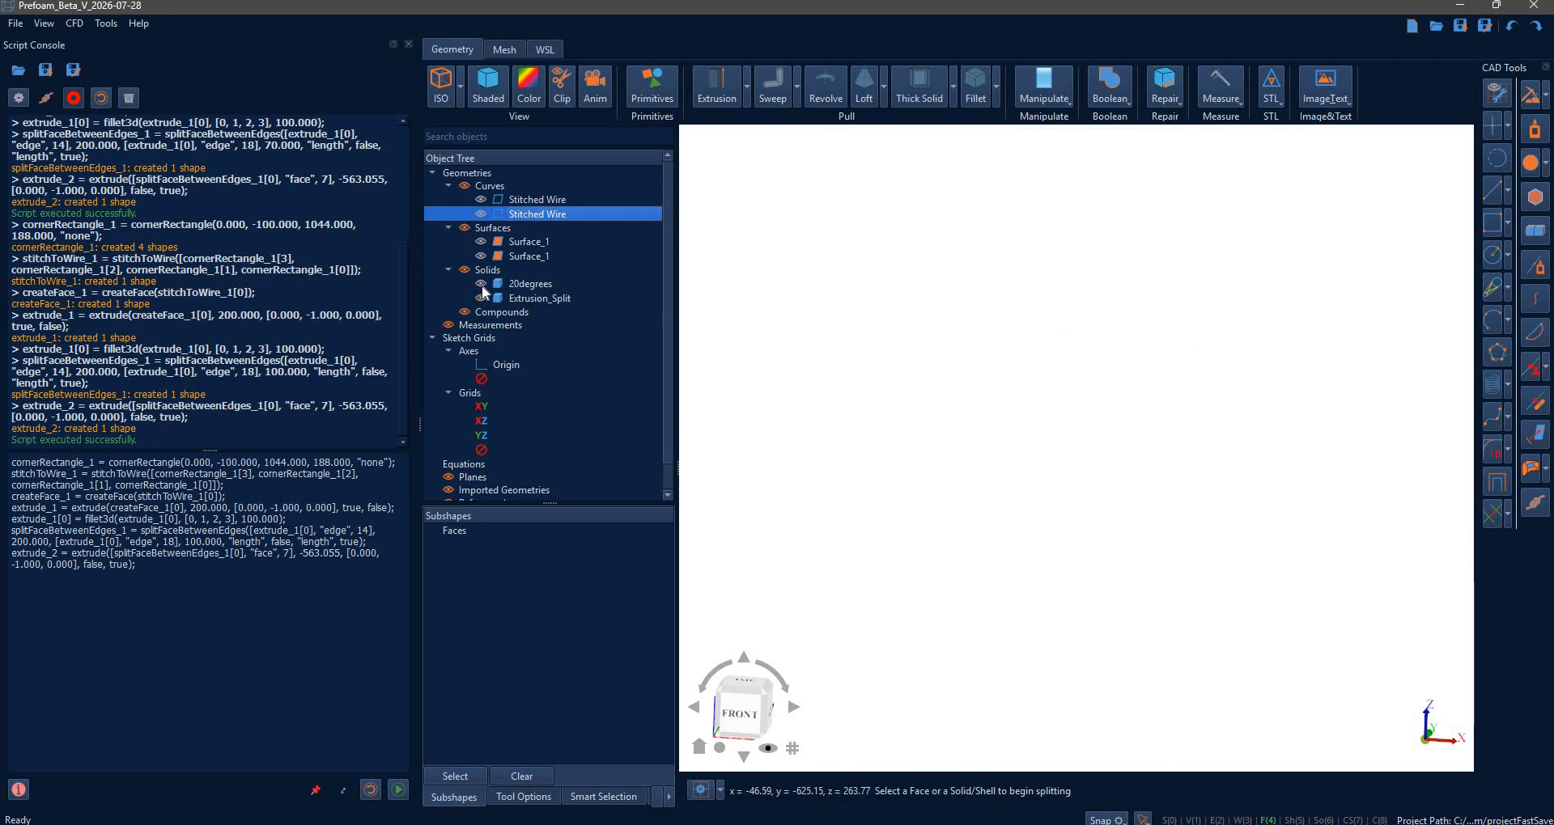
{"action": "left_click", "coordinate": [482, 298]}
- Rename Extrusion_Split to 30degrees and stop script recording
{"action": "double_click", "coordinate": [547, 305]}
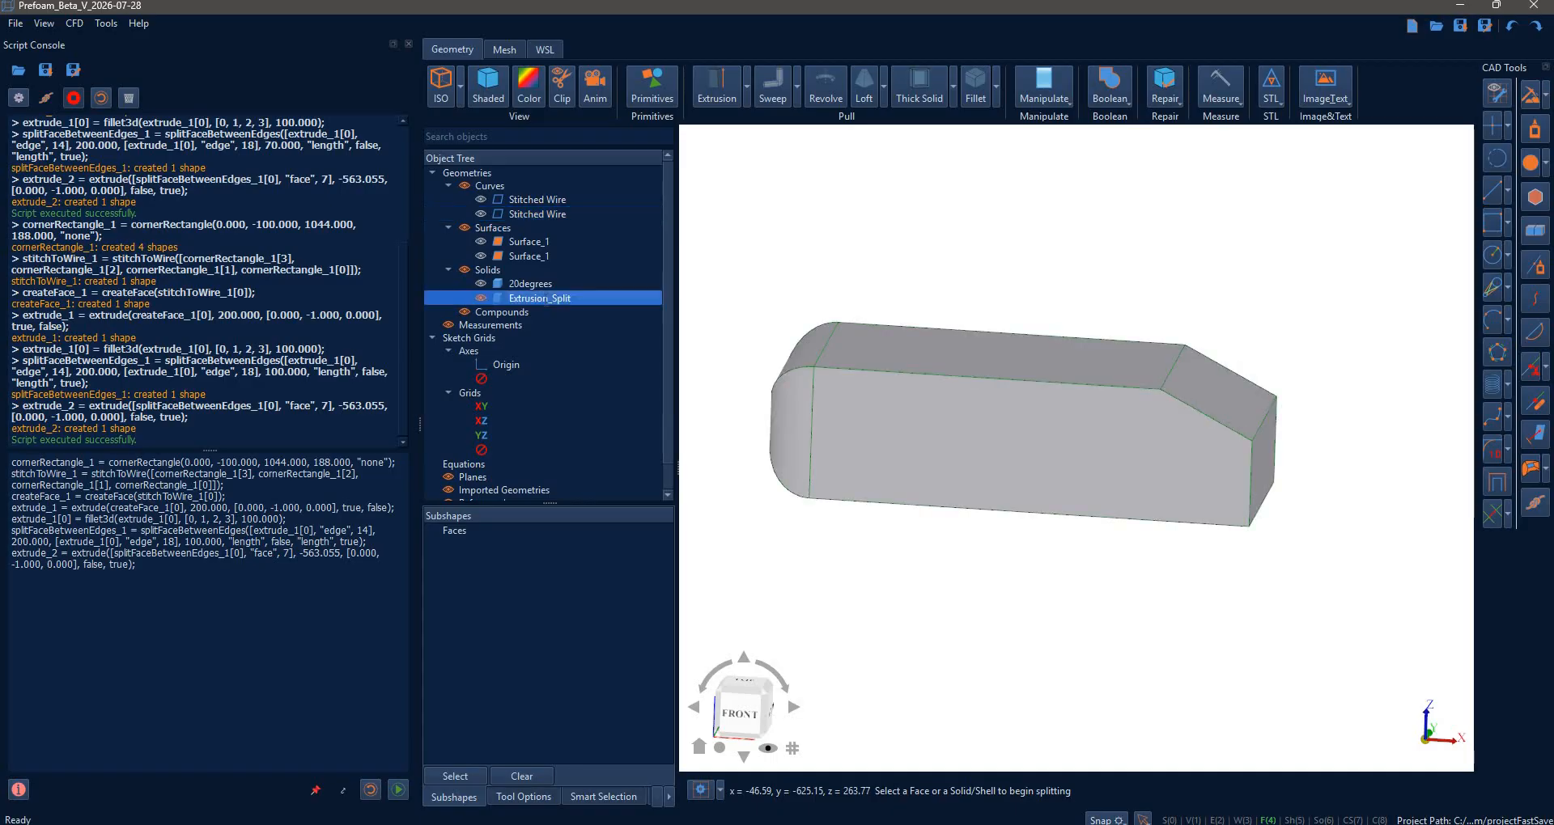
{"action": "type", "text": "30"}
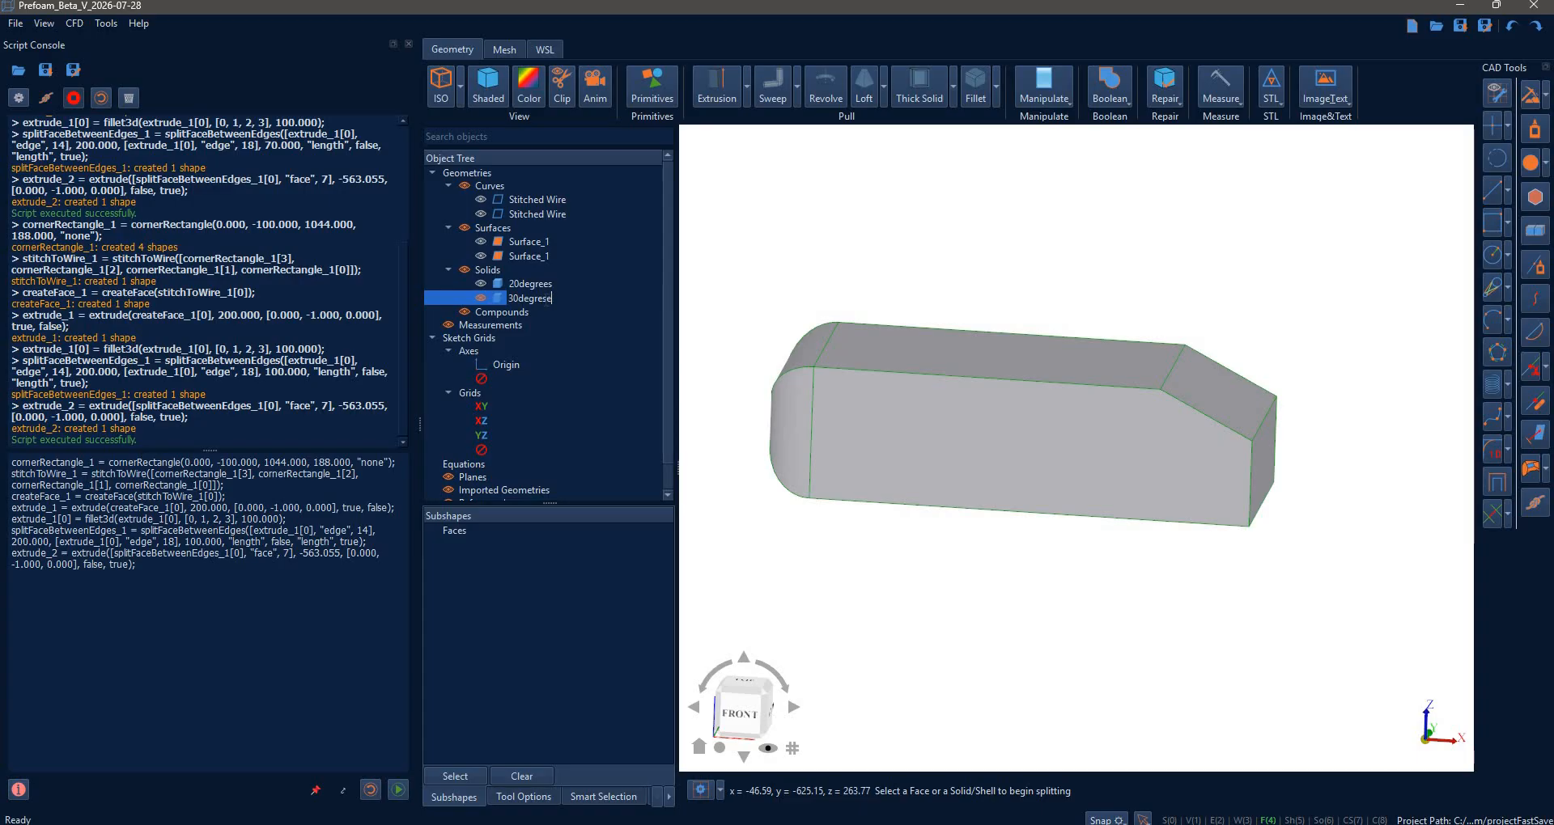
{"action": "type", "text": "degrees"}
{"action": "key", "text": "Return"}
{"action": "left_click", "coordinate": [687, 326]}
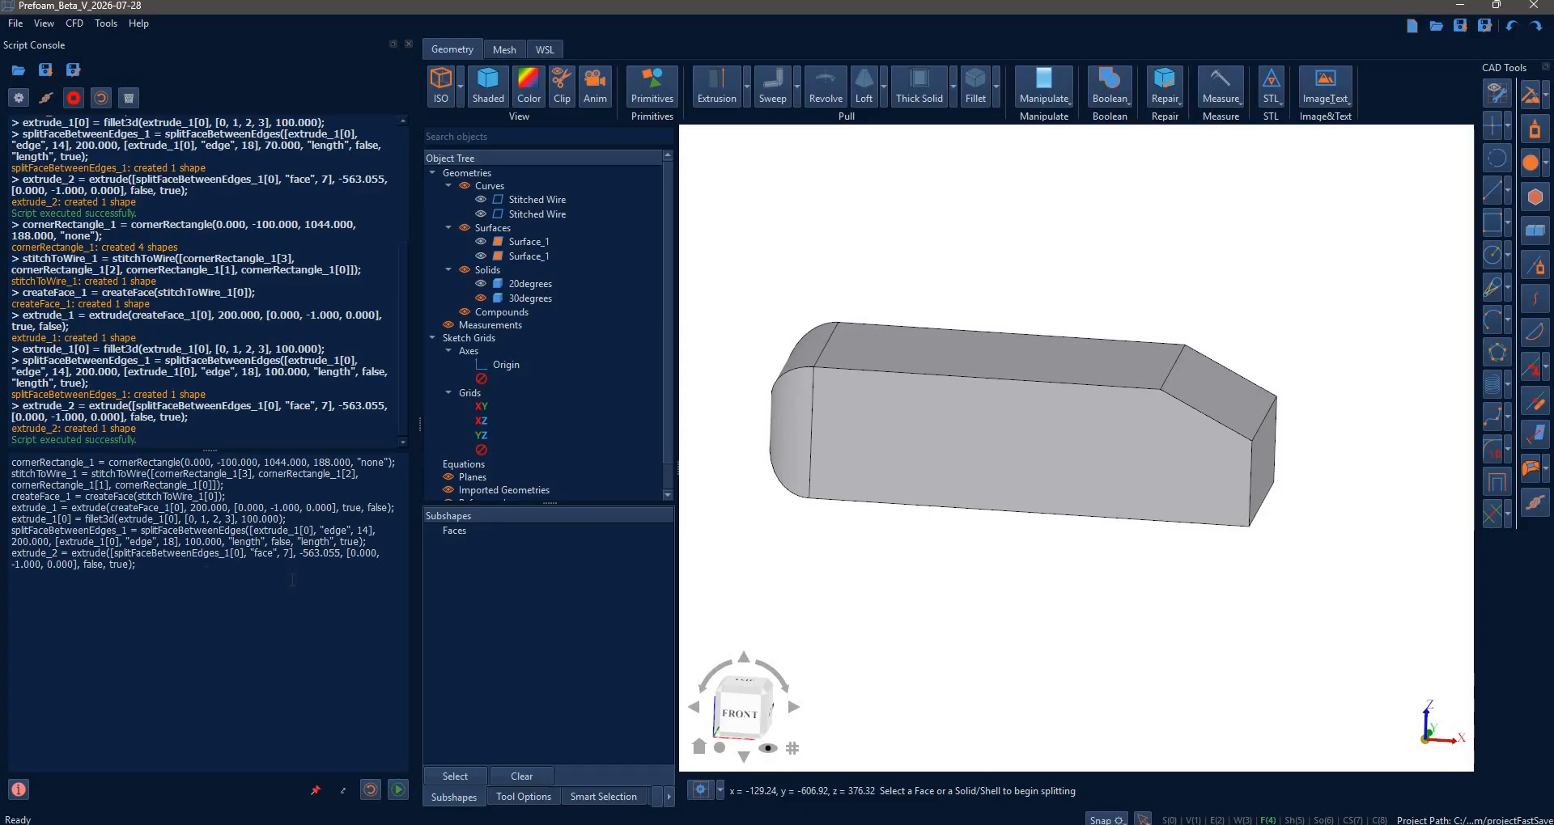
{"action": "left_click", "coordinate": [78, 104]}
- Remove all existing geometry and start a new Box primitive
{"action": "right_click", "coordinate": [482, 172]}
{"action": "left_click", "coordinate": [522, 199]}
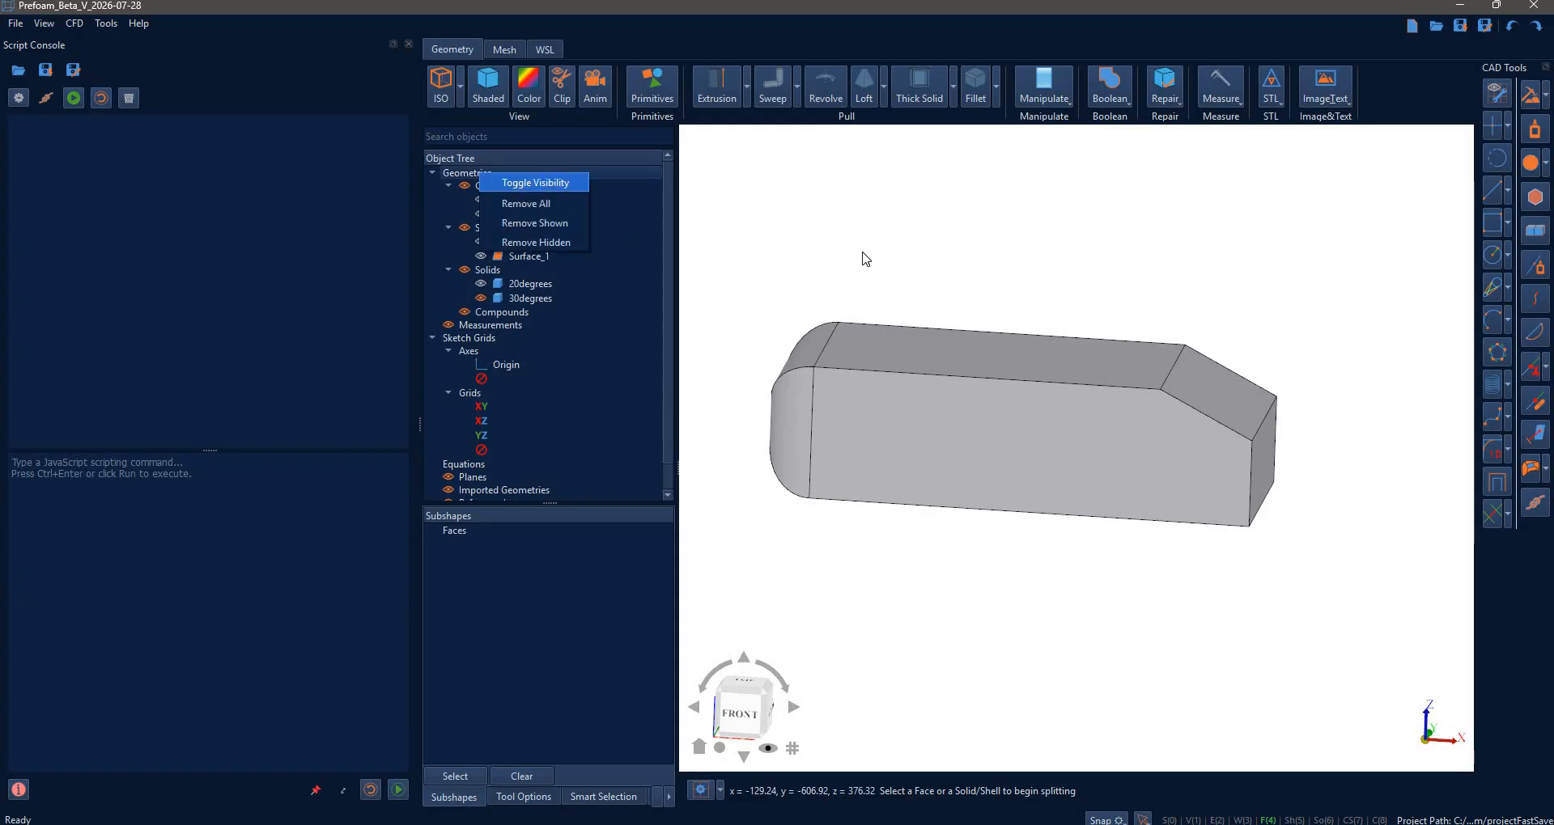
{"action": "left_click", "coordinate": [635, 110]}
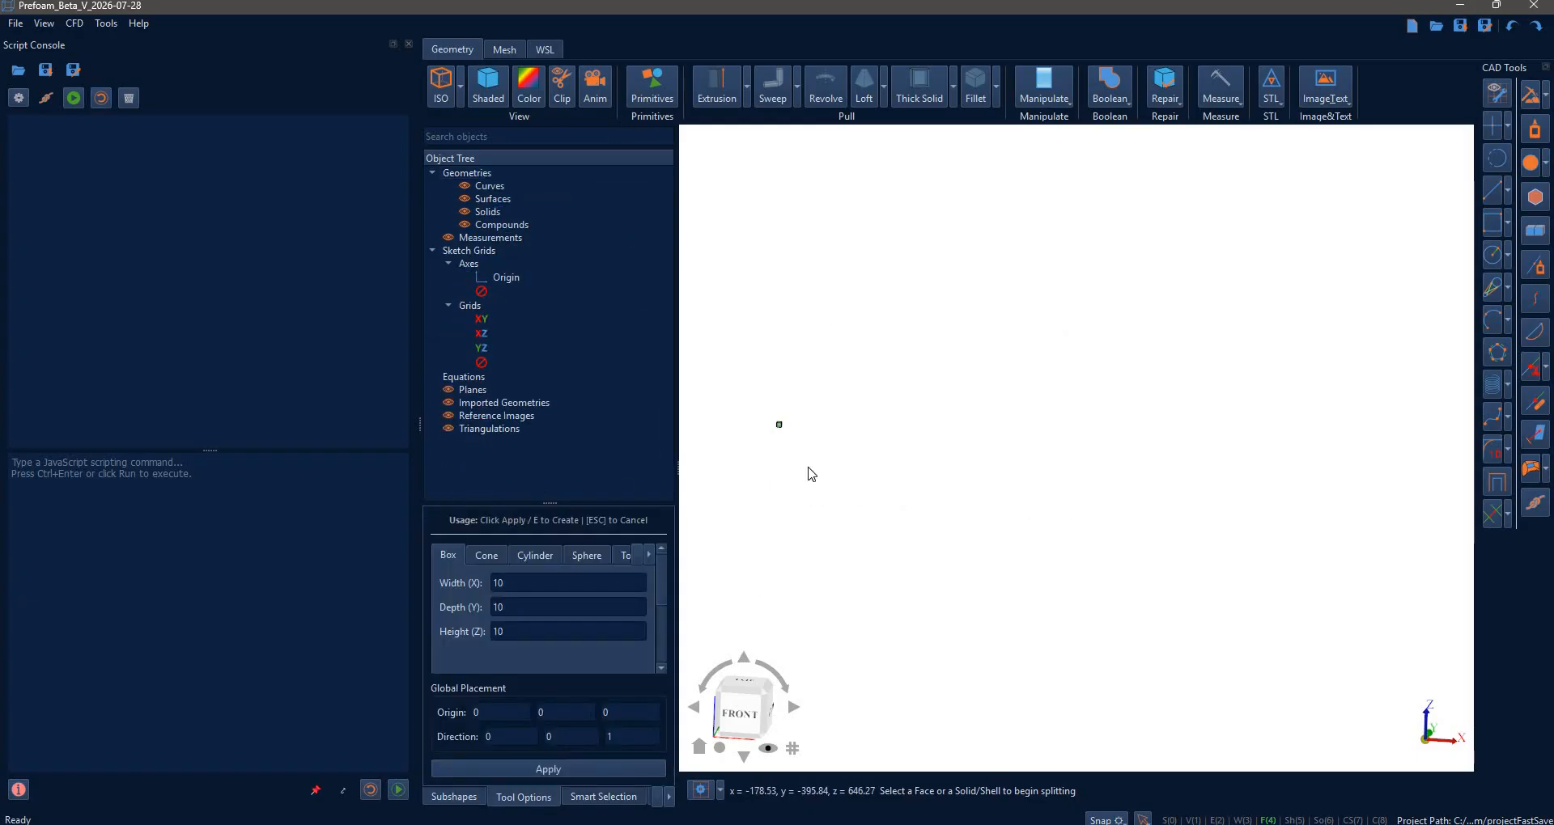
{"action": "scroll", "coordinate": [785, 429], "scroll_direction": "up", "scroll_amount": 3}
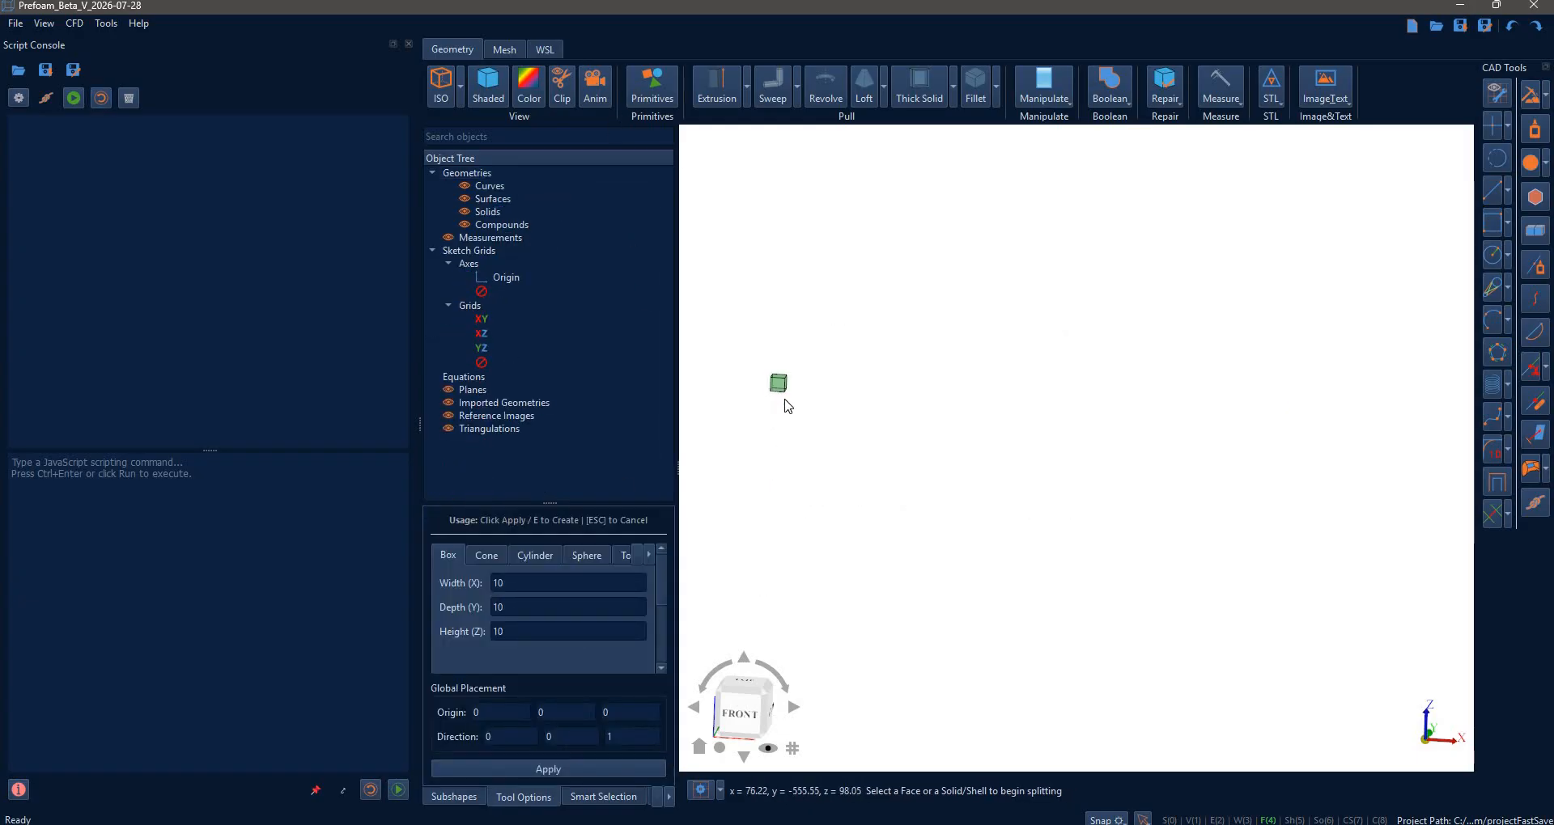
{"action": "middle_click_drag", "start_coordinate": [914, 443], "coordinate": [1010, 475]}
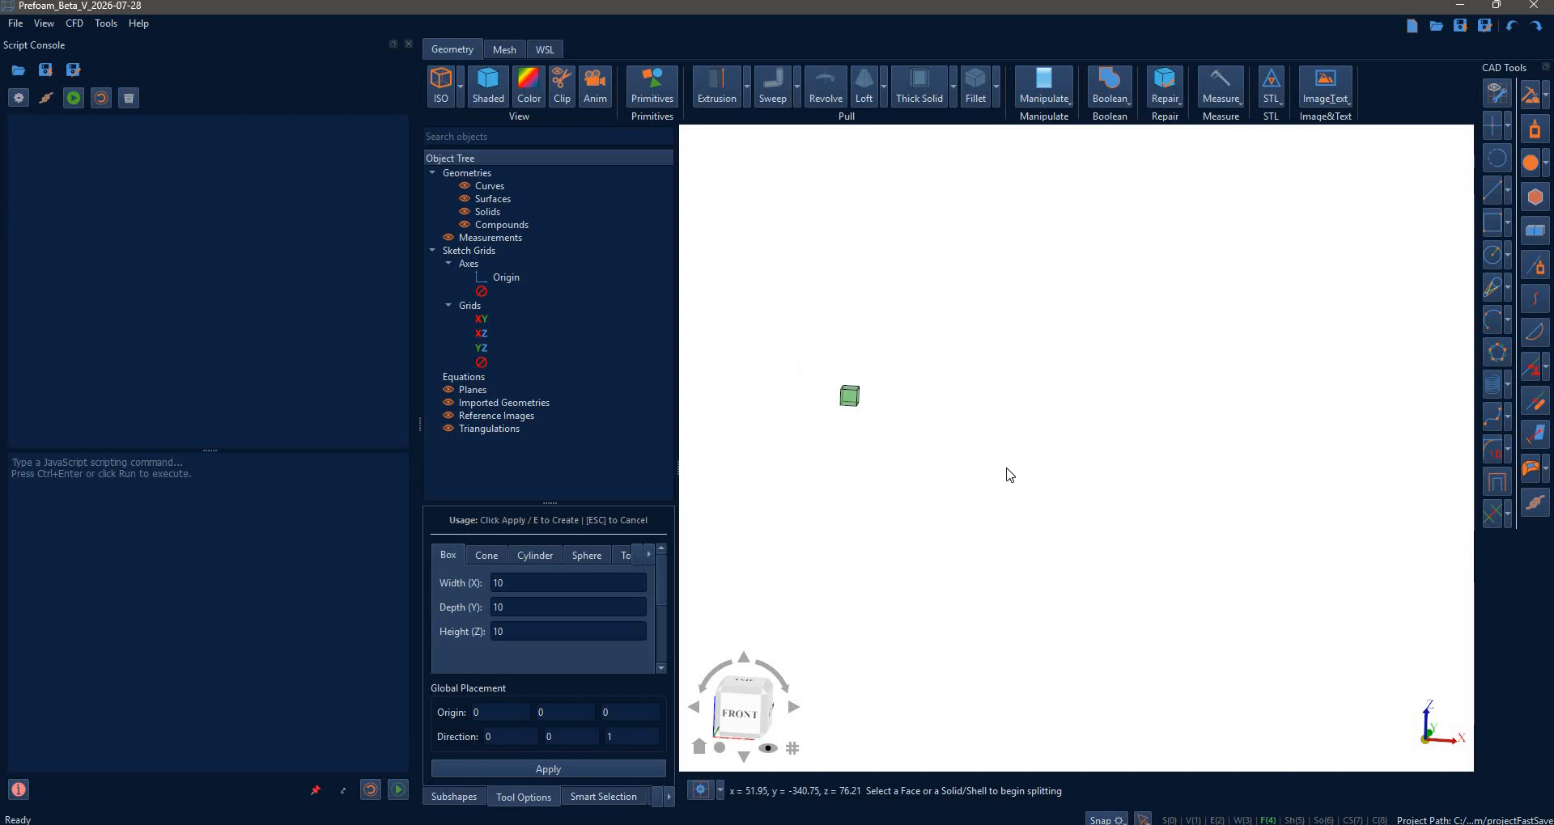
{"action": "scroll", "coordinate": [1010, 475], "scroll_direction": "up", "scroll_amount": 2}
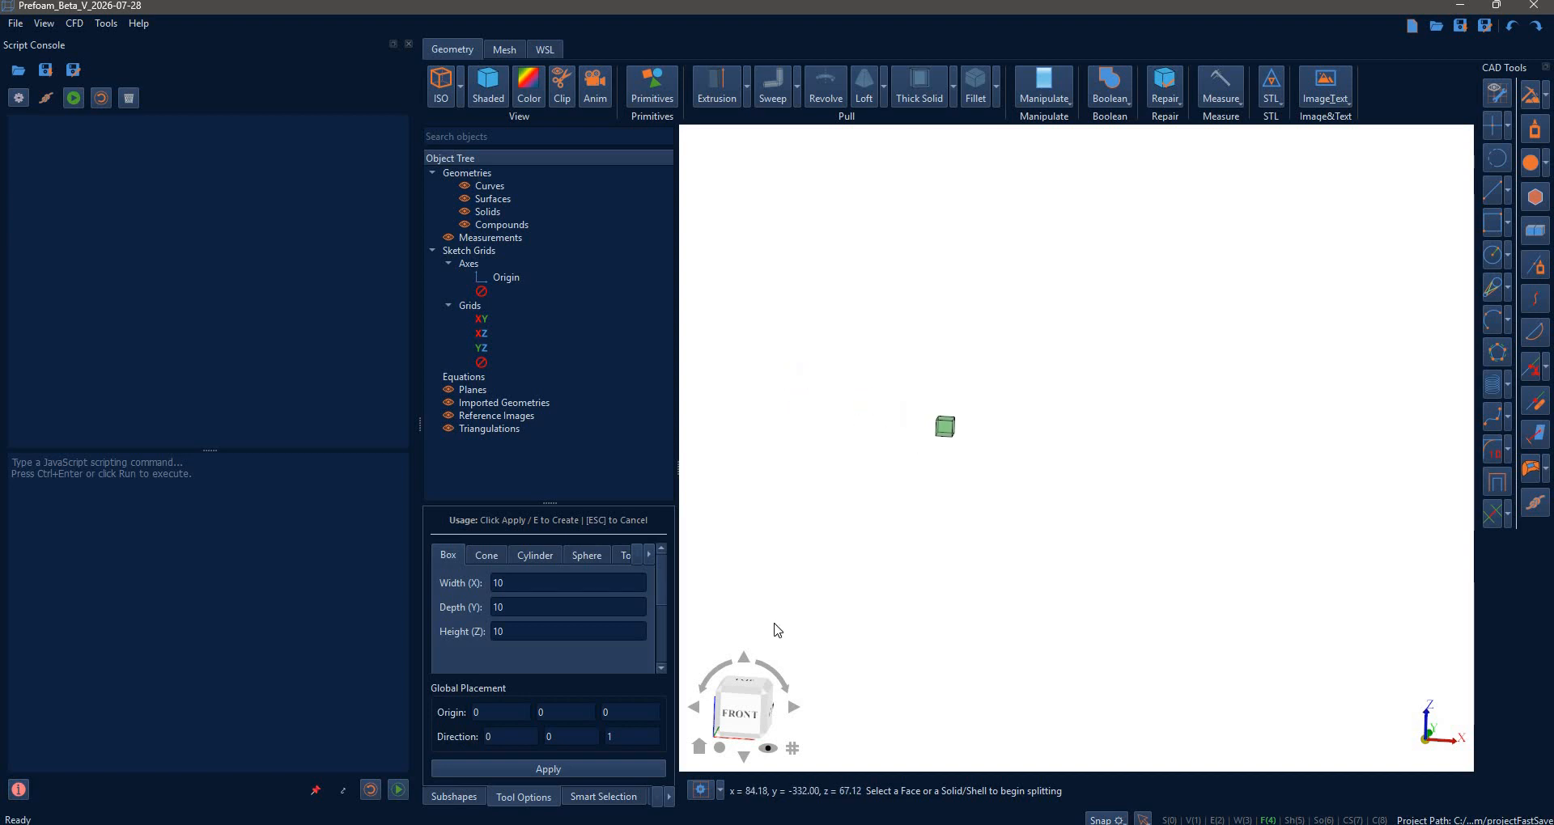
- Create the box at width 1044, depth 400 and height 288
{"action": "double_click", "coordinate": [509, 584]}
{"action": "type", "text": "1044"}
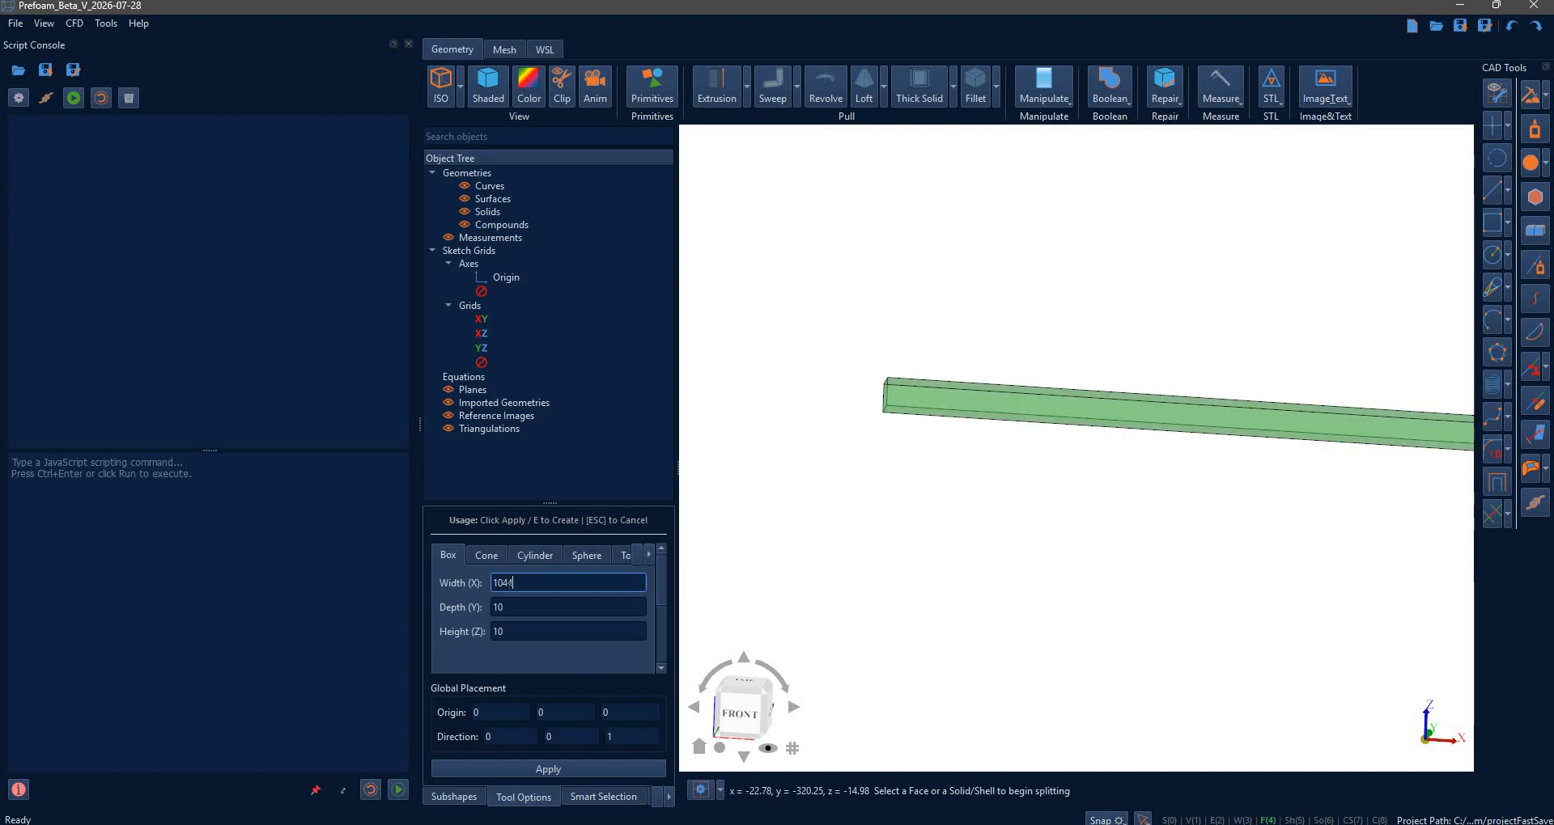
{"action": "key", "text": "Tab"}
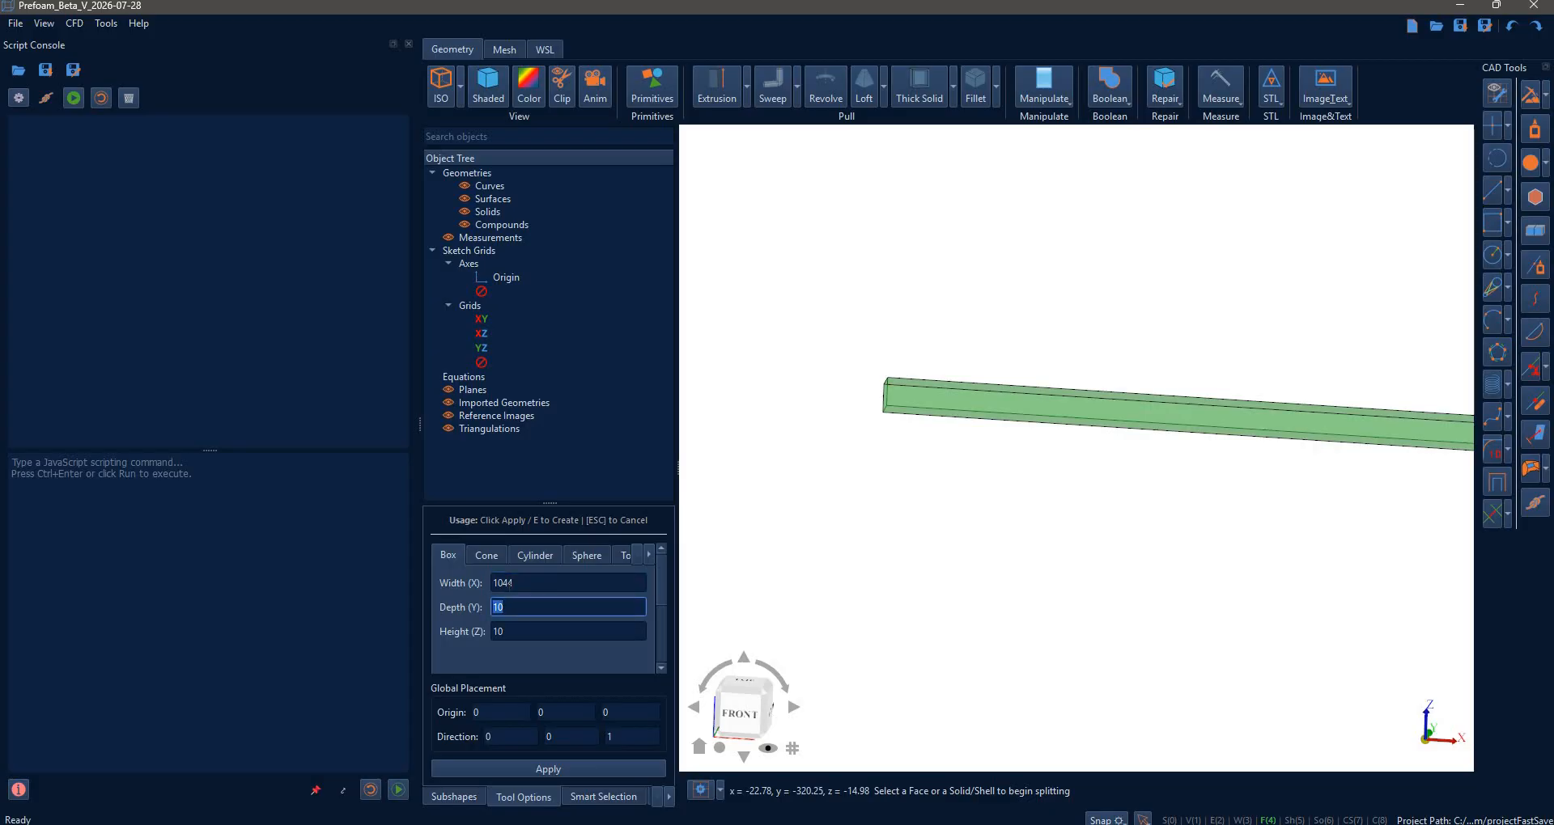
{"action": "type", "text": "400"}
{"action": "key", "text": "Tab"}
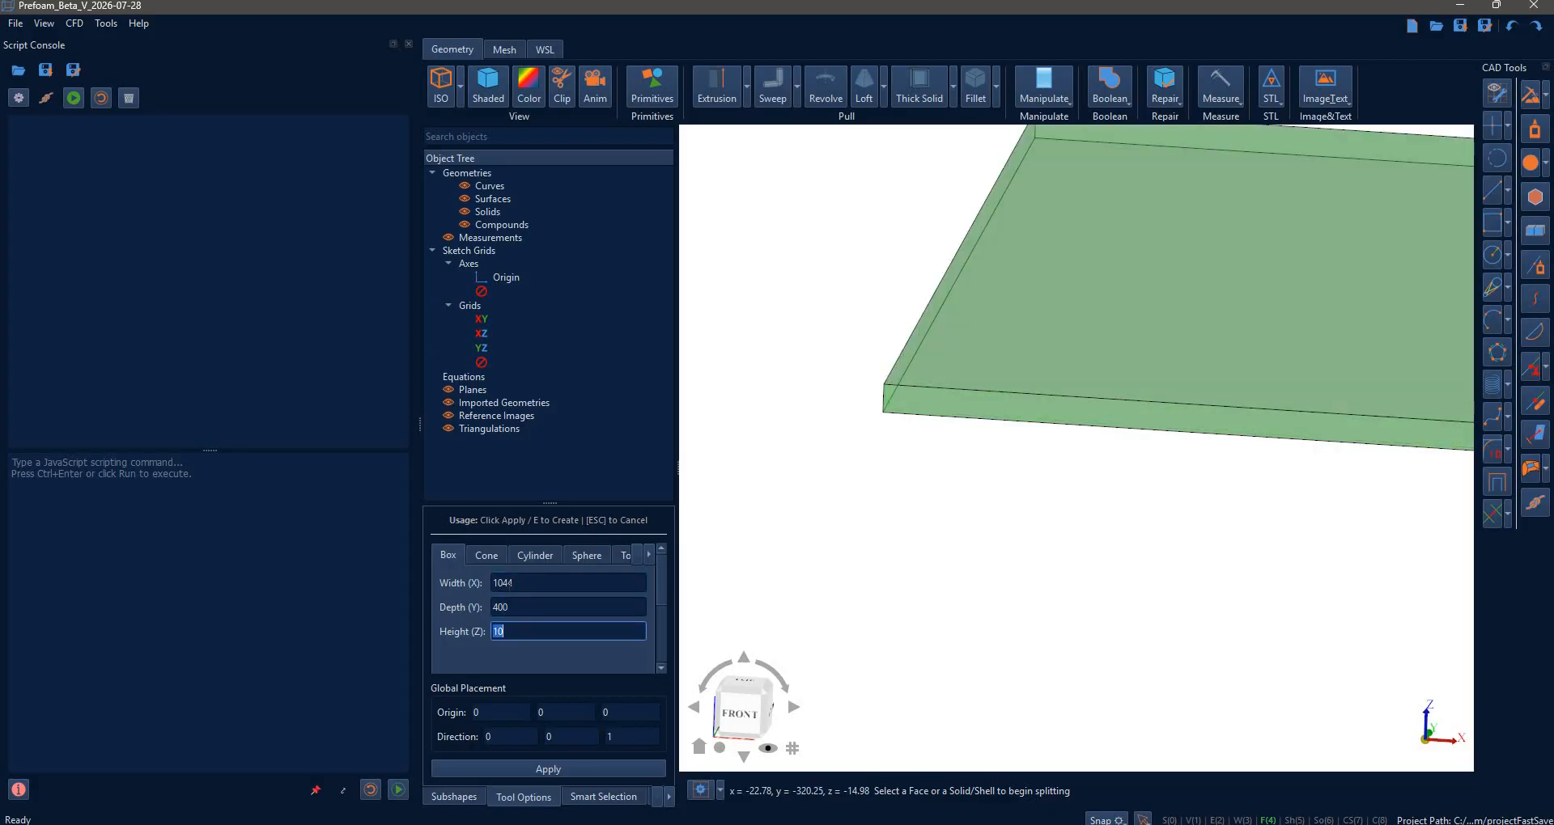
{"action": "type", "text": "288"}
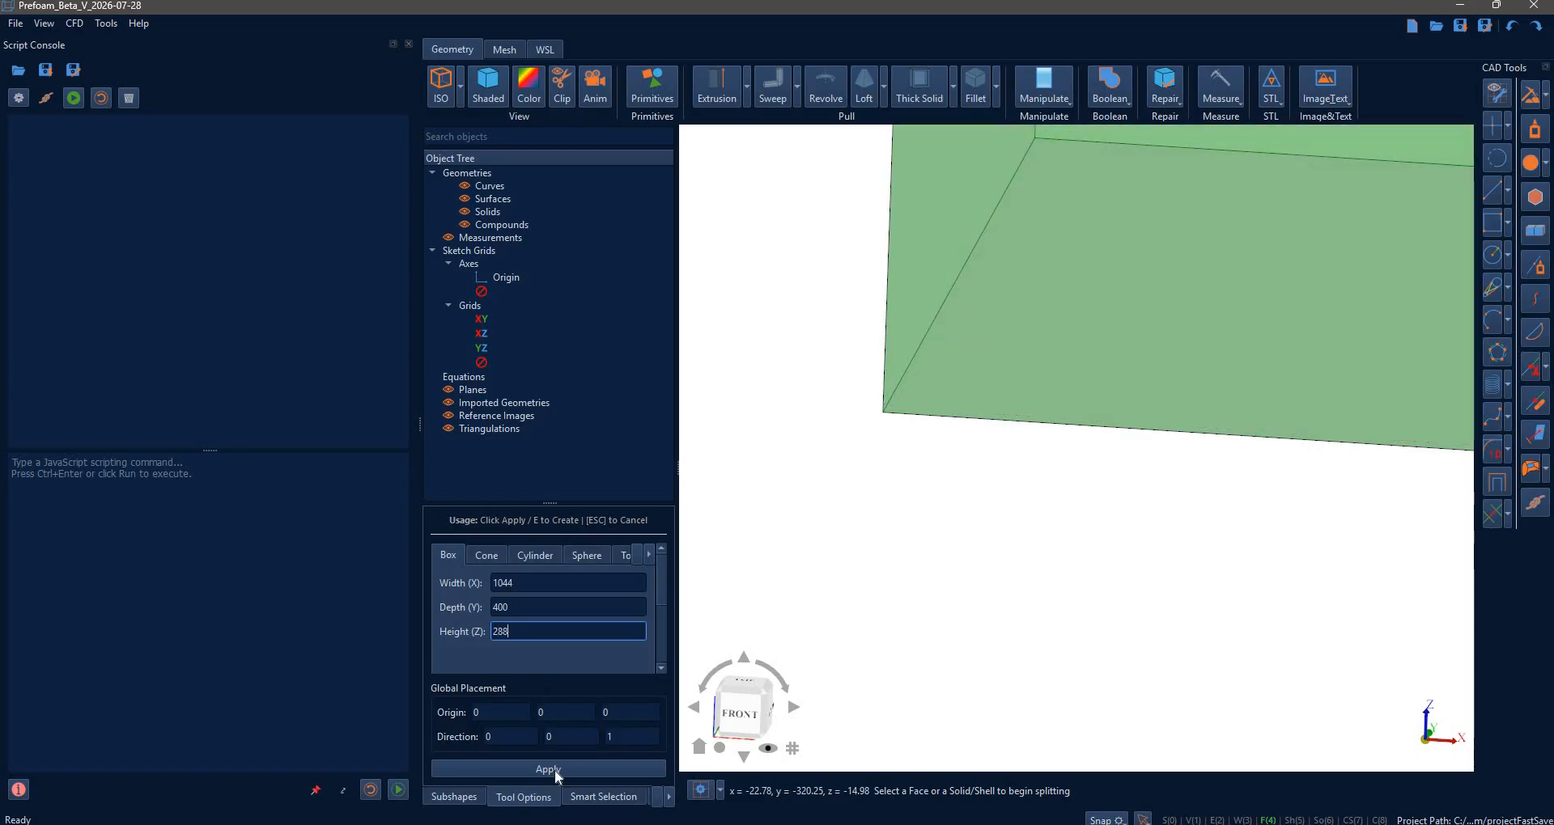
{"action": "key", "text": "Return"}
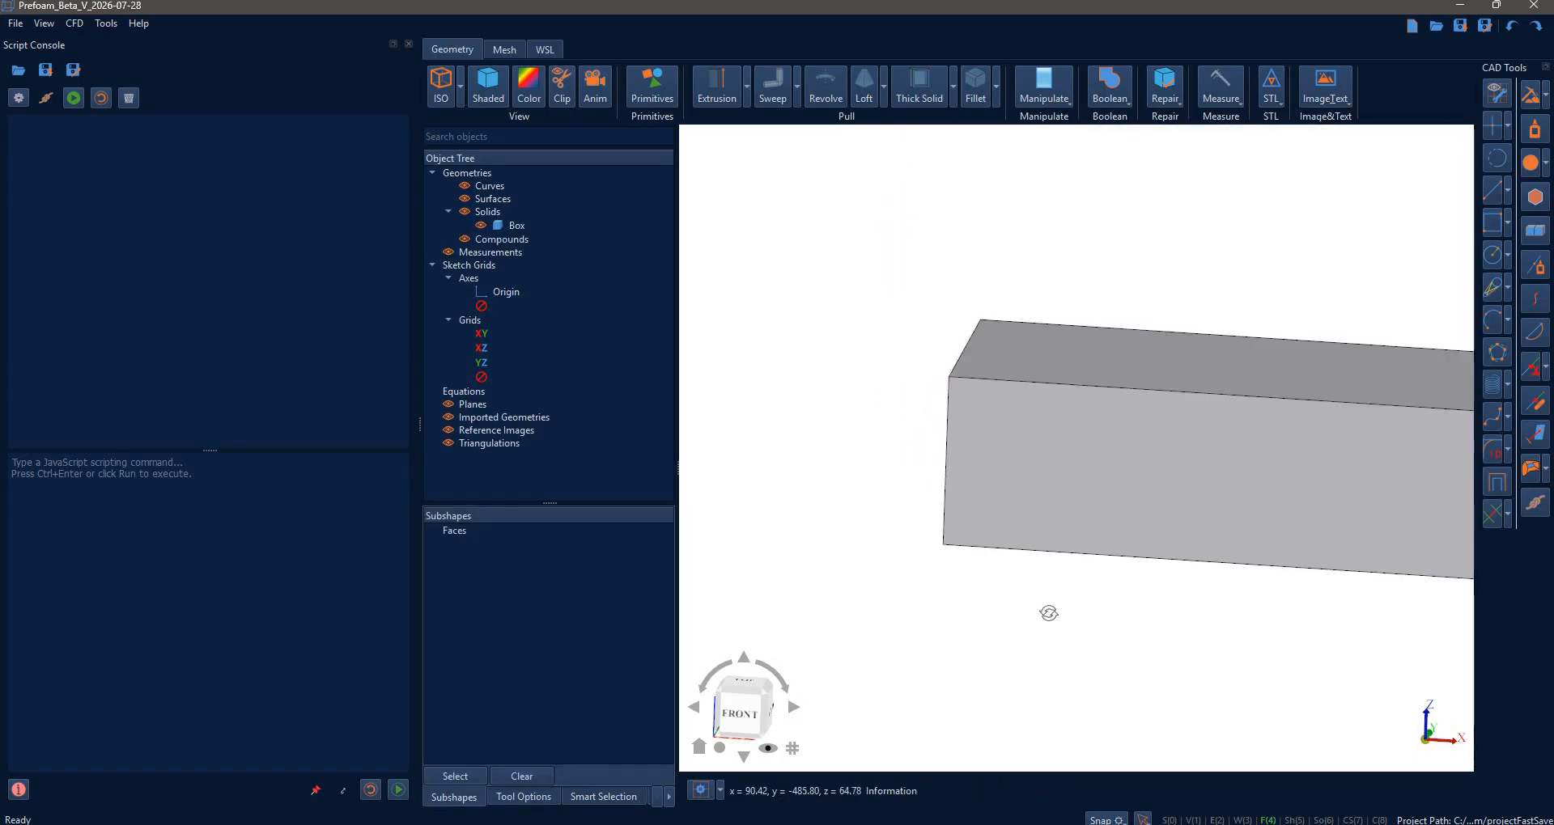
{"action": "mouse_move", "coordinate": [1052, 621]}
{"action": "middle_mouse_down"}
{"action": "mouse_move", "coordinate": [1006, 607]}
{"action": "mouse_move", "coordinate": [1235, 443]}
{"action": "mouse_move", "coordinate": [1151, 529]}
{"action": "mouse_move", "coordinate": [995, 590]}
{"action": "mouse_move", "coordinate": [1227, 774]}
{"action": "mouse_move", "coordinate": [1105, 824]}
{"action": "middle_mouse_up"}
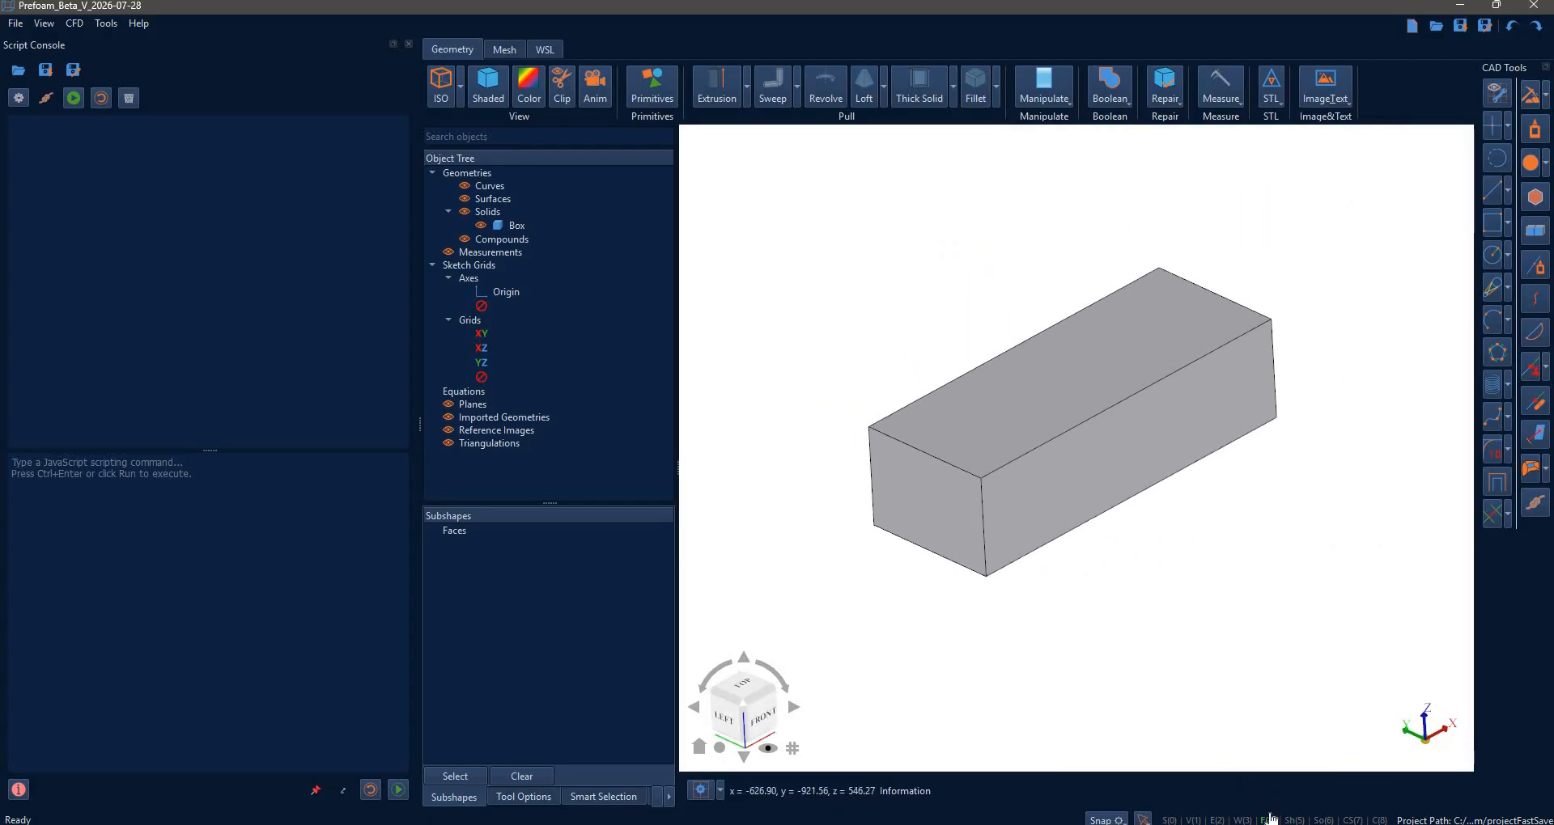
- Fillet the four edges around the box's end face with radius 100
{"action": "left_click", "coordinate": [899, 504]}
{"action": "left_click", "coordinate": [976, 93]}
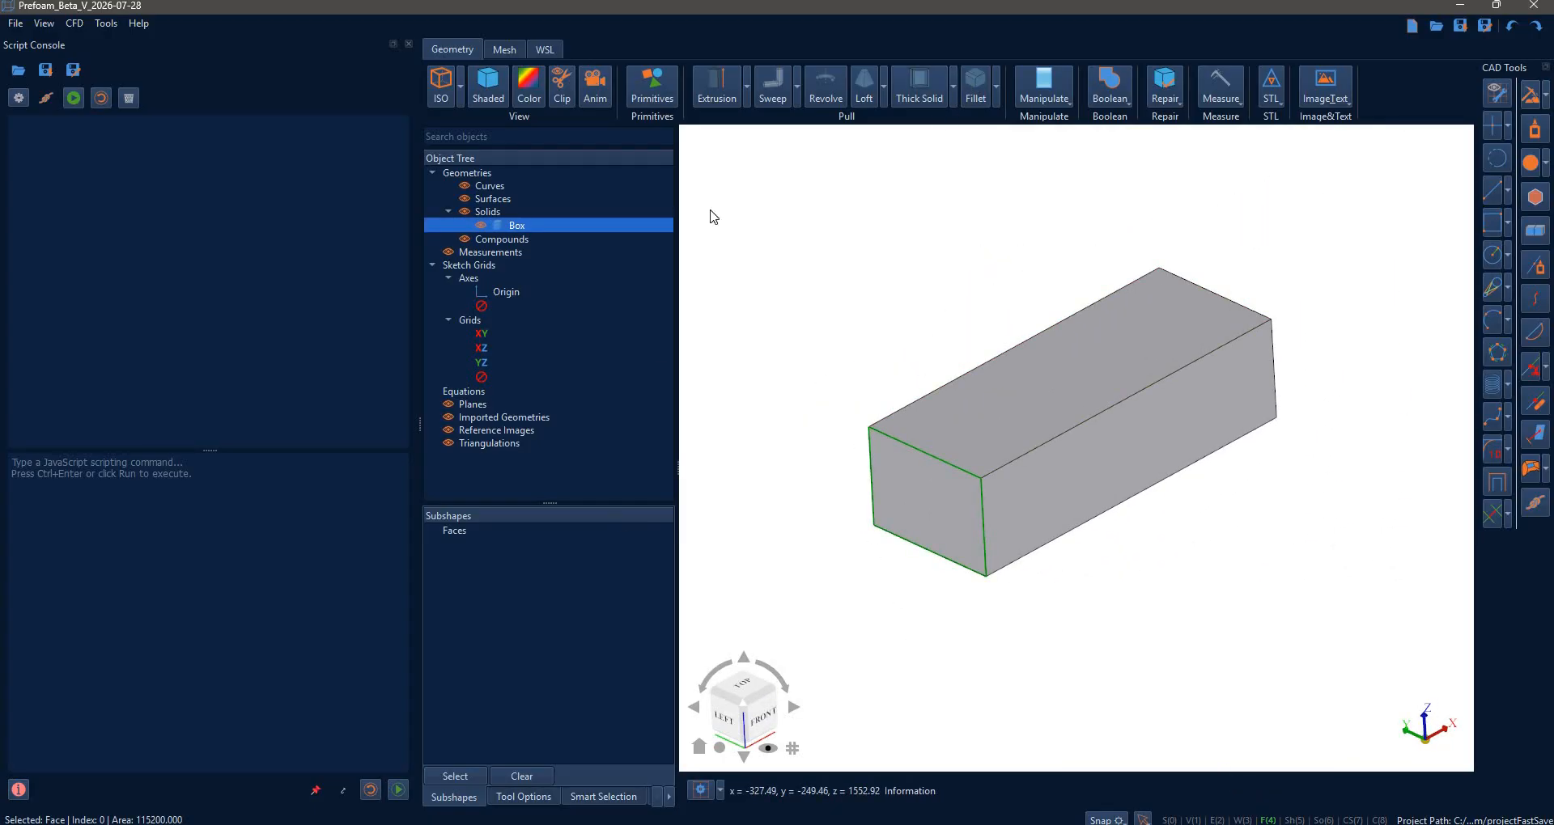
{"action": "left_click", "coordinate": [723, 170]}
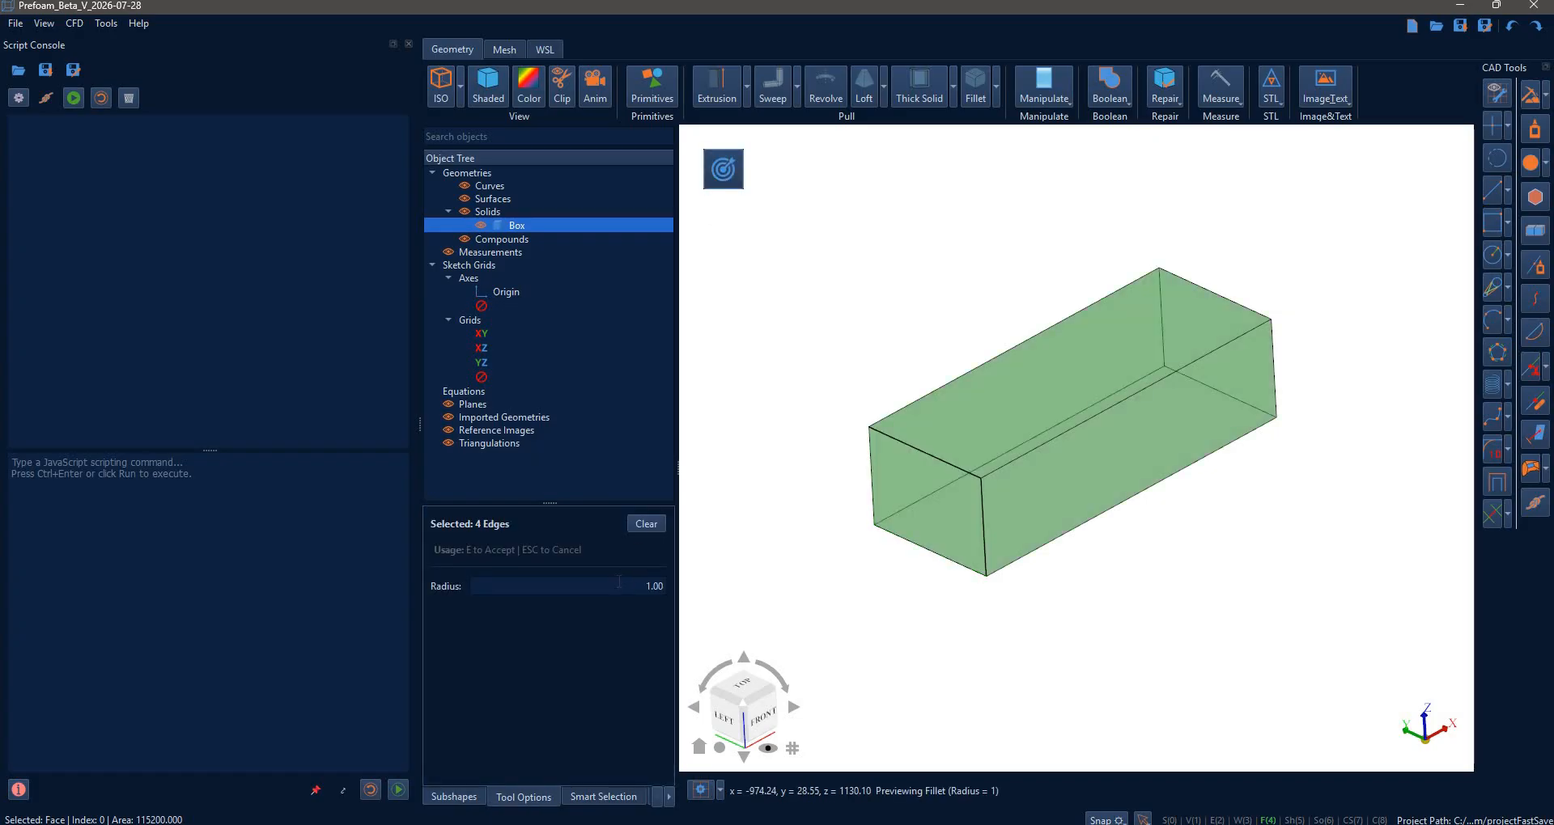
{"action": "left_click", "coordinate": [619, 582]}
{"action": "type", "text": "100"}
{"action": "key", "text": "Return"}
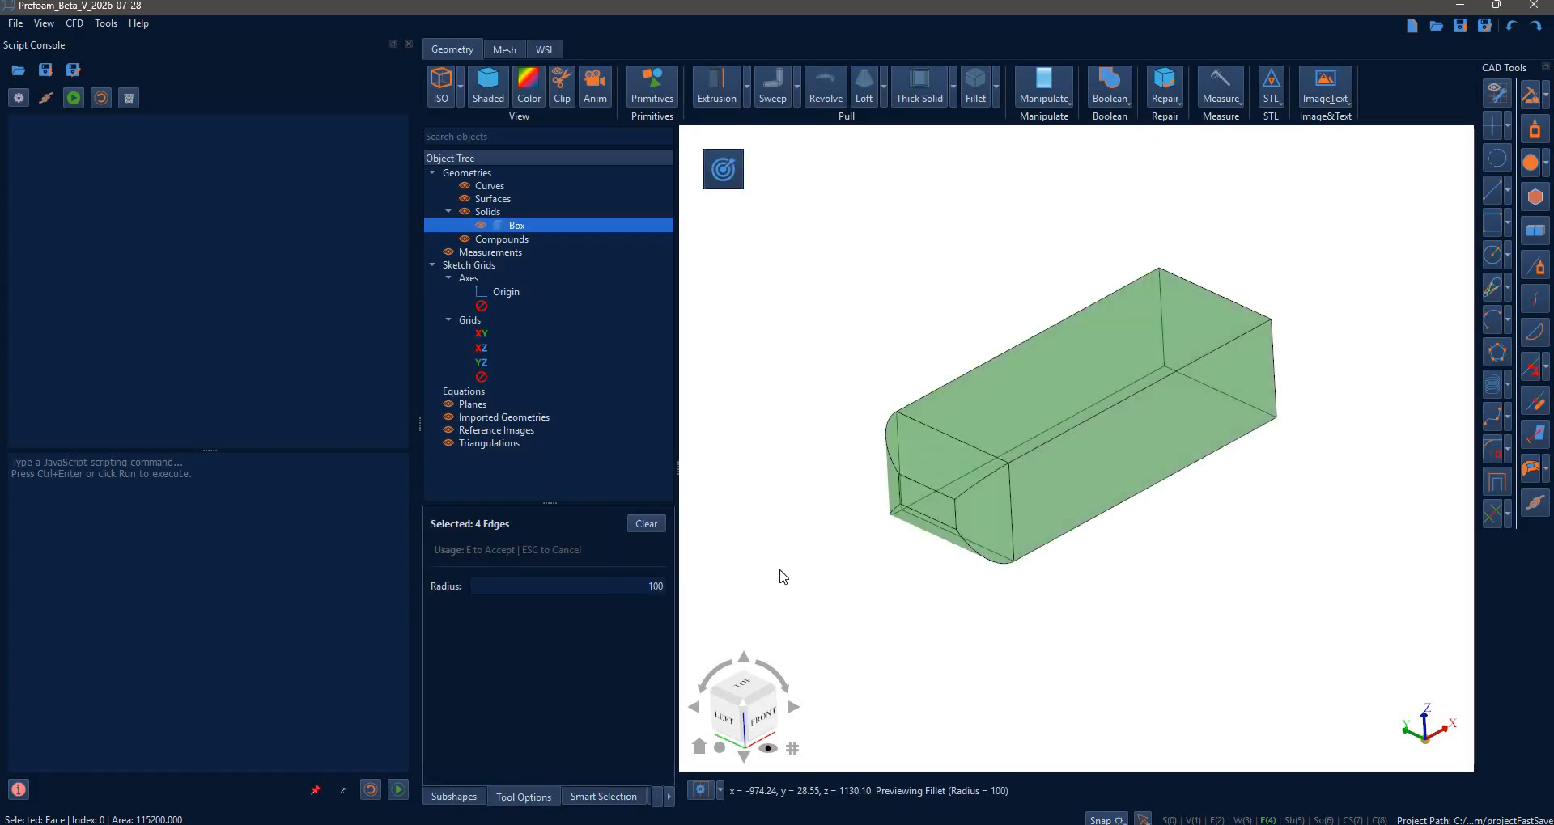
{"action": "key", "text": "e"}
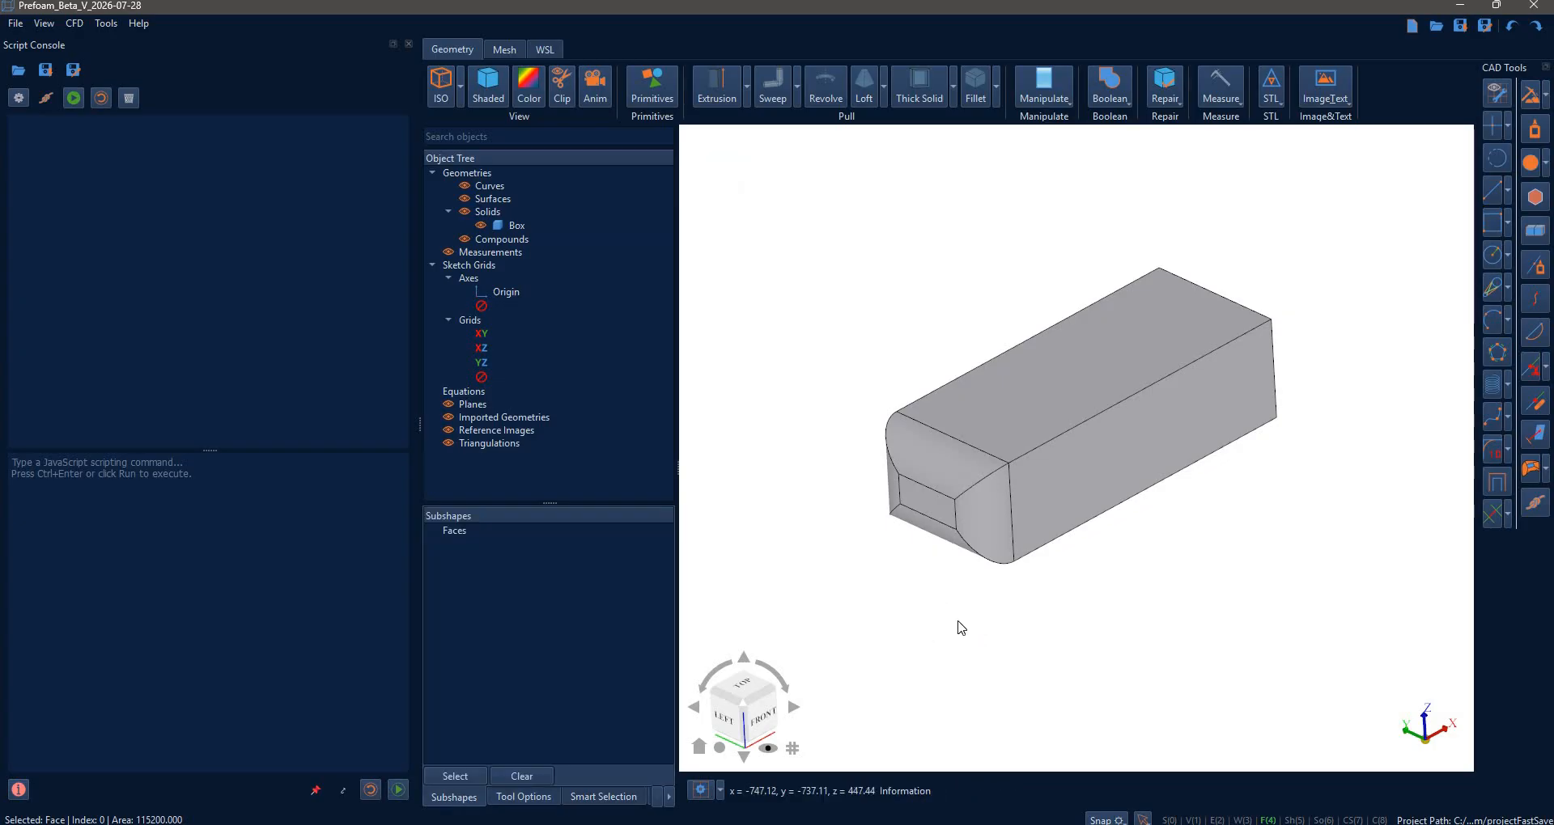
{"action": "middle_click_drag", "start_coordinate": [1058, 458], "coordinate": [1328, 527]}
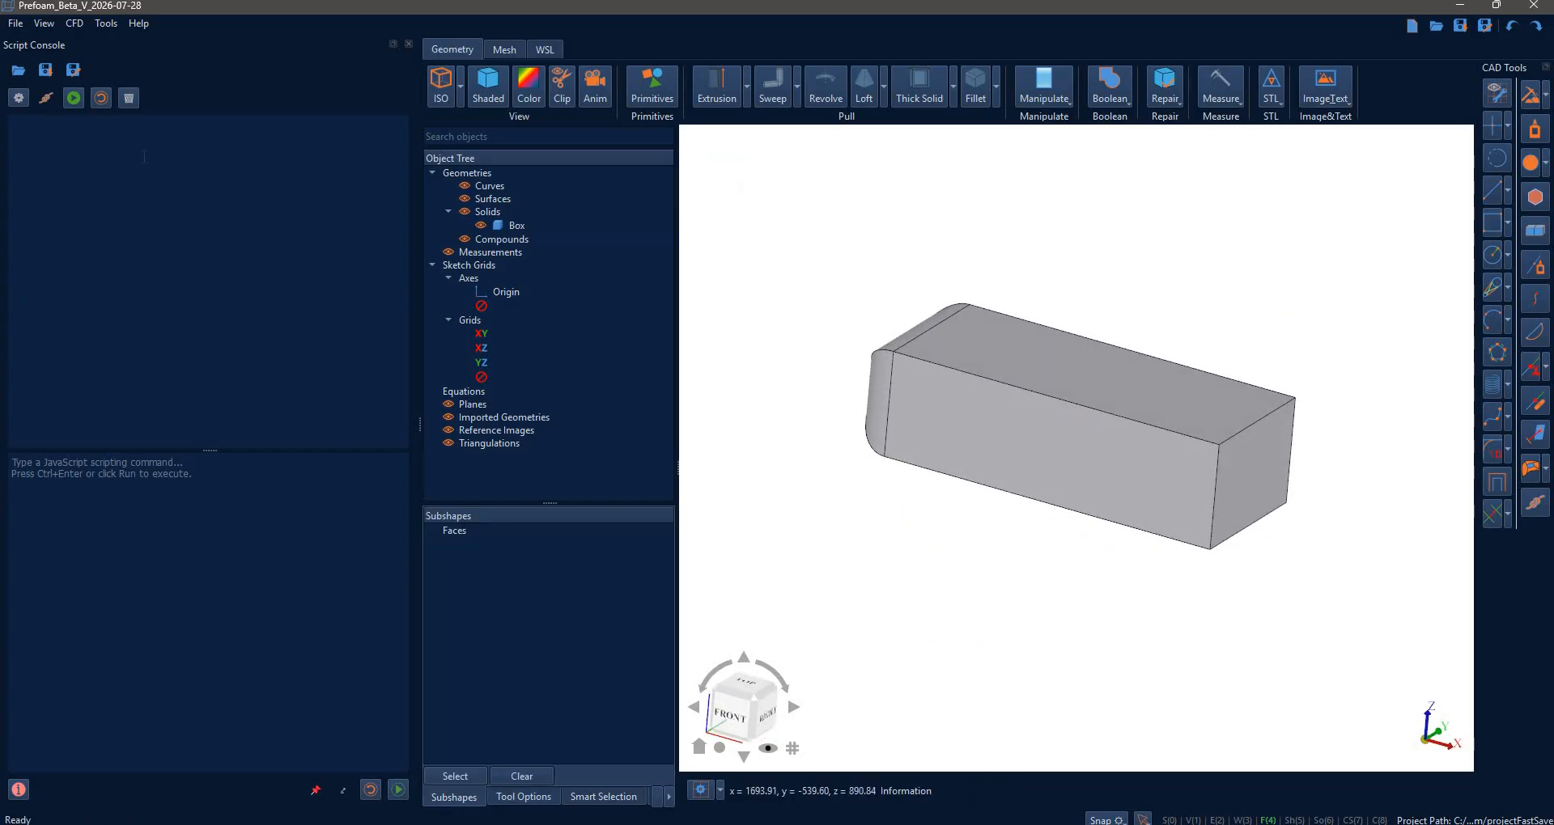
- Resume script recording and try a face split at length 200, then cancel it
{"action": "left_click", "coordinate": [74, 101]}
{"action": "left_click", "coordinate": [1494, 402]}
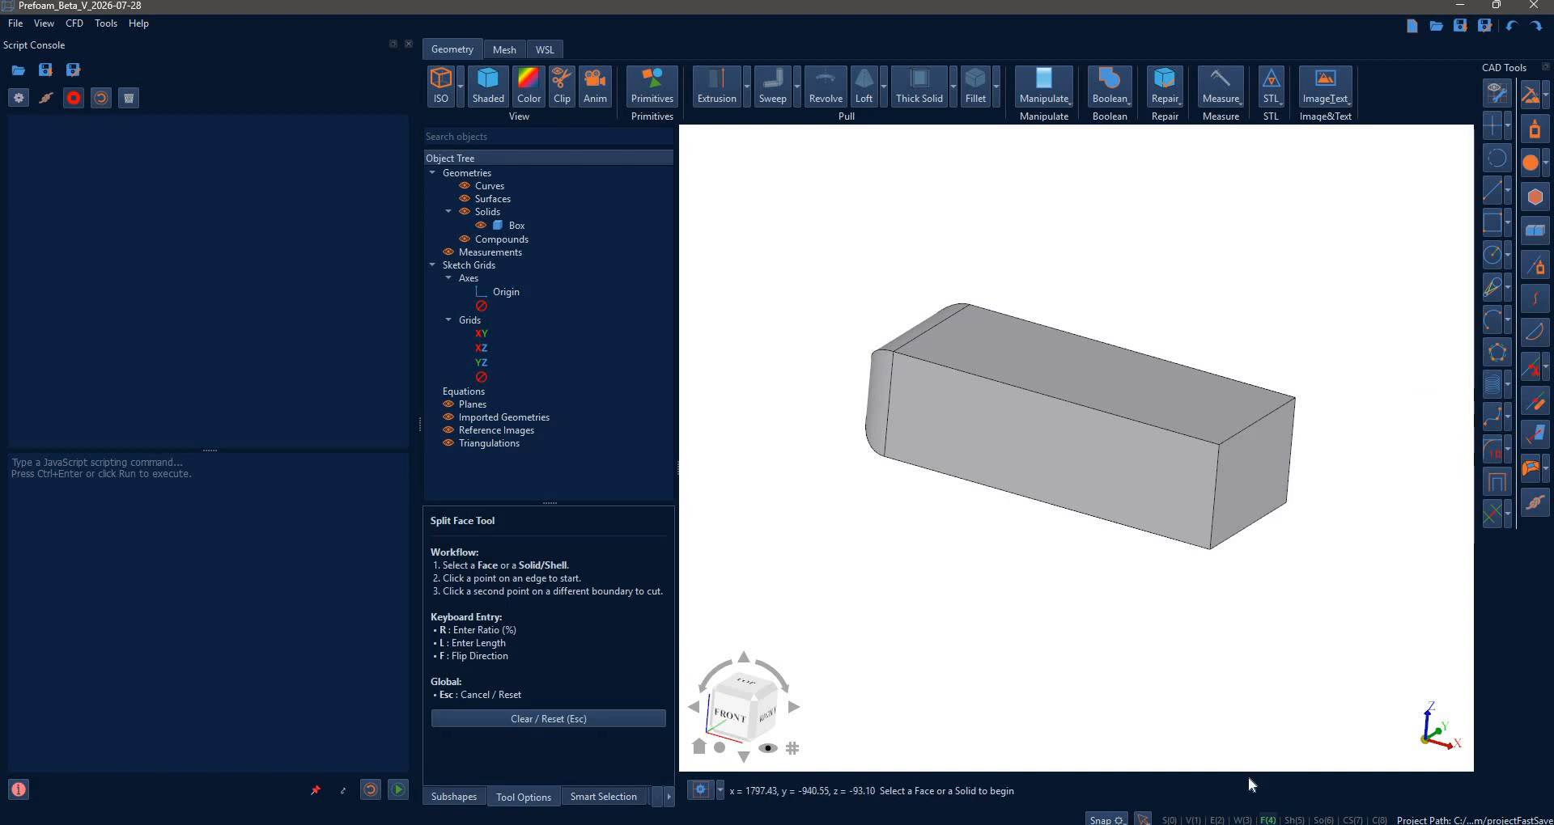
{"action": "left_click", "coordinate": [1141, 428]}
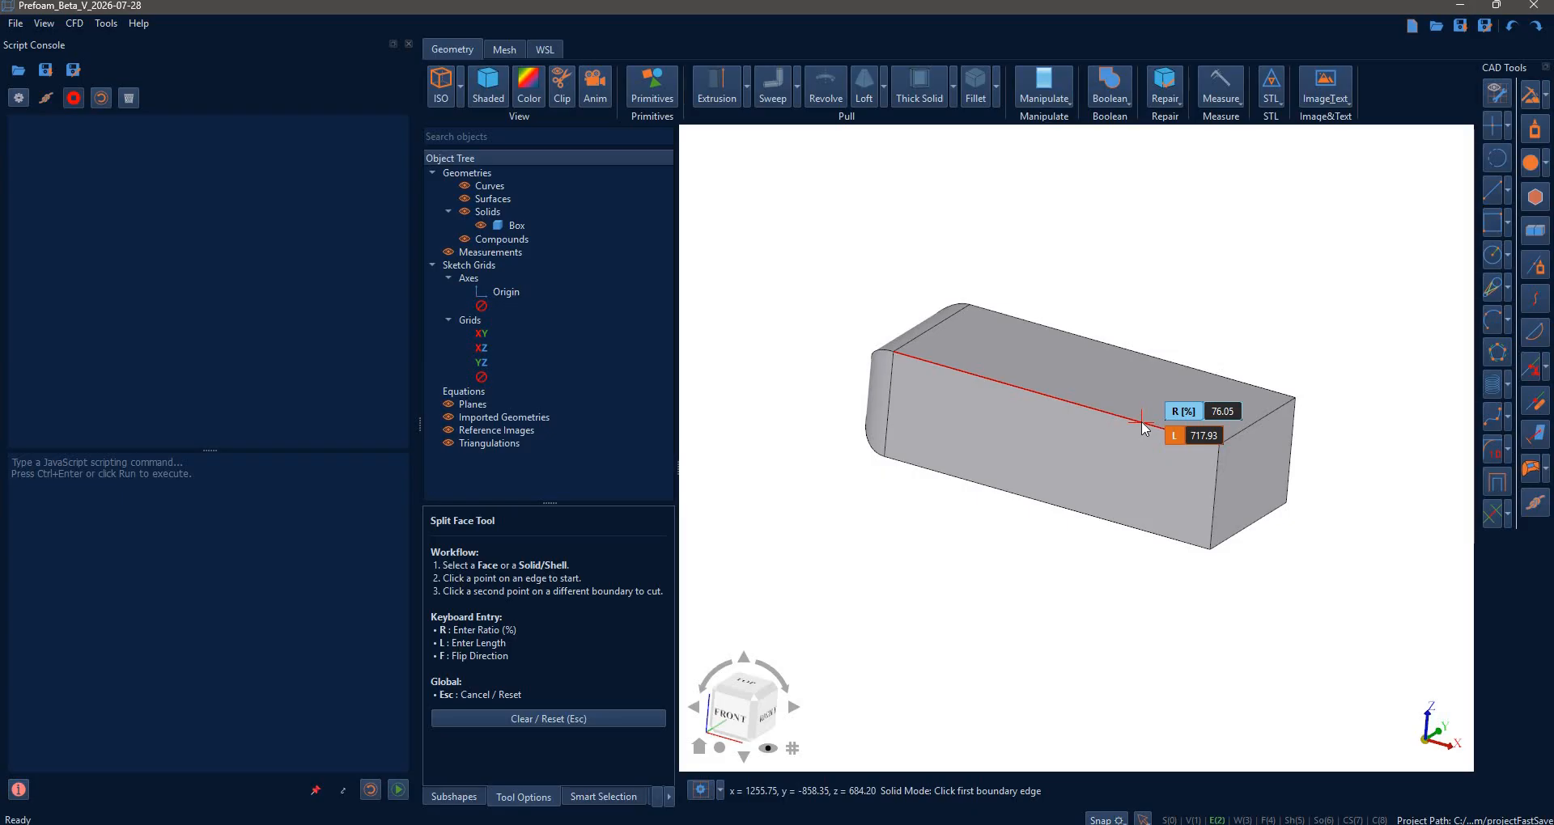
{"action": "type", "text": "l"}
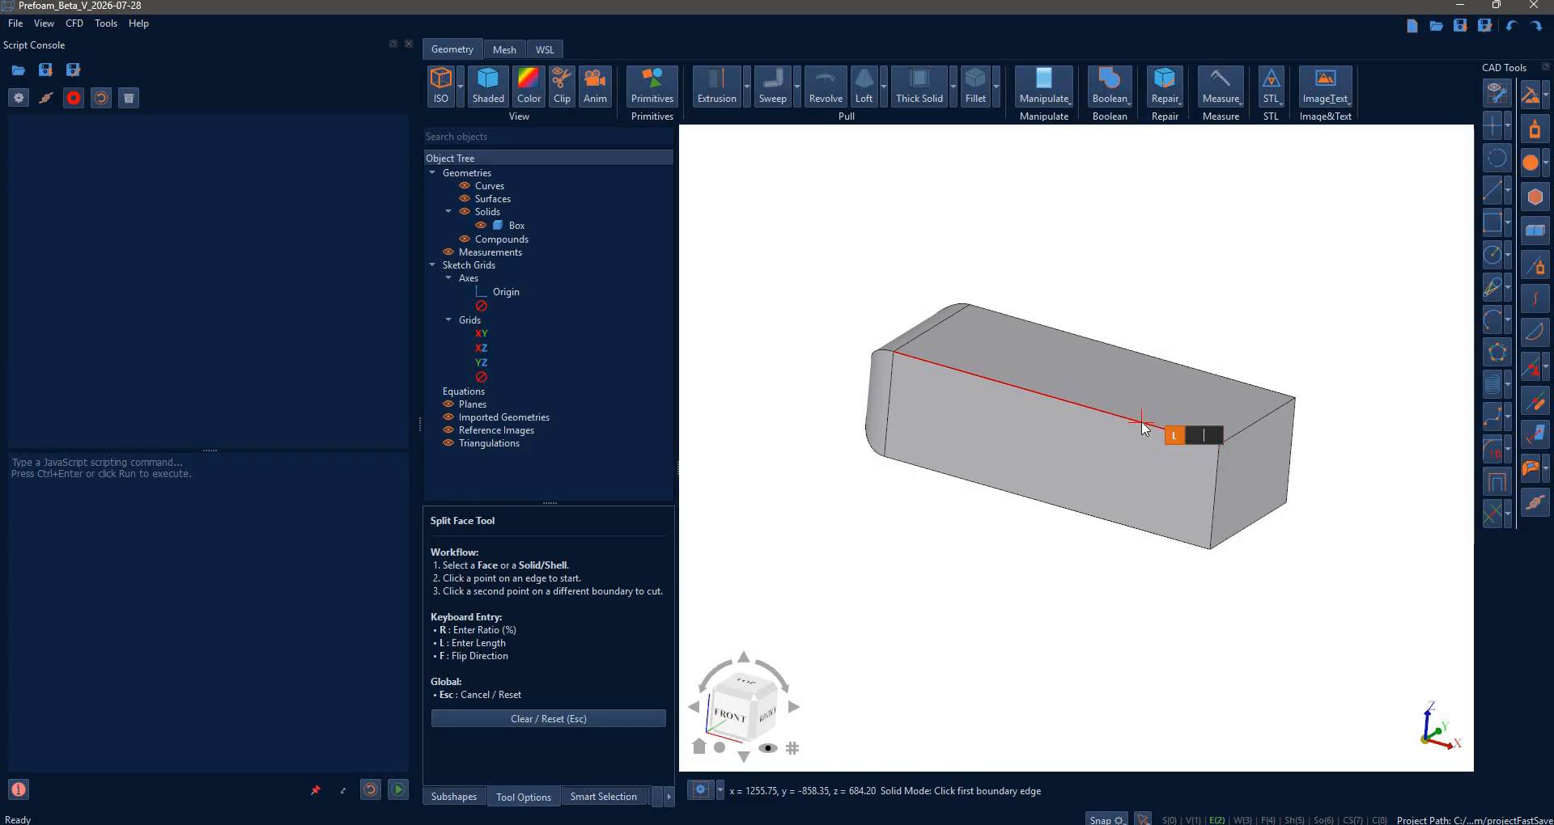
{"action": "type", "text": "200"}
{"action": "key", "text": "Return"}
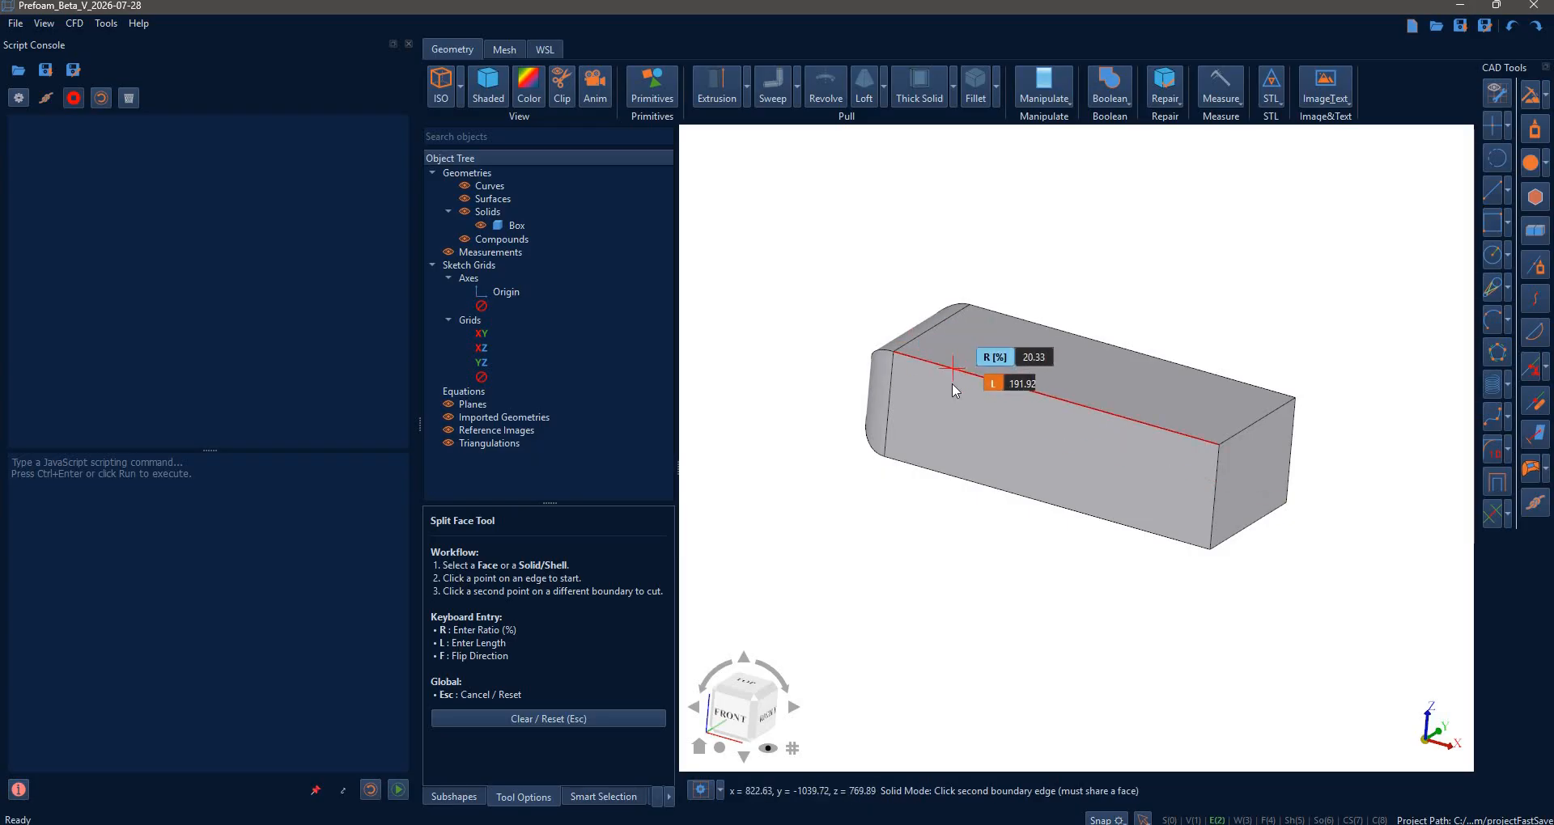
{"action": "key", "text": "Escape"}
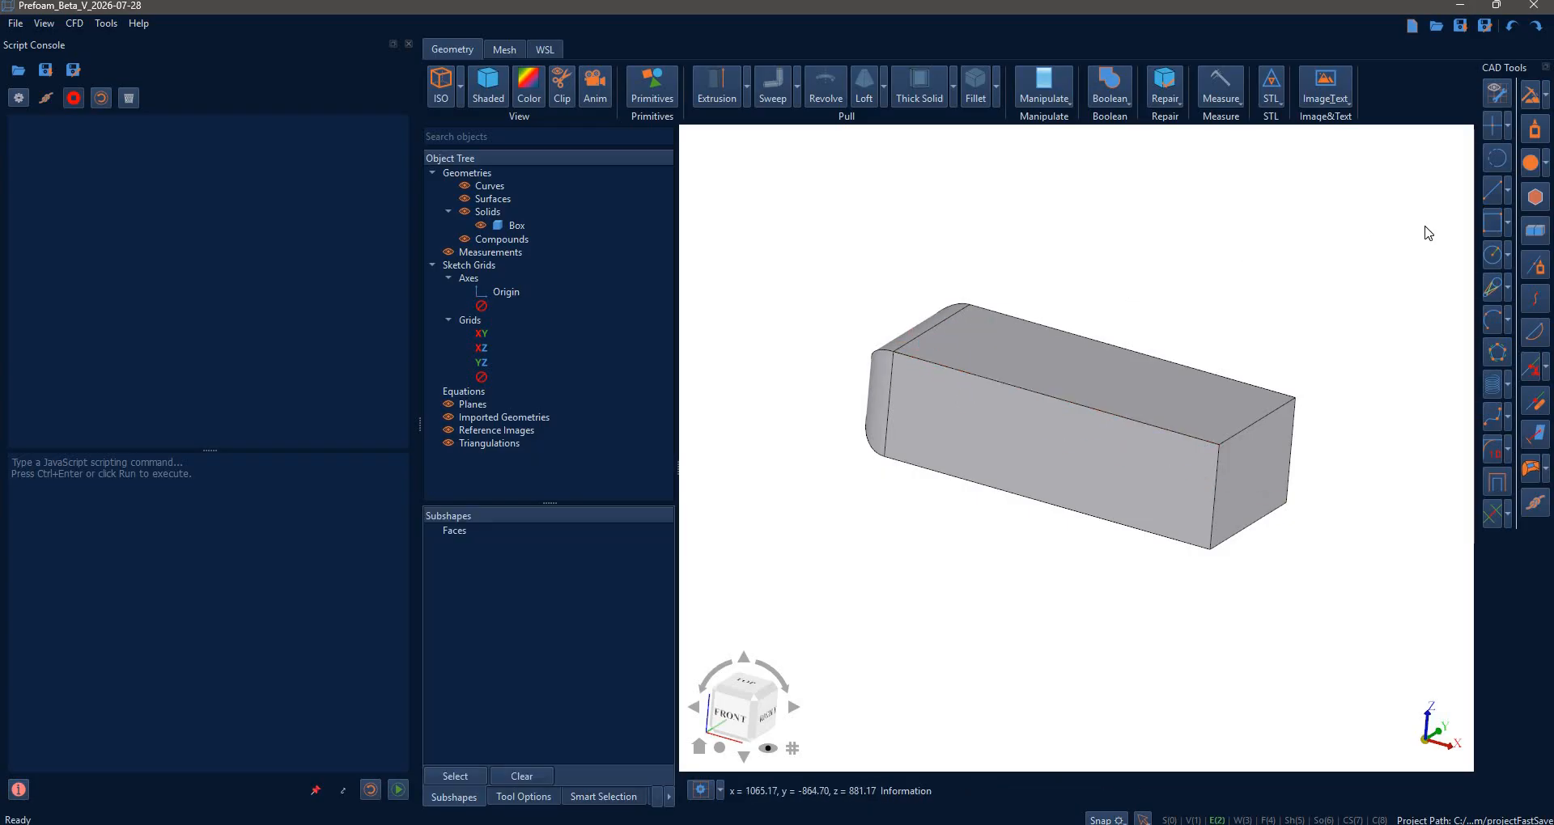
- Split the box face diagonally from 200 along the flipped top edge to 70
{"action": "left_click", "coordinate": [1546, 366]}
{"action": "left_click", "coordinate": [1494, 391]}
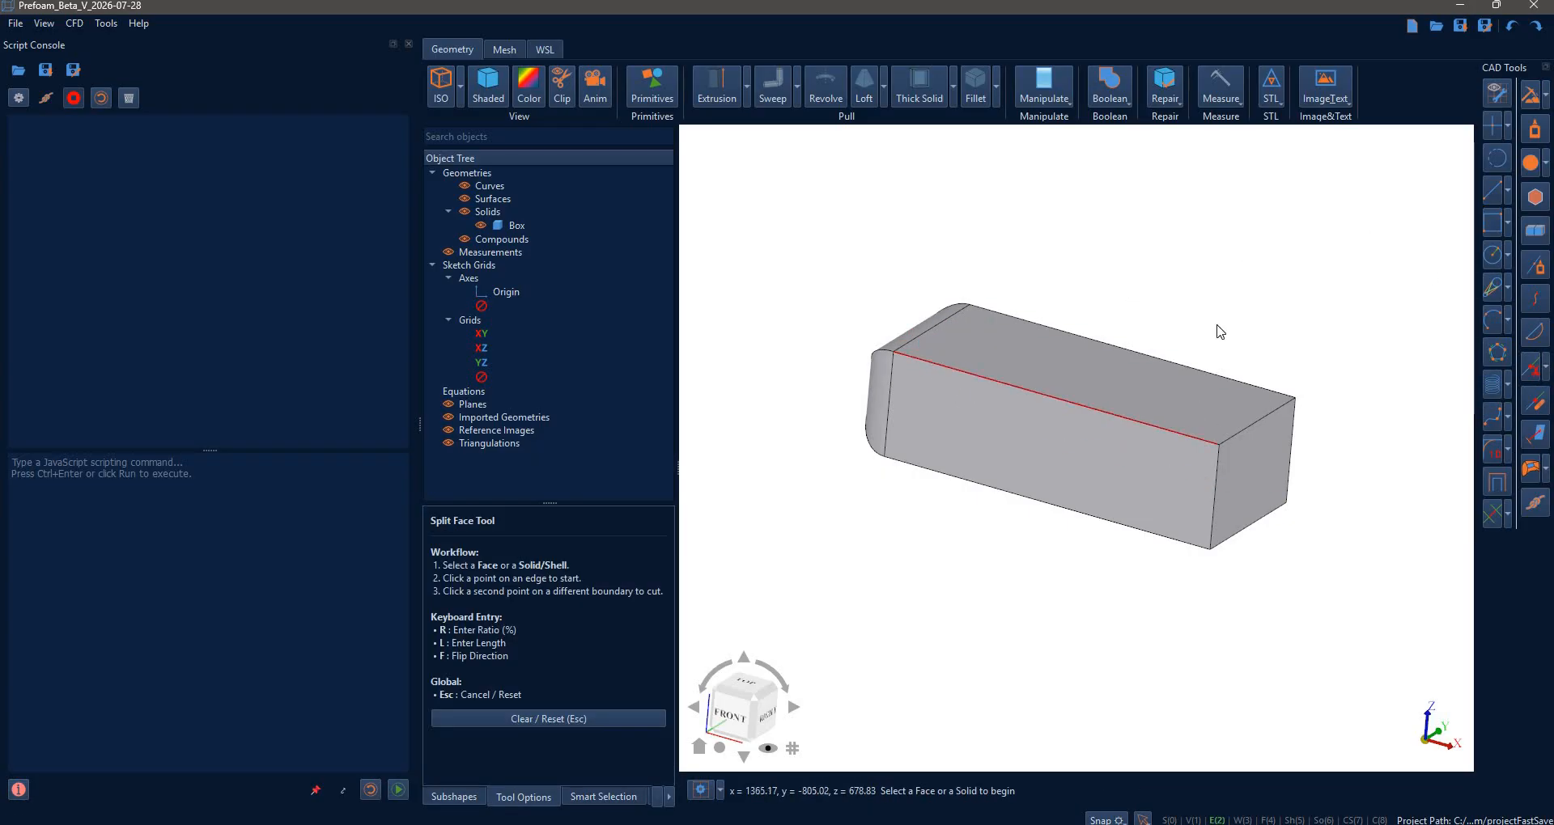
{"action": "left_click", "coordinate": [1177, 431]}
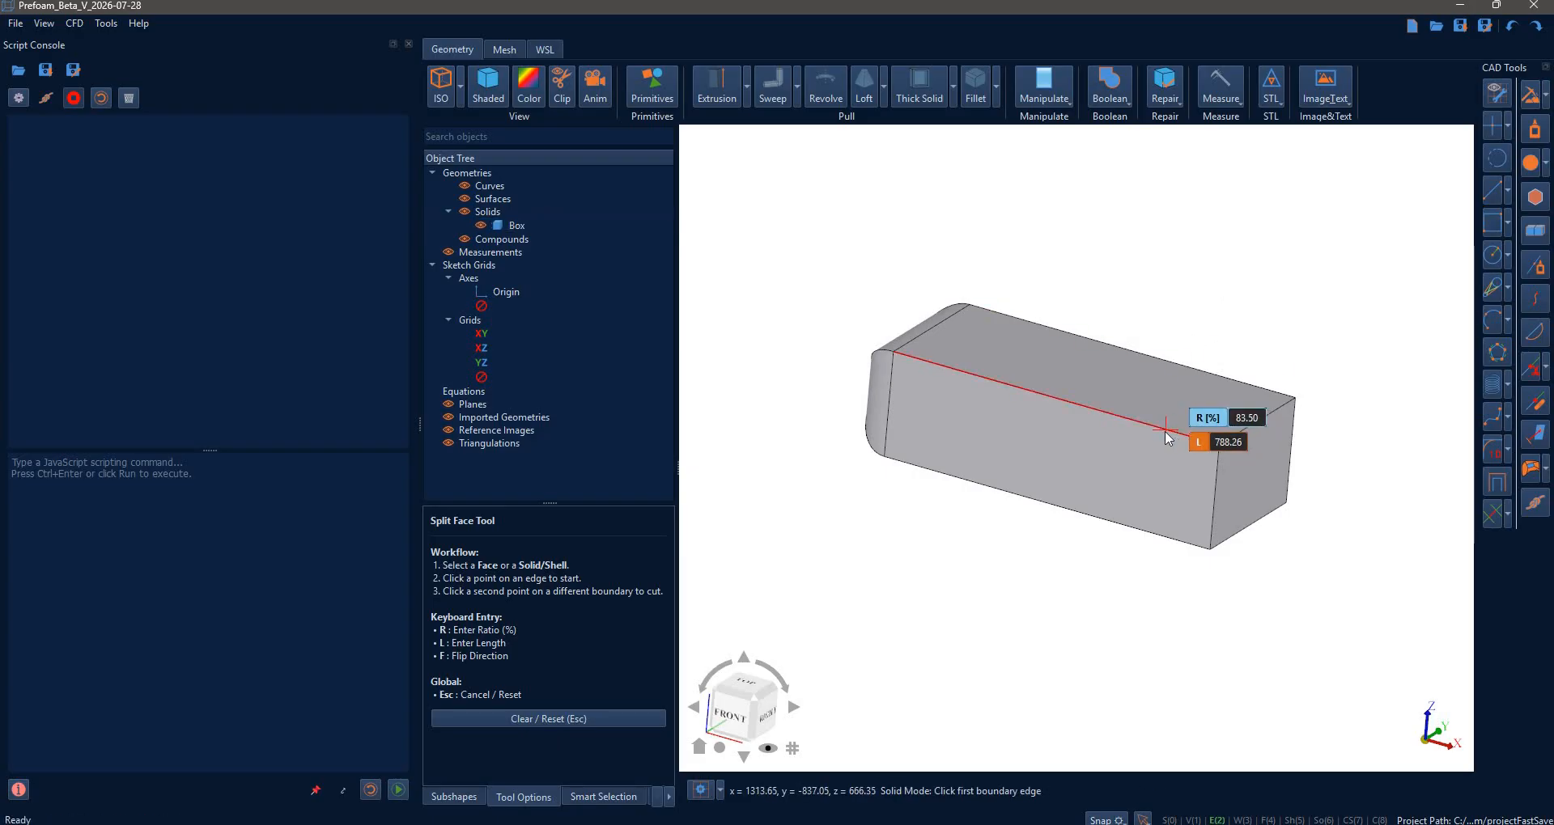
{"action": "key", "text": "f"}
{"action": "type", "text": "l200"}
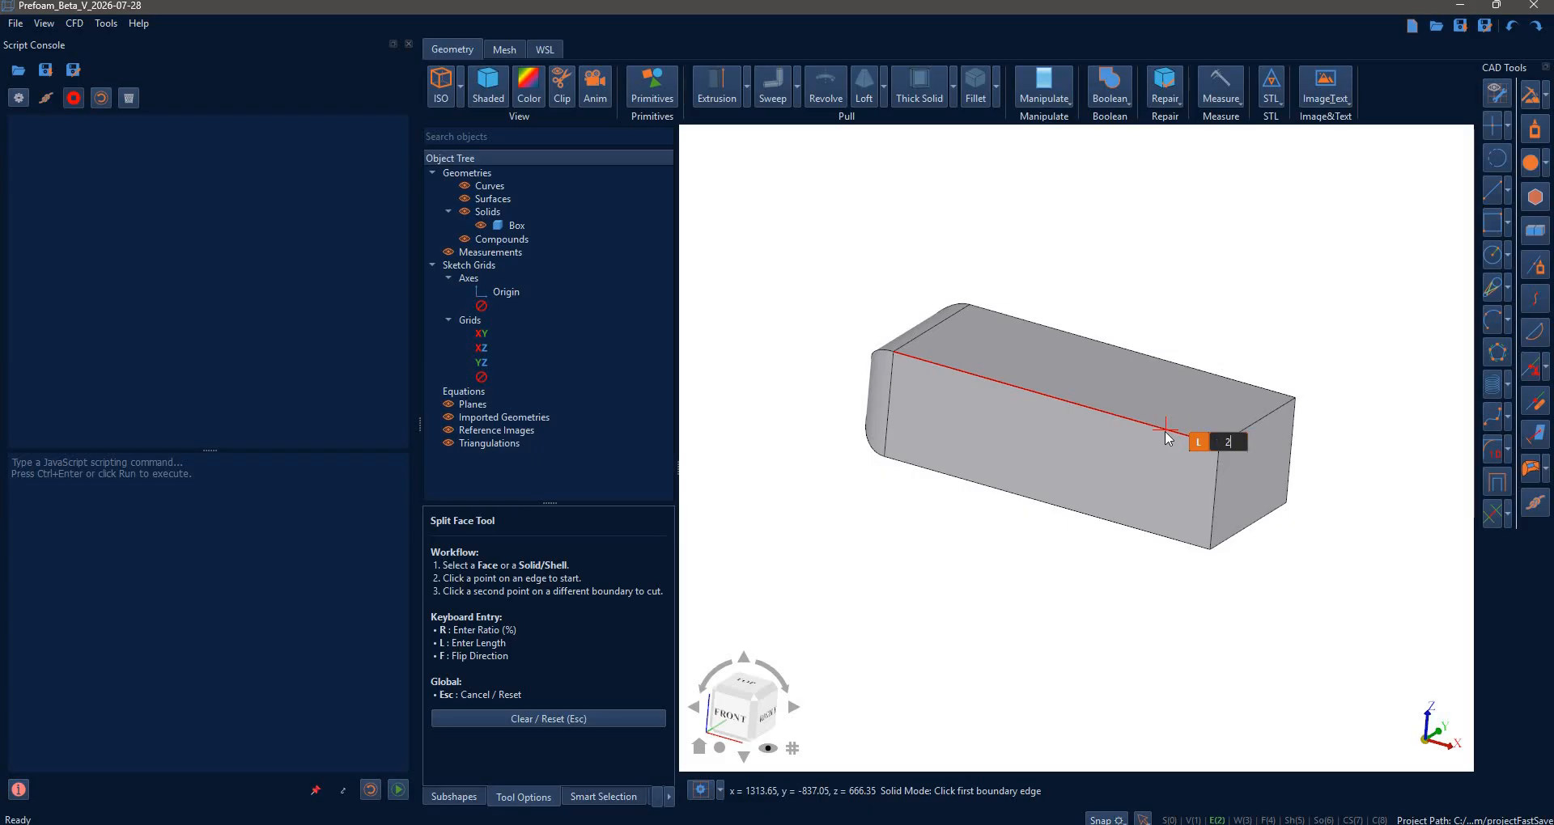
{"action": "key", "text": "Return"}
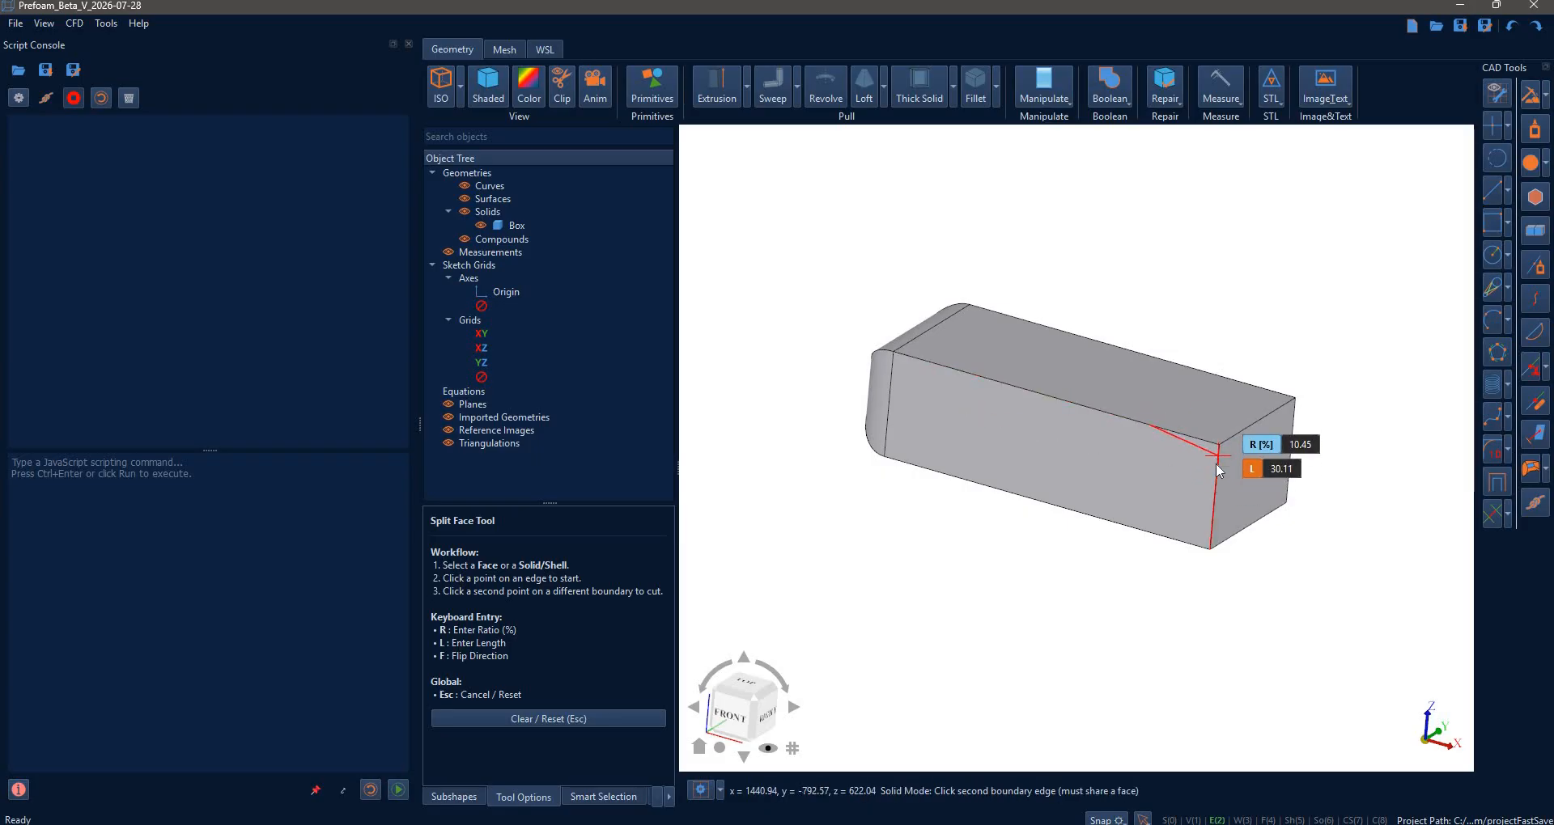
{"action": "key", "text": "l"}
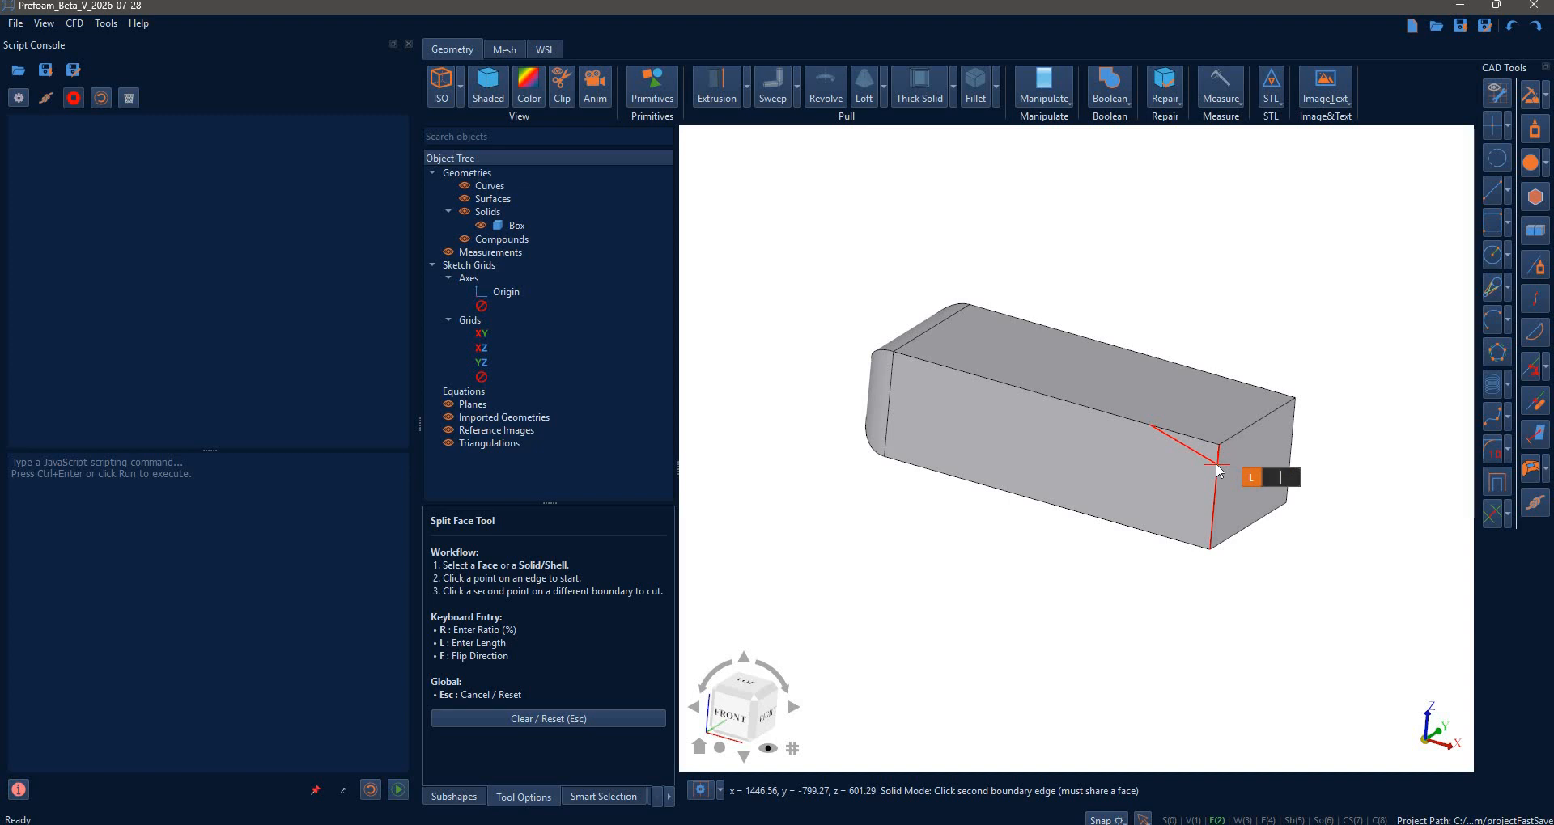
{"action": "type", "text": "70"}
{"action": "key", "text": "Return"}
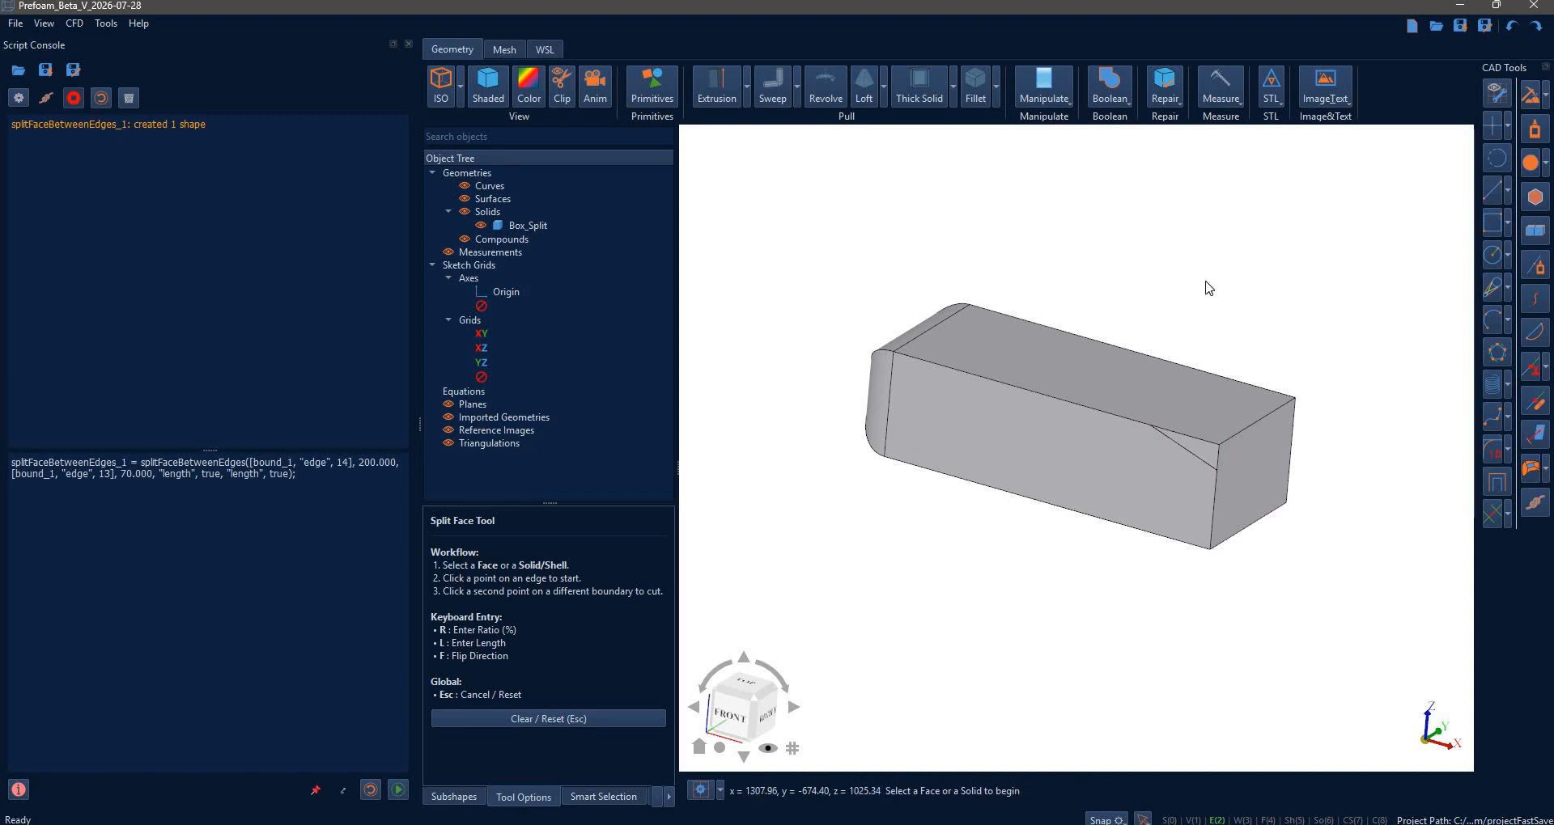
{"action": "key", "text": "Escape"}
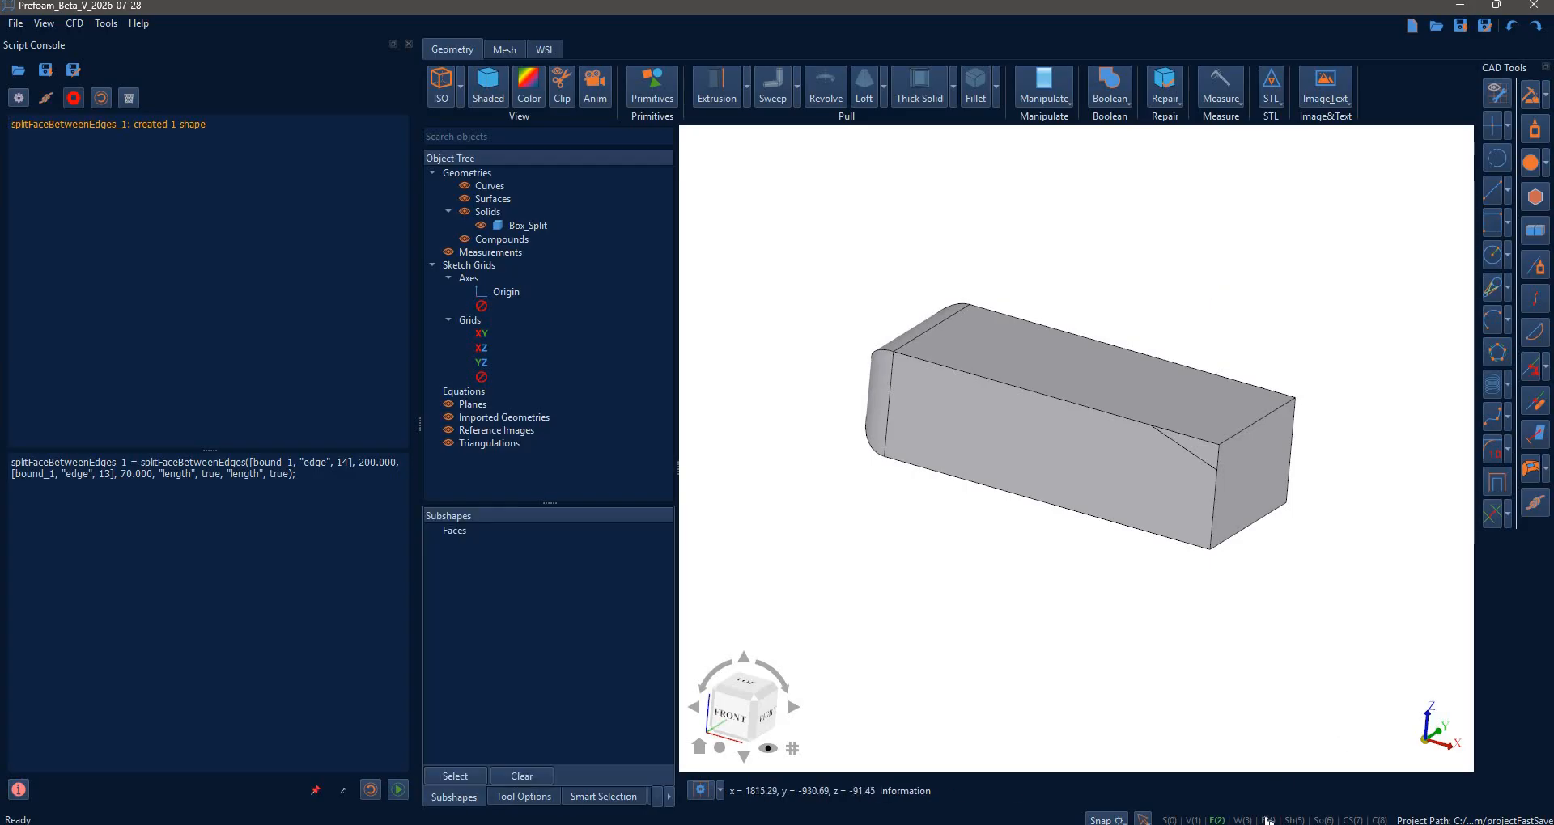
- Extrude the triangular face through the whole box to bevel its rear end
{"action": "key", "text": "4"}
{"action": "left_click", "coordinate": [1203, 454]}
{"action": "left_click", "coordinate": [734, 89]}
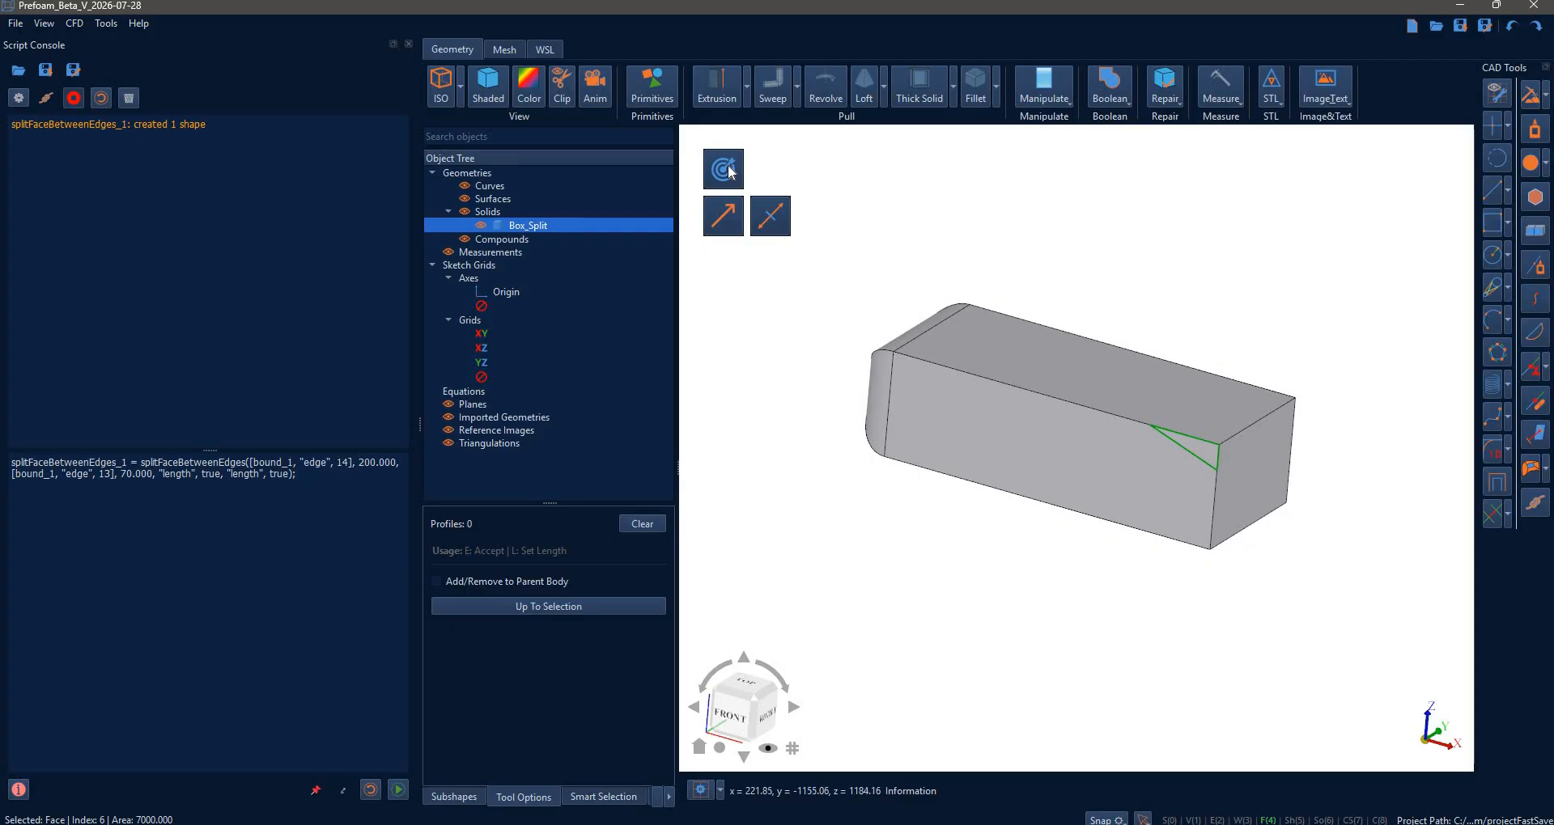
{"action": "left_click", "coordinate": [731, 170]}
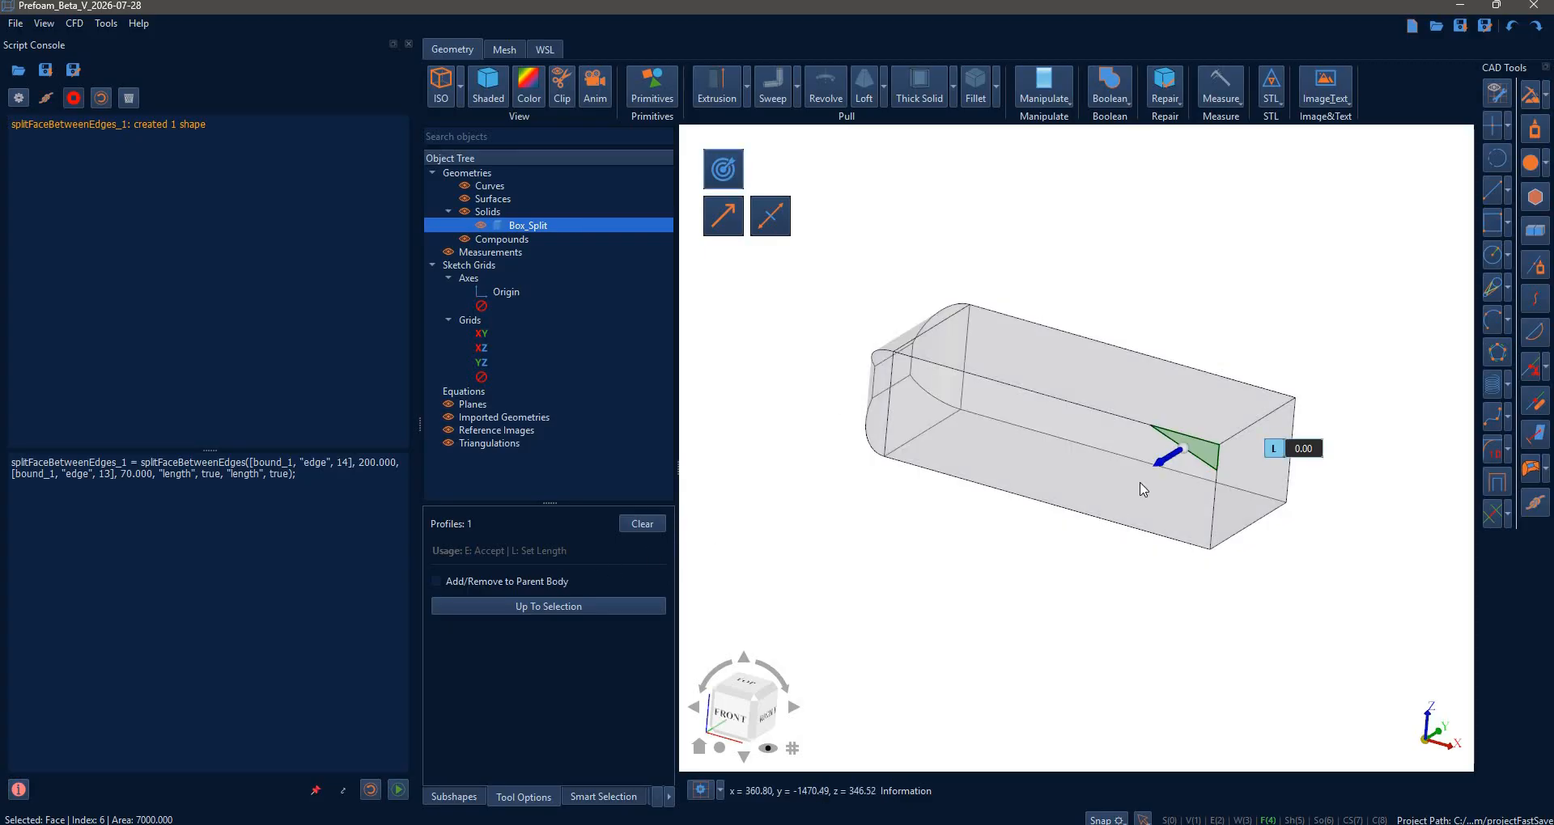
{"action": "left_click_drag", "start_coordinate": [1168, 458], "coordinate": [1176, 270]}
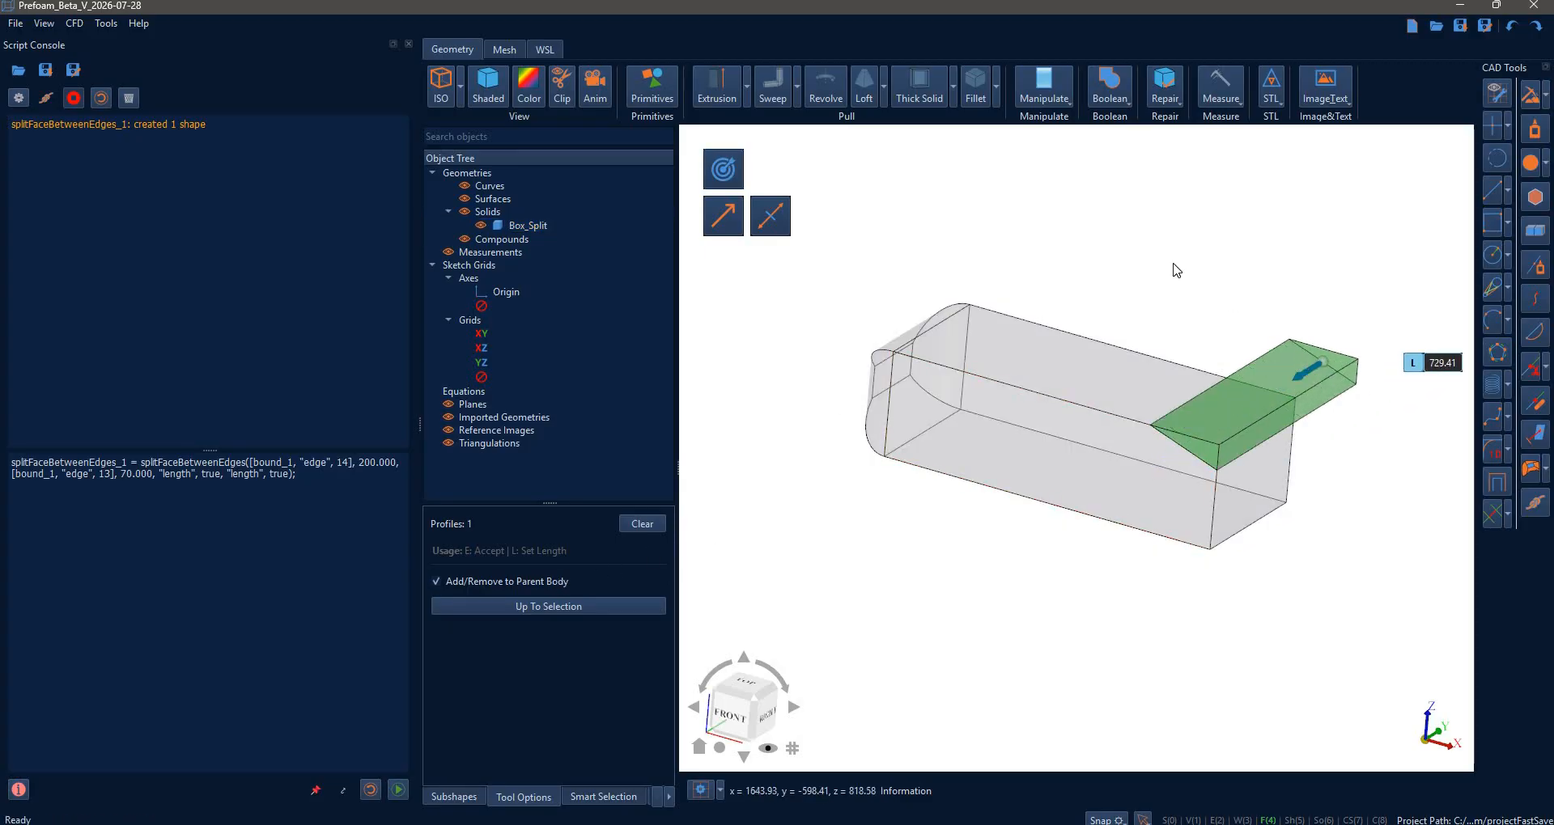
{"action": "key", "text": "e"}
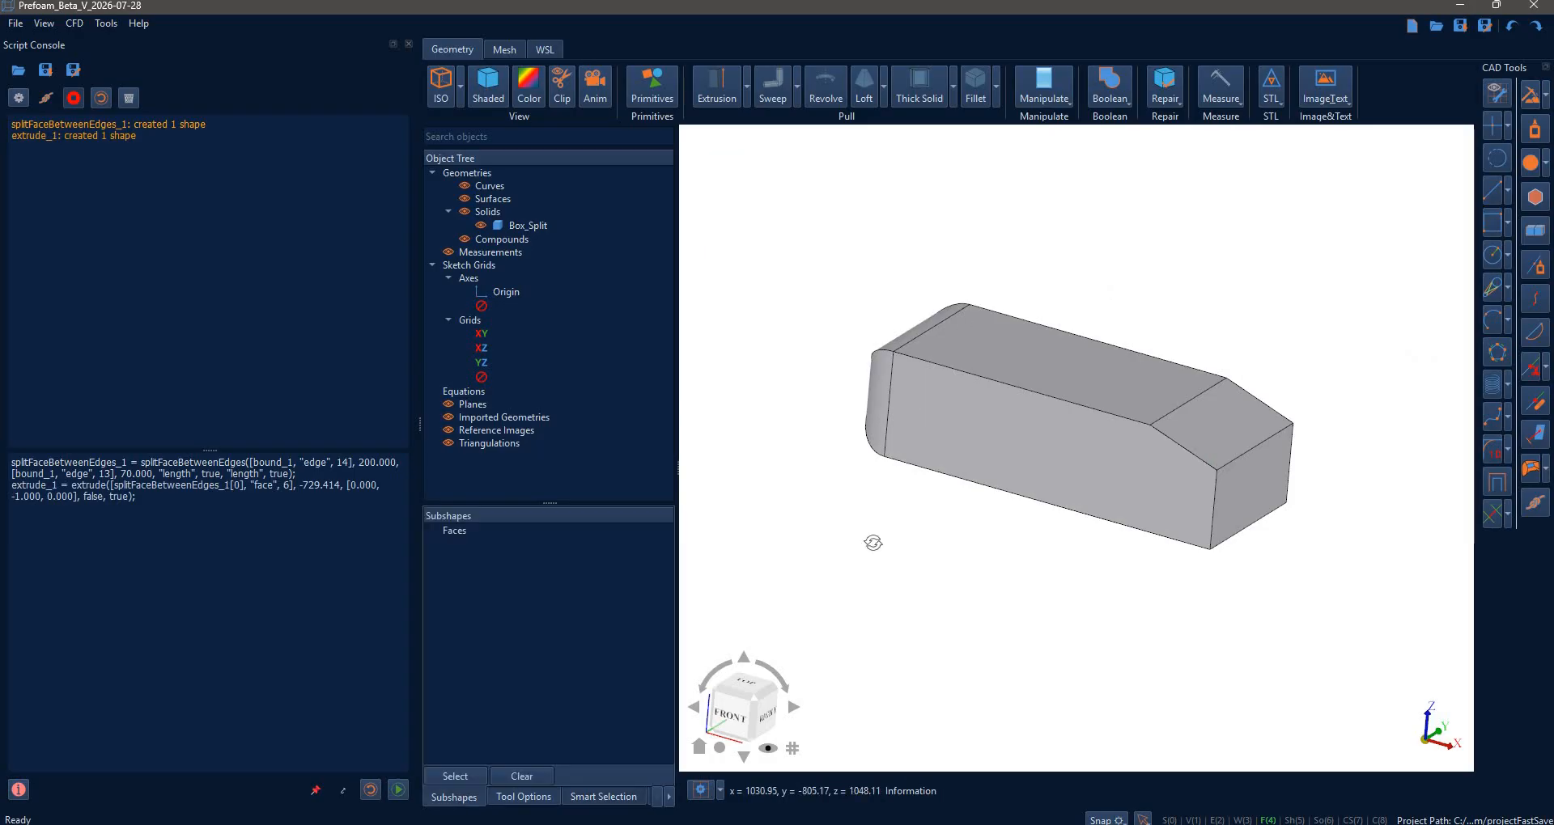
{"action": "mouse_move", "coordinate": [897, 559]}
{"action": "middle_mouse_down"}
{"action": "mouse_move", "coordinate": [909, 531]}
{"action": "mouse_move", "coordinate": [910, 549]}
{"action": "middle_mouse_up"}
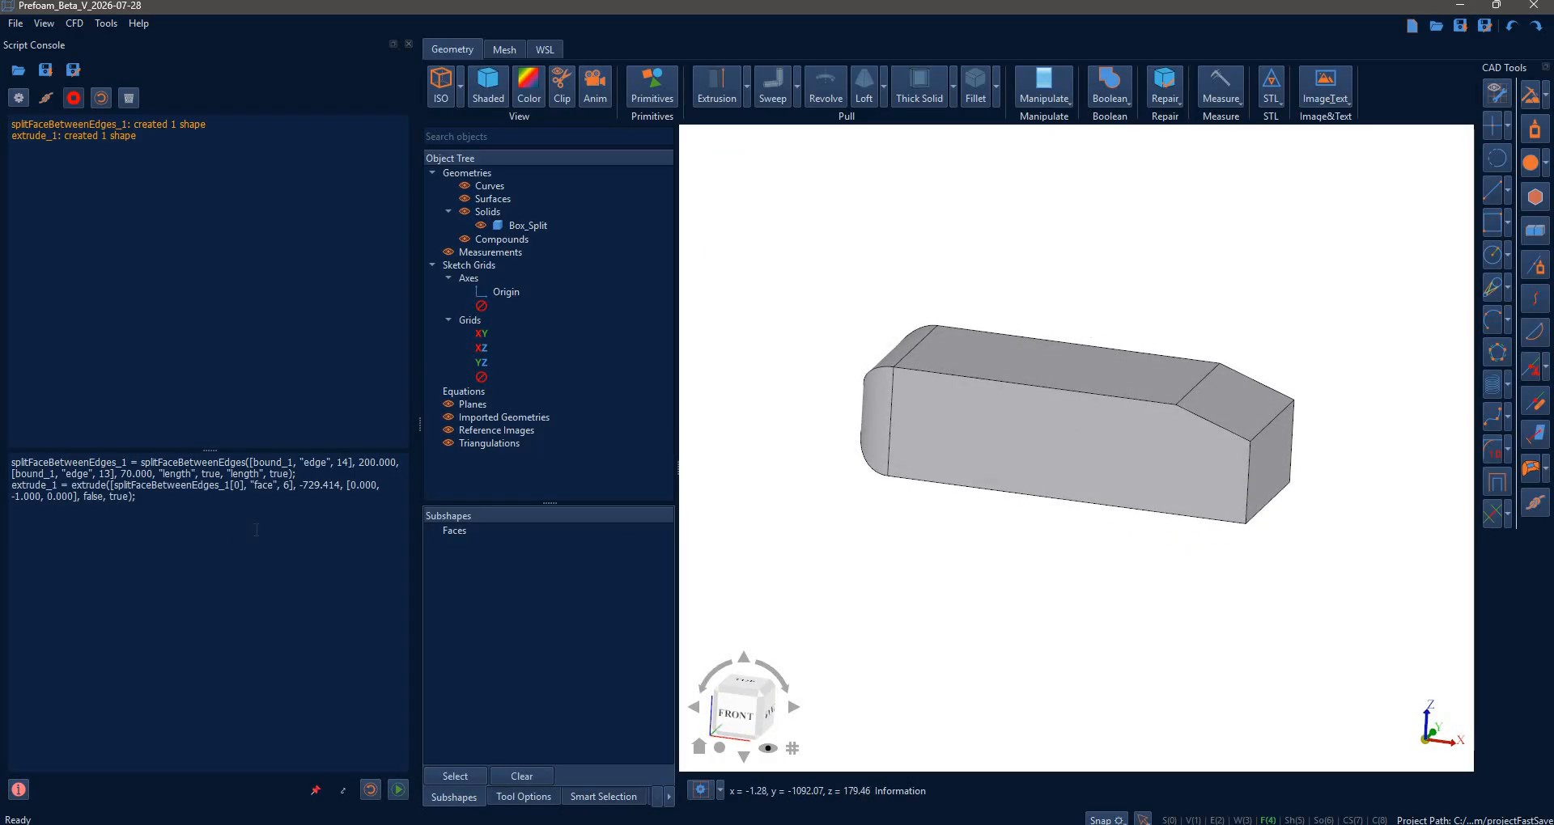
{"action": "key", "text": "BackSpace"}
- Rerun the script at lengths 100 and 120, then set the length to 150
{"action": "type", "text": "10"}
{"action": "left_click", "coordinate": [398, 790]}
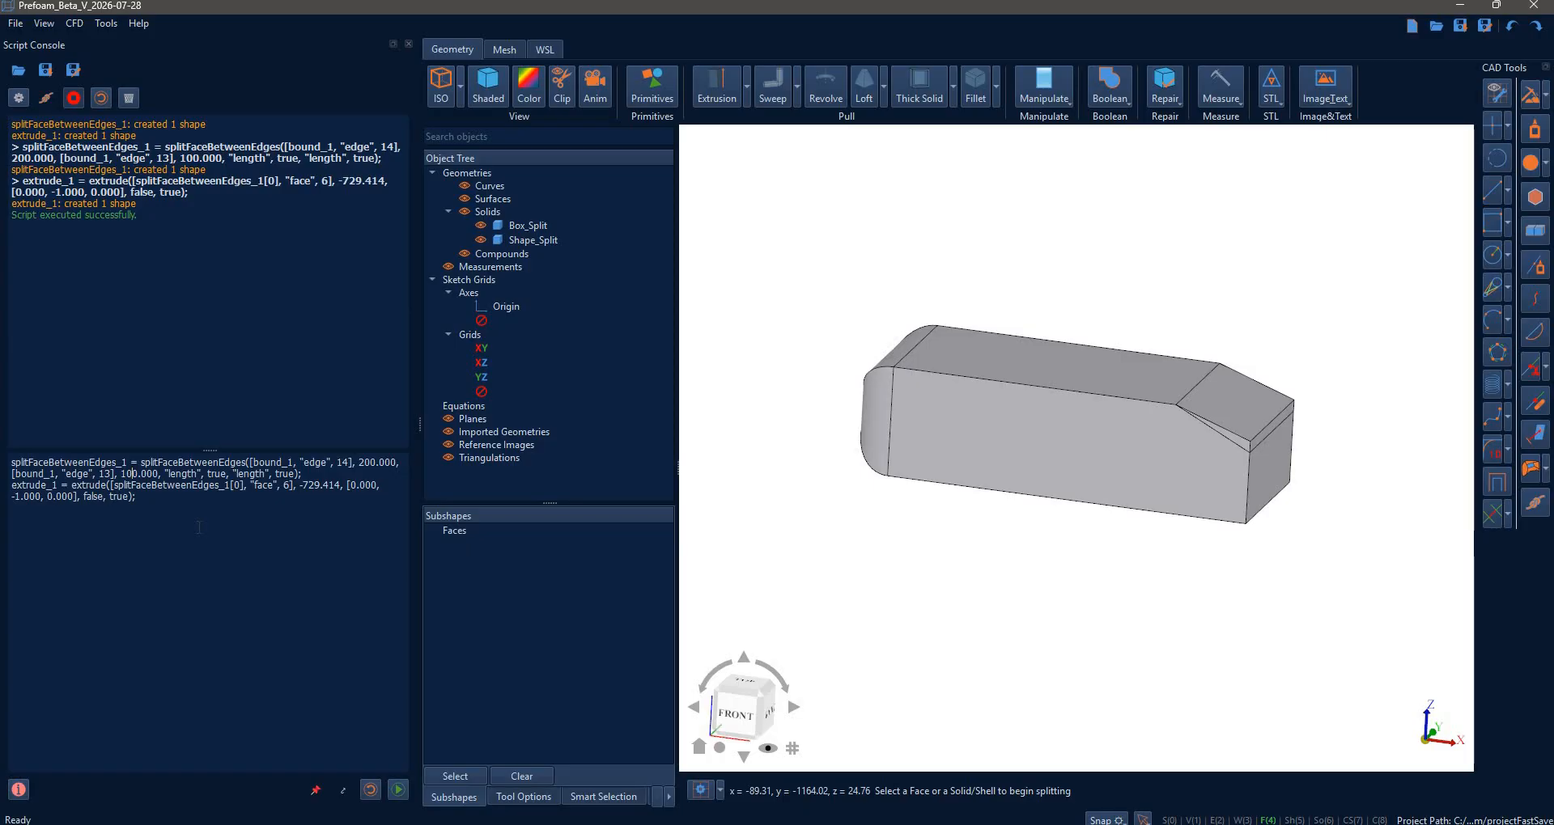
{"action": "left_click", "coordinate": [398, 790]}
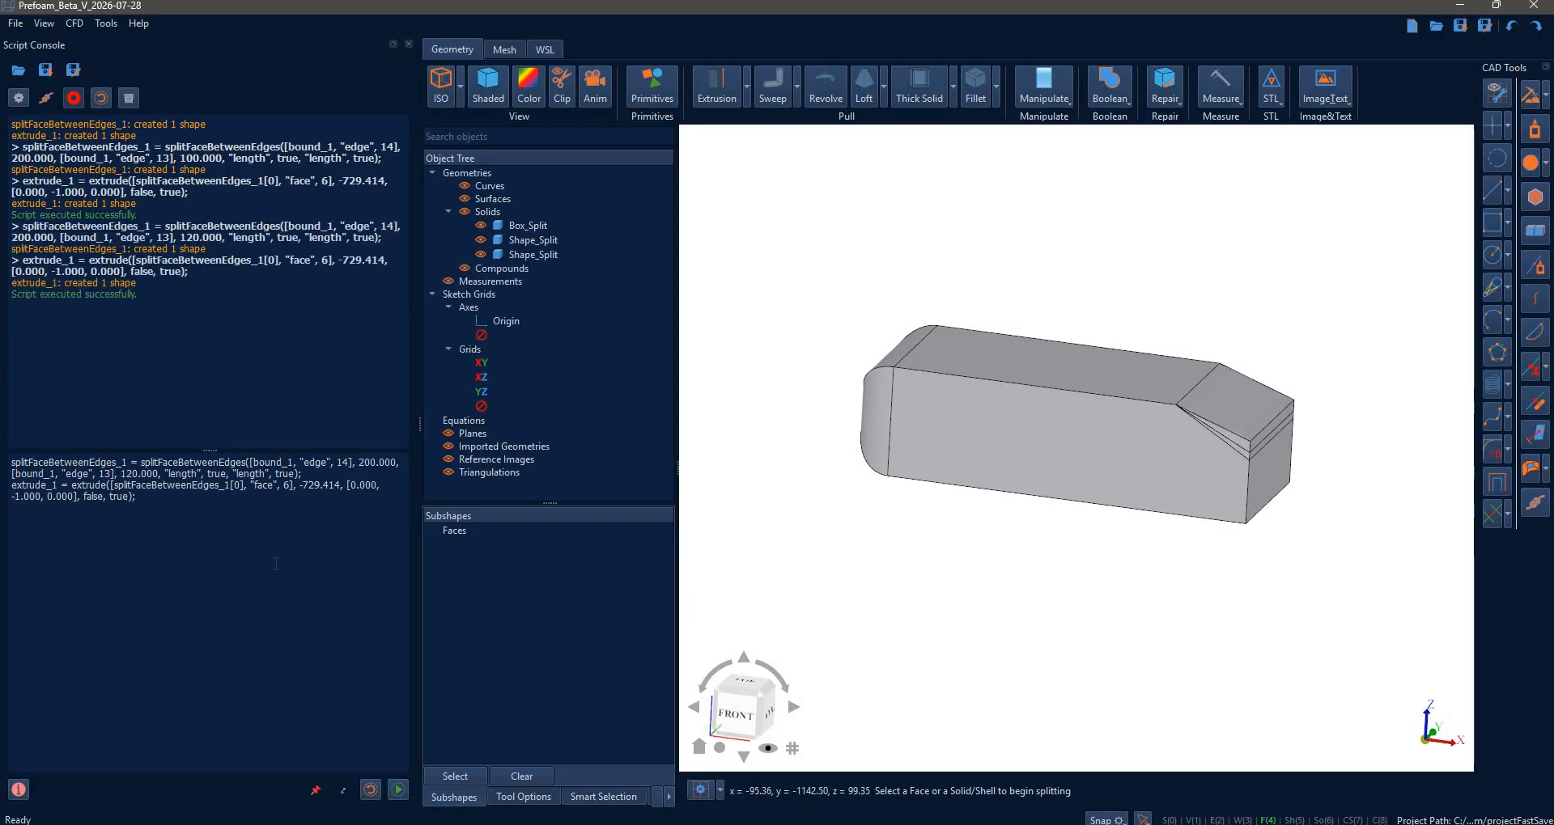
{"action": "key", "text": "BackSpace"}
{"action": "type", "text": "5"}
- Toggle Box_Split and Shape_Split visibility to compare bevels, then add blank lines atop the script
{"action": "middle_click_drag", "start_coordinate": [1082, 572], "coordinate": [1074, 539]}
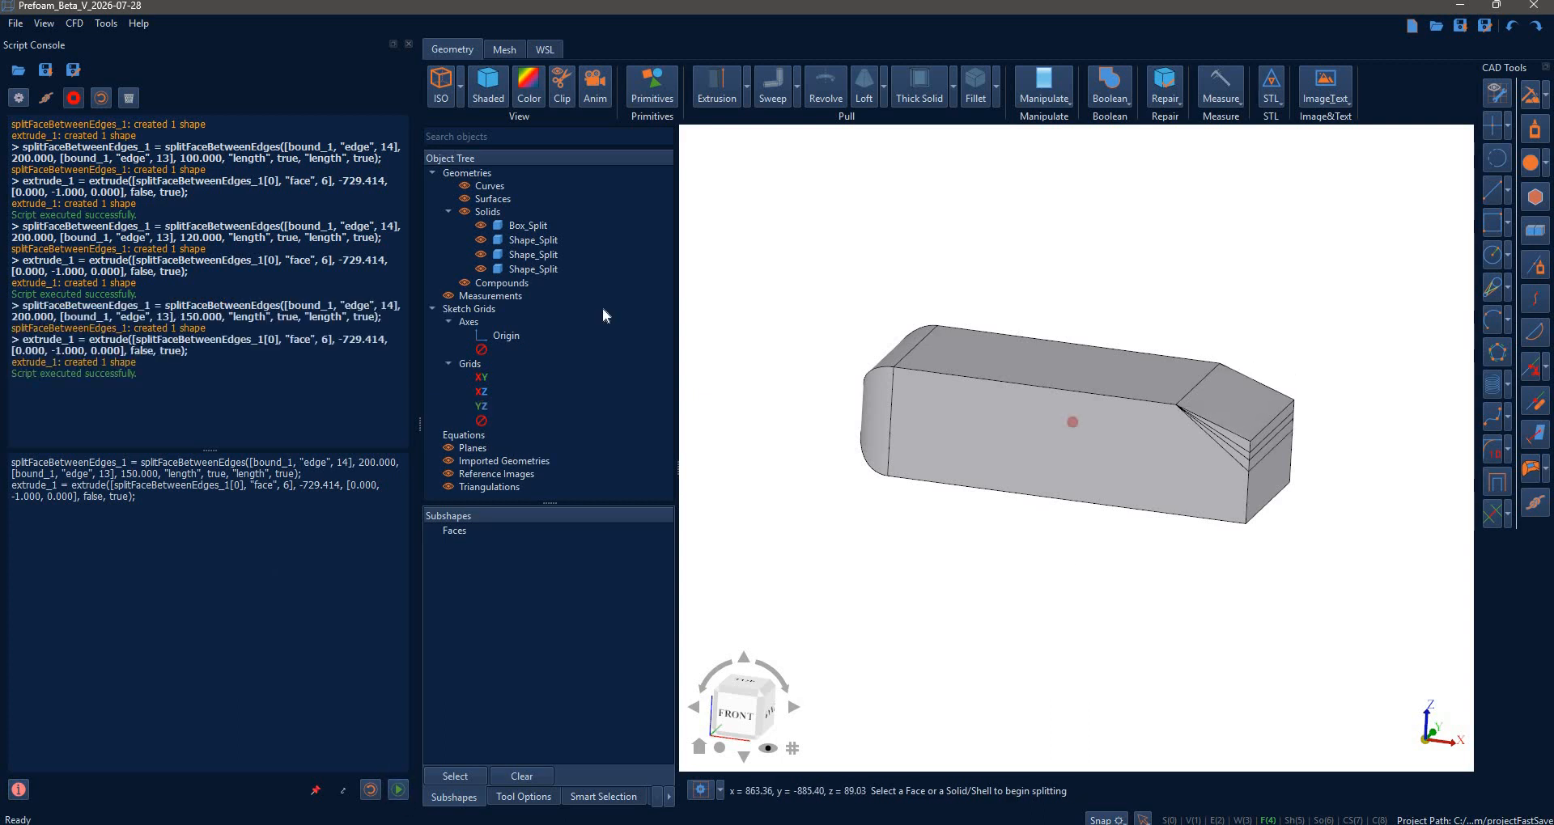
{"action": "left_click", "coordinate": [483, 269]}
{"action": "left_click", "coordinate": [483, 255]}
{"action": "left_click", "coordinate": [483, 241]}
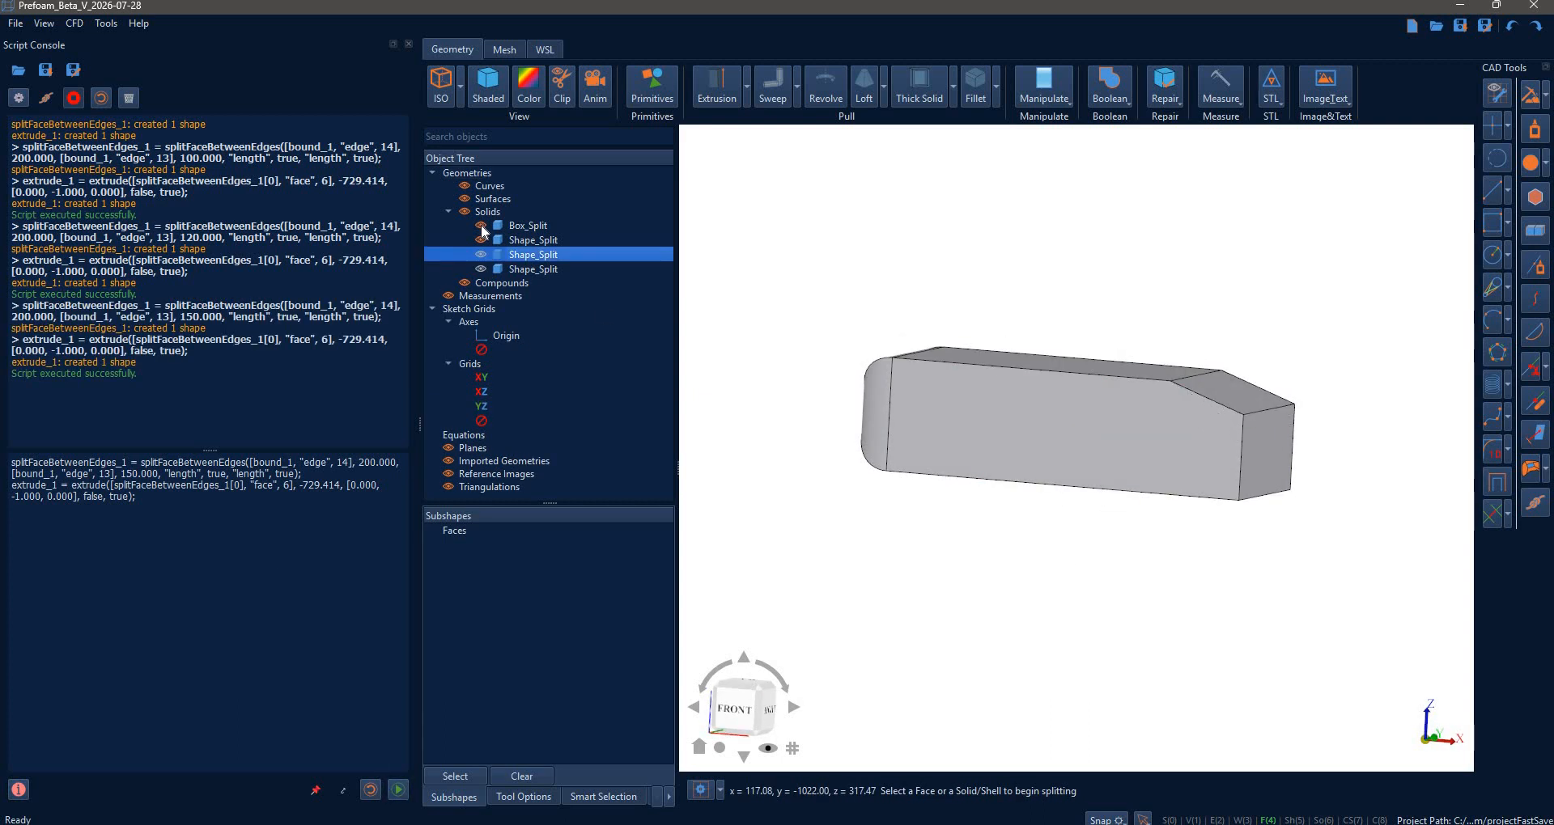
{"action": "left_click", "coordinate": [484, 227]}
{"action": "left_click", "coordinate": [483, 226]}
{"action": "left_click", "coordinate": [483, 238]}
{"action": "left_click", "coordinate": [483, 227]}
{"action": "left_click", "coordinate": [483, 269]}
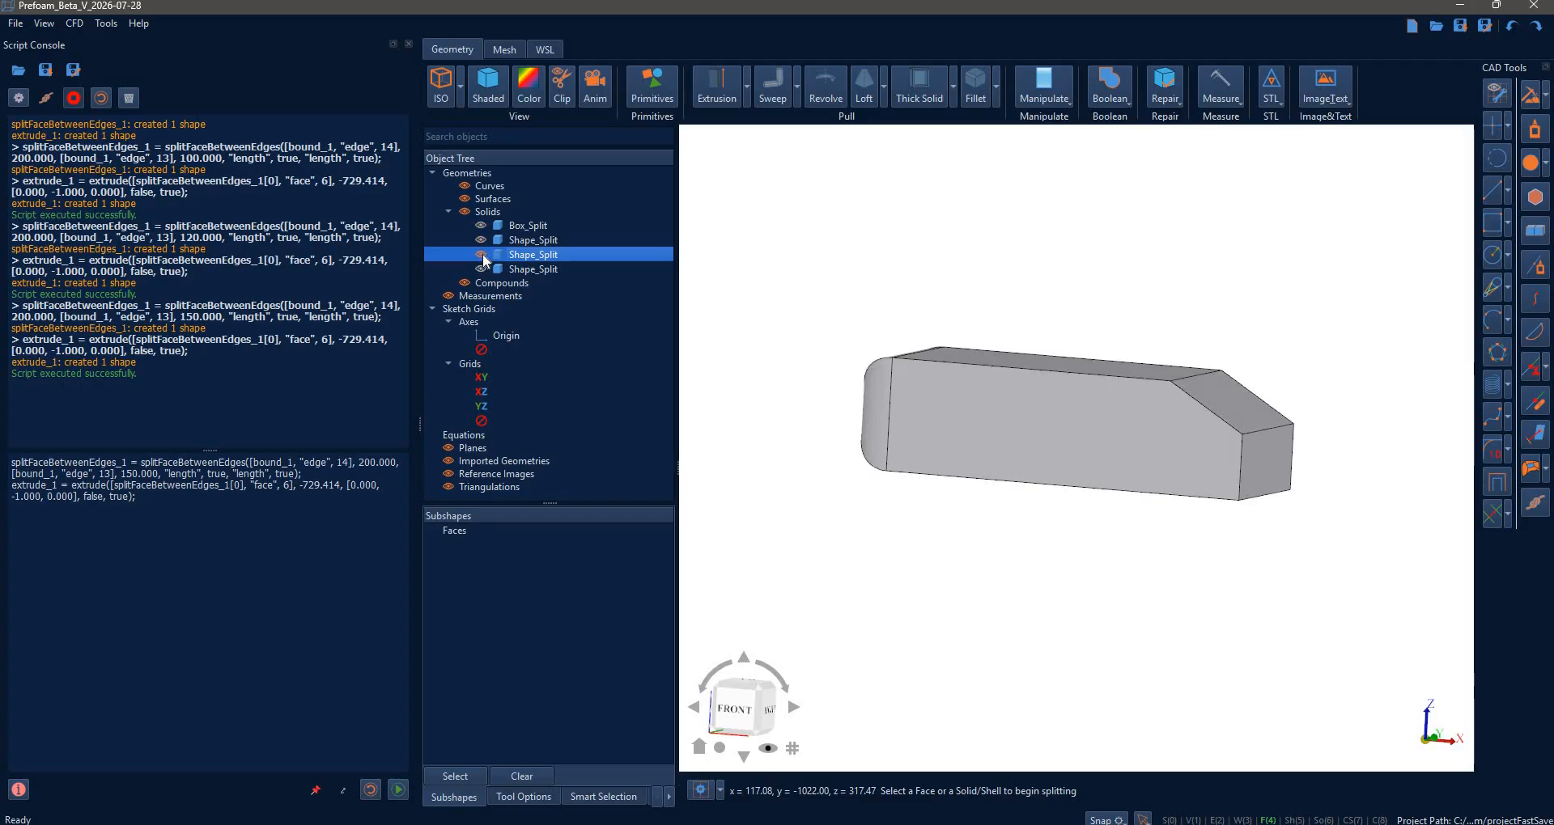
{"action": "left_click", "coordinate": [484, 254]}
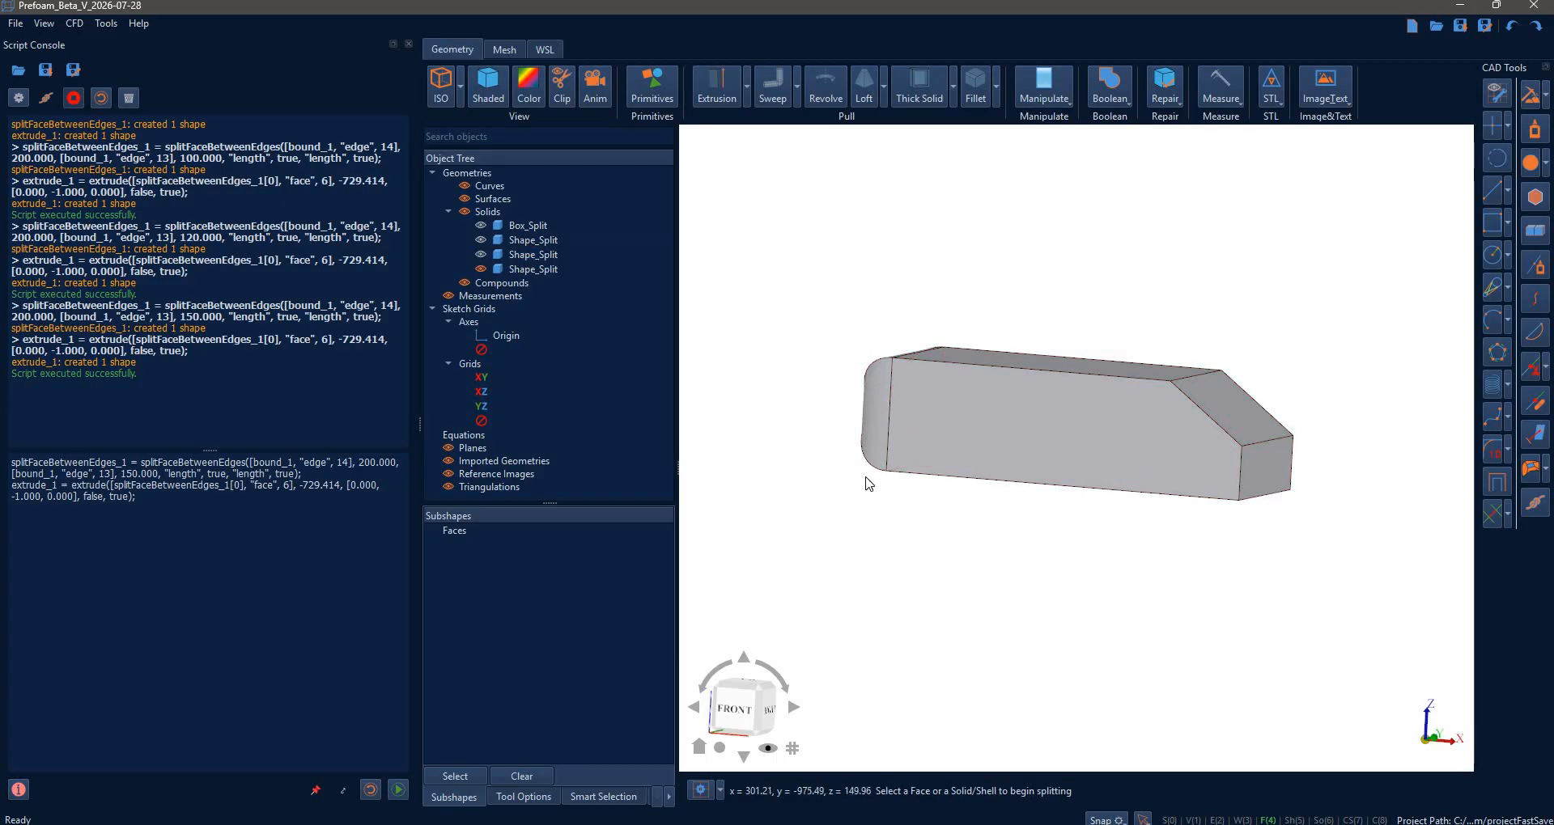
{"action": "middle_click_drag", "start_coordinate": [866, 478], "coordinate": [908, 527]}
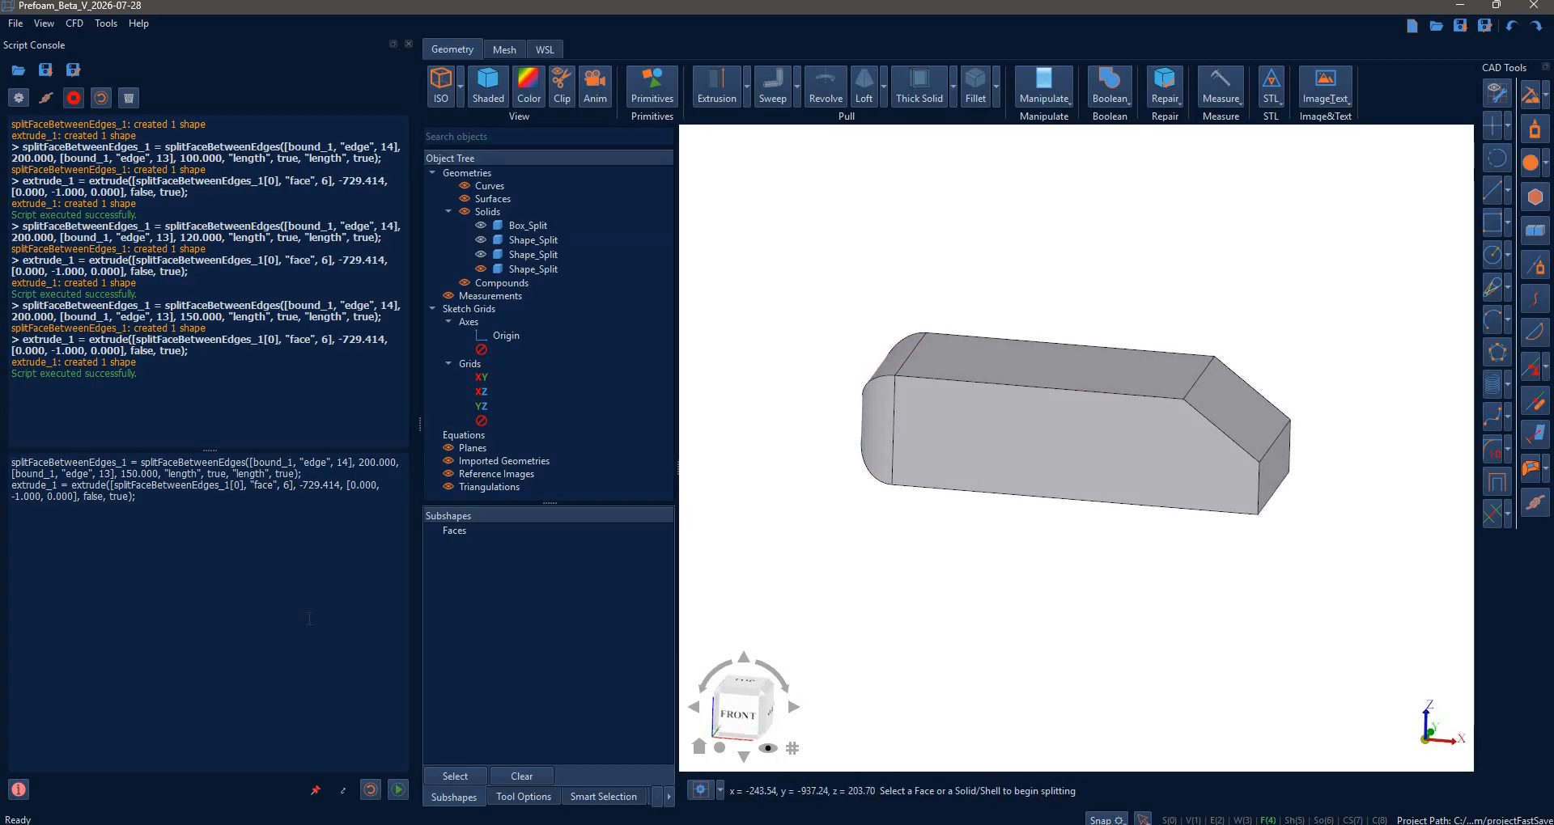
{"action": "key", "text": "Return"}
{"action": "key", "text": "Return"}
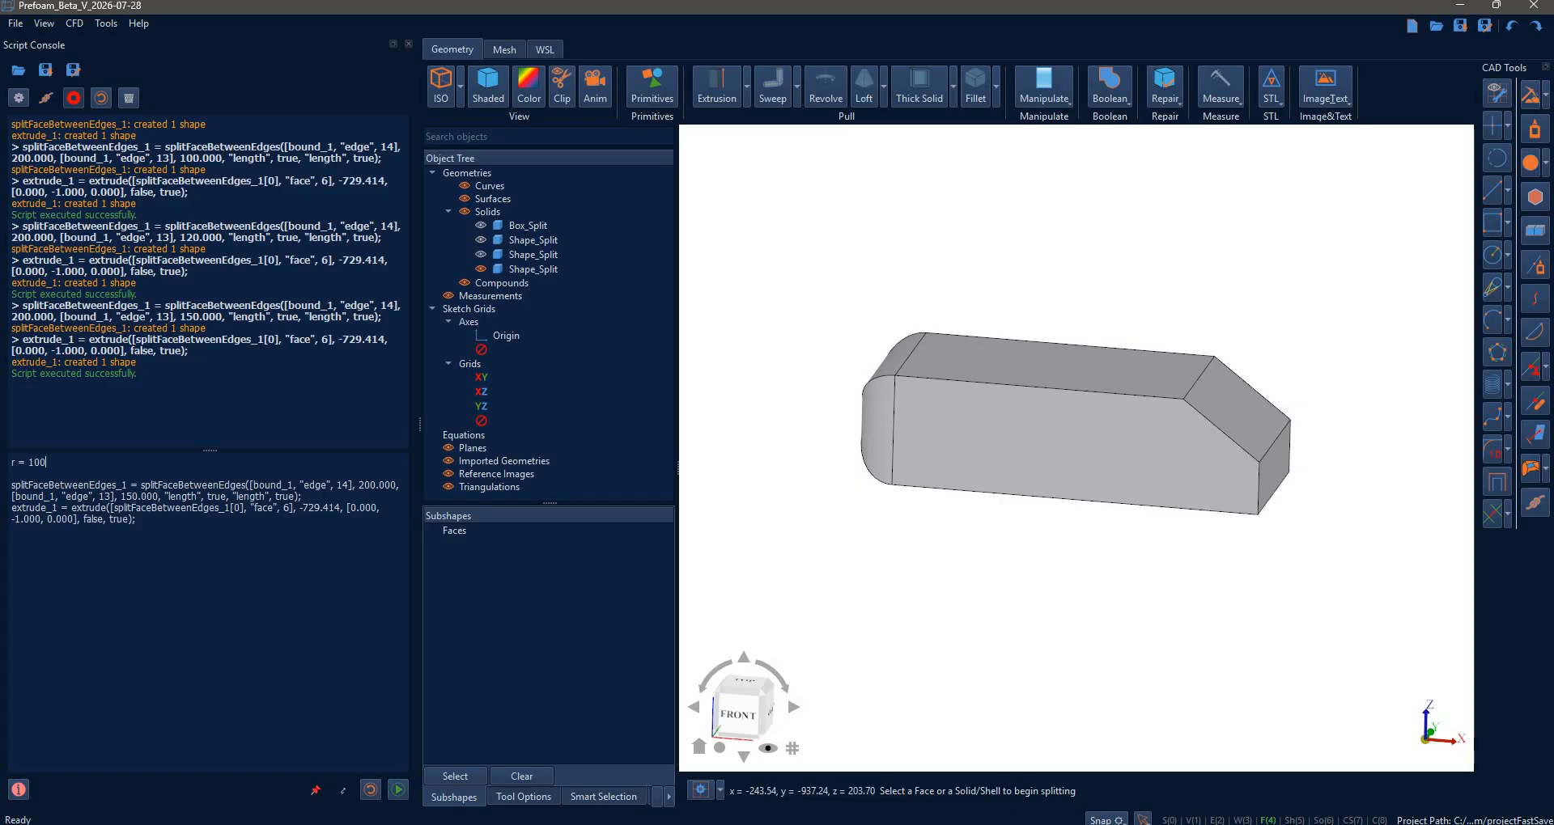
- Replace the 150.000 length with variable r and run the script with r = 100
{"action": "left_click_drag", "start_coordinate": [158, 497], "coordinate": [126, 497]}
{"action": "type", "text": "r"}
{"action": "left_click", "coordinate": [480, 269]}
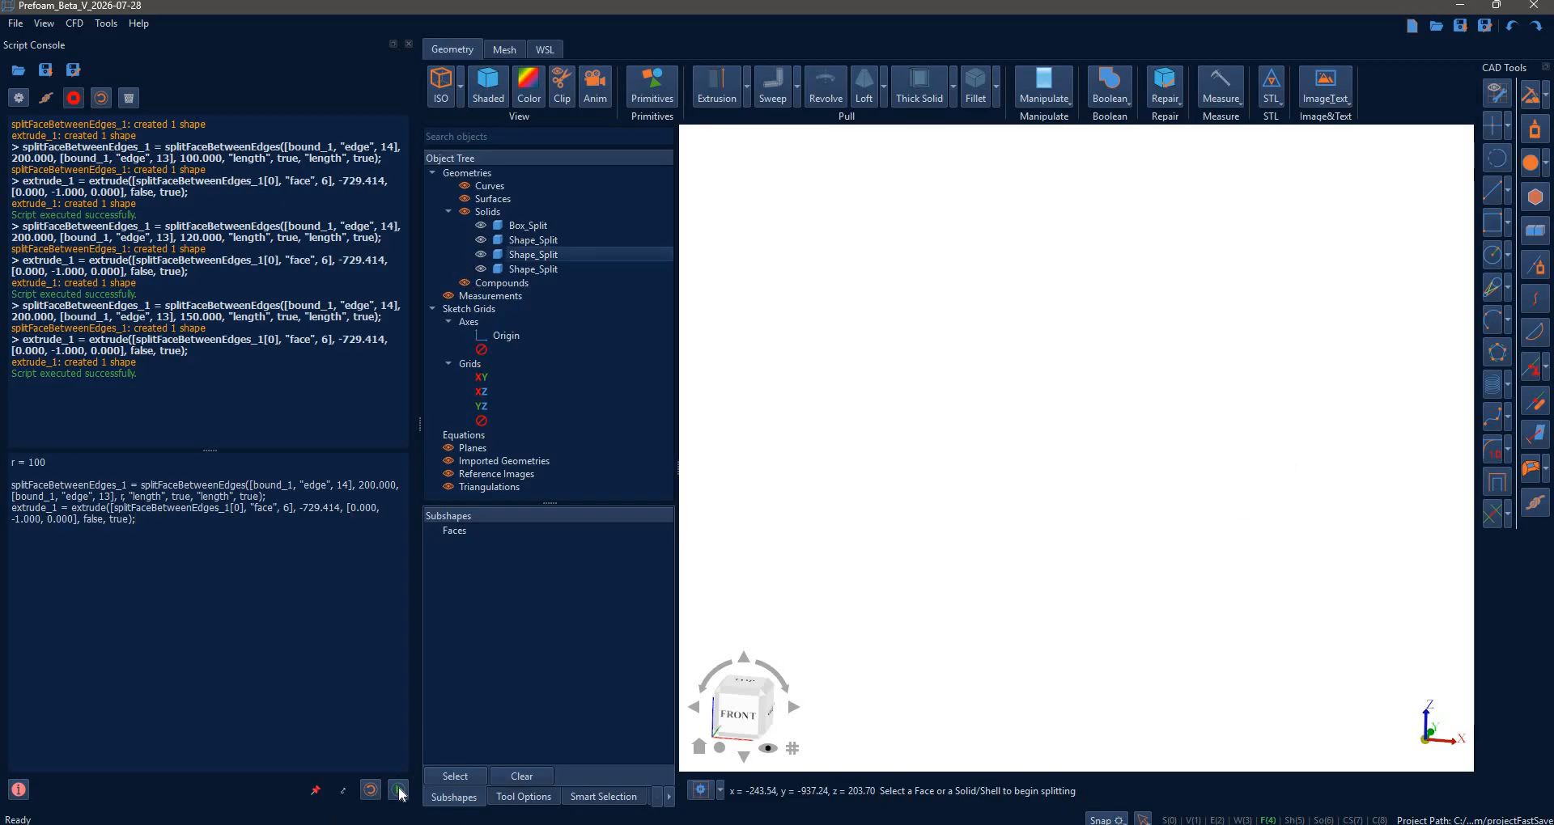
{"action": "left_click", "coordinate": [397, 789]}
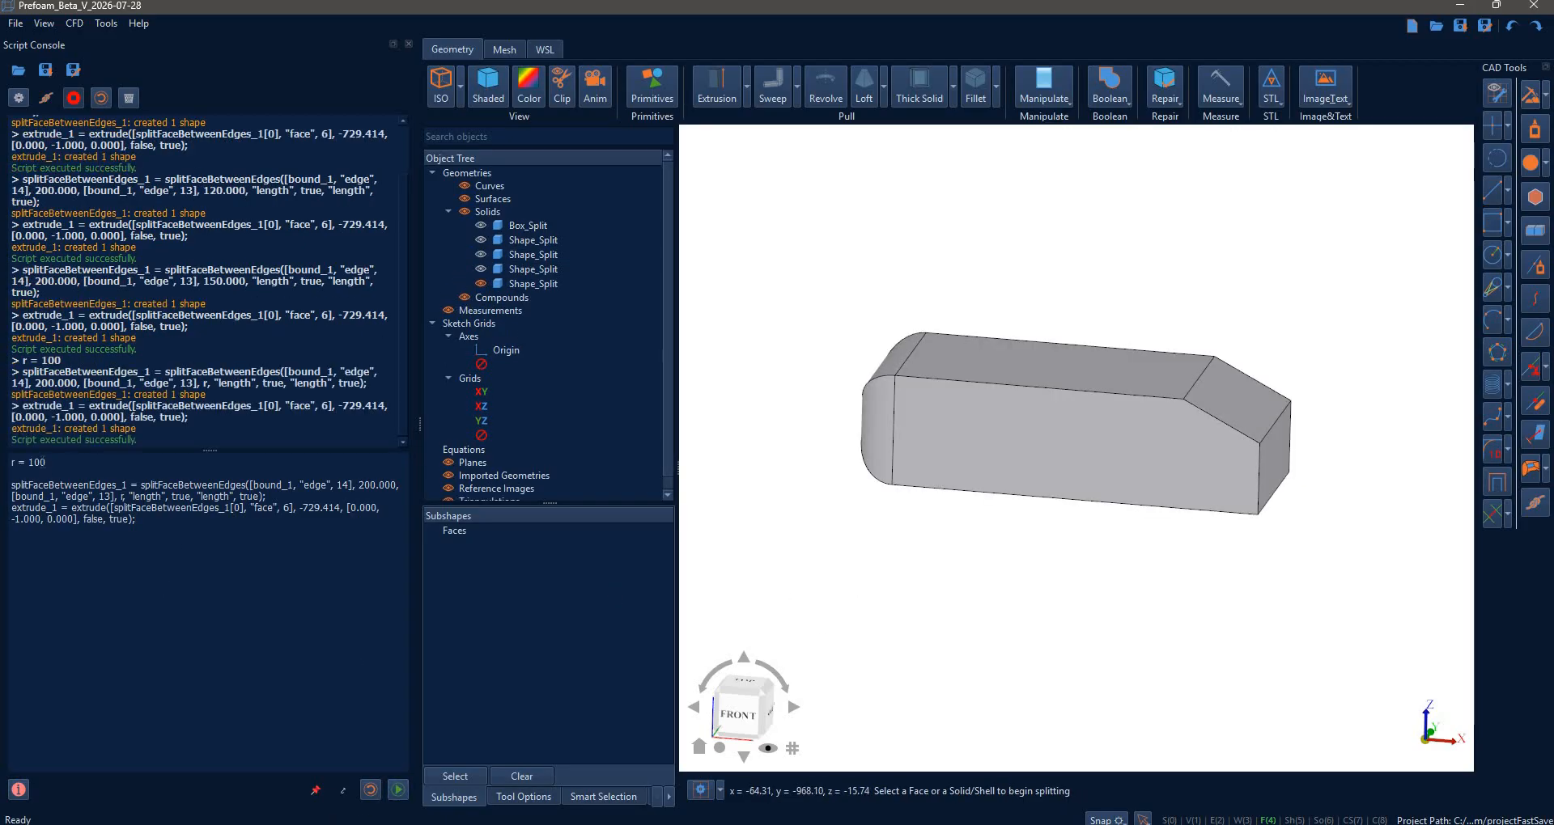
- Change r to 200, rerun the script, and enlarge the console output log
{"action": "left_click_drag", "start_coordinate": [46, 463], "coordinate": [29, 463]}
{"action": "type", "text": "200"}
{"action": "left_click", "coordinate": [397, 790]}
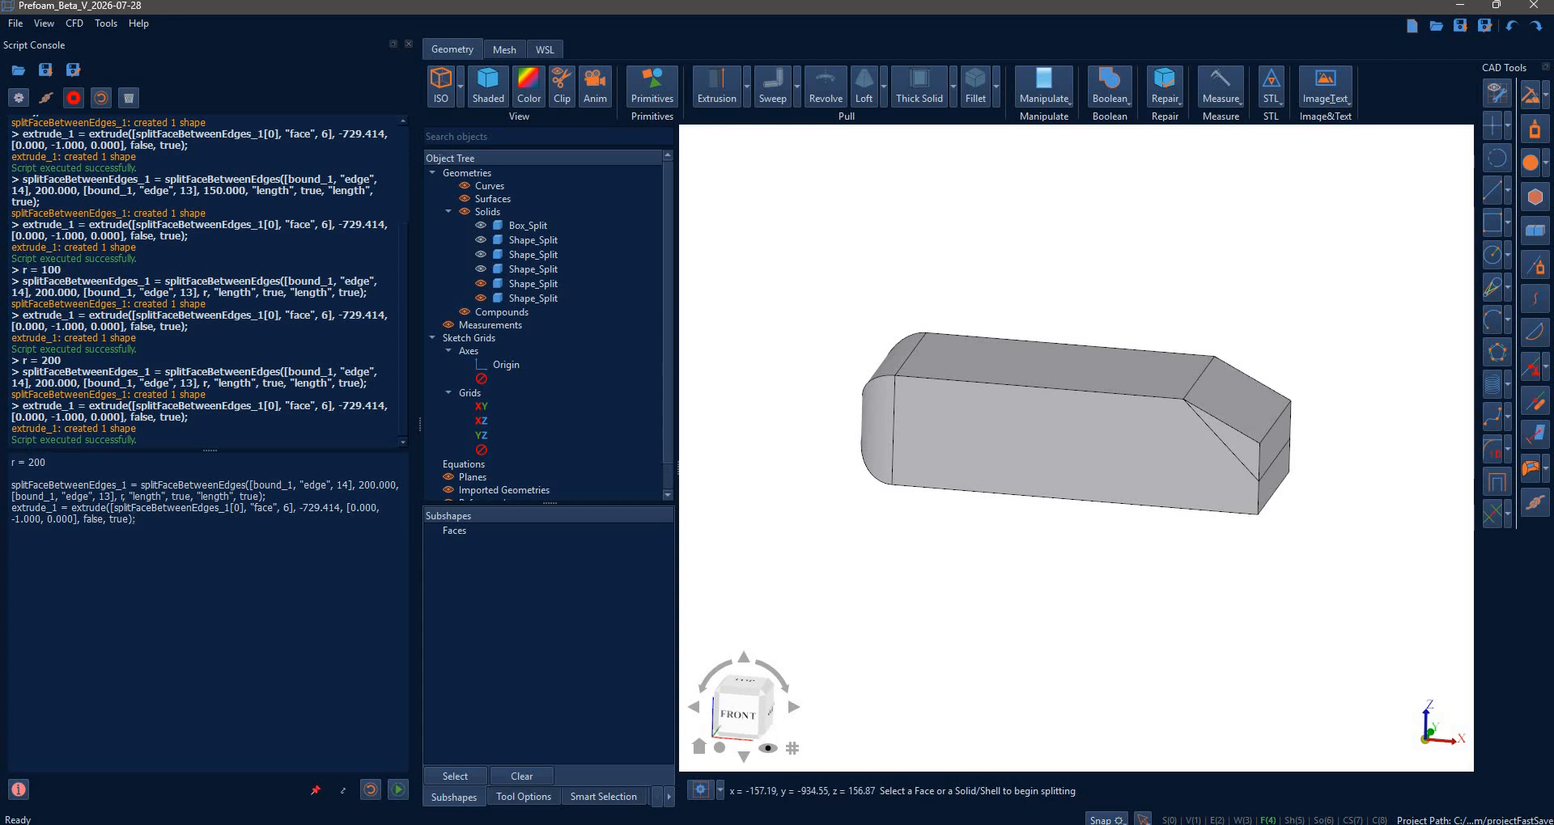
{"action": "key", "text": "ctrl+a"}
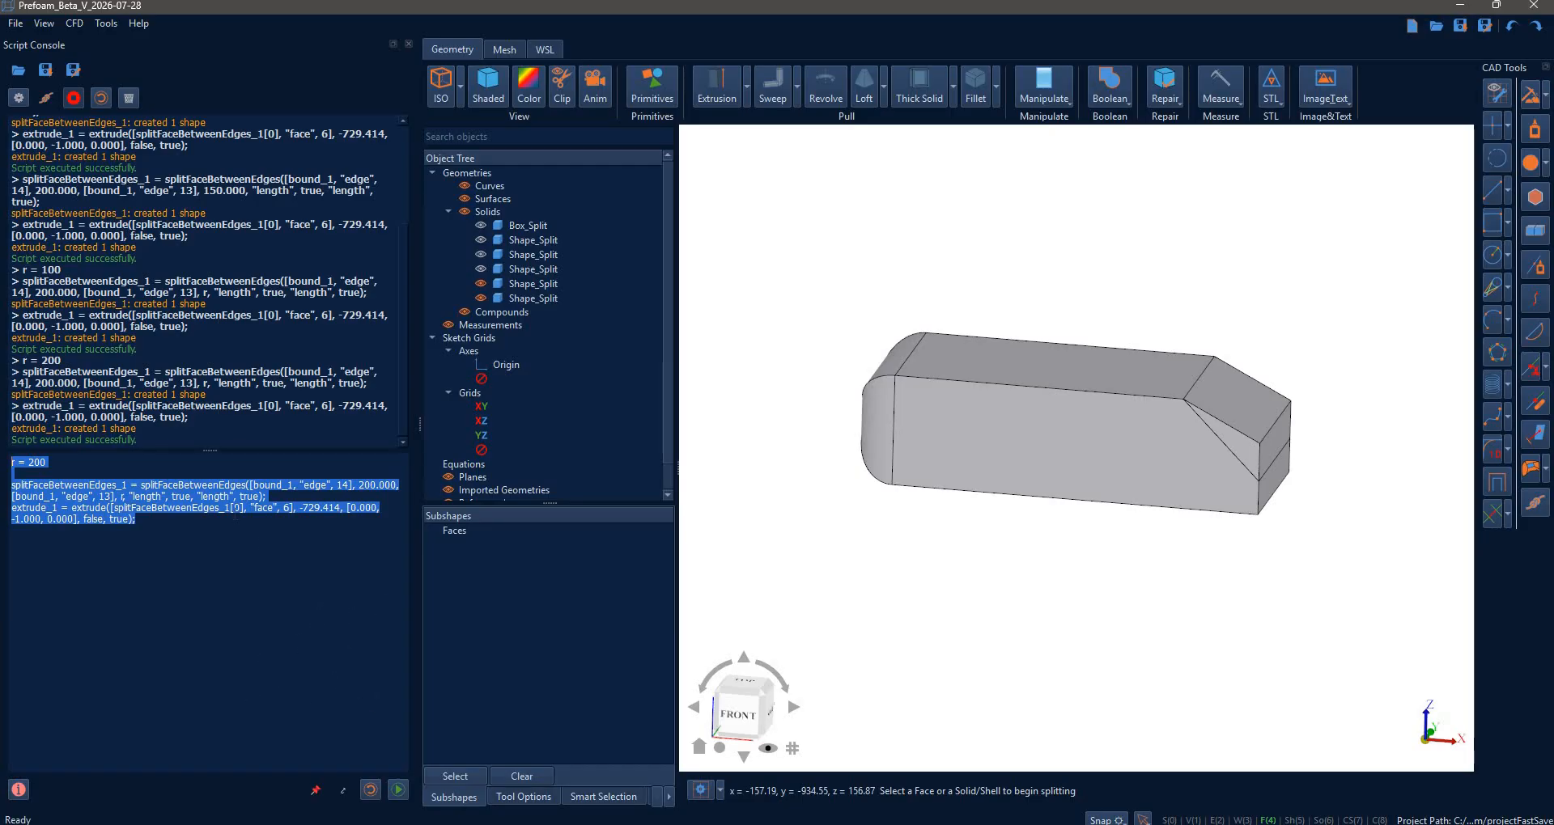
{"action": "left_click_drag", "start_coordinate": [210, 449], "coordinate": [215, 490]}
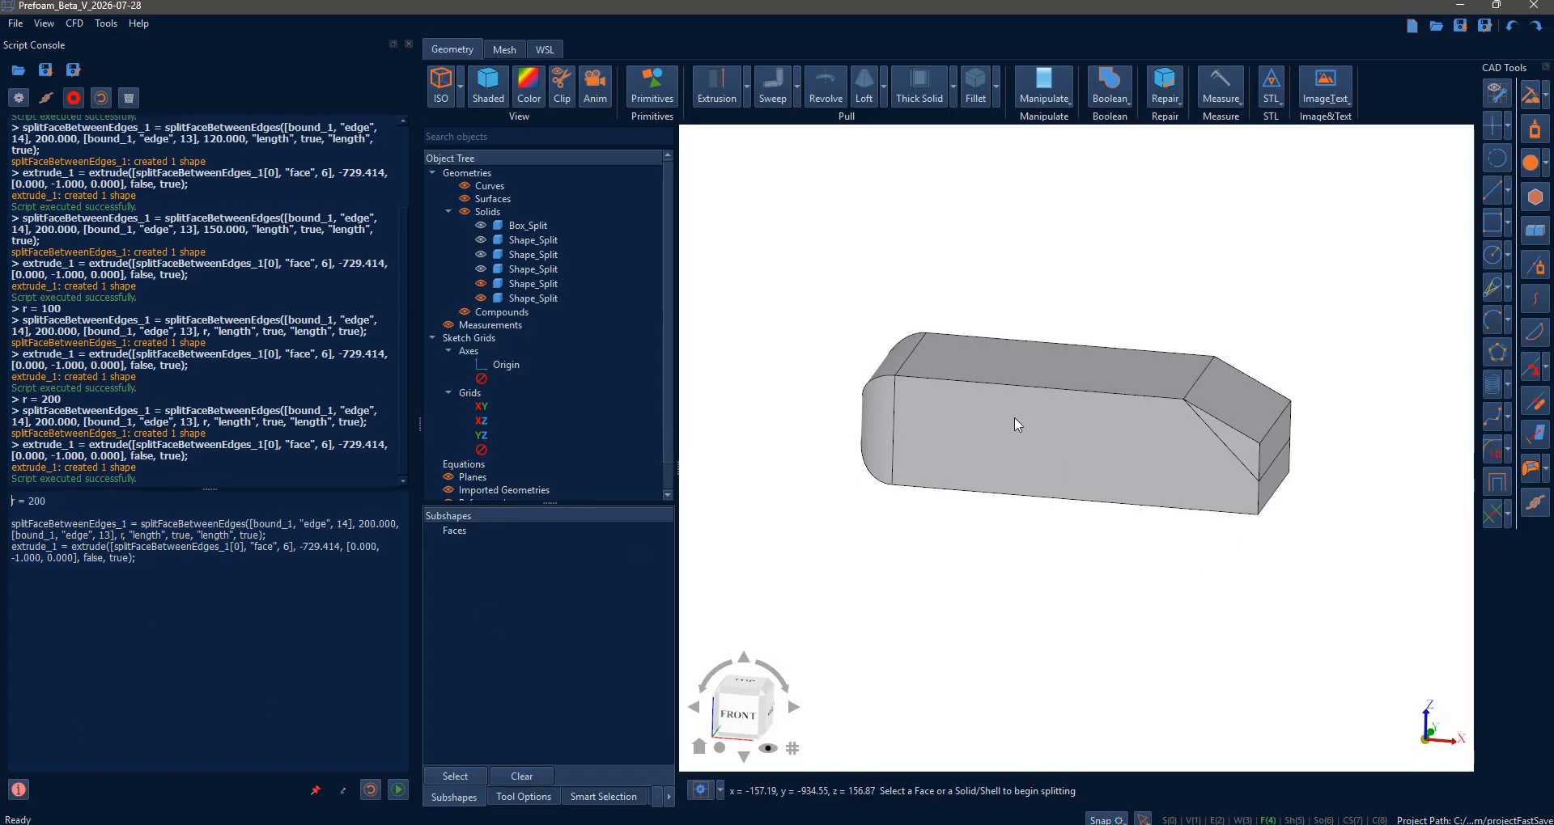